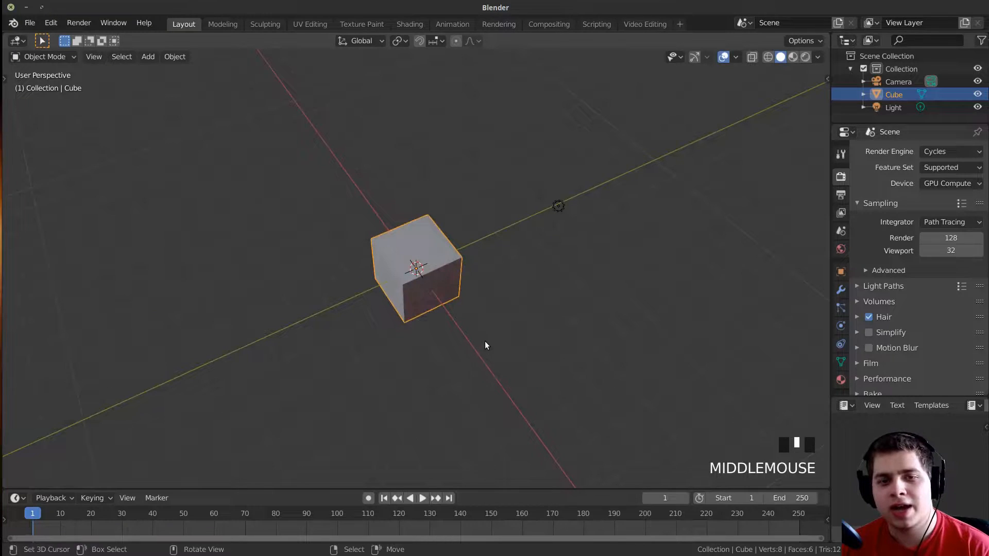
# Delete all the default objects from the scene: the camera, the cube and the light.
pyautogui.press('a')
pyautogui.press('a')
pyautogui.press('a')
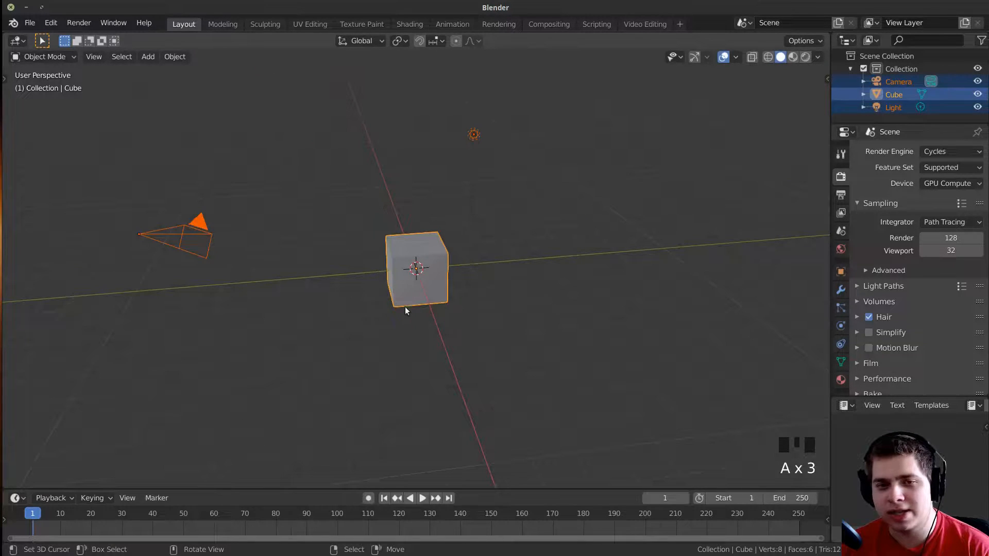
pyautogui.press('x')
pyautogui.click(350, 307)
# Add a mesh circle at the origin with 8 vertices.
pyautogui.hotkey('shift', 'a')
pyautogui.moveTo(514, 158)
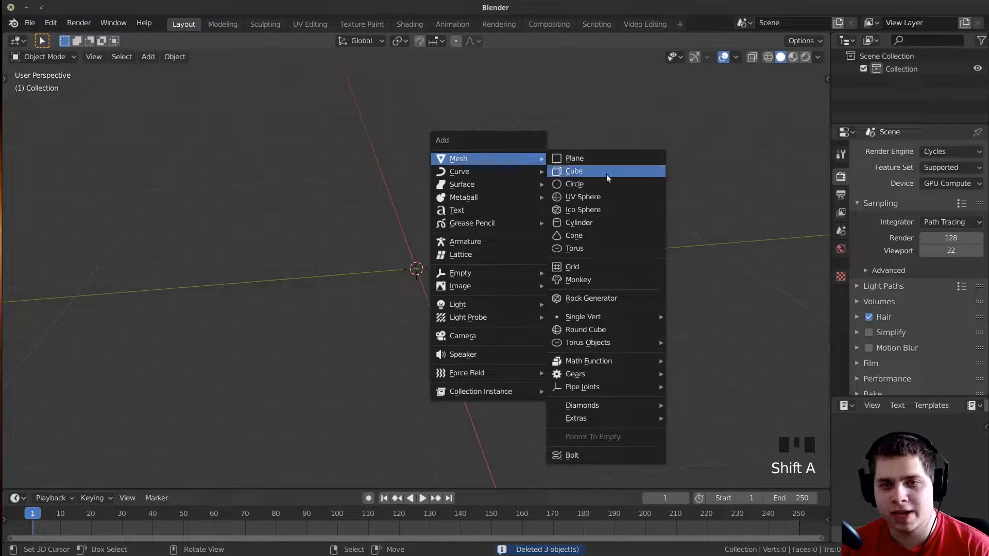
pyautogui.click(580, 184)
pyautogui.scroll(2, 254, 420)
pyautogui.click(33, 476)
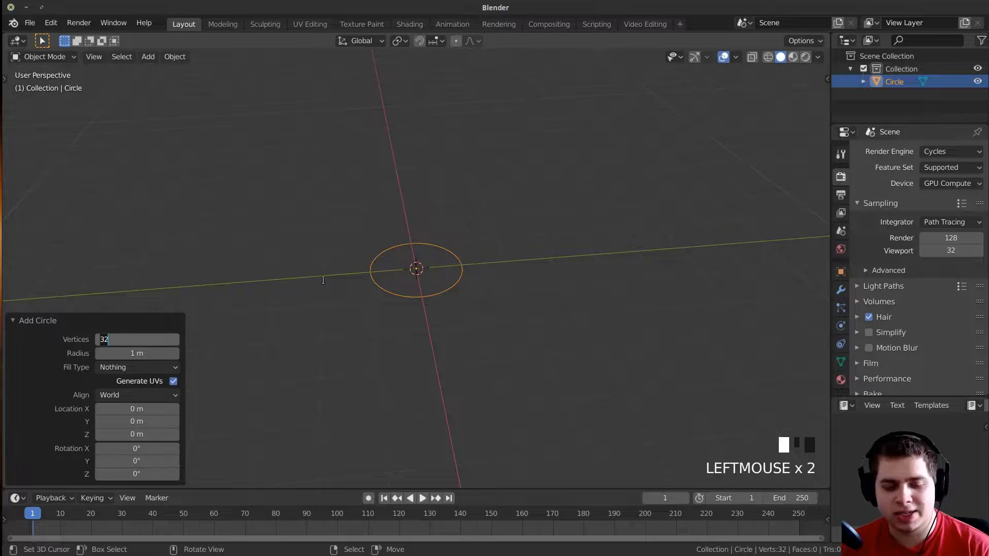
pyautogui.click(34, 320)
# Enter Edit Mode on the circle and fill it with a single face.
pyautogui.moveTo(215, 334); pyautogui.dragTo(286, 283, button='middle')
pyautogui.scroll(1, 196, 386)
pyautogui.press('Tab')
pyautogui.moveTo(361, 360); pyautogui.dragTo(464, 350, button='middle')
pyautogui.press('f')
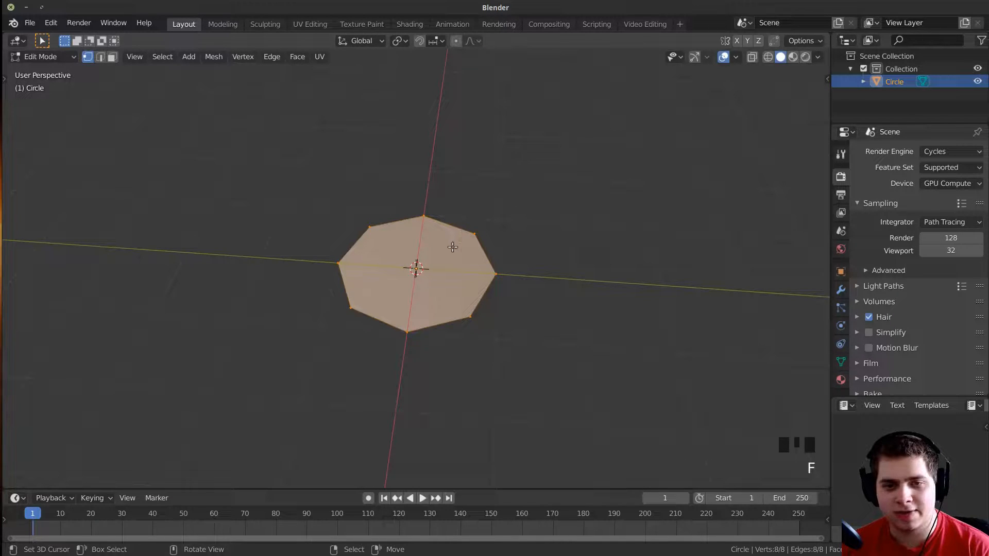
# In front view, extrude the face upward into the pot's body and scale the top outward for a taper.
pyautogui.press('KP_1')
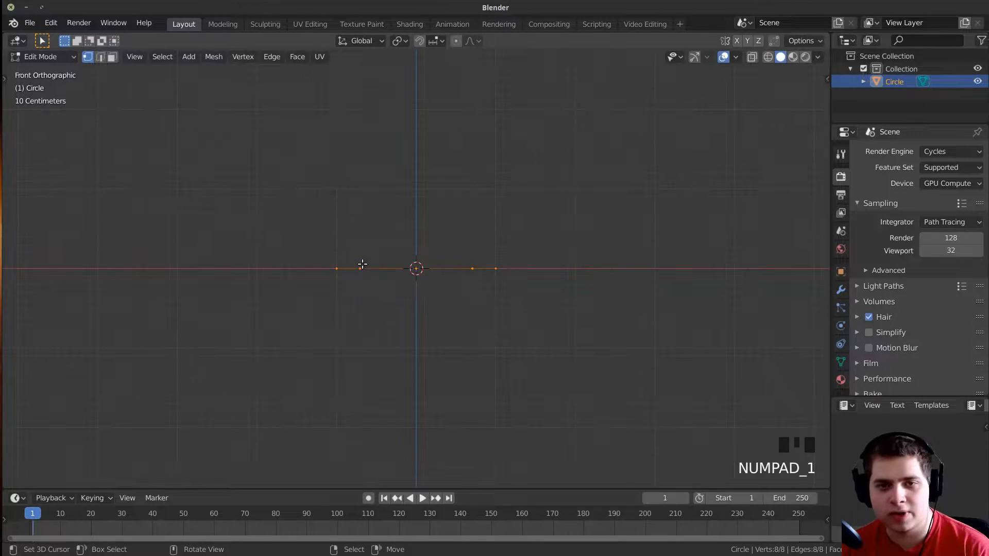
pyautogui.keyDown('shift'); pyautogui.moveTo(539, 222); pyautogui.dragTo(553, 358, button='middle'); pyautogui.keyUp('shift')
pyautogui.press('e')
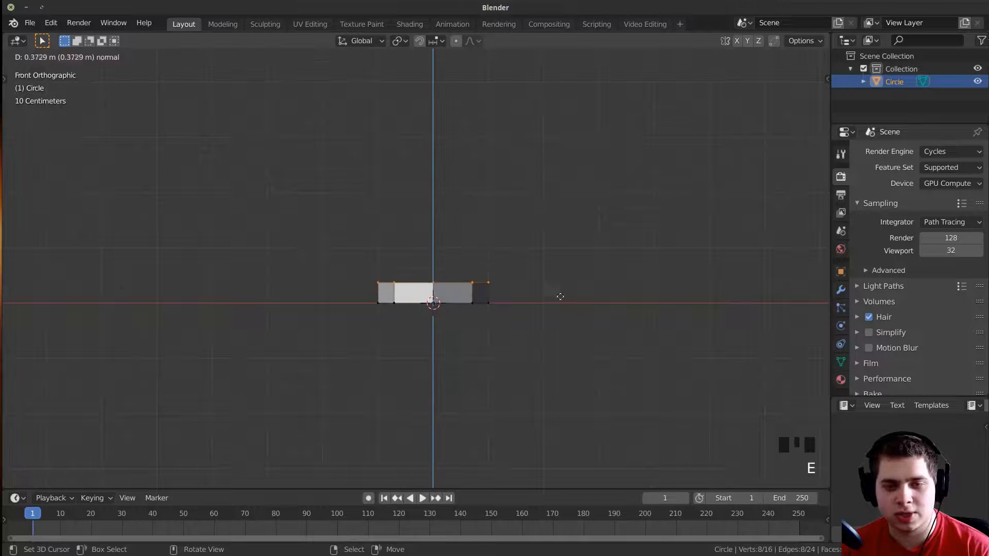
pyautogui.click(591, 219)
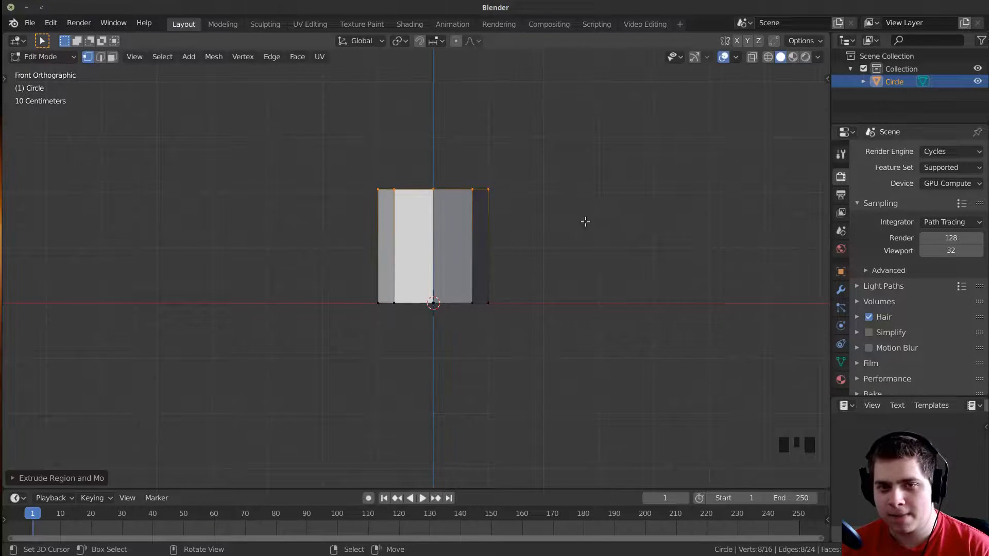
pyautogui.press('s')
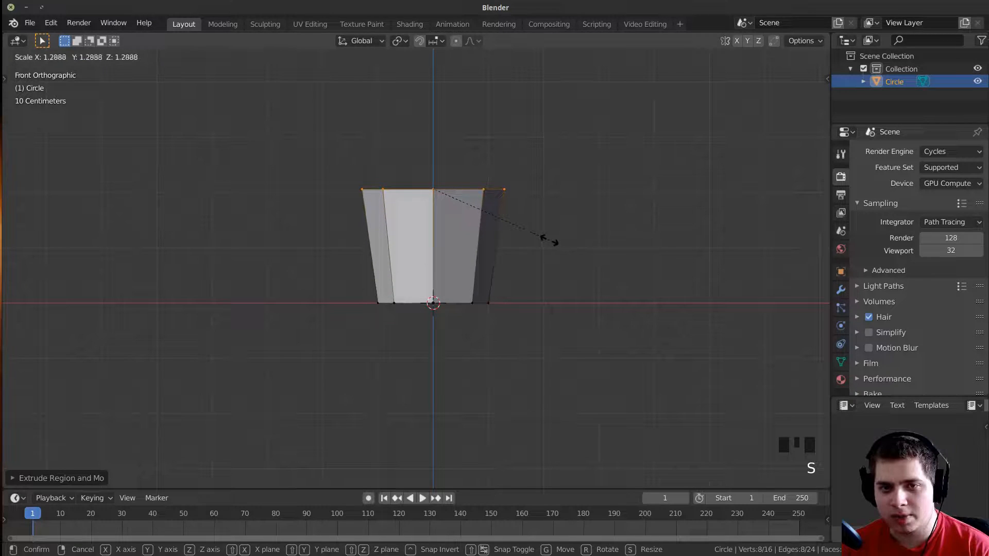
pyautogui.click(520, 227)
# Extrude the top face in place and scale it outward to form the underside of the rim.
pyautogui.scroll(2, 521, 263)
pyautogui.keyDown('shift'); pyautogui.moveTo(521, 263); pyautogui.dragTo(596, 213, button='middle'); pyautogui.keyUp('shift')
pyautogui.scroll(1, 595, 213)
pyautogui.keyDown('shift'); pyautogui.moveTo(591, 271); pyautogui.dragTo(620, 274, button='middle'); pyautogui.keyUp('shift')
pyautogui.press('e')
pyautogui.click(636, 279)
pyautogui.press('s')
pyautogui.click(651, 284)
# Extrude the widened top face upward into a rim and scale it up slightly so the rim flares.
pyautogui.moveTo(651, 283); pyautogui.dragTo(644, 311, button='middle')
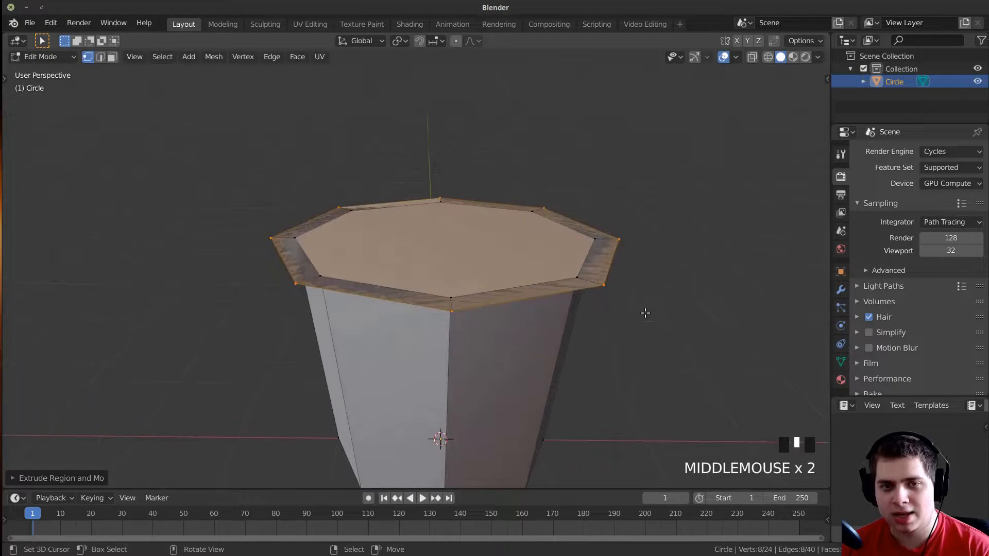
pyautogui.press('e')
pyautogui.click(644, 254)
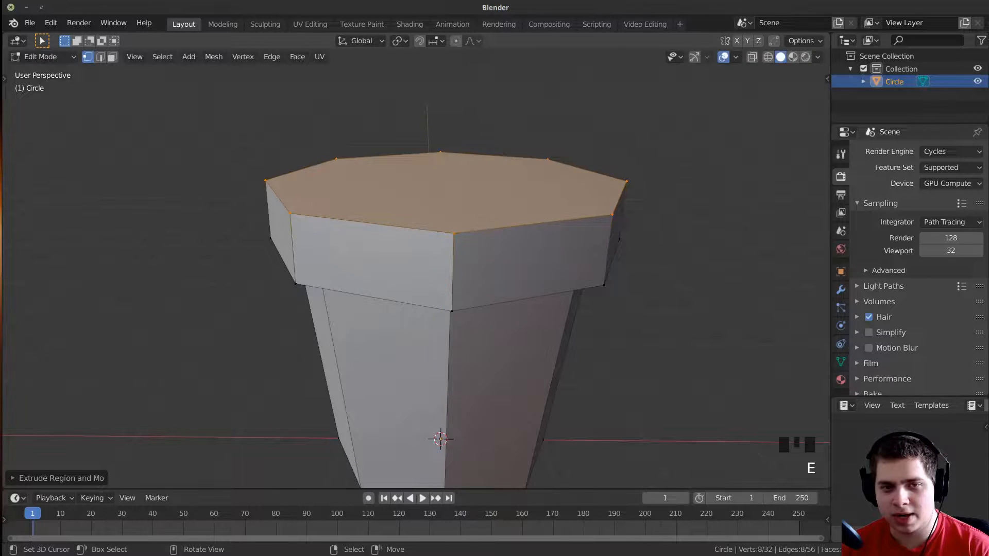
pyautogui.press('s')
pyautogui.click(689, 261)
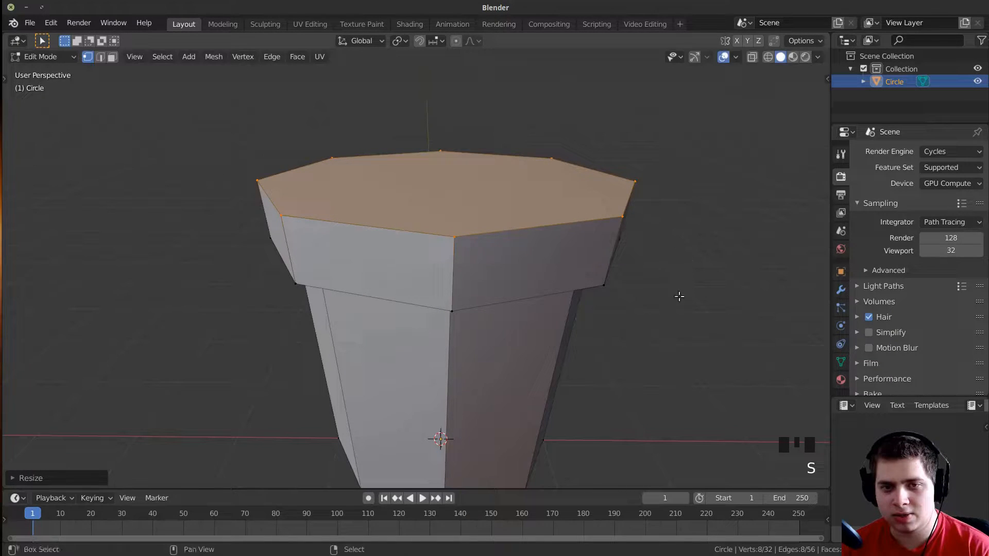
# Inset the top face to set the wall thickness of the pot's rim.
pyautogui.moveTo(677, 293); pyautogui.dragTo(711, 302, button='middle')
pyautogui.press('i')
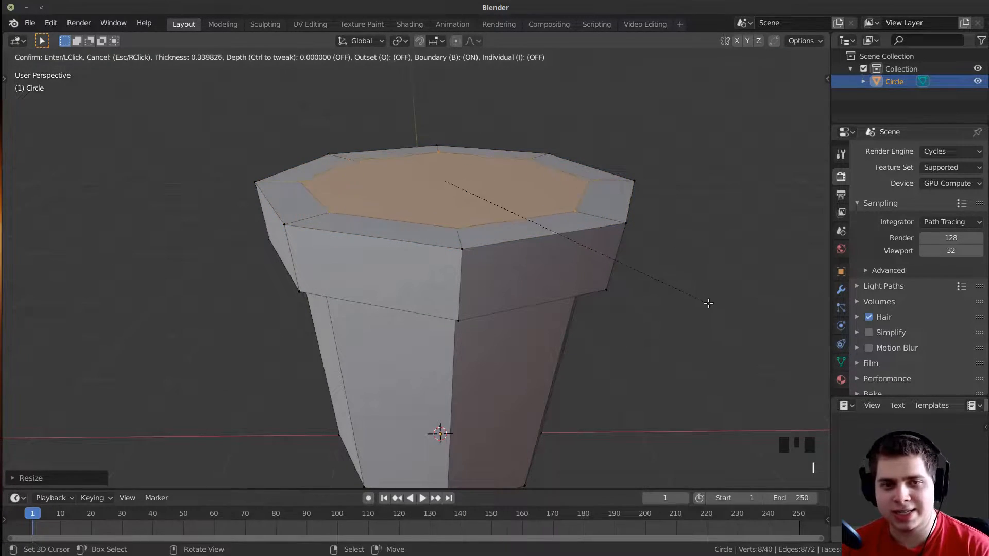
pyautogui.click(712, 303)
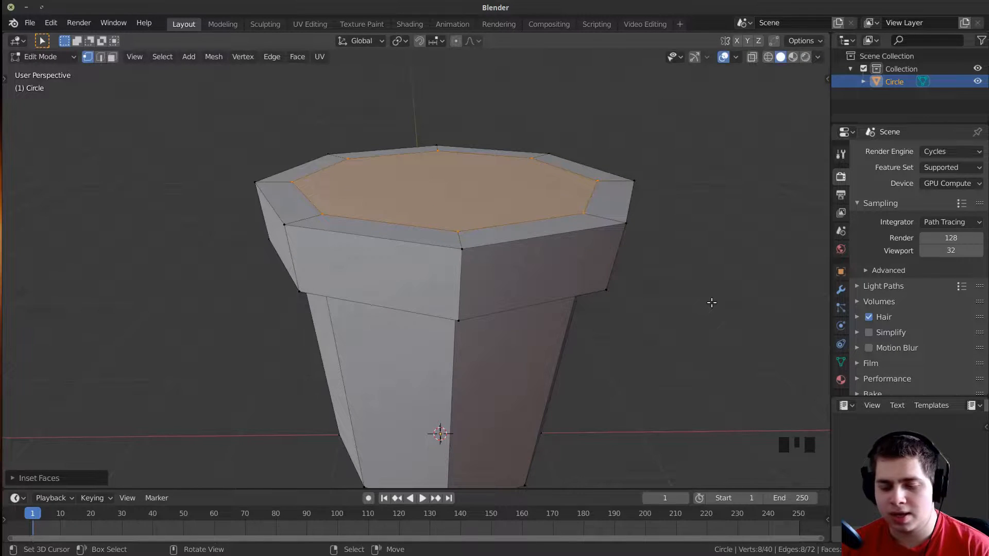
# In front view, extrude the inset face down to just above the base and scale it narrower to follow the outer wall.
pyautogui.press('KP_1')
pyautogui.keyDown('shift'); pyautogui.moveTo(711, 302); pyautogui.dragTo(753, 276, button='middle'); pyautogui.keyUp('shift')
pyautogui.keyDown('shift'); pyautogui.moveTo(491, 276); pyautogui.dragTo(455, 285, button='middle'); pyautogui.keyUp('shift')
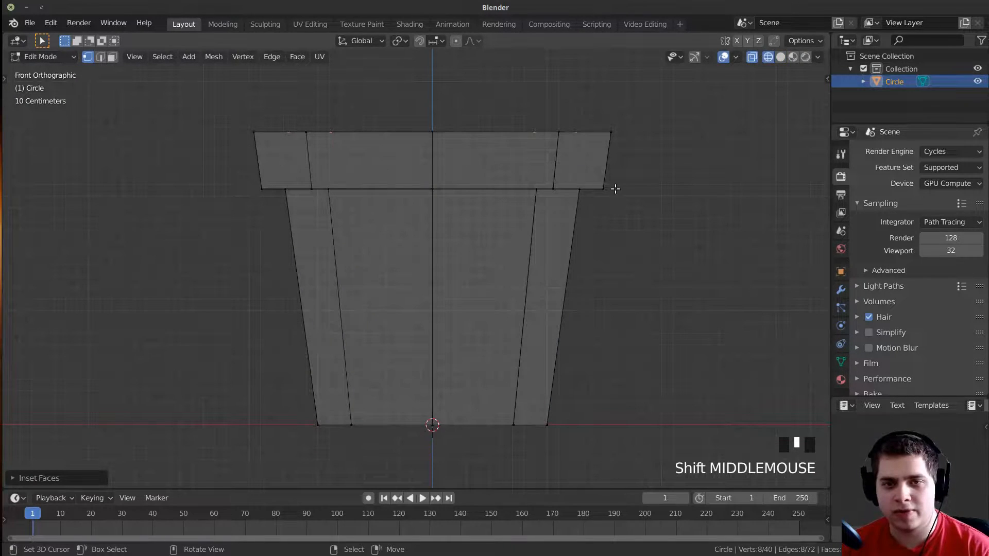
pyautogui.press('e')
pyautogui.click(706, 376)
pyautogui.press('s')
pyautogui.click(624, 373)
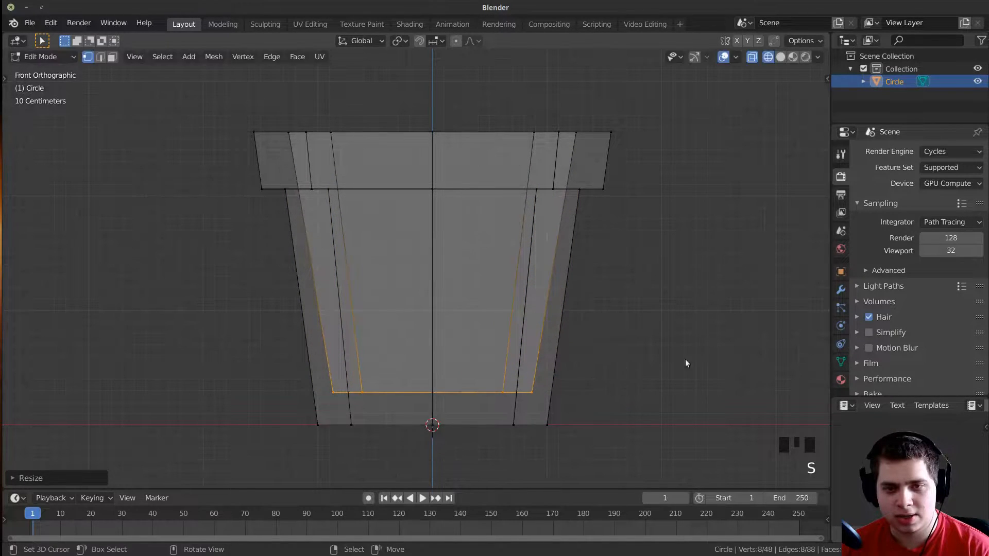
# Return to Object Mode and save the file as Potted Plant.blend in the Plant Tutorial folder.
pyautogui.press('Tab')
pyautogui.moveTo(625, 366); pyautogui.dragTo(503, 286, button='middle')
pyautogui.scroll(-2, 441, 186)
pyautogui.moveTo(466, 242); pyautogui.dragTo(563, 264, button='middle')
pyautogui.scroll(3, 525, 230)
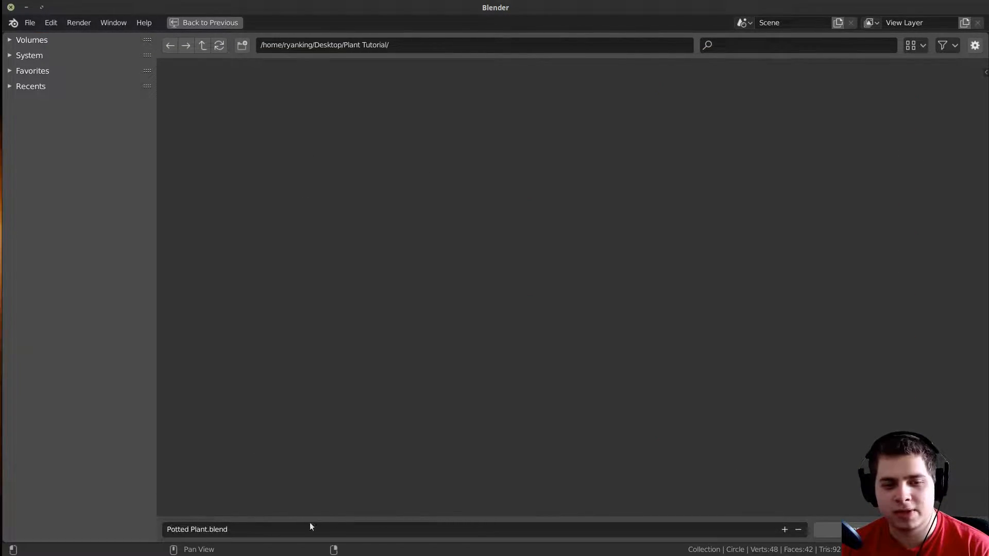
pyautogui.click(850, 529)
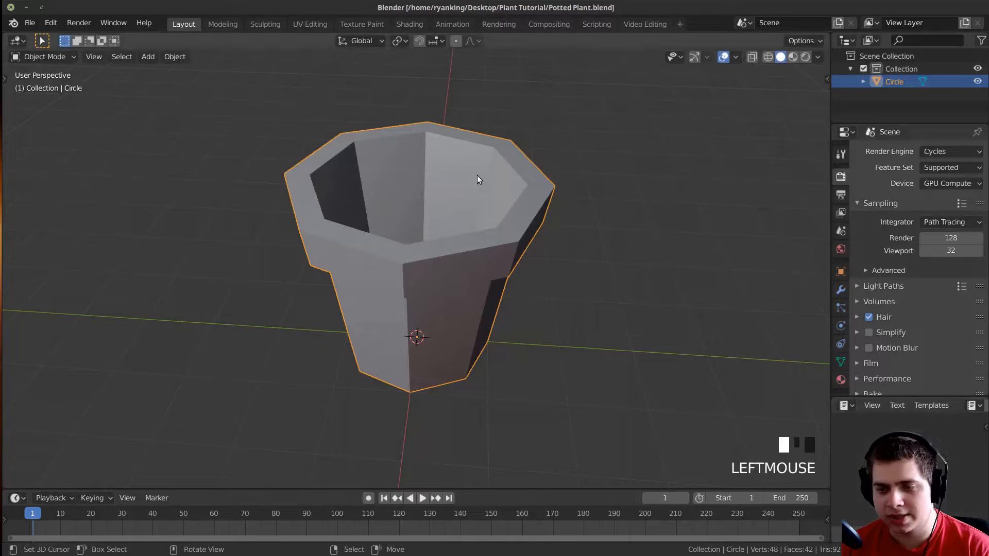
# Add a level 3 Subdivision Surface modifier to the pot.
pyautogui.scroll(-2, 503, 220)
pyautogui.moveTo(503, 220); pyautogui.dragTo(317, 319, button='middle')
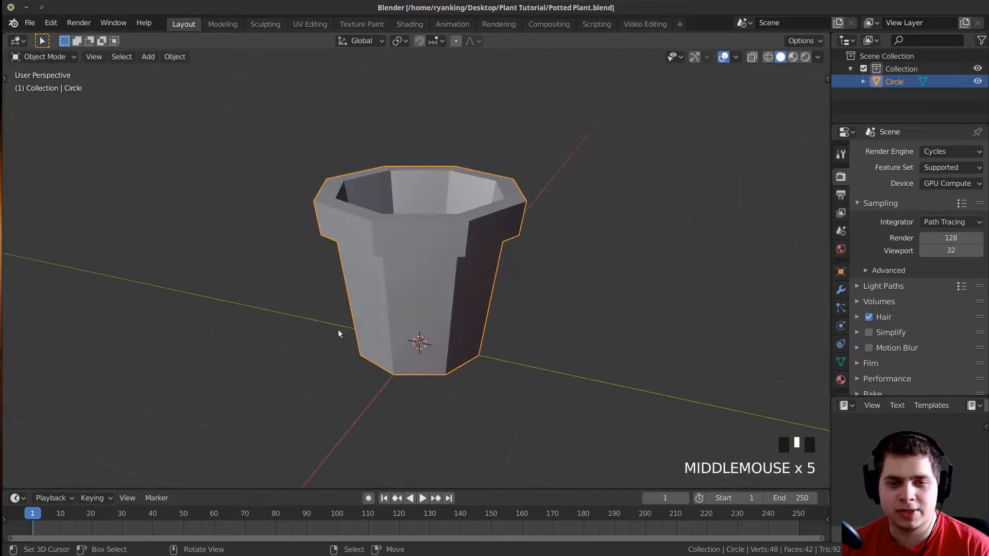
pyautogui.keyDown('shift'); pyautogui.moveTo(402, 247); pyautogui.dragTo(463, 273, button='middle'); pyautogui.keyUp('shift')
pyautogui.scroll(1, 417, 280)
pyautogui.hotkey('ctrl', '3')
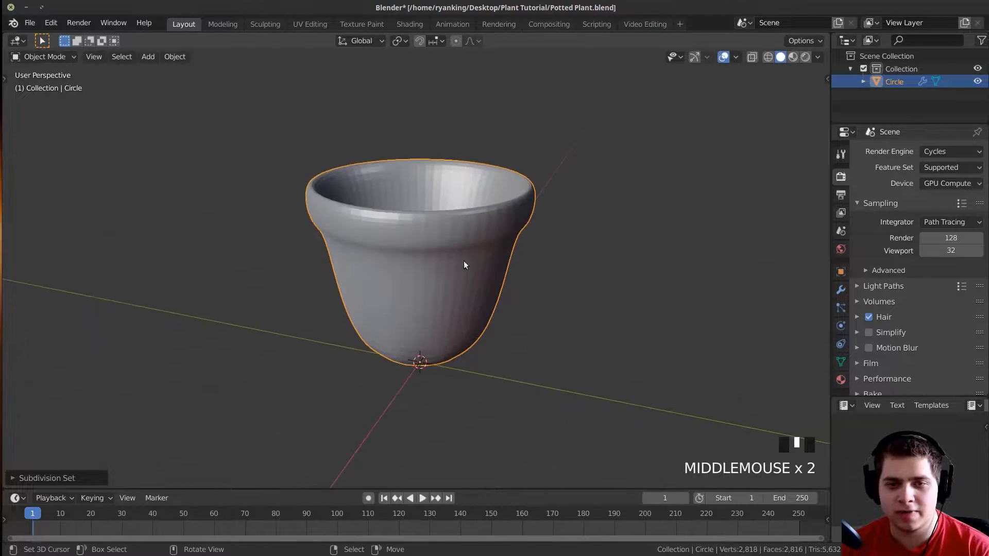
# In Edit Mode, add a loop cut around the outside of the rim and slide it close to the rim's top edge.
pyautogui.moveTo(442, 232); pyautogui.dragTo(582, 209, button='middle')
pyautogui.scroll(1, 441, 245)
pyautogui.press('Tab')
pyautogui.scroll(1, 461, 233)
pyautogui.hotkey('ctrl', 'z')
pyautogui.hotkey('ctrl', 'r')
pyautogui.click(560, 208)
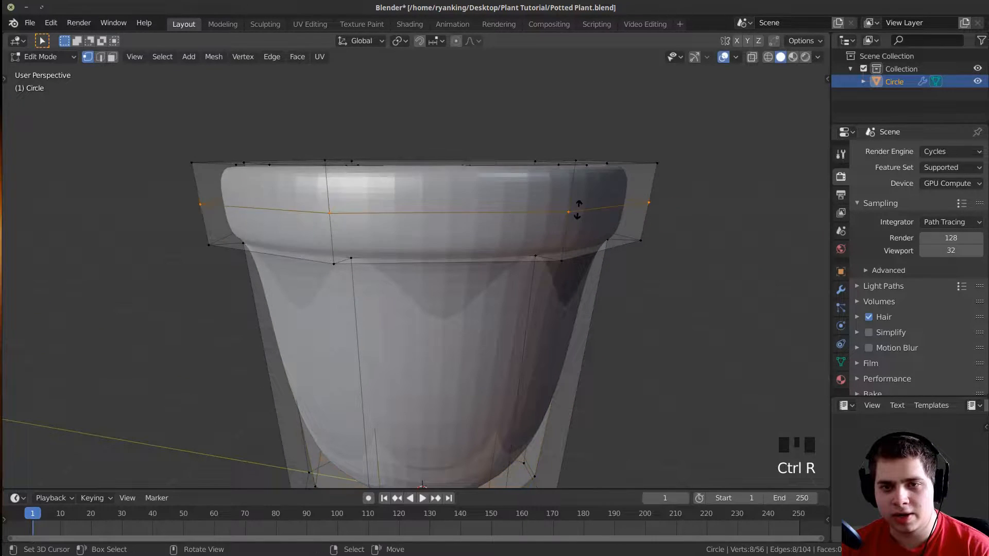
pyautogui.click(594, 168)
# Add another loop cut around the outside of the rim and slide it close to the rim's lower edge.
pyautogui.moveTo(592, 186); pyautogui.dragTo(625, 194, button='middle')
pyautogui.hotkey('ctrl', 'r')
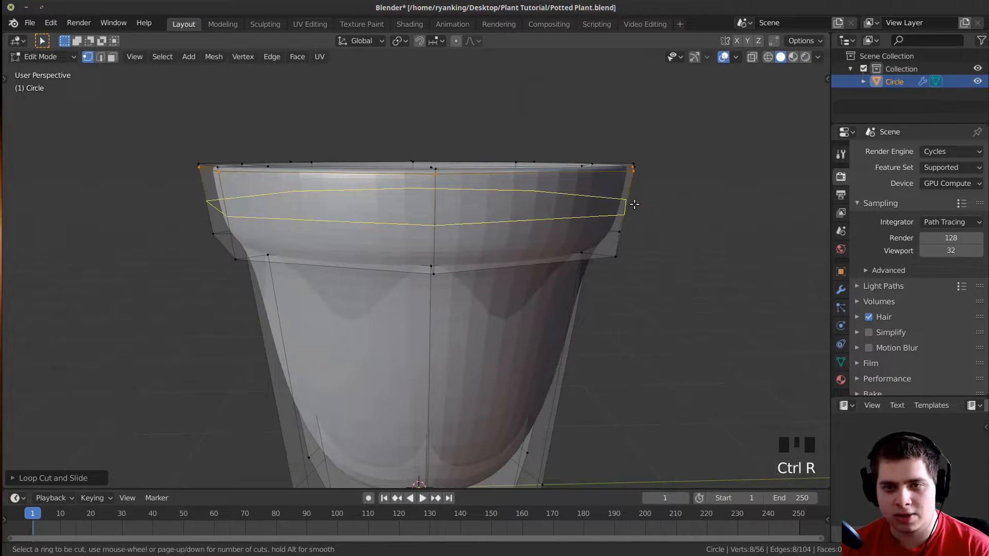
pyautogui.click(633, 204)
pyautogui.click(634, 246)
# Add a loop cut around the pot's outer body and slide it down close to the base.
pyautogui.scroll(-3, 525, 381)
pyautogui.moveTo(525, 382); pyautogui.dragTo(406, 272, button='middle')
pyautogui.hotkey('ctrl', 'r')
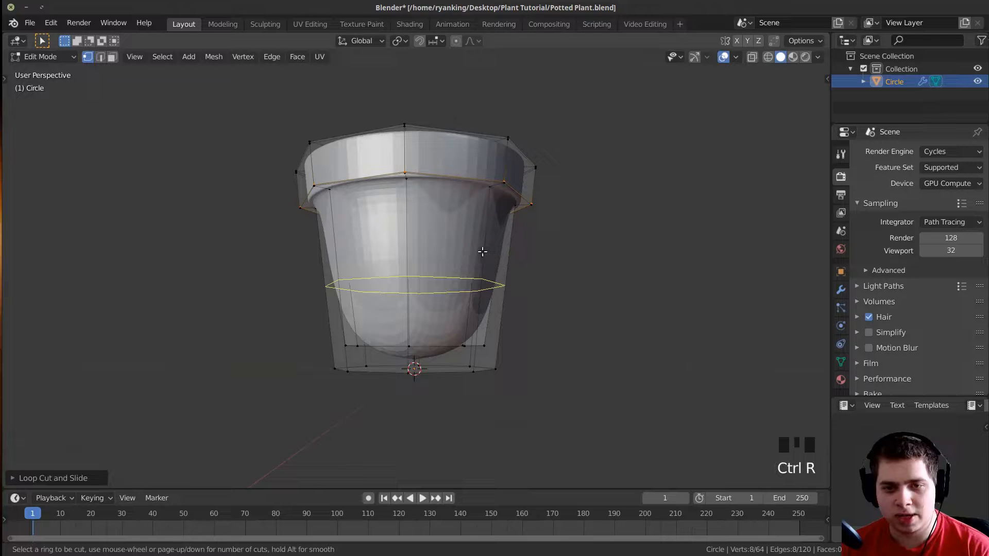
pyautogui.click(484, 255)
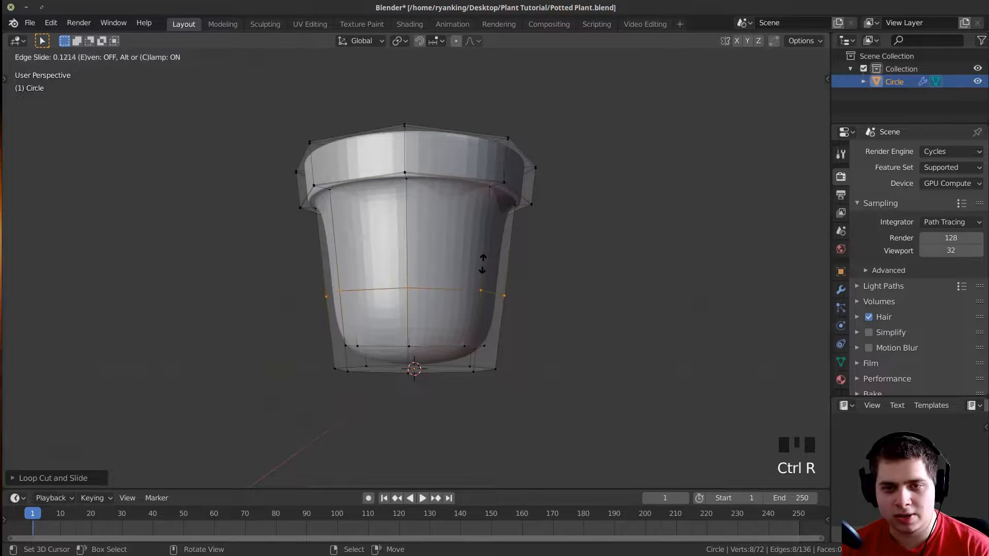
pyautogui.click(486, 344)
# Select the pot's bottom face and inset it slightly to sharpen the base edge.
pyautogui.press('3')
pyautogui.moveTo(473, 403); pyautogui.dragTo(417, 427, button='middle')
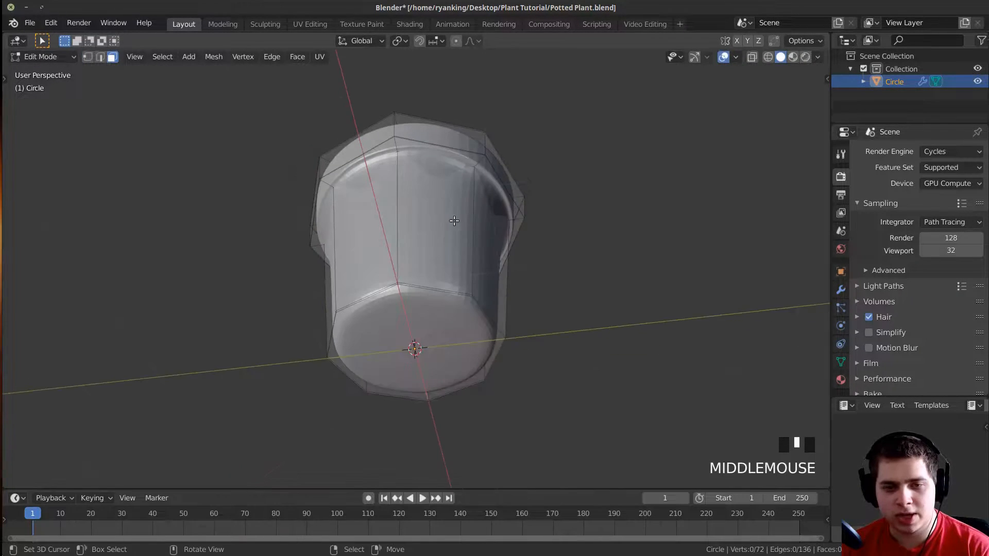
pyautogui.scroll(2, 417, 427)
pyautogui.click(435, 315)
pyautogui.moveTo(435, 315); pyautogui.dragTo(433, 330, button='middle')
pyautogui.scroll(2, 433, 329)
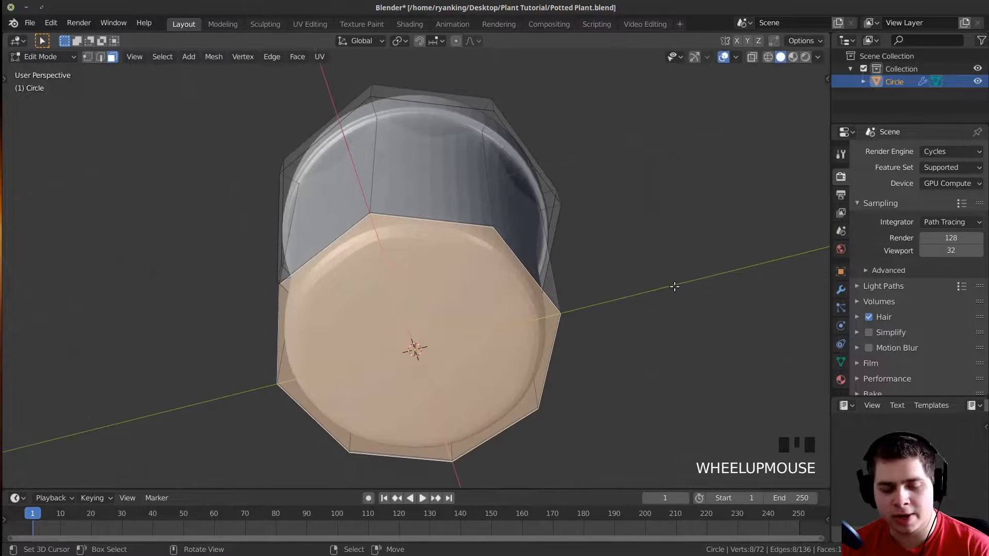
pyautogui.press('i')
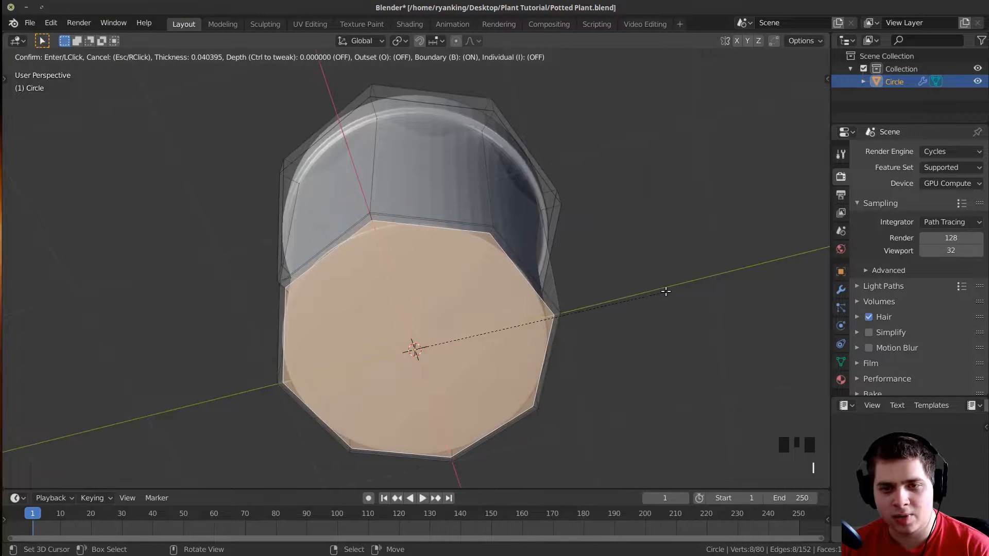
pyautogui.click(662, 289)
# Add a loop cut around the pot's outer body and slide it up to just beneath the rim.
pyautogui.scroll(-2, 662, 288)
pyautogui.moveTo(463, 288); pyautogui.dragTo(466, 258, button='middle')
pyautogui.press('Tab')
pyautogui.scroll(3, 457, 244)
pyautogui.scroll(1, 490, 264)
pyautogui.scroll(-4, 490, 261)
pyautogui.press('Tab')
pyautogui.scroll(1, 482, 307)
pyautogui.keyDown('shift'); pyautogui.moveTo(467, 257); pyautogui.dragTo(453, 217, button='middle'); pyautogui.keyUp('shift')
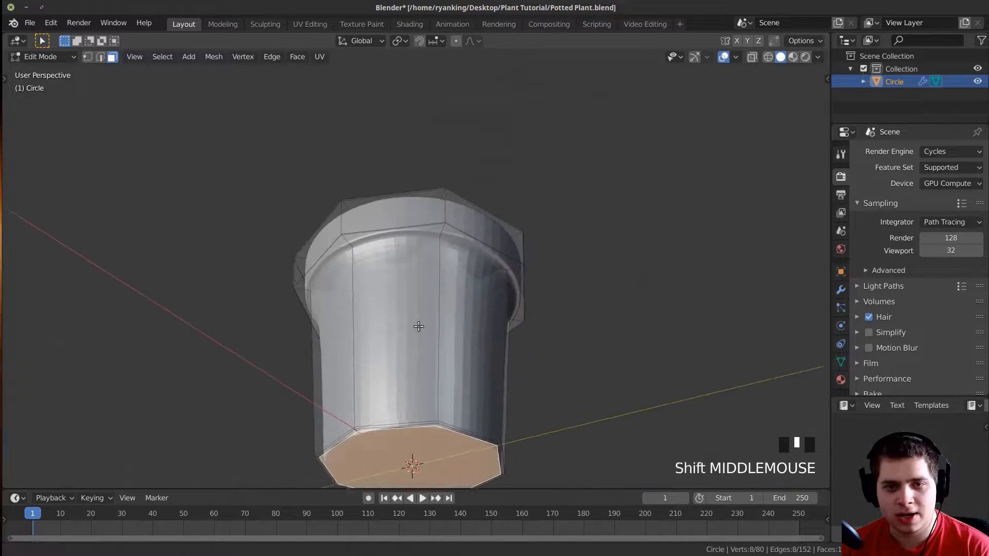
pyautogui.scroll(3, 454, 217)
pyautogui.hotkey('ctrl', 'r')
pyautogui.click(447, 350)
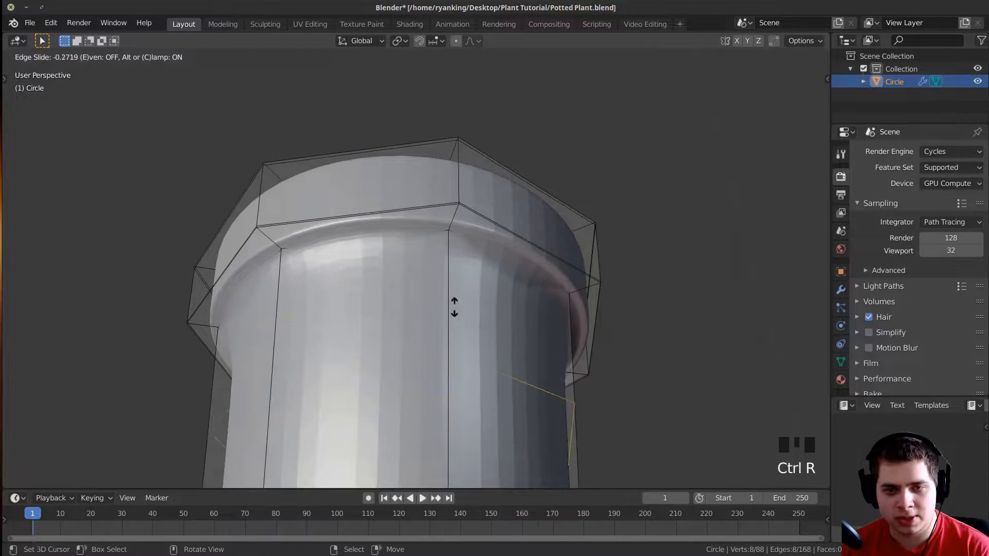
pyautogui.click(476, 167)
# Add a loop cut around the underside of the rim.
pyautogui.moveTo(479, 195); pyautogui.dragTo(455, 180, button='middle')
pyautogui.keyDown('shift'); pyautogui.moveTo(455, 180); pyautogui.dragTo(616, 352, button='middle'); pyautogui.keyUp('shift')
pyautogui.scroll(1, 446, 170)
pyautogui.hotkey('ctrl', 'r')
pyautogui.click(446, 171)
pyautogui.click(448, 185)
# Add two loop cuts on the rim's top surface, one close to the inner edge and one close to the outer edge.
pyautogui.scroll(2, 464, 273)
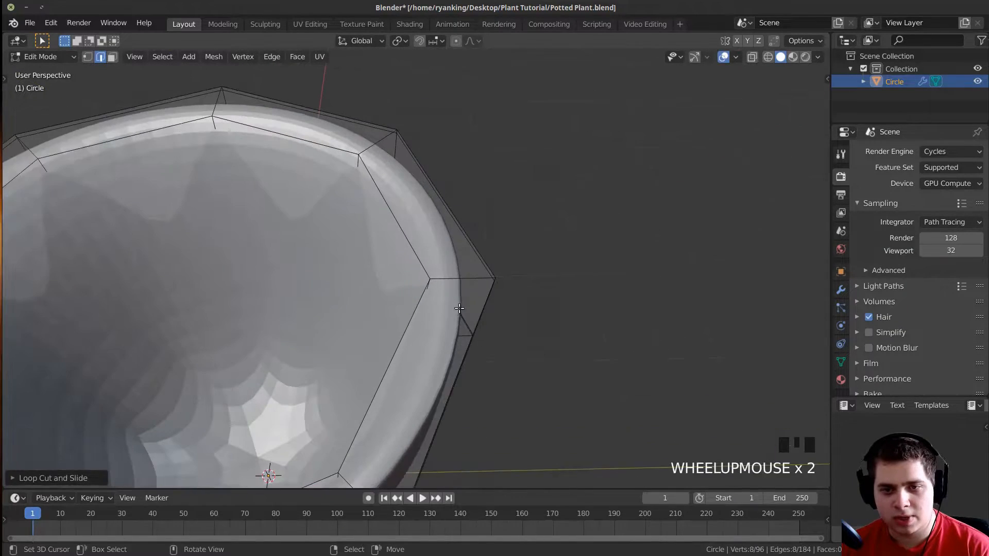
pyautogui.hotkey('ctrl', 'r')
pyautogui.click(464, 271)
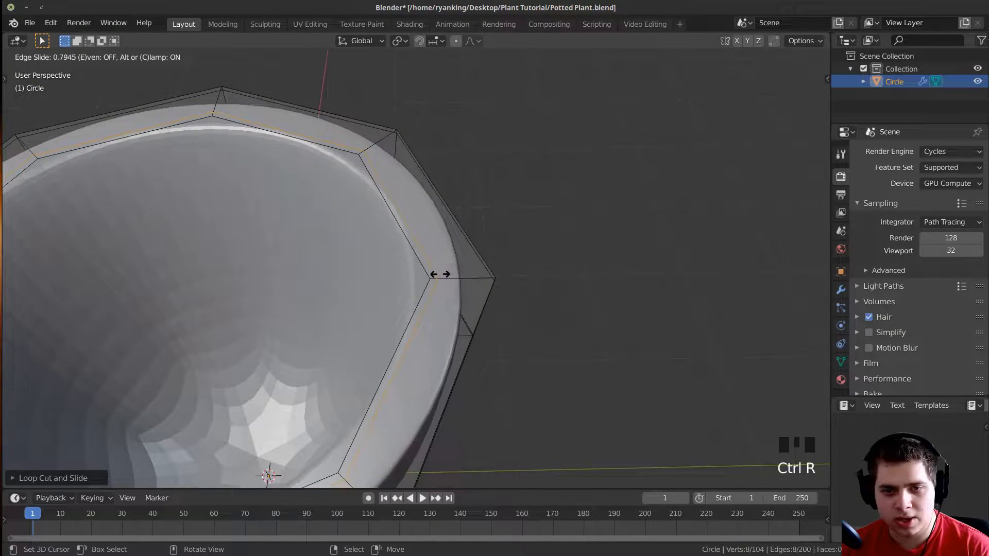
pyautogui.click(438, 274)
pyautogui.hotkey('ctrl', 'r')
pyautogui.click(459, 276)
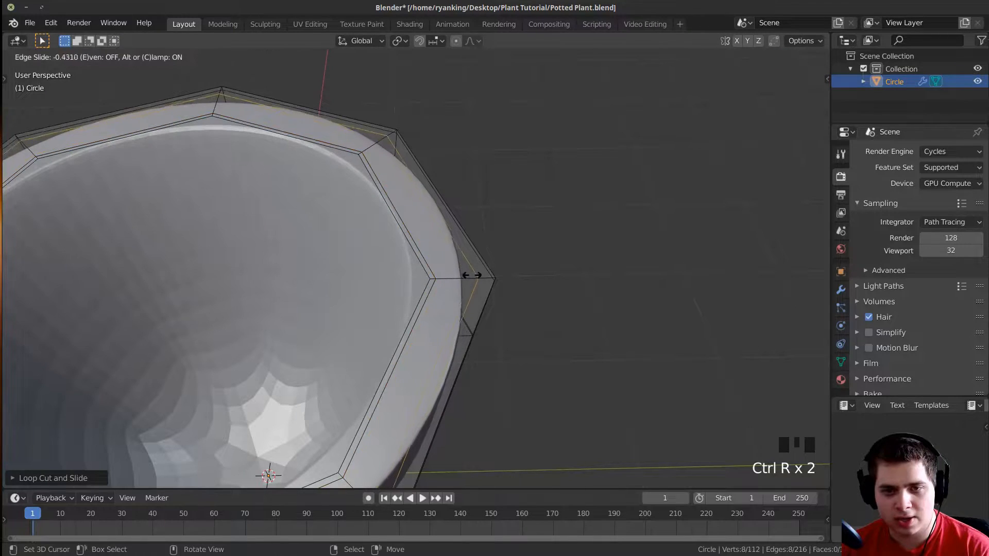
pyautogui.click(484, 276)
# Add two loop cuts on the pot's inner wall, one slid down near the floor and one up near the top edge.
pyautogui.keyDown('shift'); pyautogui.moveTo(484, 276); pyautogui.dragTo(427, 288, button='middle'); pyautogui.keyUp('shift')
pyautogui.hotkey('ctrl', 'r')
pyautogui.click(427, 288)
pyautogui.click(434, 359)
pyautogui.moveTo(434, 359); pyautogui.dragTo(426, 406, button='middle')
pyautogui.scroll(-2, 407, 405)
pyautogui.hotkey('ctrl', 'r')
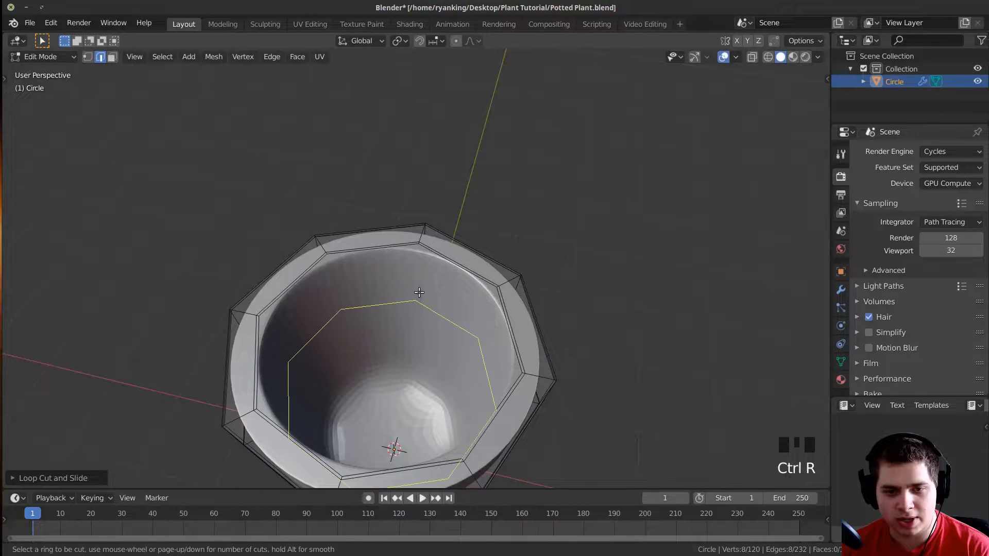
pyautogui.click(419, 292)
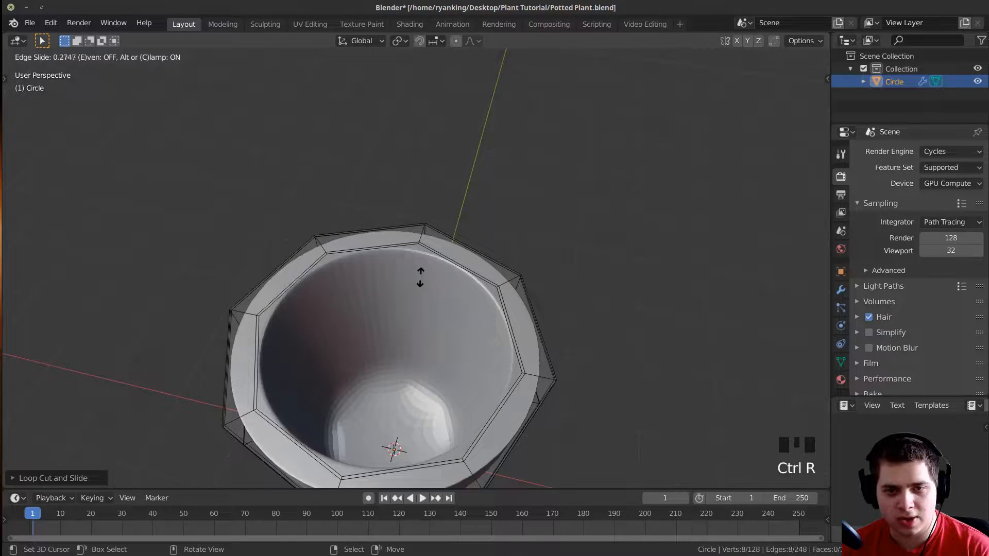
pyautogui.click(426, 247)
# Return to Object Mode and apply Shade Smooth to the pot.
pyautogui.moveTo(426, 247); pyautogui.dragTo(556, 230, button='middle')
pyautogui.press('Tab')
pyautogui.press('w')
pyautogui.moveTo(439, 312); pyautogui.dragTo(666, 198, button='middle')
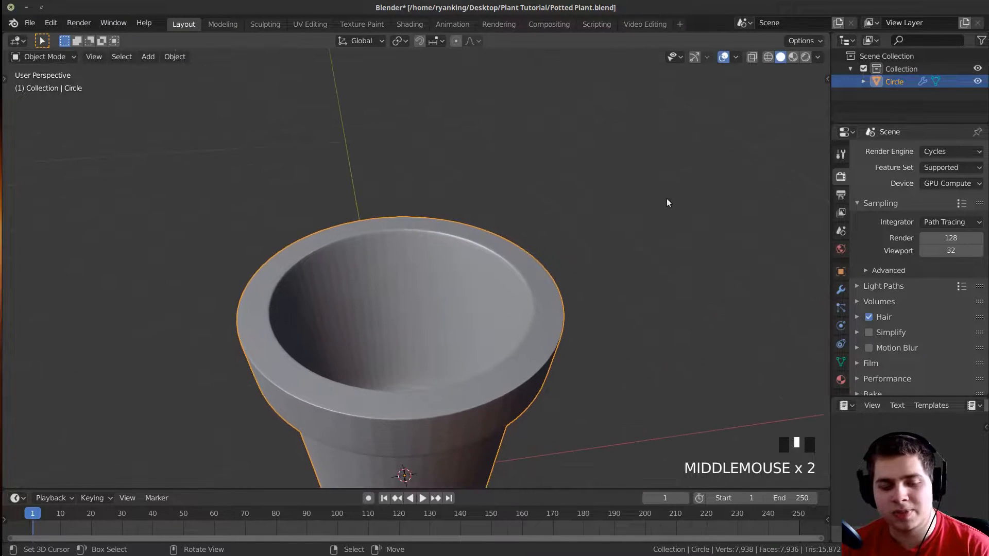
pyautogui.rightClick(700, 194)
pyautogui.click(669, 182)
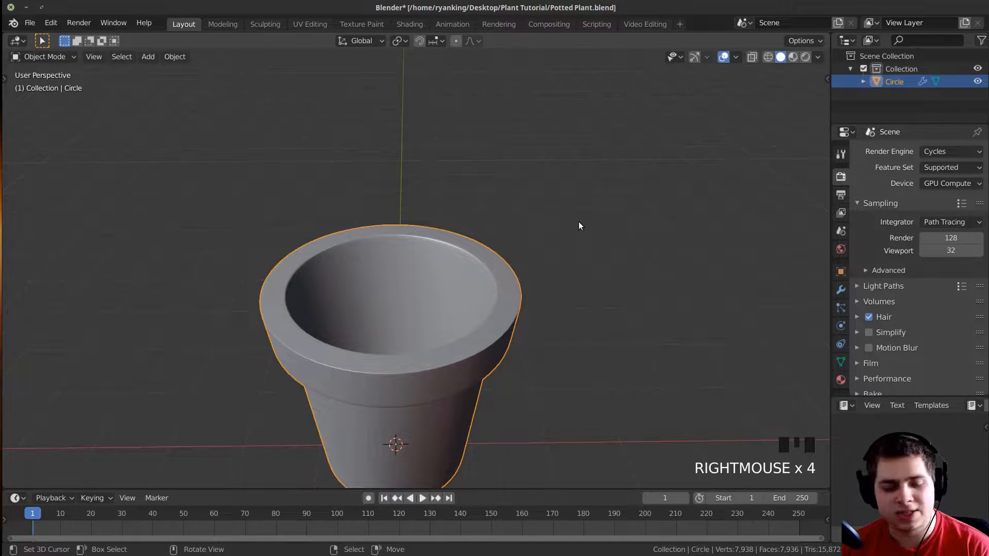
# Apply smooth shading to the pot object.
pyautogui.rightClick(579, 221)
pyautogui.rightClick(399, 262)
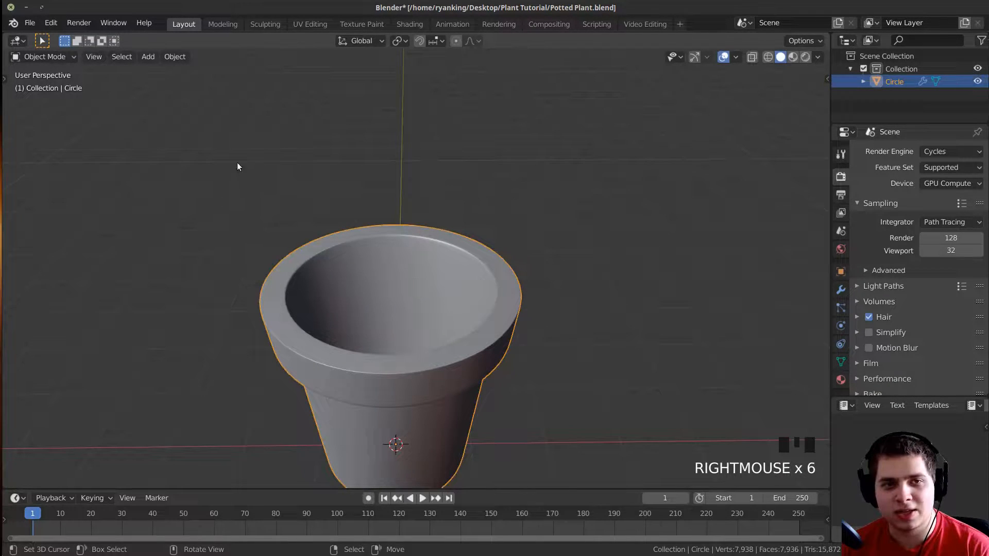
pyautogui.click(173, 56)
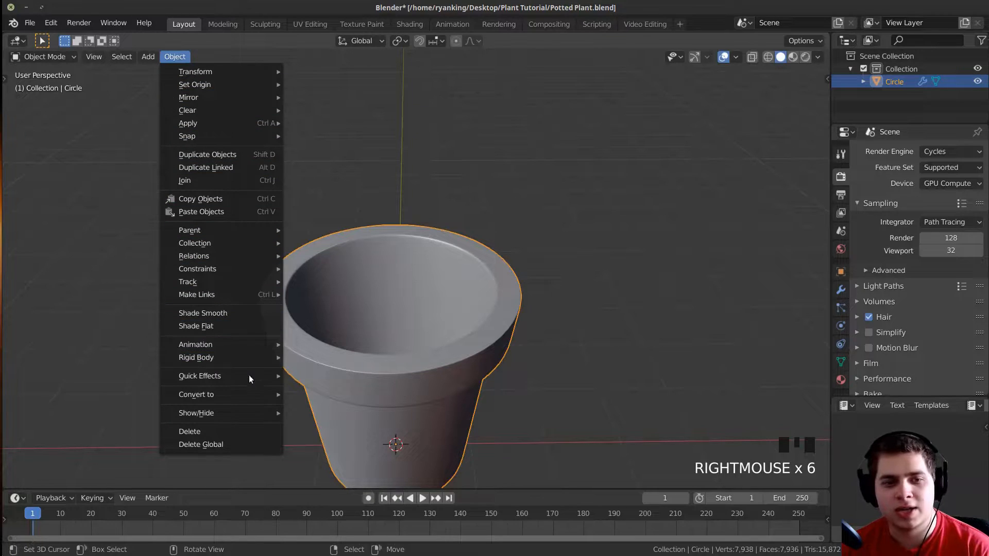
pyautogui.click(240, 314)
# Add a new eight-sided mesh circle at the base of the pot.
pyautogui.keyDown('shift'); pyautogui.moveTo(463, 319); pyautogui.dragTo(466, 212, button='middle'); pyautogui.keyUp('shift')
pyautogui.hotkey('shift', 'a')
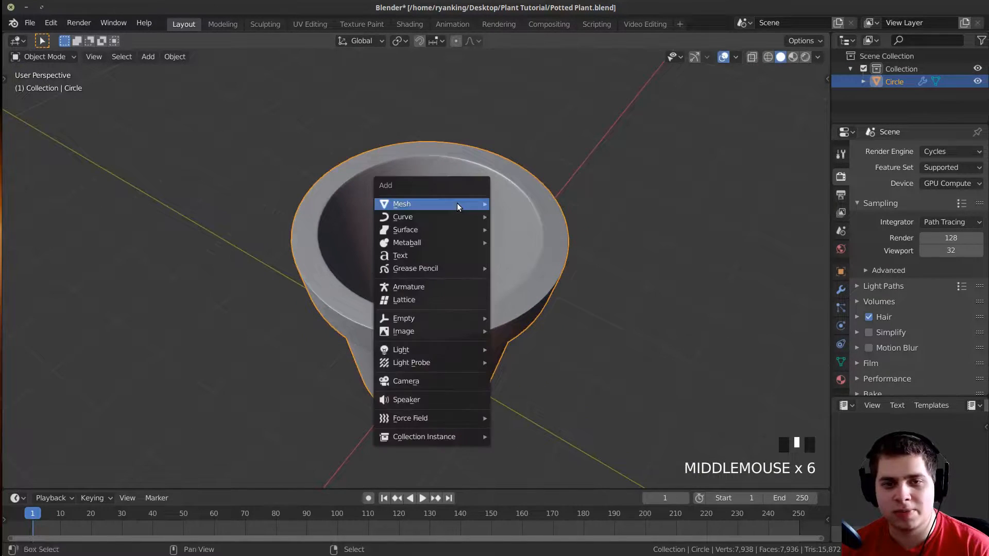
pyautogui.moveTo(456, 202)
pyautogui.click(549, 231)
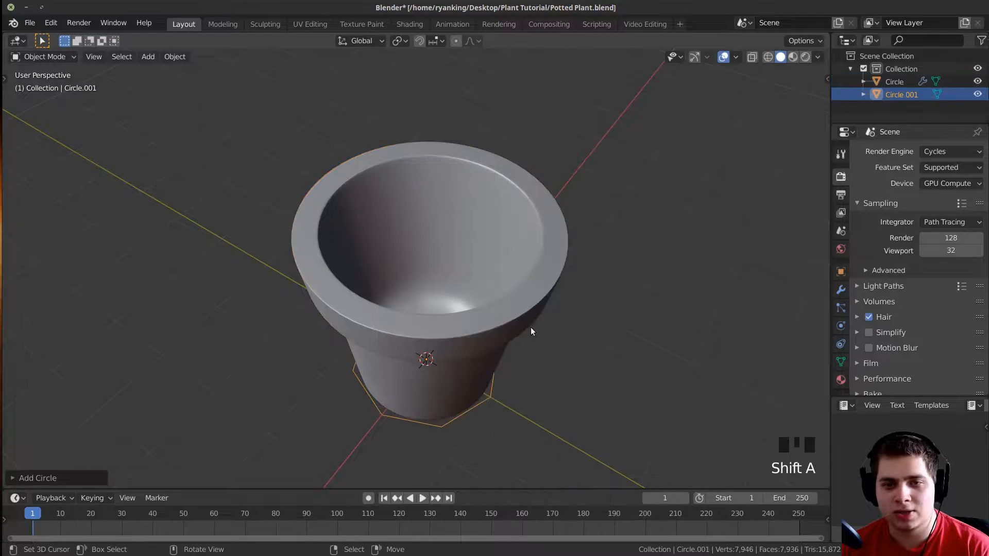
# Raise the new circle along Z to just below the pot's rim and scale it to meet the inner wall.
pyautogui.moveTo(530, 326); pyautogui.dragTo(542, 266, button='middle')
pyautogui.scroll(-2, 536, 259)
pyautogui.press('g')
pyautogui.press('z')
pyautogui.click(546, 106)
pyautogui.press('s')
pyautogui.moveTo(547, 111); pyautogui.dragTo(558, 323, button='middle')
pyautogui.click(607, 162)
pyautogui.press('g')
pyautogui.press('z')
pyautogui.click(607, 170)
pyautogui.press('s')
pyautogui.click(625, 174)
# In Edit Mode, extrude the circle's edge loop and scale it inward twice to form two concentric rings of faces.
pyautogui.scroll(2, 569, 289)
pyautogui.press('Tab')
pyautogui.scroll(1, 558, 325)
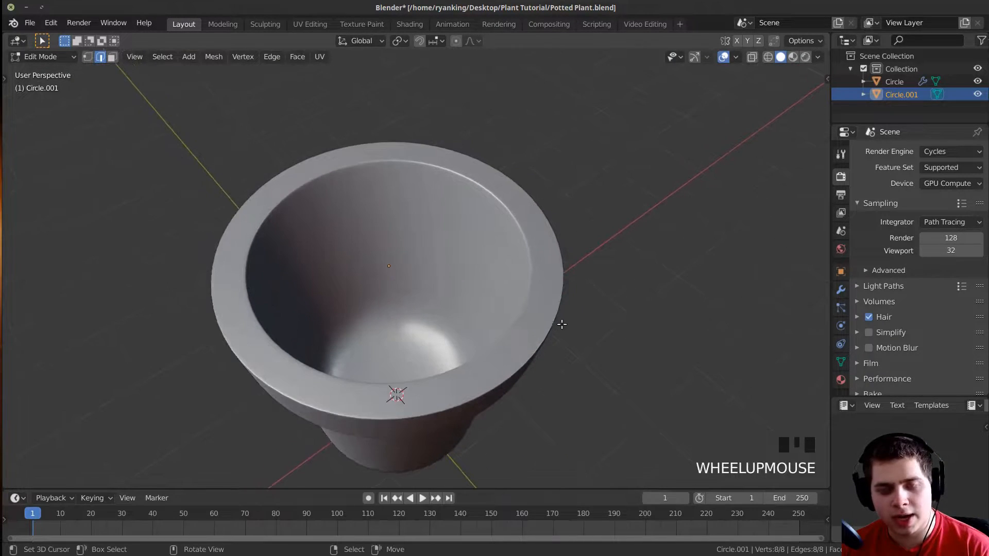
pyautogui.press('e')
pyautogui.click(571, 307)
pyautogui.press('s')
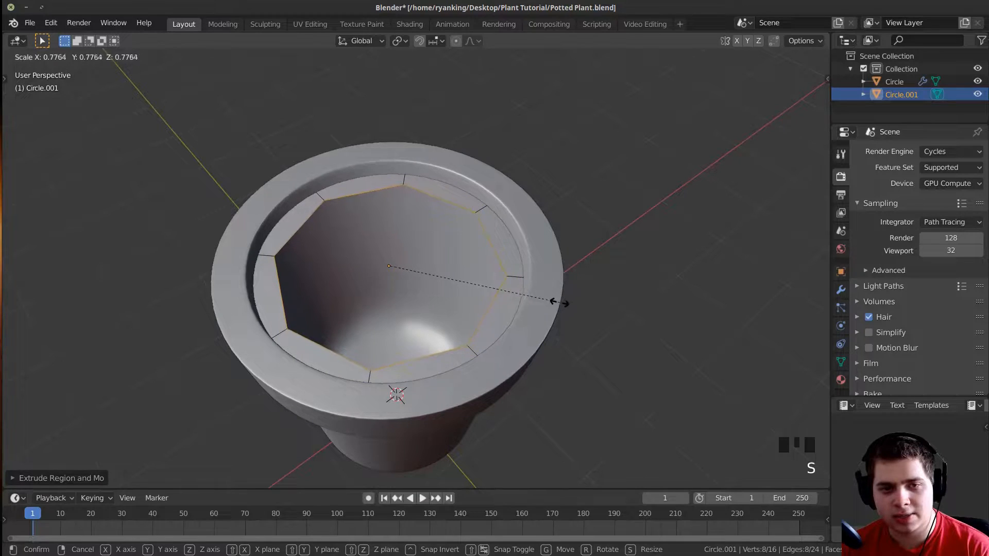
pyautogui.click(567, 303)
pyautogui.press('e')
pyautogui.press('s')
pyautogui.click(517, 294)
# Extrude and scale the inner edge loop inward two more times, and fill the remaining central hole with a face.
pyautogui.press('e')
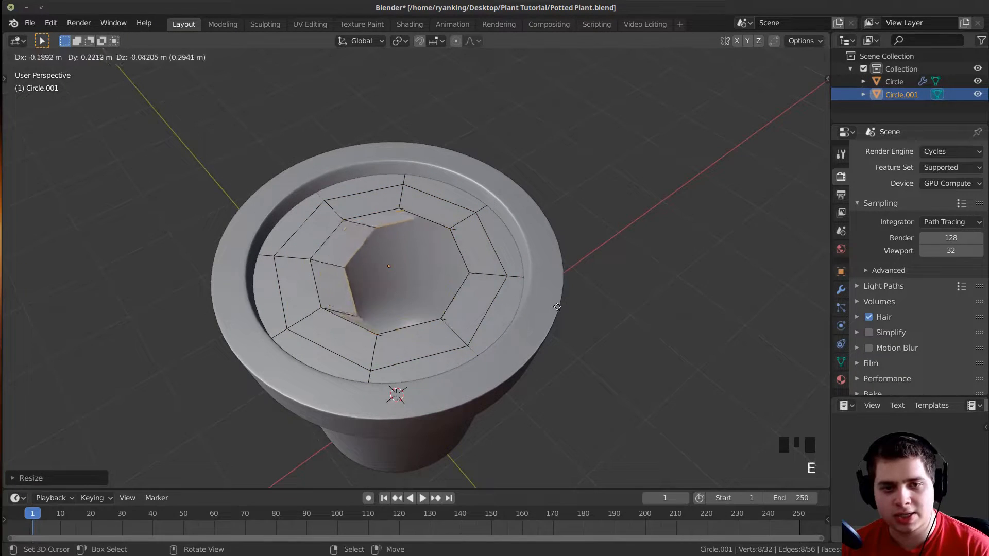
pyautogui.press('s')
pyautogui.click(515, 300)
pyautogui.press('e')
pyautogui.press('s')
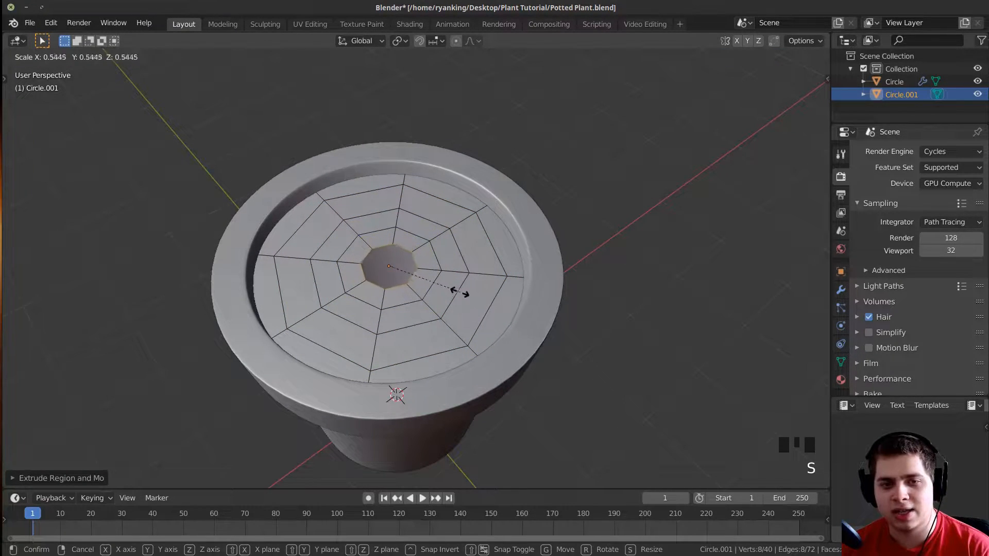
pyautogui.click(441, 287)
pyautogui.scroll(2, 442, 294)
pyautogui.press('f')
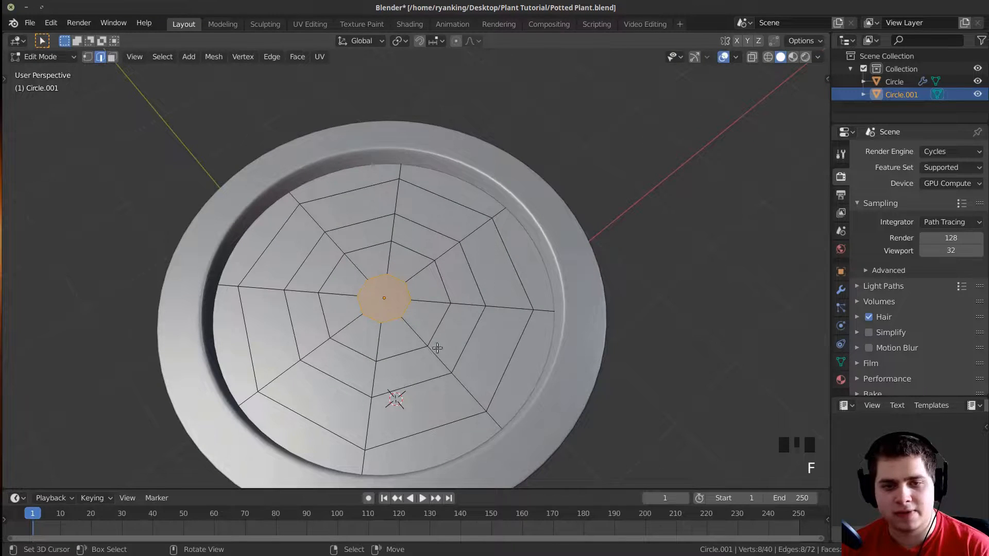
# Return to Object Mode, hide the pot and select the soil disc.
pyautogui.press('Tab')
pyautogui.scroll(-2, 456, 347)
pyautogui.moveTo(529, 357); pyautogui.dragTo(518, 278, button='middle')
pyautogui.click(505, 284)
pyautogui.scroll(2, 480, 258)
pyautogui.press('h')
pyautogui.click(518, 291)
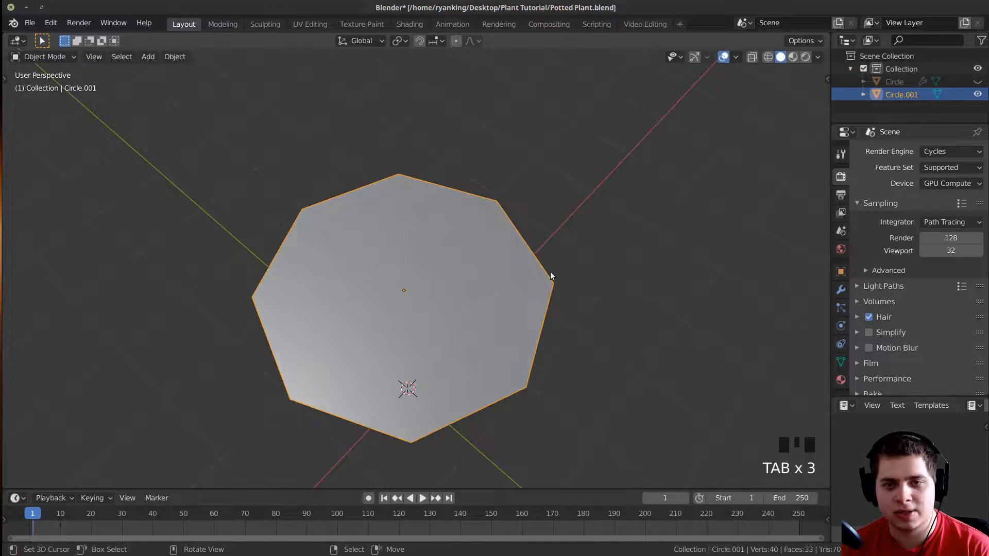
# Extrude the entire disc mesh downward along its normal in Edit Mode to give it thickness.
pyautogui.press('Tab')
pyautogui.press('a')
pyautogui.moveTo(437, 278); pyautogui.dragTo(463, 288, button='middle')
pyautogui.keyDown('shift'); pyautogui.moveTo(464, 288); pyautogui.dragTo(534, 254, button='middle'); pyautogui.keyUp('shift')
pyautogui.scroll(2, 489, 294)
pyautogui.press('e')
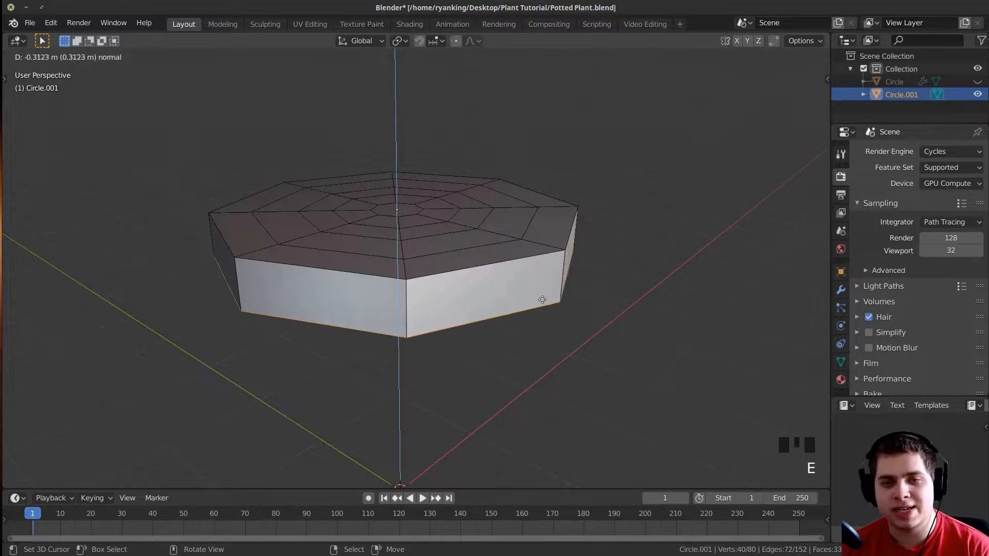
pyautogui.click(550, 273)
pyautogui.moveTo(483, 225); pyautogui.dragTo(727, 286, button='middle')
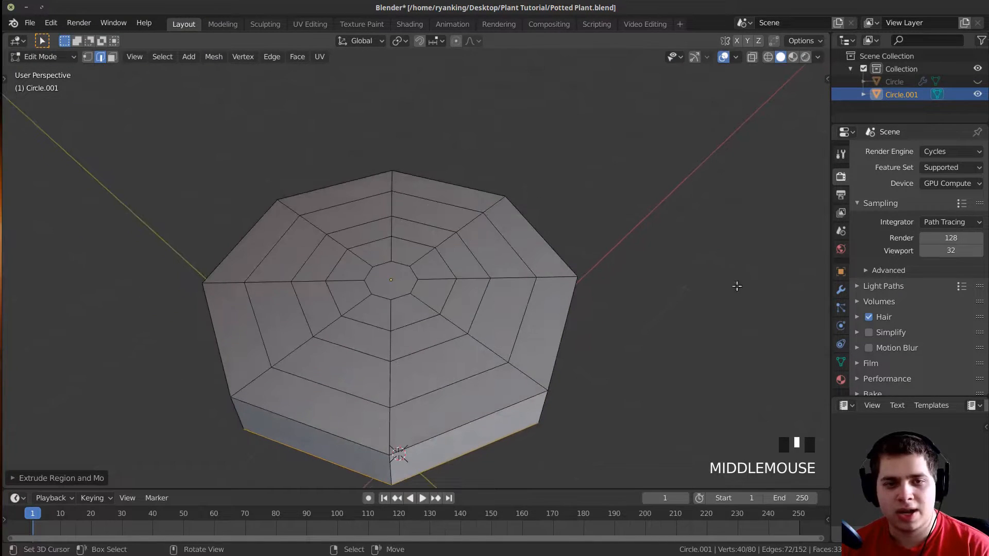
pyautogui.moveTo(301, 338); pyautogui.dragTo(315, 307, button='middle')
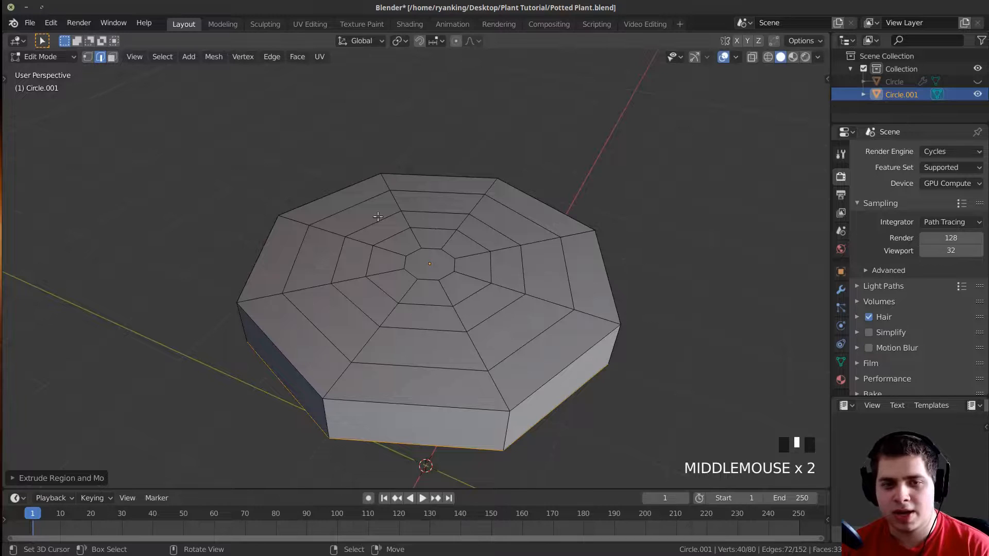
pyautogui.moveTo(527, 255); pyautogui.dragTo(299, 364, button='middle')
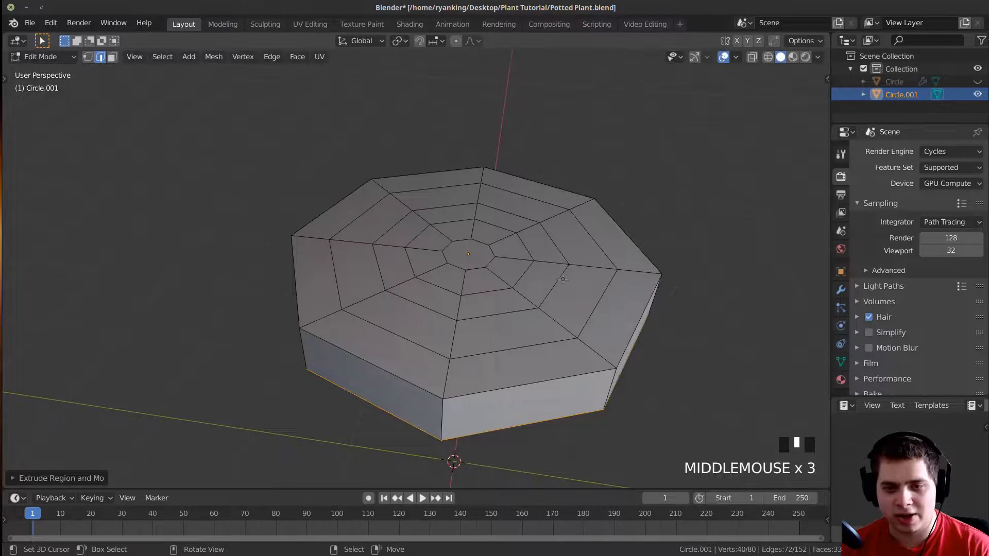
# Select the whole disc mesh and recalculate its normals.
pyautogui.press('a')
pyautogui.press('a')
pyautogui.press('a')
pyautogui.moveTo(566, 281); pyautogui.dragTo(567, 277, button='middle')
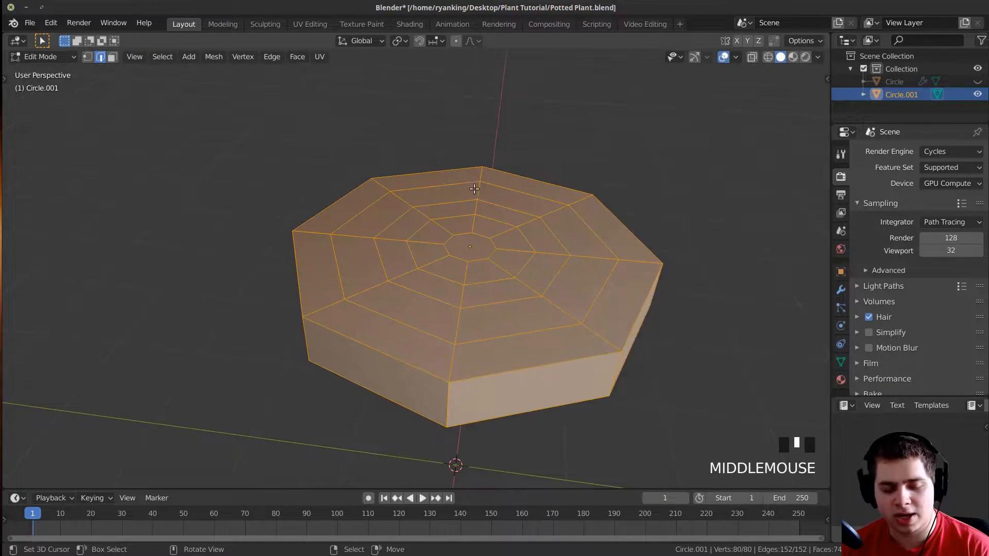
pyautogui.hotkey('shift', 'n')
pyautogui.moveTo(475, 186); pyautogui.dragTo(429, 316, button='middle')
# Return to Object Mode and add a Remesh modifier to the disc.
pyautogui.press('Tab')
pyautogui.click(840, 290)
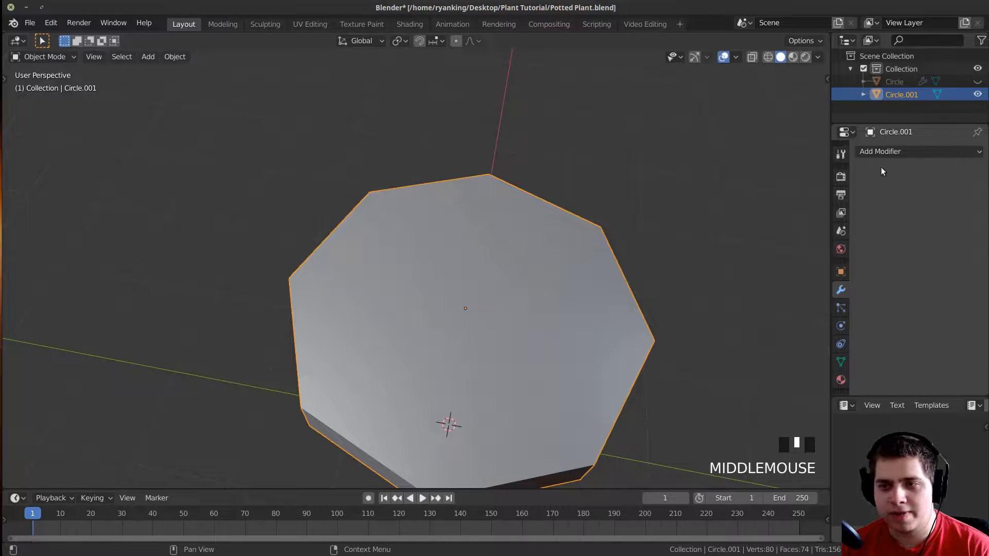
pyautogui.click(873, 152)
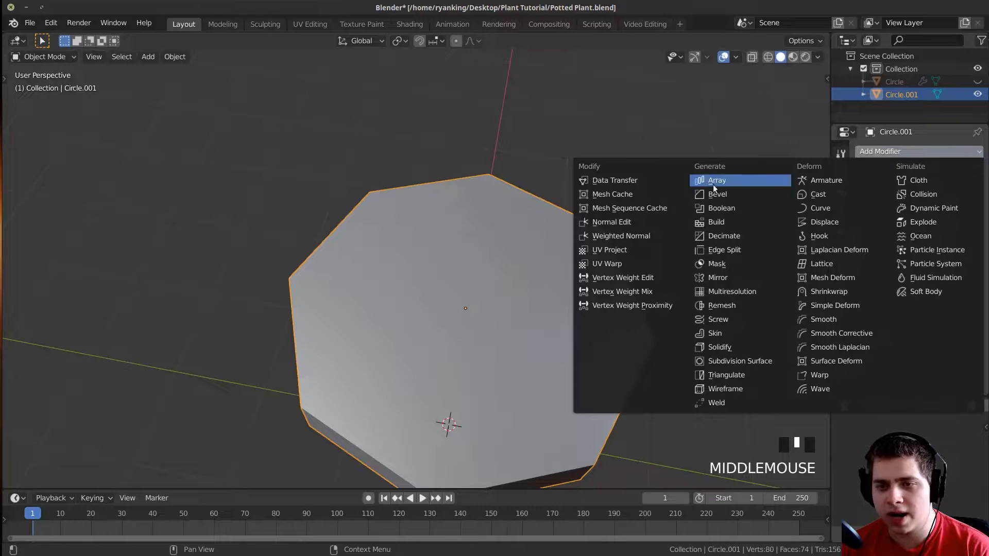
pyautogui.click(726, 307)
pyautogui.moveTo(705, 308); pyautogui.dragTo(598, 307, button='middle')
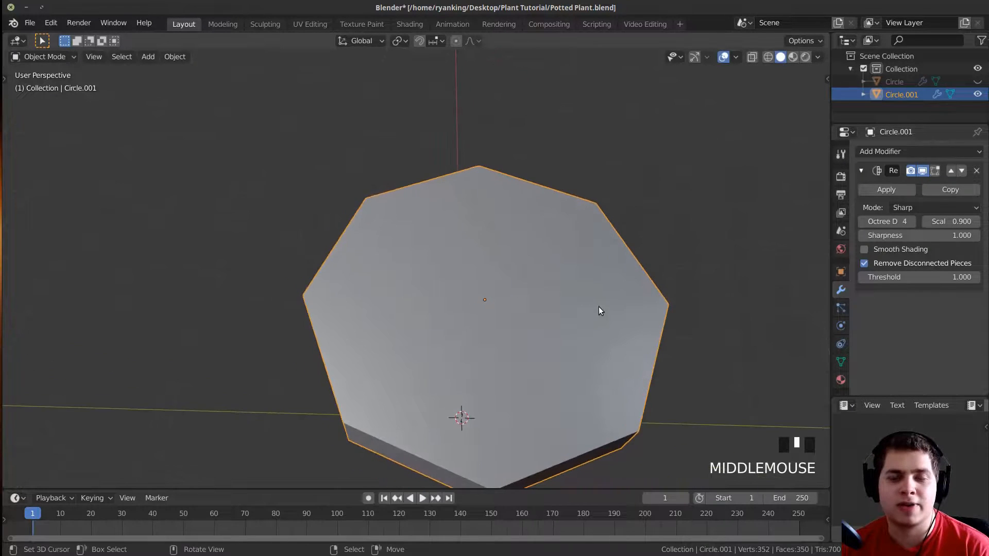
pyautogui.moveTo(625, 249); pyautogui.dragTo(555, 253, button='middle')
# Compare the sizes of the outer, middle and inner faces on the disc's original mesh in Edit Mode.
pyautogui.press('Tab')
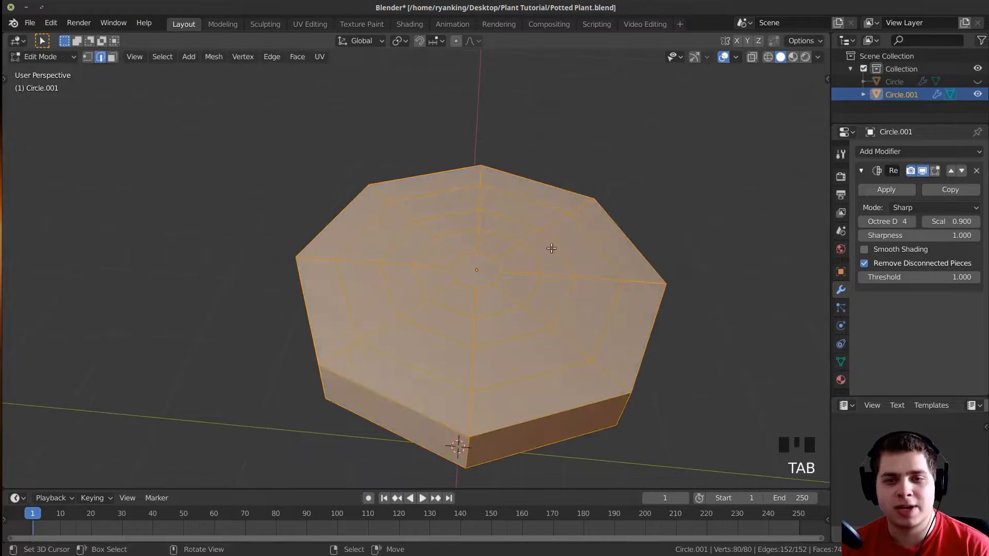
pyautogui.moveTo(495, 285); pyautogui.dragTo(566, 244, button='middle')
pyautogui.rightClick(571, 242)
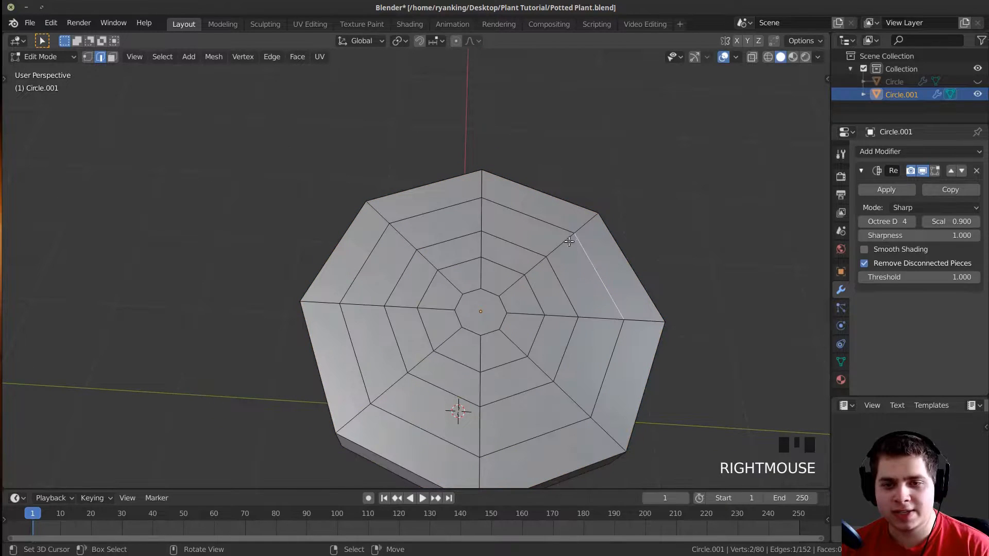
pyautogui.press('3')
pyautogui.rightClick(543, 208)
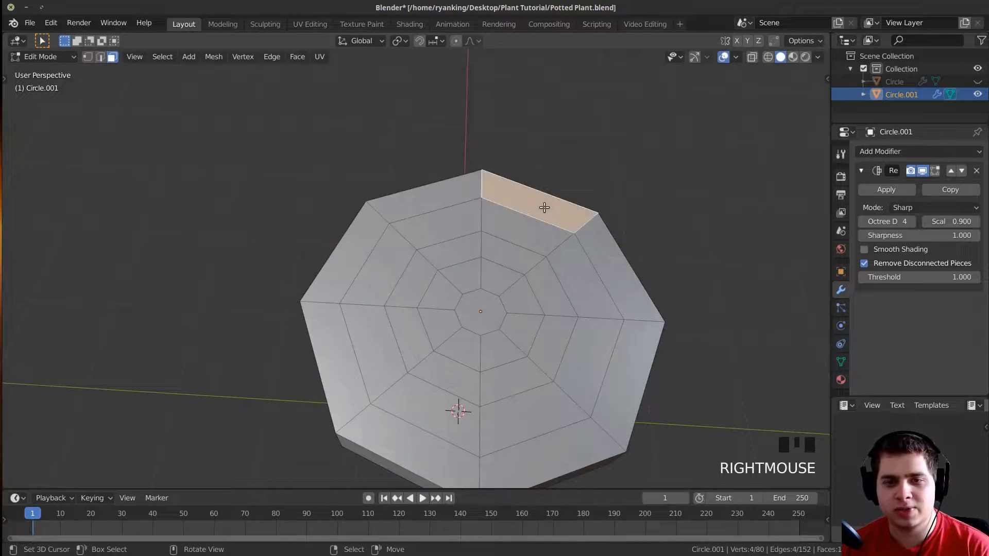
pyautogui.keyDown('shift'); pyautogui.rightClick(502, 288); pyautogui.keyUp('shift')
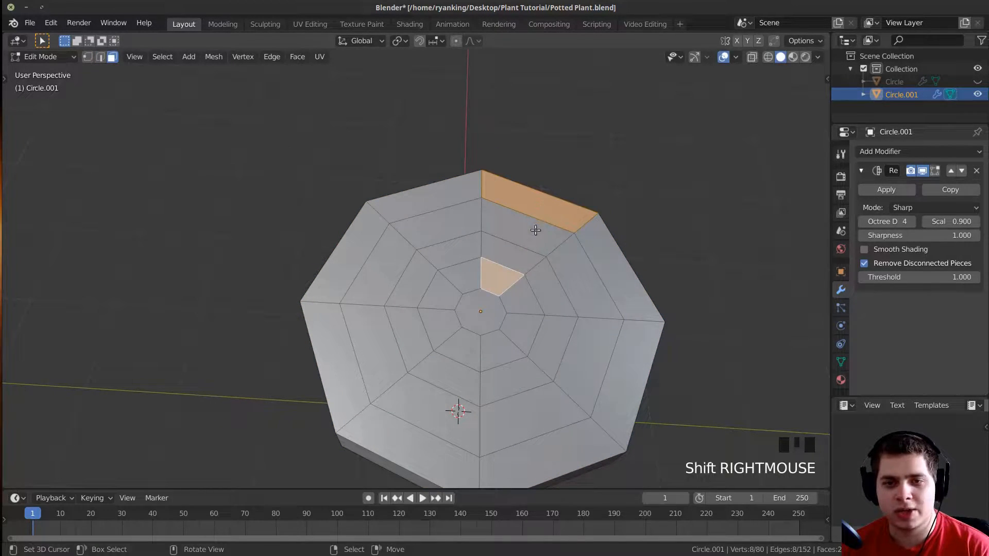
pyautogui.rightClick(534, 238)
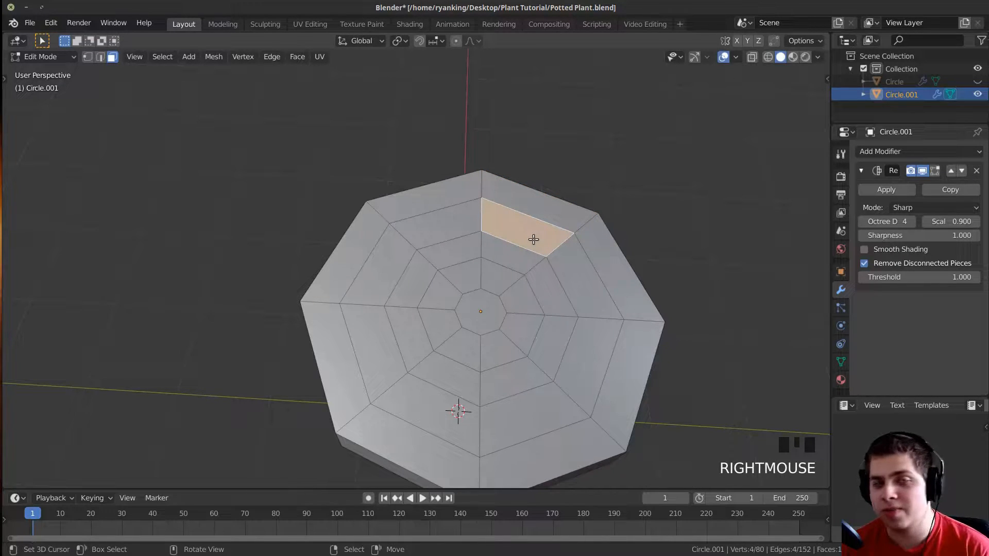
pyautogui.moveTo(515, 292); pyautogui.dragTo(506, 289, button='middle')
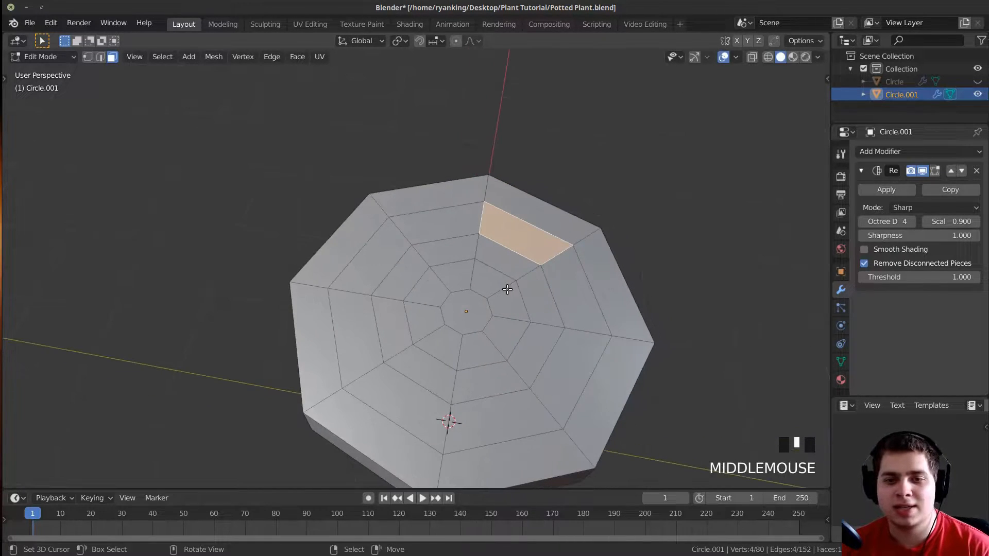
# Apply the Remesh modifier in Object Mode and reopen the disc in Edit Mode.
pyautogui.press('Tab')
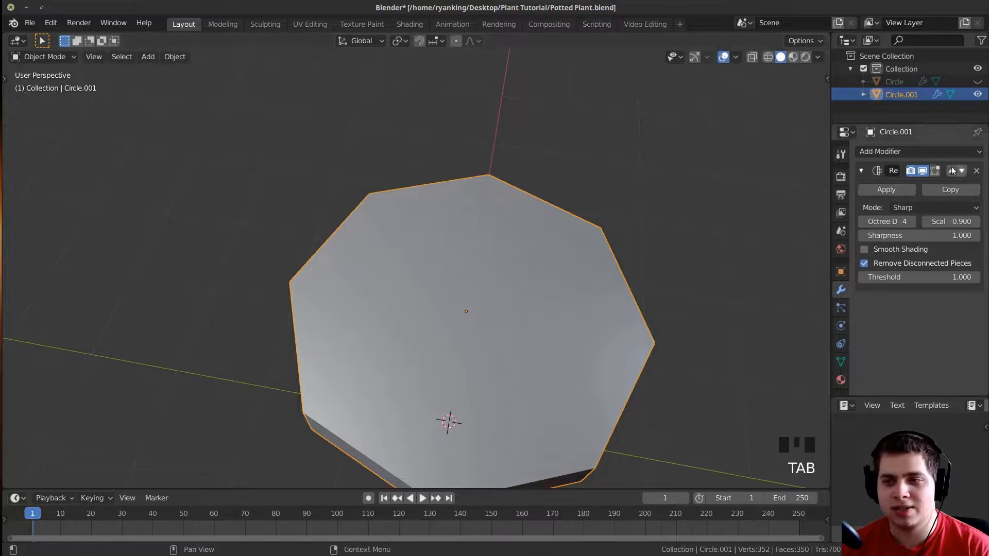
pyautogui.click(886, 190)
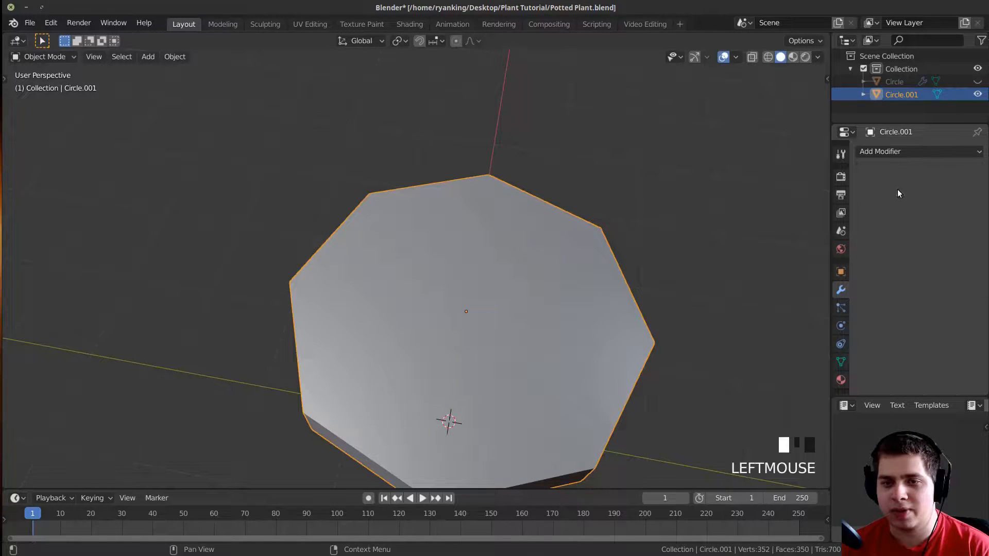
pyautogui.moveTo(670, 309); pyautogui.dragTo(639, 342, button='middle')
pyautogui.press('Tab')
pyautogui.moveTo(568, 334); pyautogui.dragTo(539, 299, button='middle')
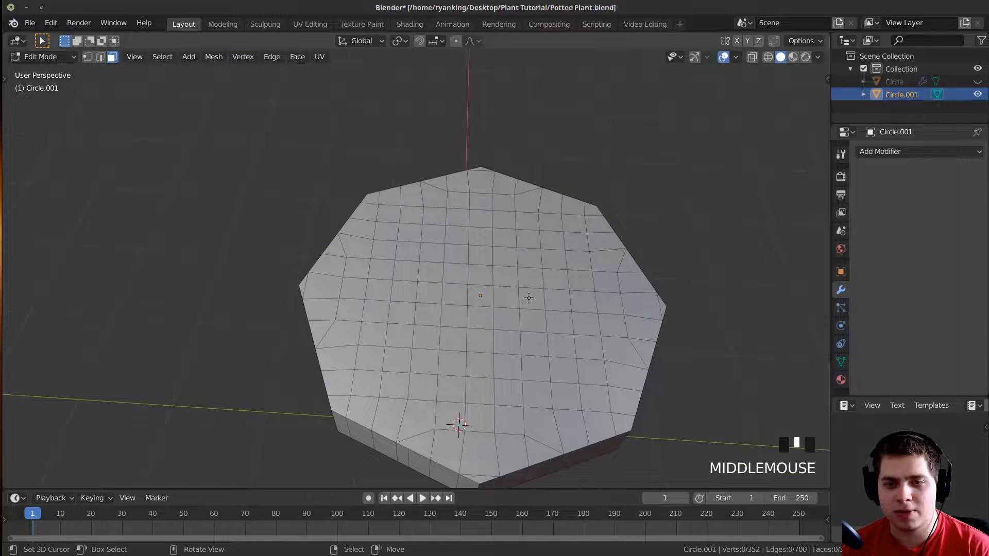
# Examine the remeshed disc's faces across its top and around its edges and sides.
pyautogui.rightClick(553, 259)
pyautogui.keyDown('shift'); pyautogui.rightClick(558, 322); pyautogui.keyUp('shift')
pyautogui.keyDown('shift'); pyautogui.rightClick(480, 341); pyautogui.keyUp('shift')
pyautogui.keyDown('shift'); pyautogui.rightClick(451, 322); pyautogui.keyUp('shift')
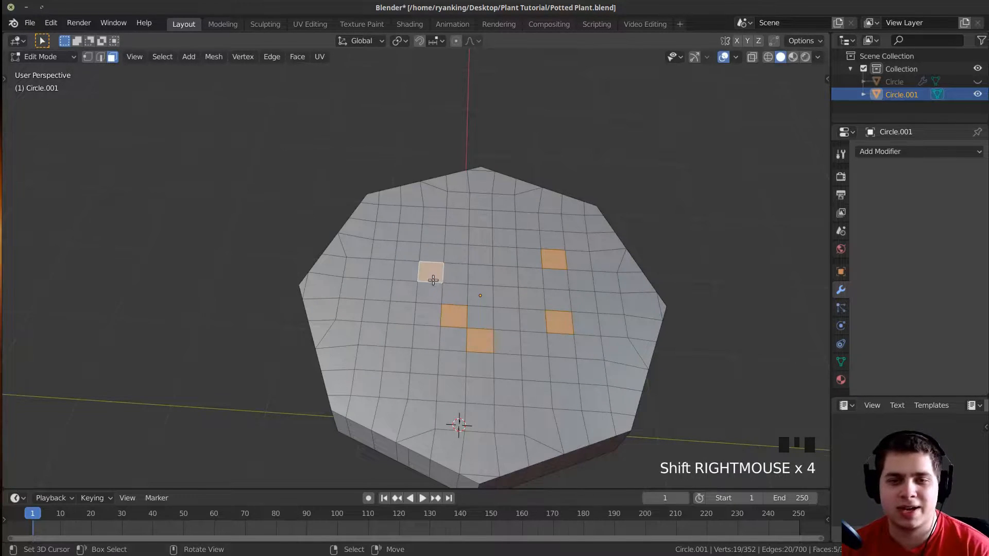
pyautogui.moveTo(436, 279); pyautogui.dragTo(453, 242, button='middle')
pyautogui.rightClick(482, 215)
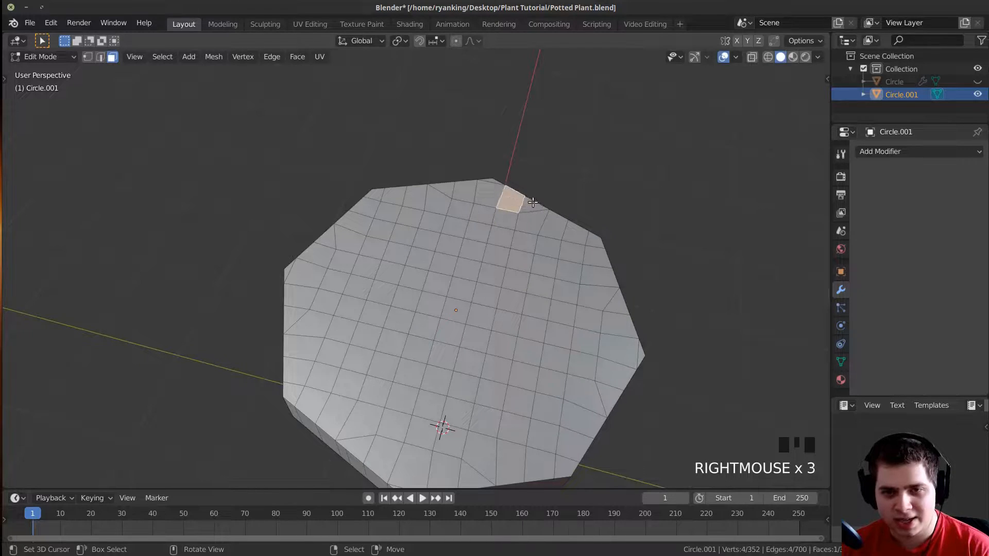
pyautogui.moveTo(443, 444); pyautogui.dragTo(423, 288, button='middle')
pyautogui.rightClick(424, 298)
pyautogui.moveTo(398, 403); pyautogui.dragTo(473, 267, button='middle')
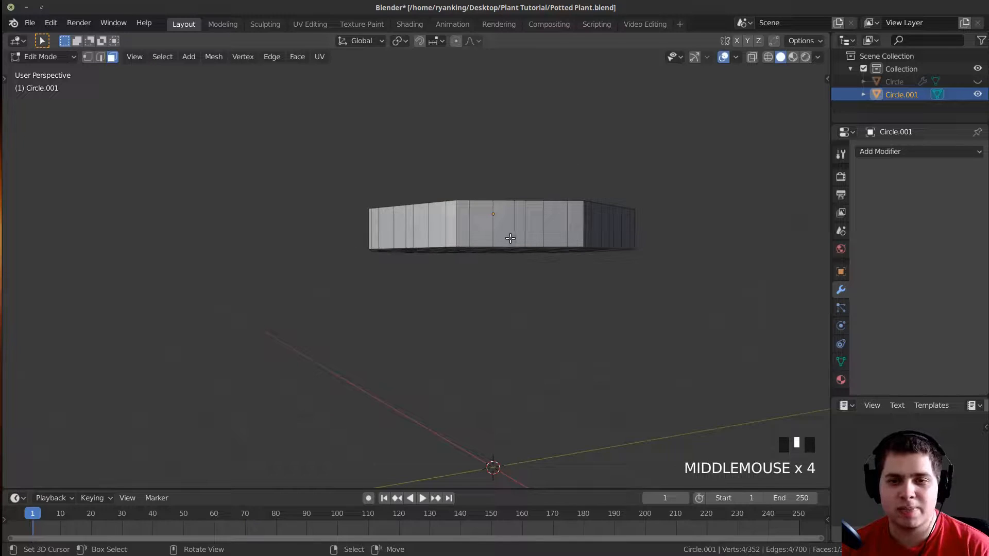
# Delete the disc's lower vertices using a front wireframe view, and return to solid shading in Object Mode.
pyautogui.press('KP_1')
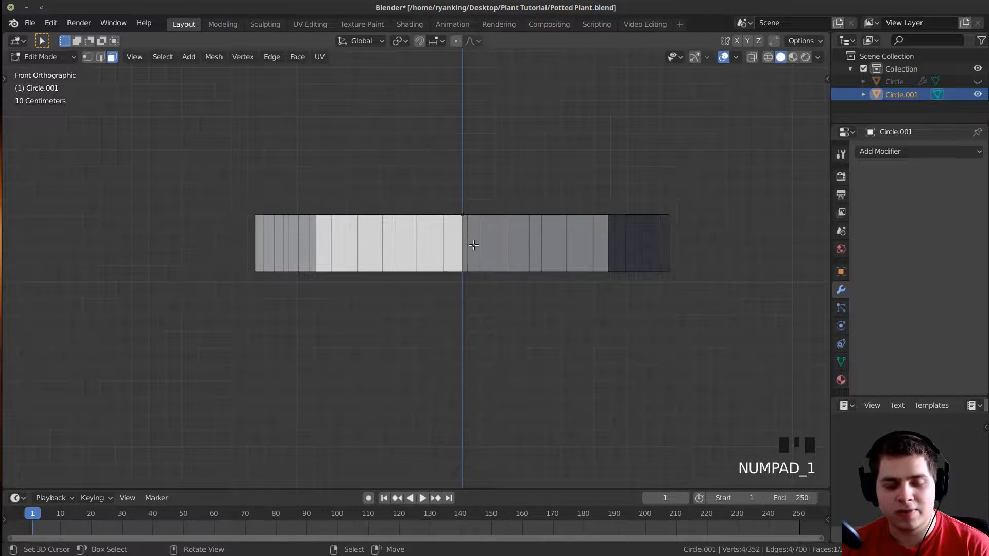
pyautogui.press('z')
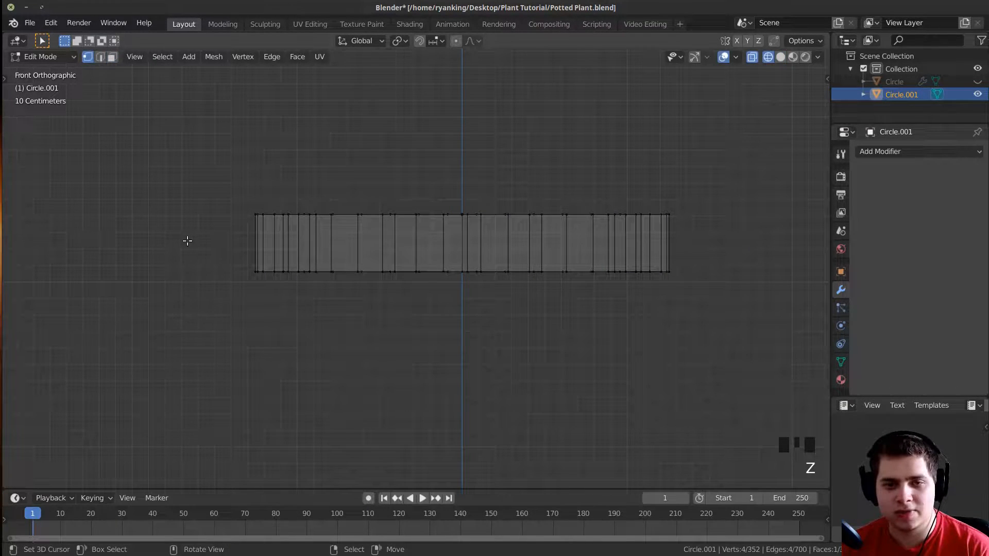
pyautogui.press('a')
pyautogui.press('a')
pyautogui.press('a')
pyautogui.press('b')
pyautogui.moveTo(132, 237); pyautogui.dragTo(694, 362)
pyautogui.moveTo(694, 361); pyautogui.dragTo(481, 311, button='middle')
pyautogui.scroll(-1, 481, 311)
pyautogui.press('x')
pyautogui.click(471, 274)
pyautogui.press('z')
pyautogui.moveTo(727, 287); pyautogui.dragTo(636, 333, button='middle')
pyautogui.press('Tab')
# Unhide the pot around the remaining soil surface.
pyautogui.moveTo(625, 322); pyautogui.dragTo(693, 337, button='middle')
pyautogui.moveTo(479, 291)
pyautogui.keyDown('shift'); pyautogui.mouseDown(button='middle')
pyautogui.moveTo(464, 319)
pyautogui.moveTo(412, 344)
pyautogui.moveTo(620, 326)
pyautogui.moveTo(609, 269)
pyautogui.moveTo(475, 329)
pyautogui.mouseUp(button='middle'); pyautogui.keyUp('shift')
pyautogui.press('Tab')
pyautogui.press('Tab')
pyautogui.scroll(2, 554, 332)
pyautogui.hotkey('alt', 'h')
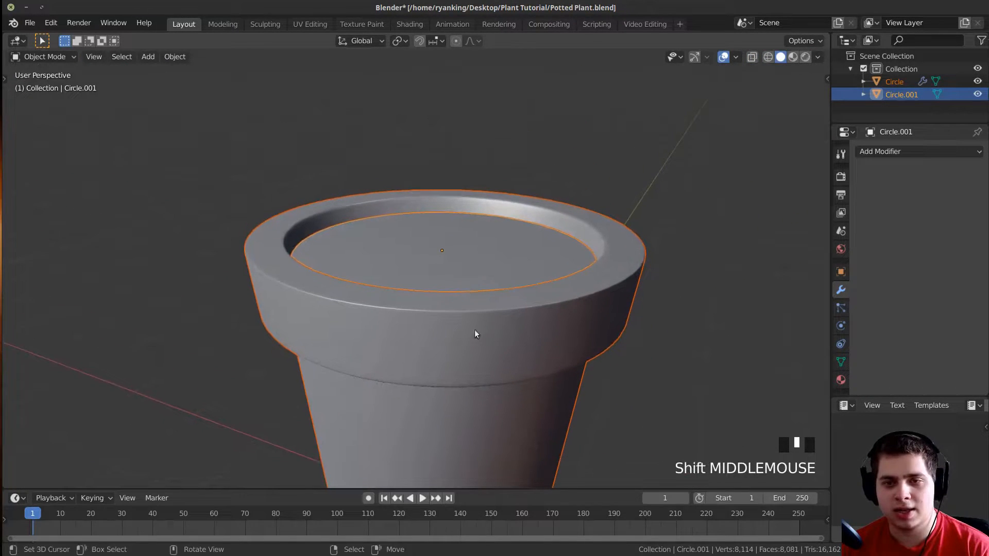
# Select only the soil surface inside the pot and enter Edit Mode.
pyautogui.rightClick(494, 269)
pyautogui.moveTo(494, 269); pyautogui.dragTo(472, 355, button='middle')
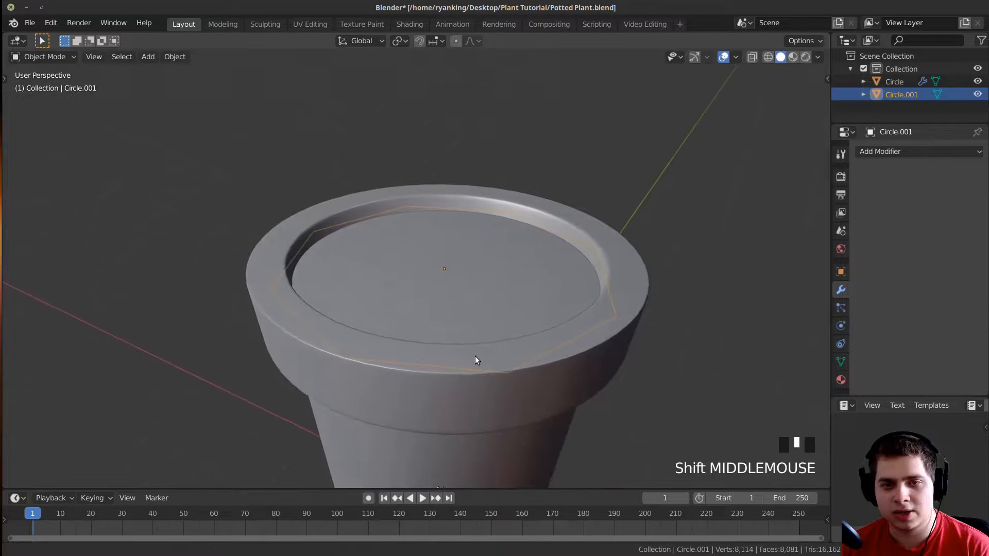
pyautogui.scroll(2, 541, 276)
pyautogui.press('Tab')
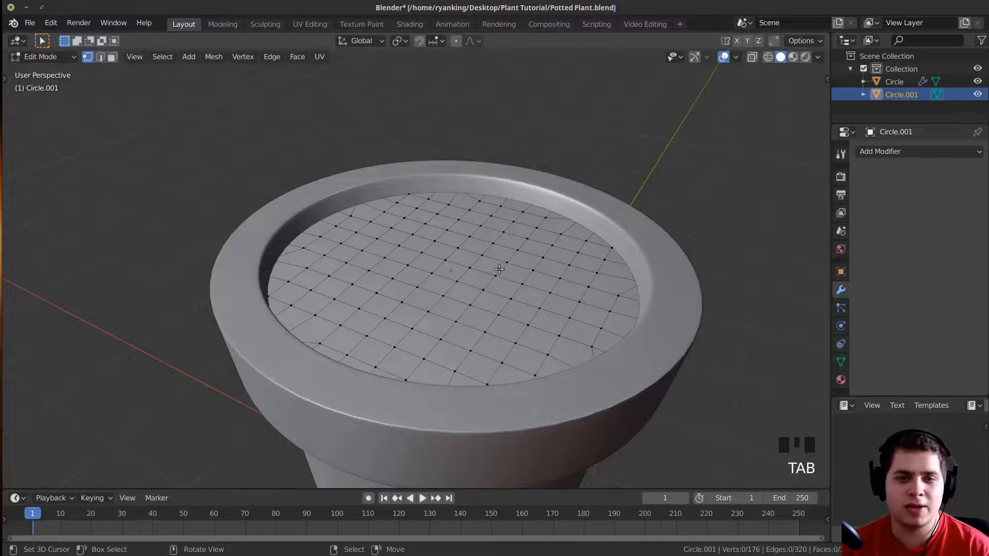
# Enable proportional editing and raise the soil's central vertex along Z into a rounded mound, using a proportional size of 1.00.
pyautogui.rightClick(471, 266)
pyautogui.moveTo(472, 266); pyautogui.dragTo(532, 60, button='middle')
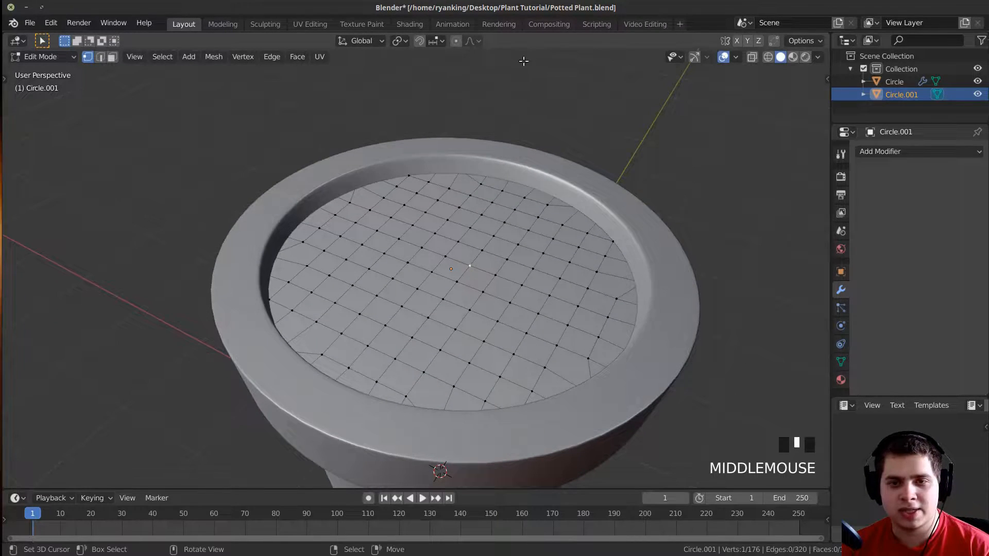
pyautogui.moveTo(450, 57); pyautogui.dragTo(454, 56, button='middle')
pyautogui.click(454, 42)
pyautogui.moveTo(464, 257); pyautogui.dragTo(489, 304, button='middle')
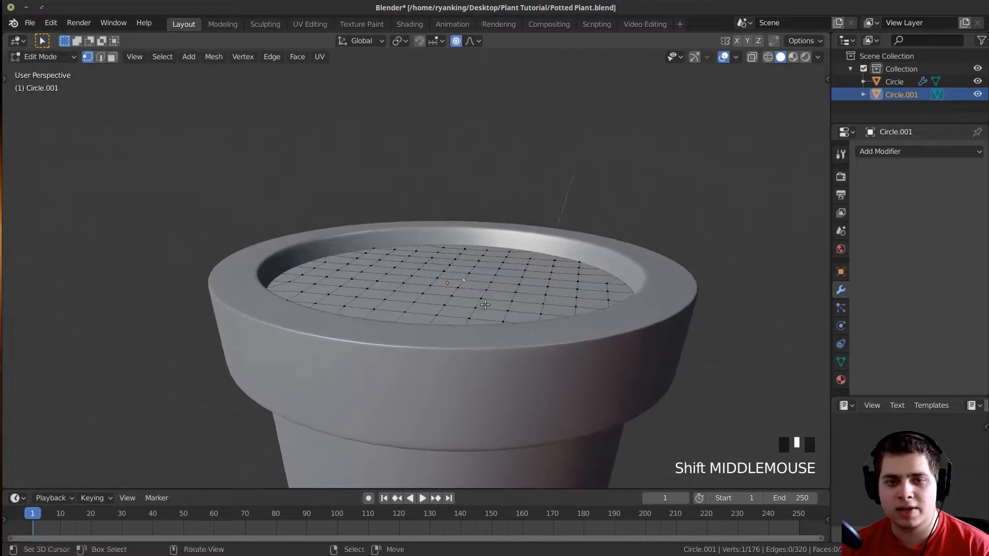
pyautogui.press('g')
pyautogui.press('z')
pyautogui.scroll(-3, 471, 261)
pyautogui.scroll(-1, 470, 256)
pyautogui.scroll(1, 478, 250)
pyautogui.click(492, 264)
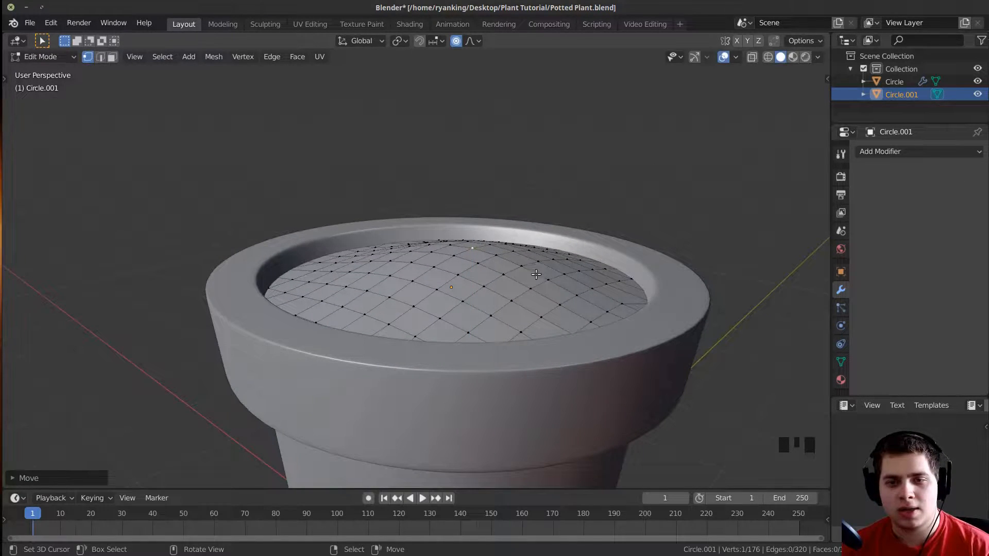
# Nudge the mound's peak vertex slightly sideways and upward with a proportional size of 1.10.
pyautogui.press('g')
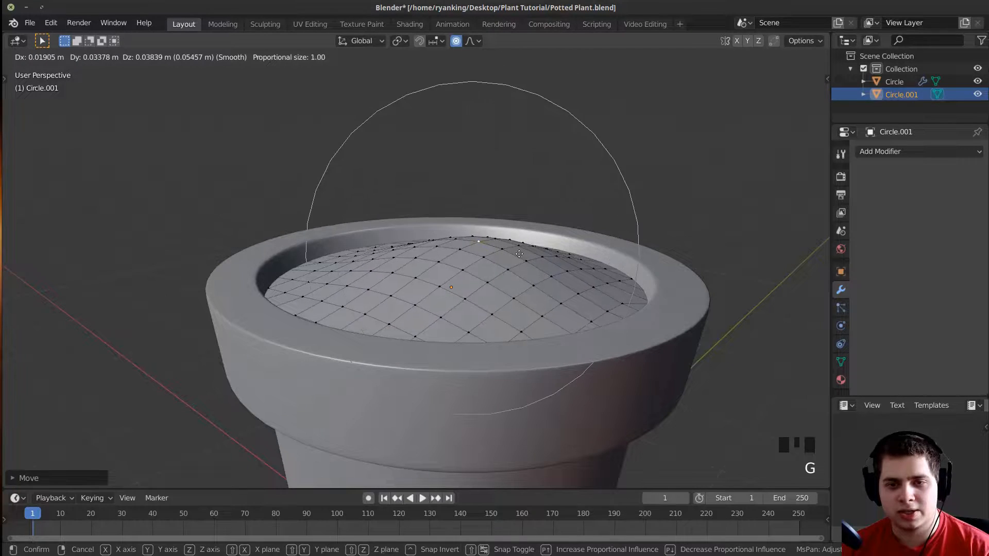
pyautogui.scroll(-4, 515, 253)
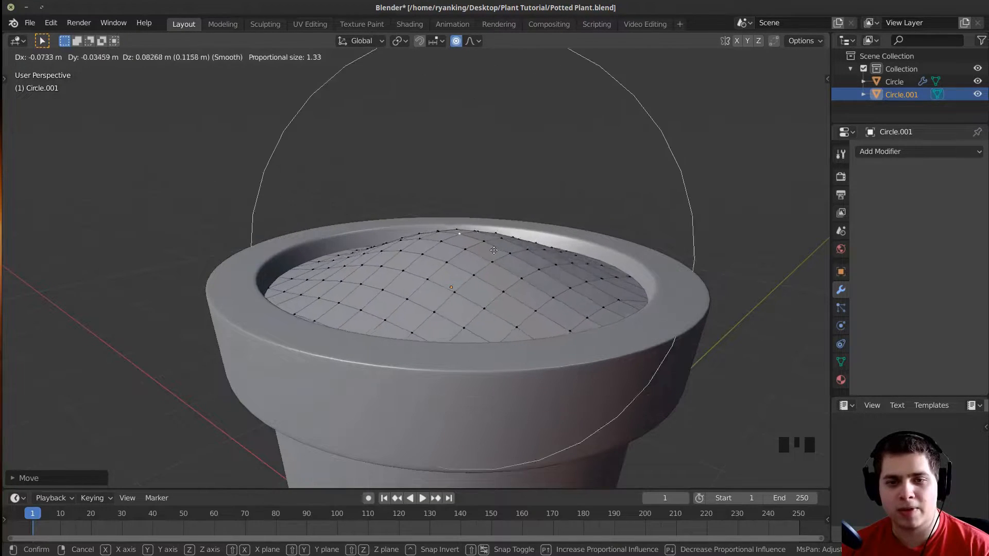
pyautogui.scroll(2, 510, 252)
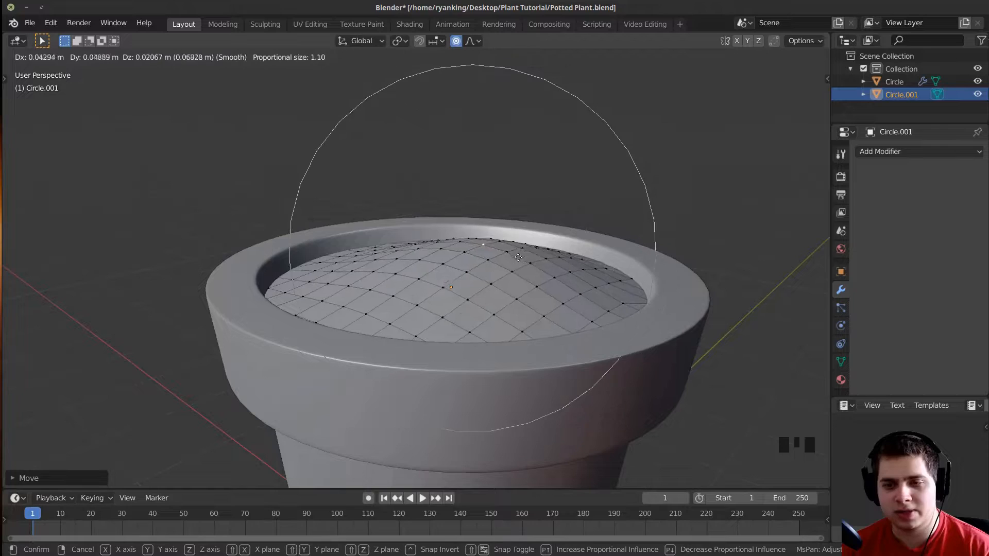
pyautogui.click(520, 257)
# Shift four more vertices around the soil surface with proportional editing to give the mound an uneven shape.
pyautogui.moveTo(520, 257); pyautogui.dragTo(546, 289, button='middle')
pyautogui.rightClick(546, 288)
pyautogui.press('g')
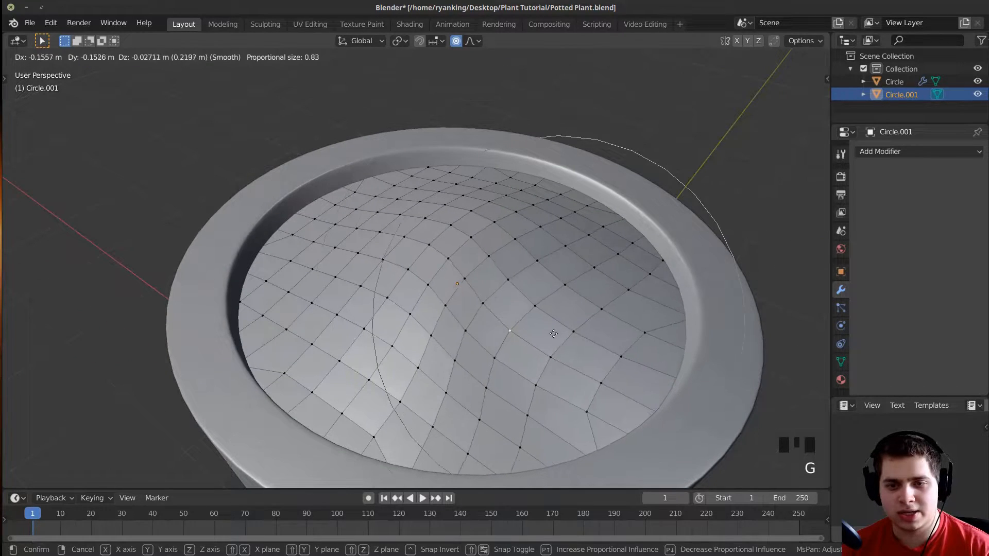
pyautogui.click(554, 333)
pyautogui.rightClick(547, 225)
pyautogui.moveTo(554, 333); pyautogui.dragTo(586, 214, button='middle')
pyautogui.press('g')
pyautogui.scroll(2, 553, 209)
pyautogui.click(554, 209)
pyautogui.rightClick(333, 211)
pyautogui.press('g')
pyautogui.click(356, 211)
pyautogui.rightClick(387, 256)
pyautogui.press('g')
pyautogui.click(397, 271)
# Return to Object Mode and shade the soil surface smooth.
pyautogui.press('Tab')
pyautogui.scroll(2, 586, 214)
pyautogui.press('w')
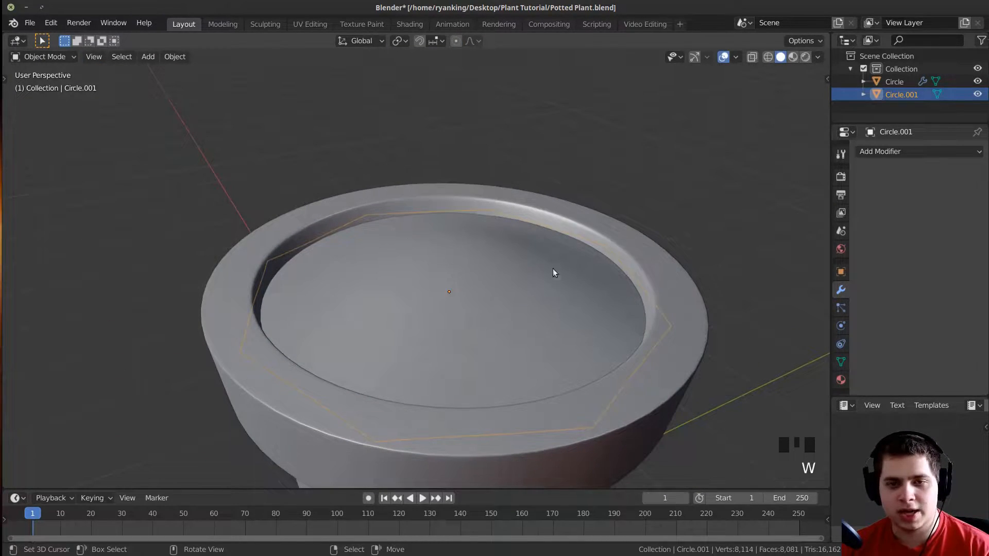
# Add a Displace modifier to the soil and give it a new texture of type Clouds.
pyautogui.click(893, 152)
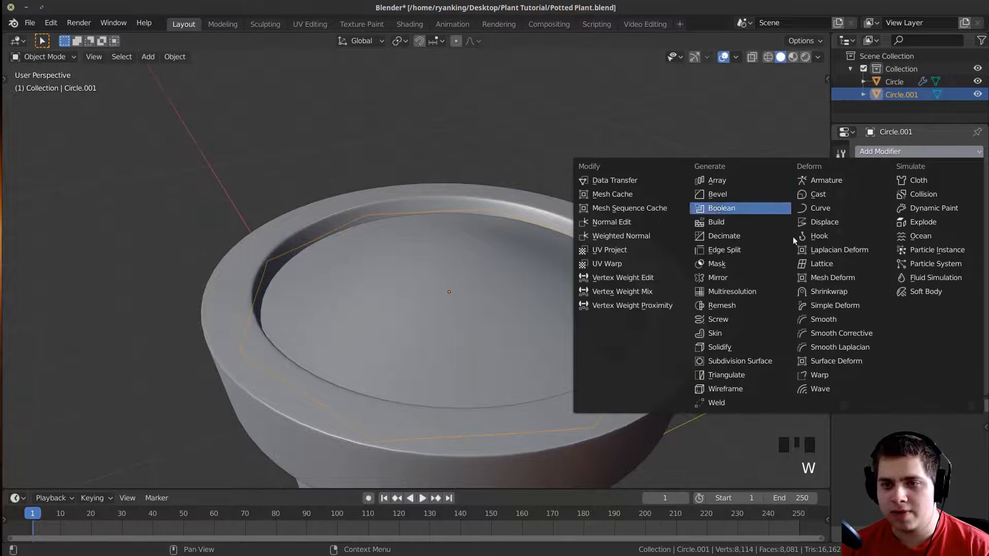
pyautogui.click(824, 222)
pyautogui.moveTo(454, 268); pyautogui.dragTo(498, 231, button='middle')
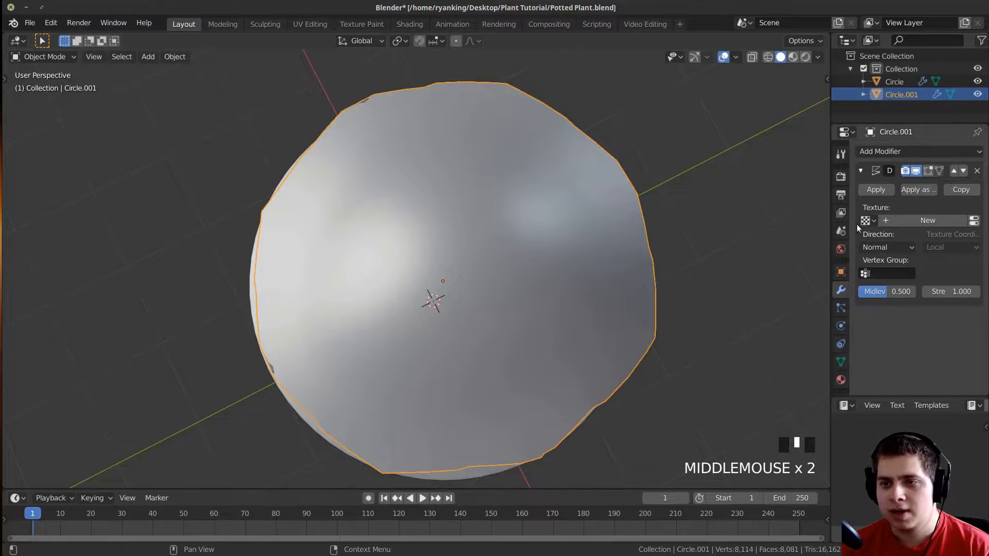
pyautogui.click(907, 222)
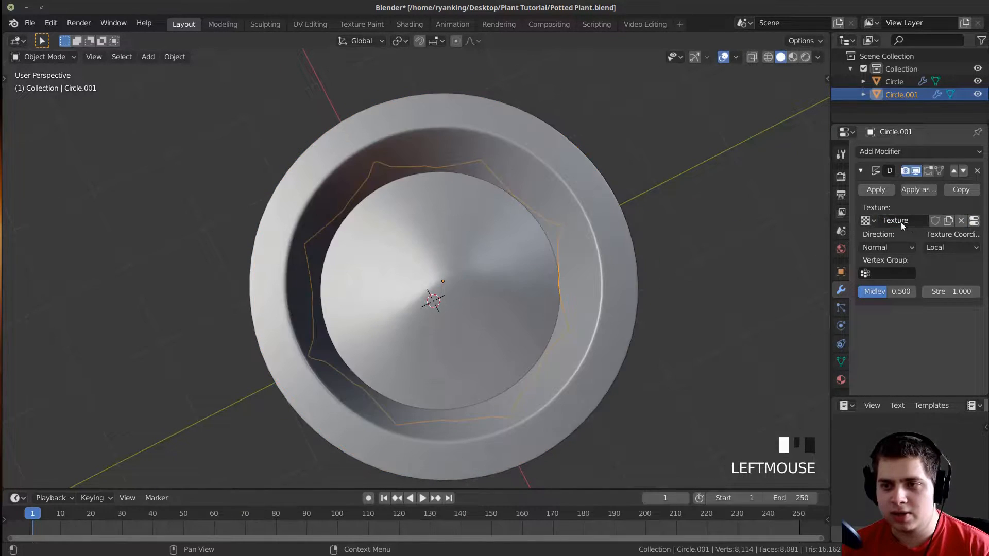
pyautogui.click(974, 222)
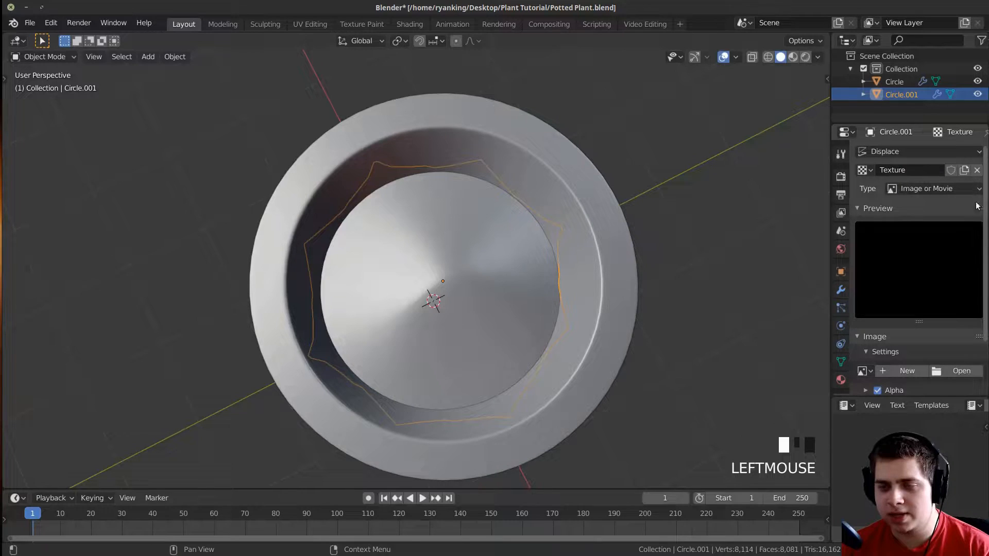
pyautogui.click(908, 187)
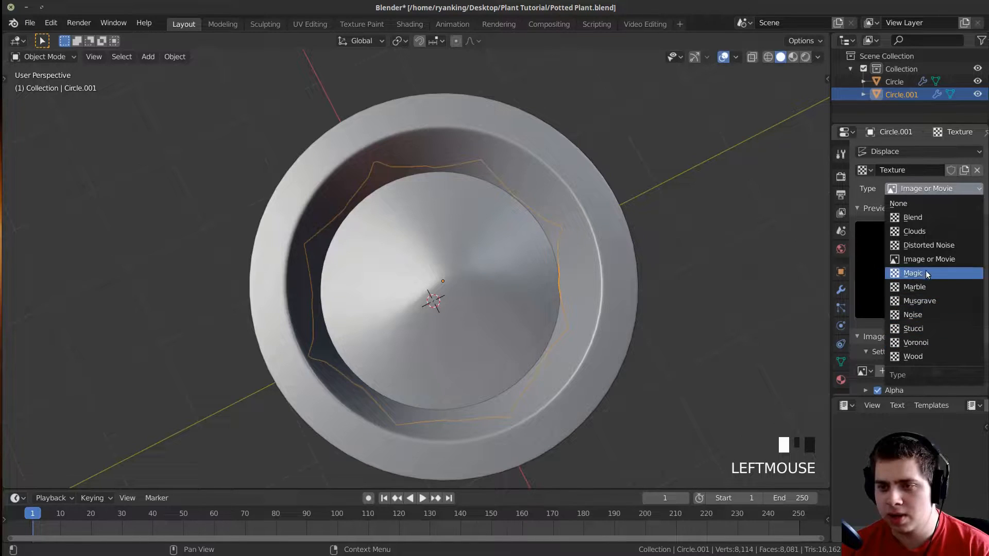
pyautogui.click(914, 232)
pyautogui.scroll(-3, 485, 168)
# Set the size of the soil's Clouds texture to 0.16.
pyautogui.moveTo(624, 296); pyautogui.dragTo(413, 252, button='middle')
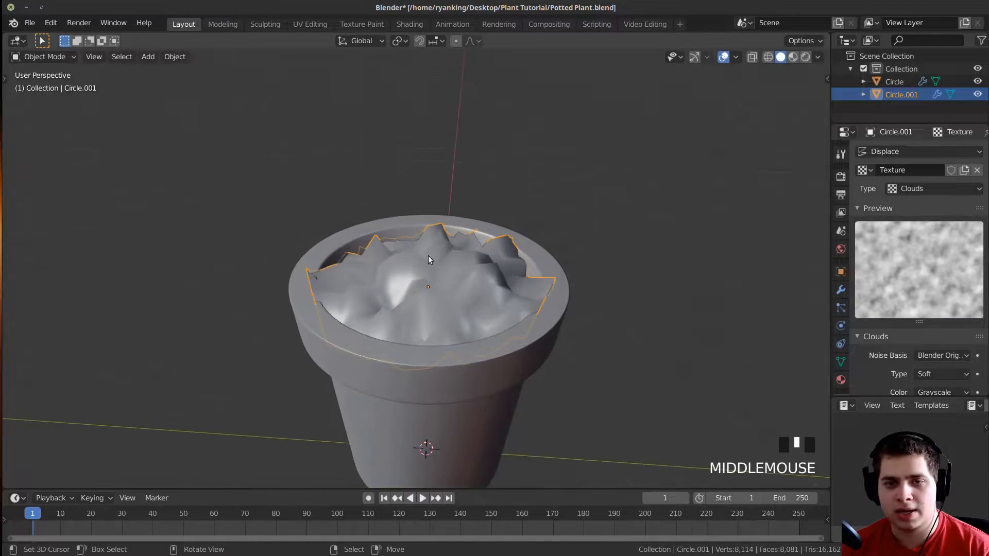
pyautogui.scroll(-2, 745, 295)
pyautogui.scroll(-3, 901, 318)
pyautogui.moveTo(941, 325); pyautogui.dragTo(911, 326)
pyautogui.moveTo(407, 222); pyautogui.dragTo(403, 292, button='middle')
pyautogui.scroll(3, 474, 291)
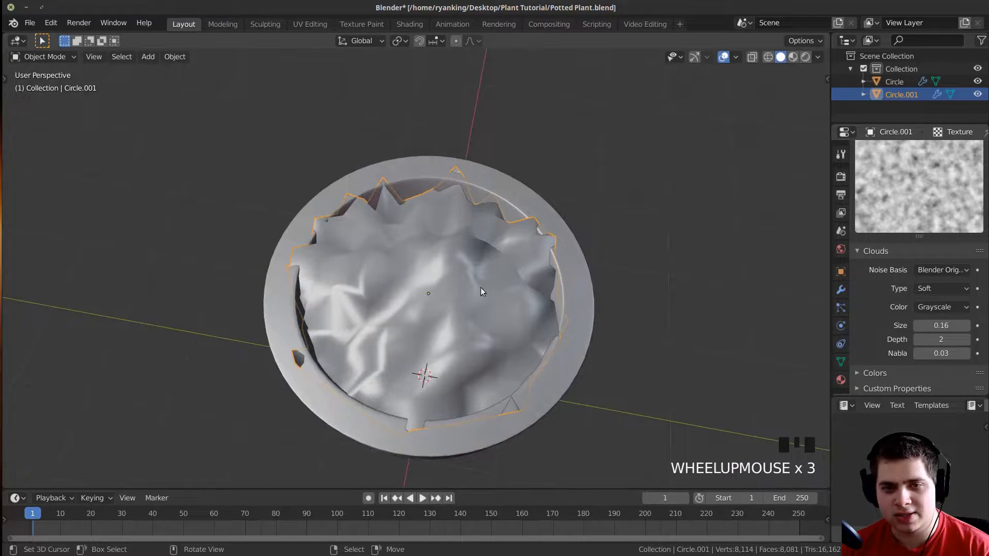
# Add a Subdivision Surface modifier to the soil above the Displace modifier, with 2 viewport subdivisions.
pyautogui.click(841, 290)
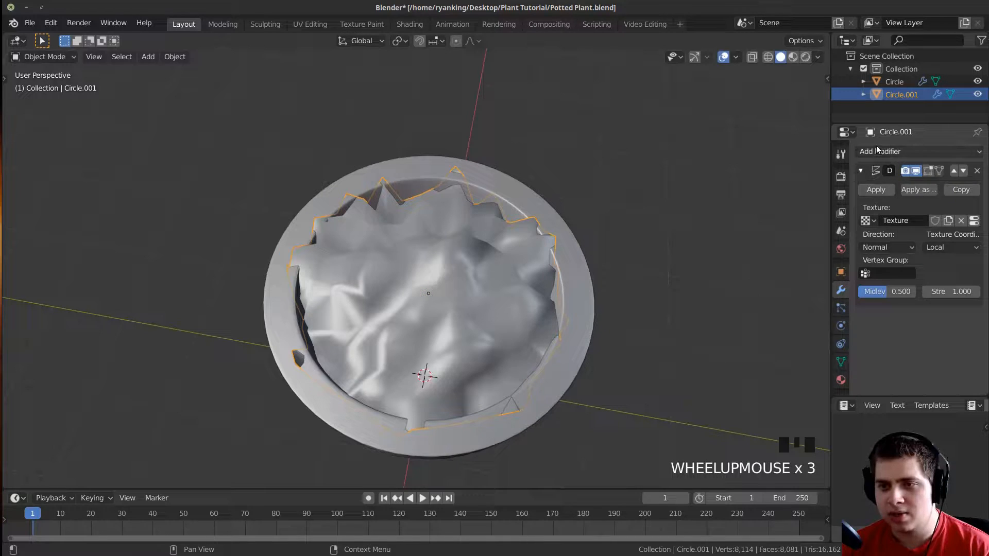
pyautogui.click(878, 149)
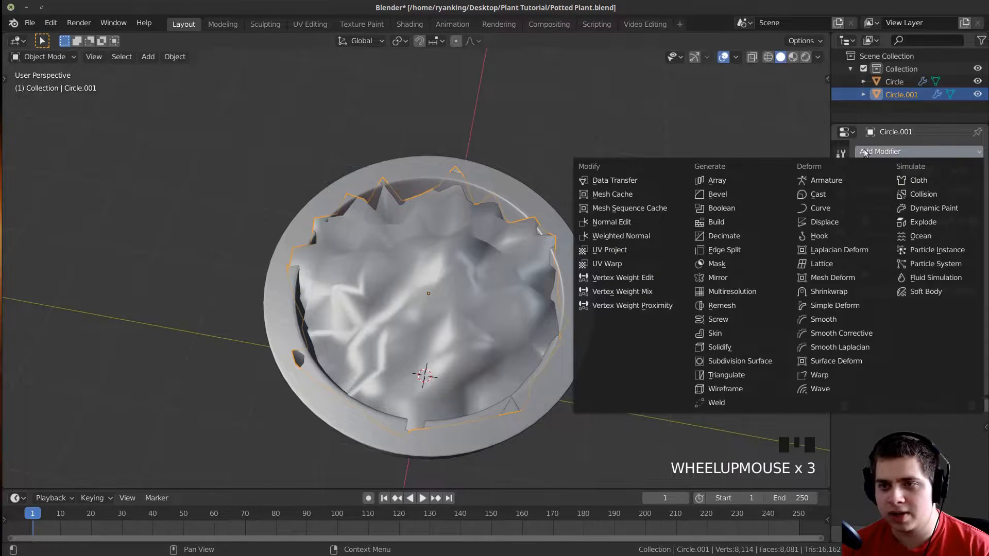
pyautogui.click(740, 361)
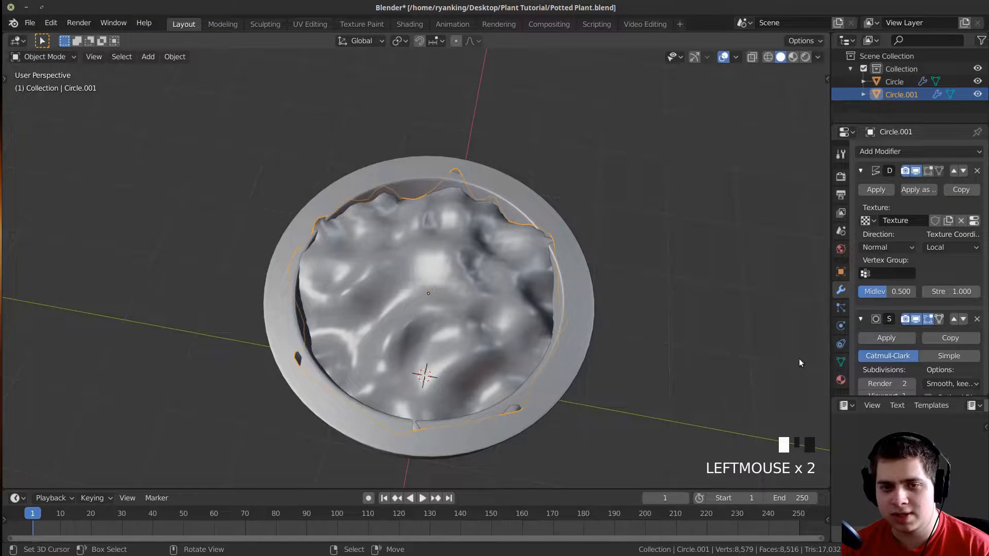
pyautogui.click(954, 320)
pyautogui.moveTo(561, 351); pyautogui.dragTo(572, 399, button='middle')
pyautogui.click(910, 250)
# Soften the soil's bumps by reducing the Displace strength to 0.13 and adding a second Subdivision Surface modifier at the end of the stack.
pyautogui.moveTo(644, 350); pyautogui.dragTo(558, 165, button='middle')
pyautogui.scroll(2, 547, 215)
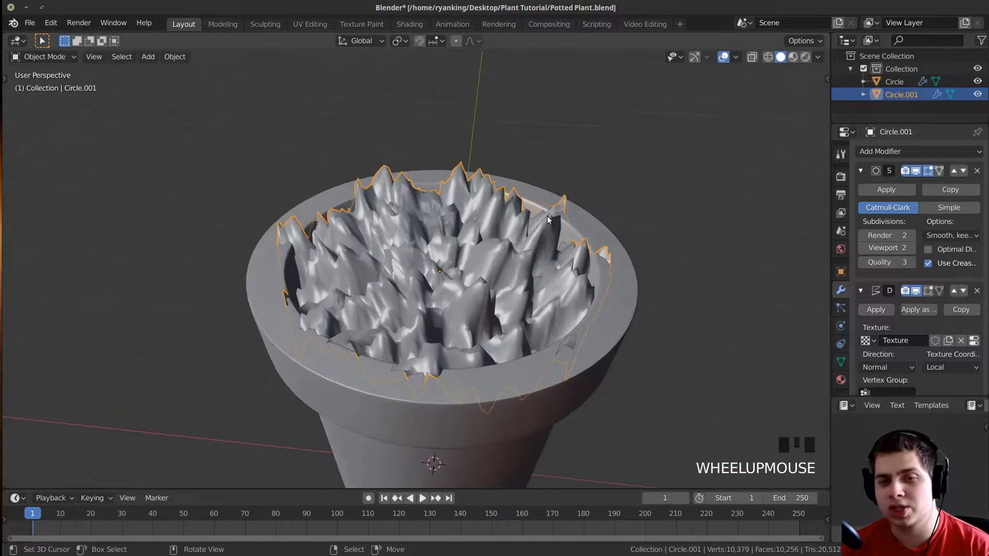
pyautogui.moveTo(547, 214); pyautogui.dragTo(730, 244, button='middle')
pyautogui.scroll(-2, 971, 294)
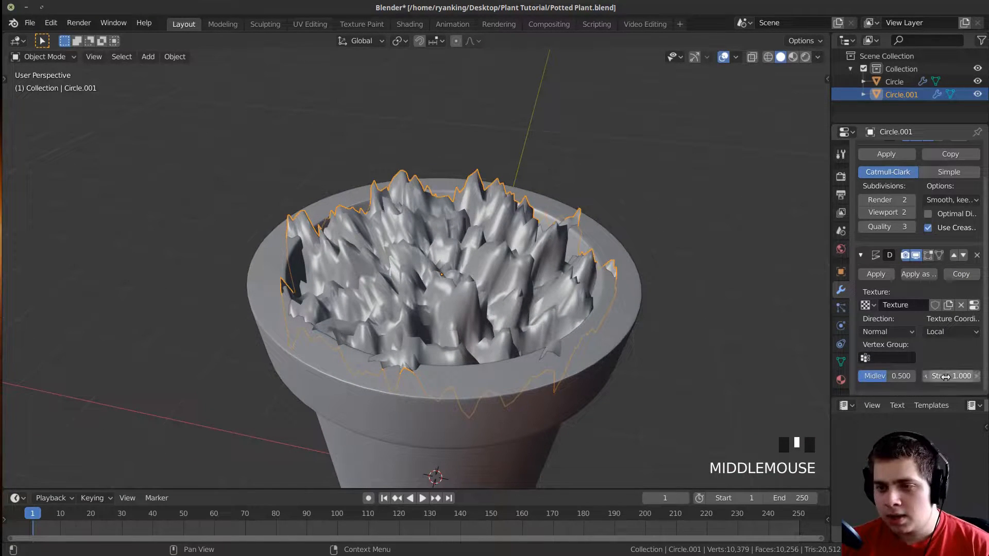
pyautogui.keyDown('shift'); pyautogui.moveTo(953, 376); pyautogui.dragTo(870, 376); pyautogui.keyUp('shift')
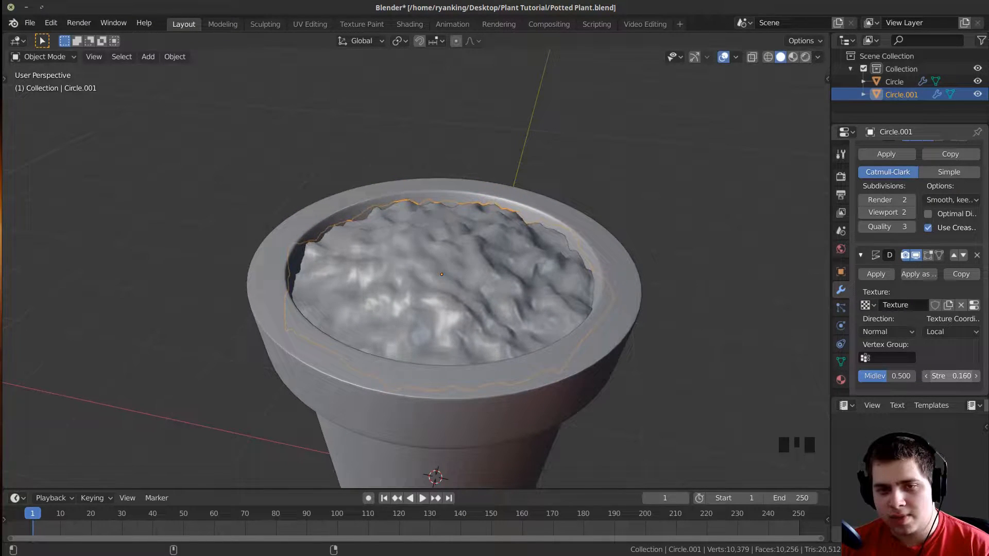
pyautogui.moveTo(567, 309); pyautogui.dragTo(644, 257, button='middle')
pyautogui.scroll(2, 891, 218)
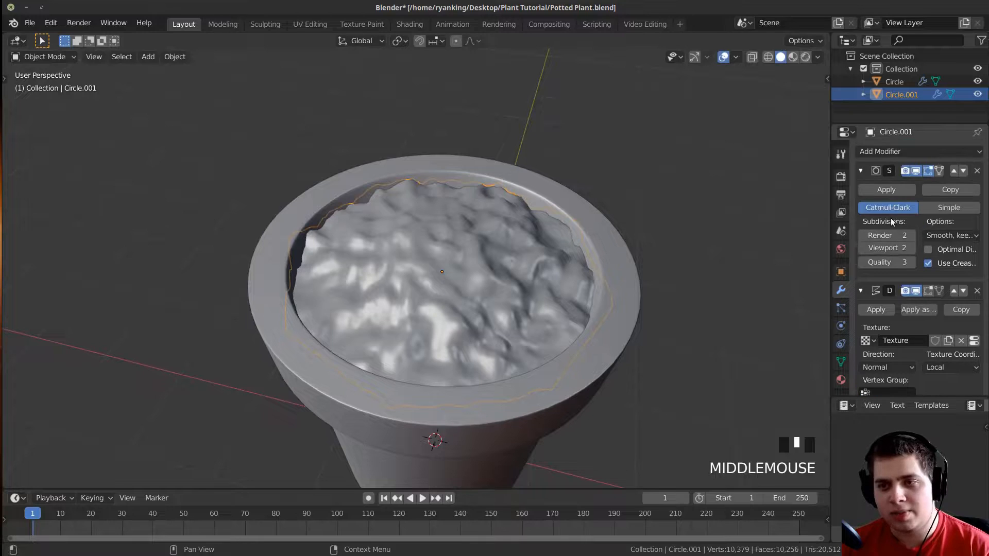
pyautogui.scroll(5, 493, 260)
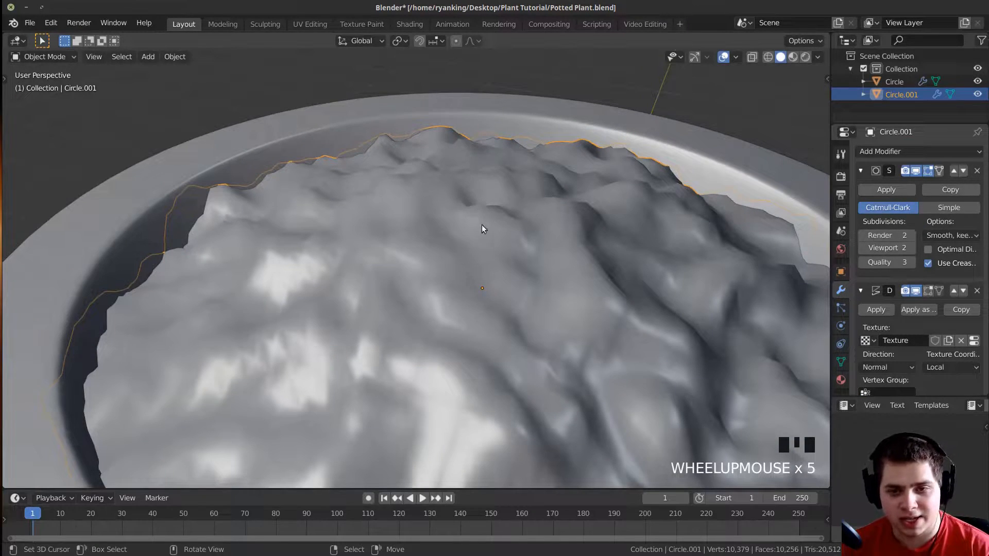
pyautogui.click(888, 153)
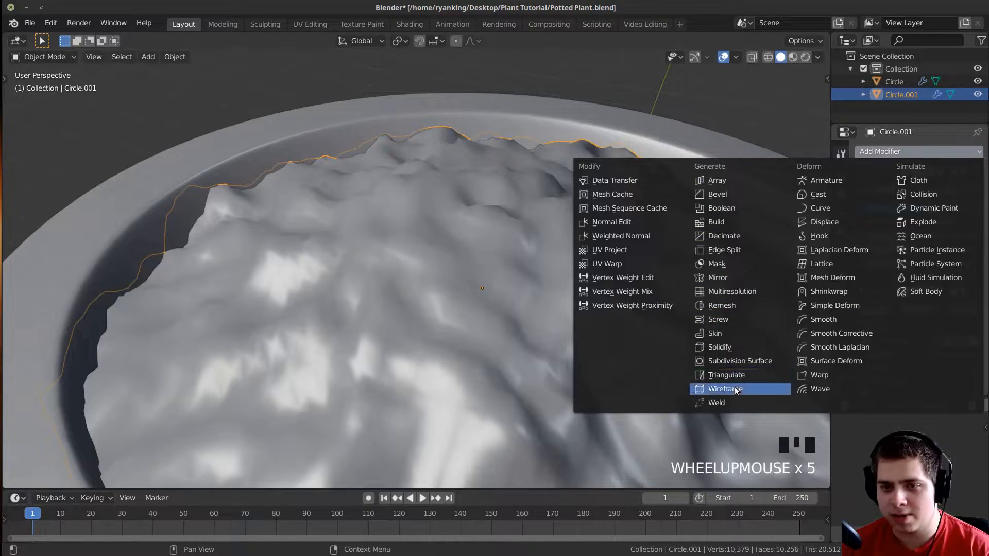
pyautogui.click(732, 363)
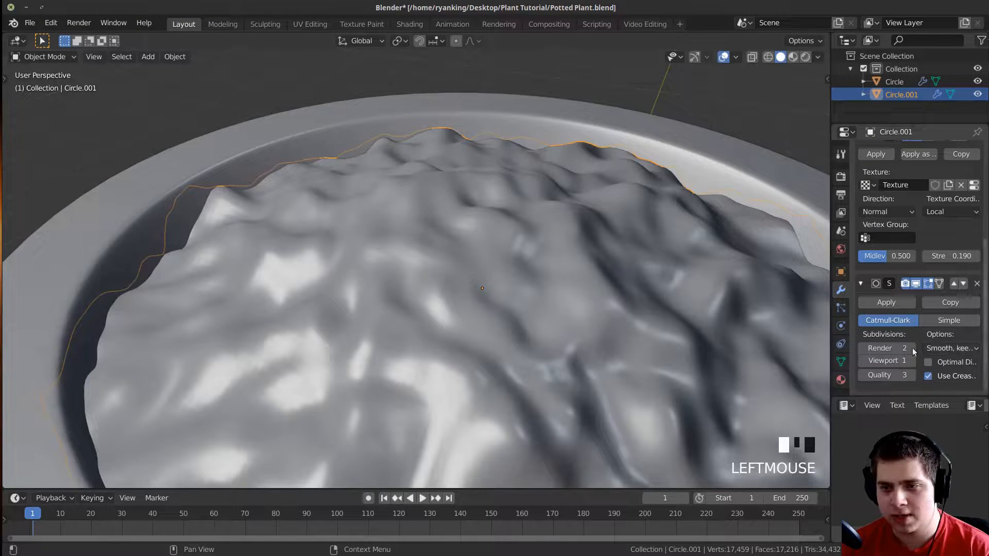
pyautogui.keyDown('shift'); pyautogui.moveTo(950, 256); pyautogui.dragTo(940, 256); pyautogui.keyUp('shift')
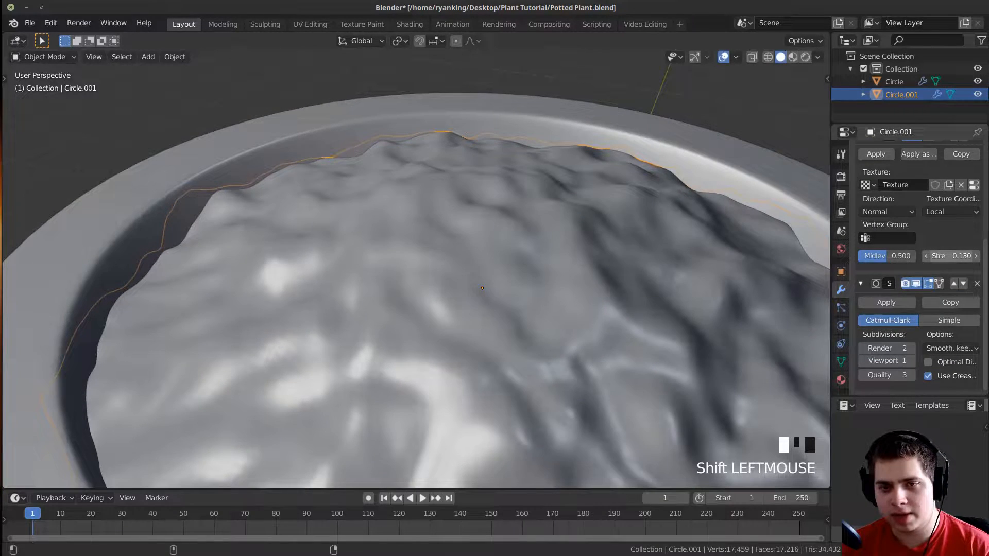
# Raise the soil mound's peak about 0.13 m along Z with proportional editing in Edit Mode, and return to Object Mode.
pyautogui.moveTo(417, 289); pyautogui.dragTo(419, 219, button='middle')
pyautogui.press('Tab')
pyautogui.scroll(2, 482, 245)
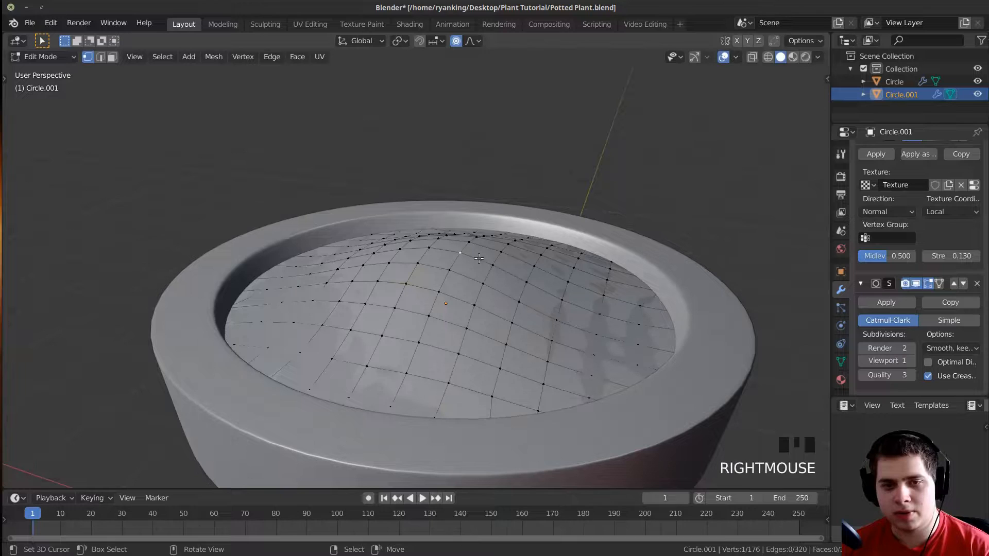
pyautogui.press('g')
pyautogui.press('z')
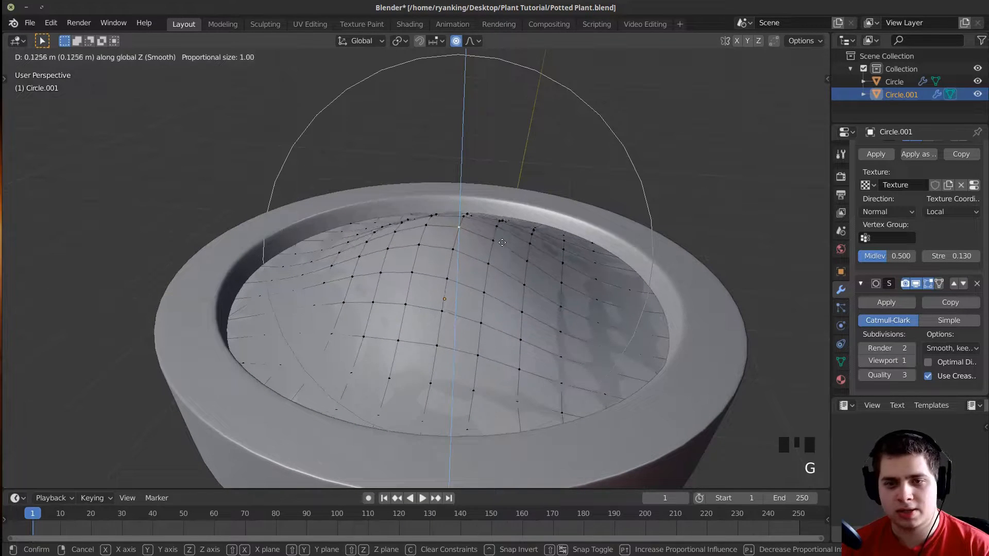
pyautogui.click(501, 242)
pyautogui.press('Tab')
pyautogui.moveTo(508, 261); pyautogui.dragTo(702, 248, button='middle')
# Flatten the soil slightly along Z and adjust its height and overall size to fit inside the pot's rim.
pyautogui.press('s')
pyautogui.press('z')
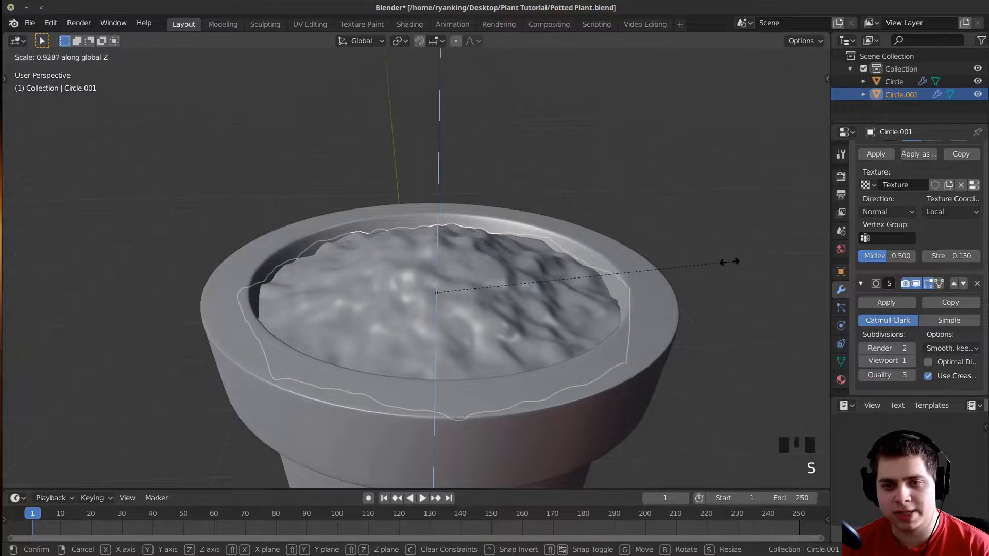
pyautogui.click(679, 273)
pyautogui.press('g')
pyautogui.press('z')
pyautogui.click(765, 261)
pyautogui.press('s')
pyautogui.click(768, 261)
pyautogui.press('Tab')
pyautogui.press('Tab')
# Deselect everything and save the Blender file.
pyautogui.moveTo(618, 257); pyautogui.dragTo(515, 237, button='middle')
pyautogui.hotkey('alt', 'a')
pyautogui.scroll(-2, 524, 309)
pyautogui.moveTo(301, 97); pyautogui.dragTo(318, 152, button='middle')
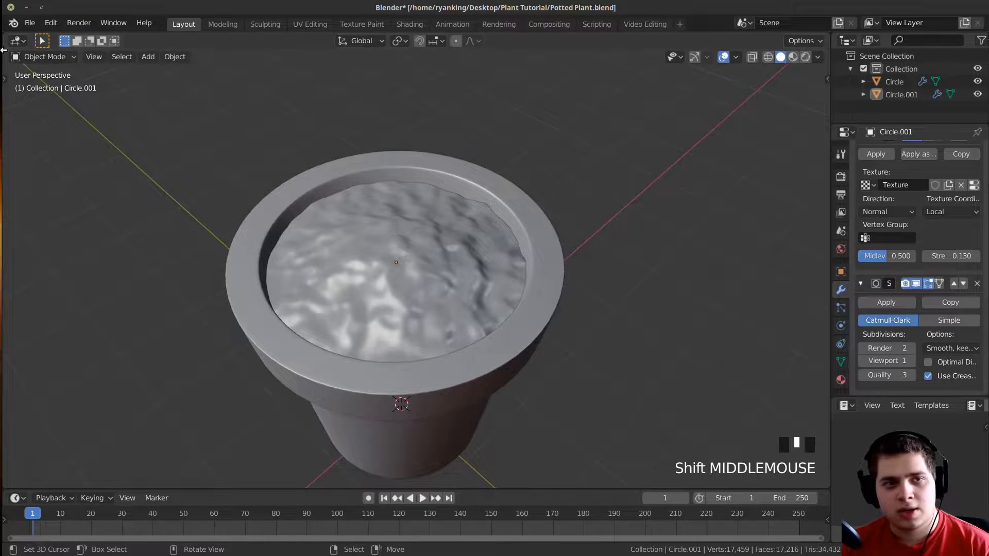
pyautogui.click(30, 23)
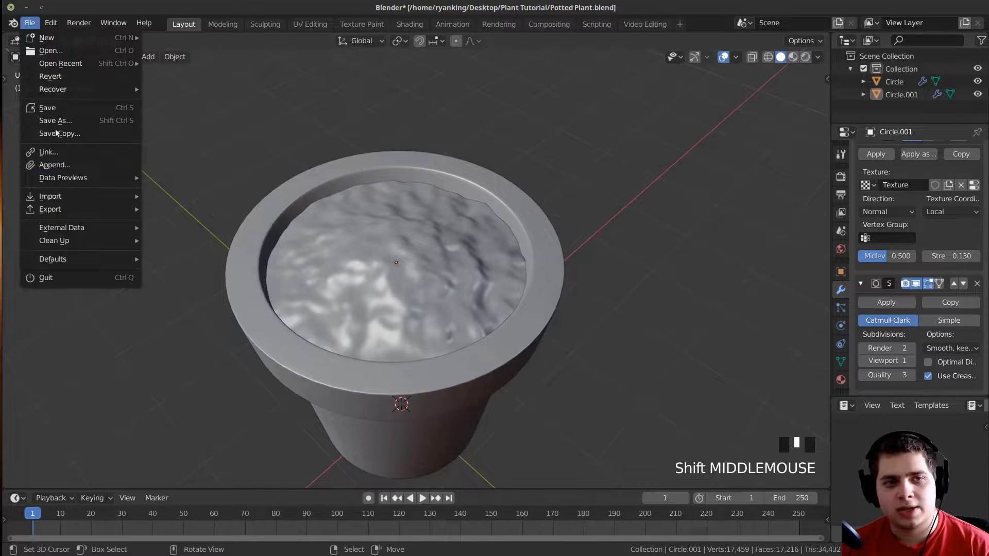
pyautogui.click(47, 108)
# Add a plane mesh and move it along the Y axis well clear of the pot.
pyautogui.moveTo(443, 256); pyautogui.dragTo(535, 177, button='middle')
pyautogui.hotkey('shift', 'a')
pyautogui.moveTo(534, 176)
pyautogui.click(611, 176)
pyautogui.scroll(-2, 515, 242)
pyautogui.moveTo(464, 288); pyautogui.dragTo(400, 294, button='middle')
pyautogui.press('g')
pyautogui.press('y')
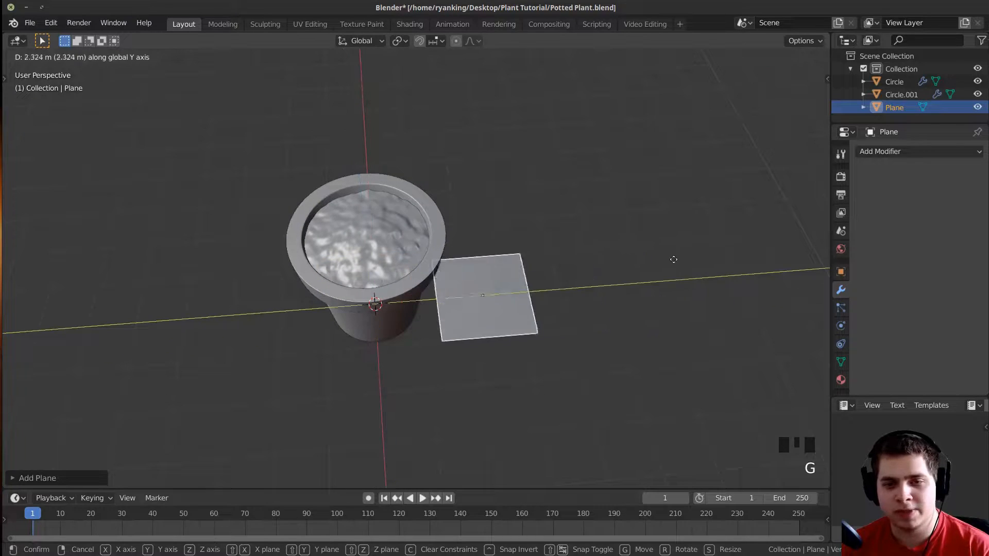
pyautogui.click(668, 271)
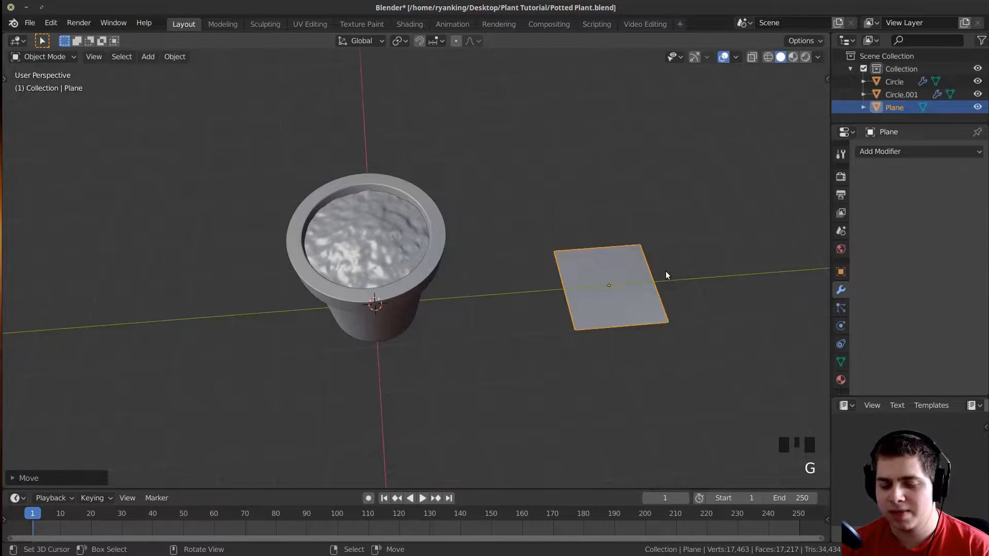
# Frame the plane in top orthographic view and enter Edit Mode on it.
pyautogui.press('KP_7')
pyautogui.keyDown('shift'); pyautogui.moveTo(493, 210); pyautogui.dragTo(525, 296, button='middle'); pyautogui.keyUp('shift')
pyautogui.scroll(2, 690, 280)
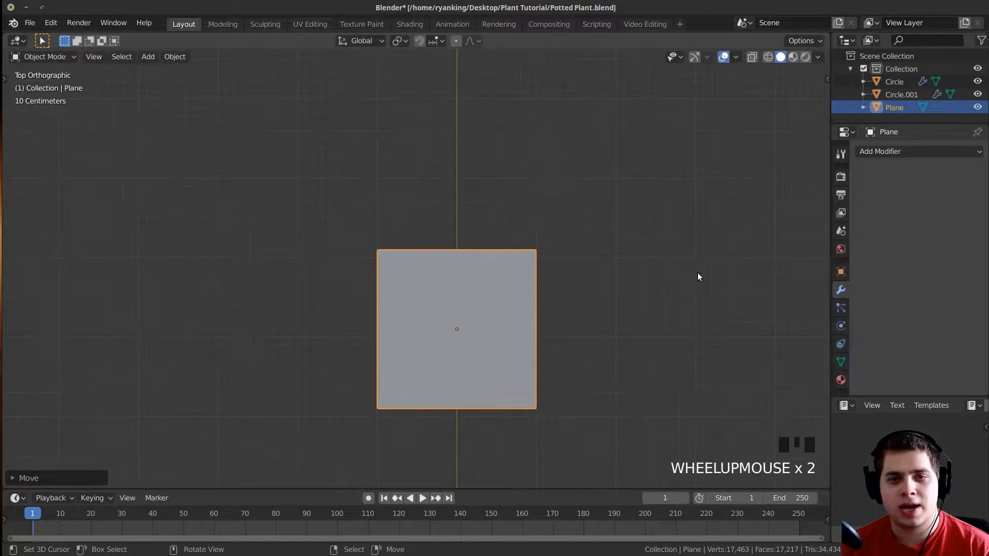
pyautogui.press('Tab')
pyautogui.keyDown('shift'); pyautogui.moveTo(605, 280); pyautogui.dragTo(535, 475, button='middle'); pyautogui.keyUp('shift')
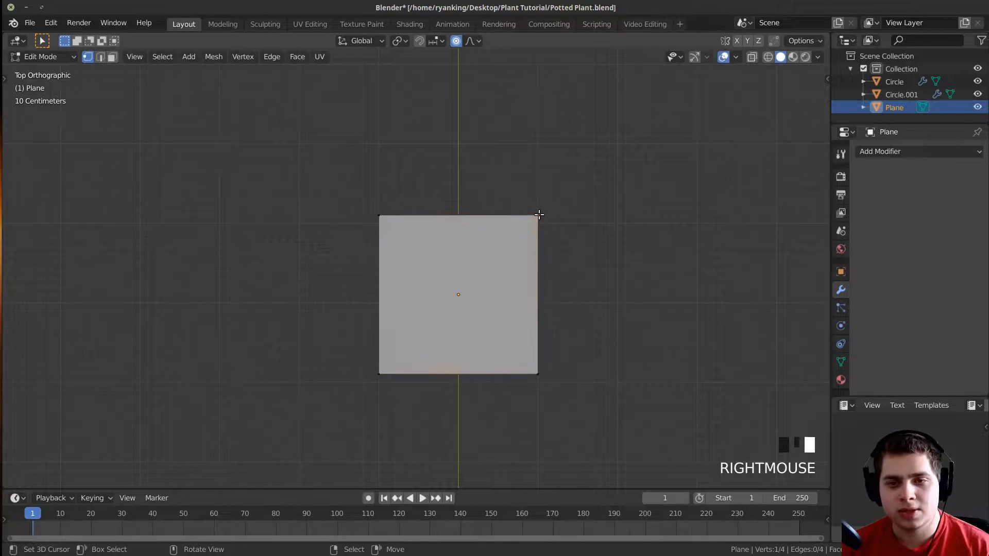
# Extrude the plane's far edge outward along Y and narrow the new edge, finishing along X with proportional editing off.
pyautogui.keyDown('shift'); pyautogui.rightClick(379, 211); pyautogui.keyUp('shift')
pyautogui.keyDown('shift'); pyautogui.moveTo(765, 262); pyautogui.dragTo(773, 415, button='middle'); pyautogui.keyUp('shift')
pyautogui.scroll(1, 741, 404)
pyautogui.press('e')
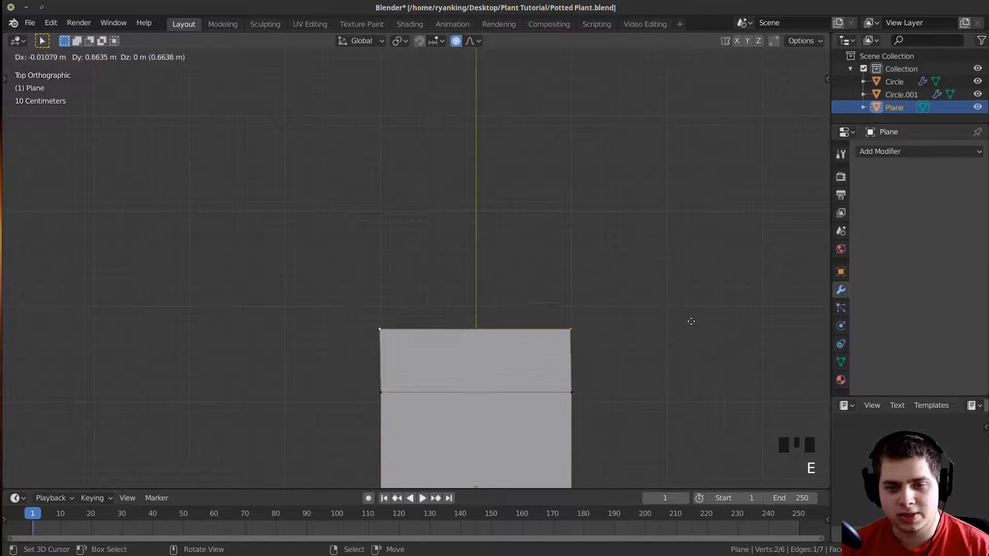
pyautogui.click(693, 280)
pyautogui.press('s')
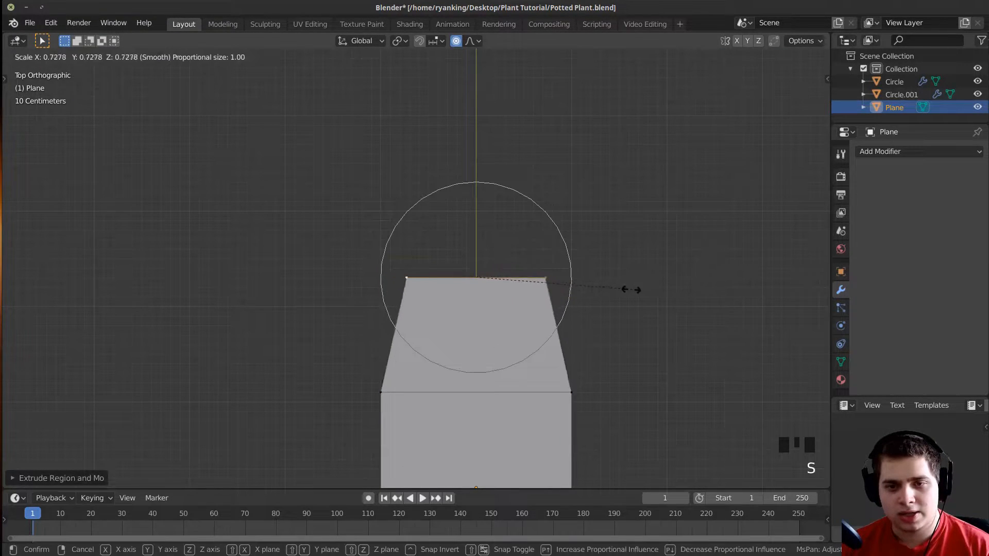
pyautogui.click(605, 291)
pyautogui.keyDown('shift'); pyautogui.moveTo(793, 320); pyautogui.dragTo(788, 236, button='middle'); pyautogui.keyUp('shift')
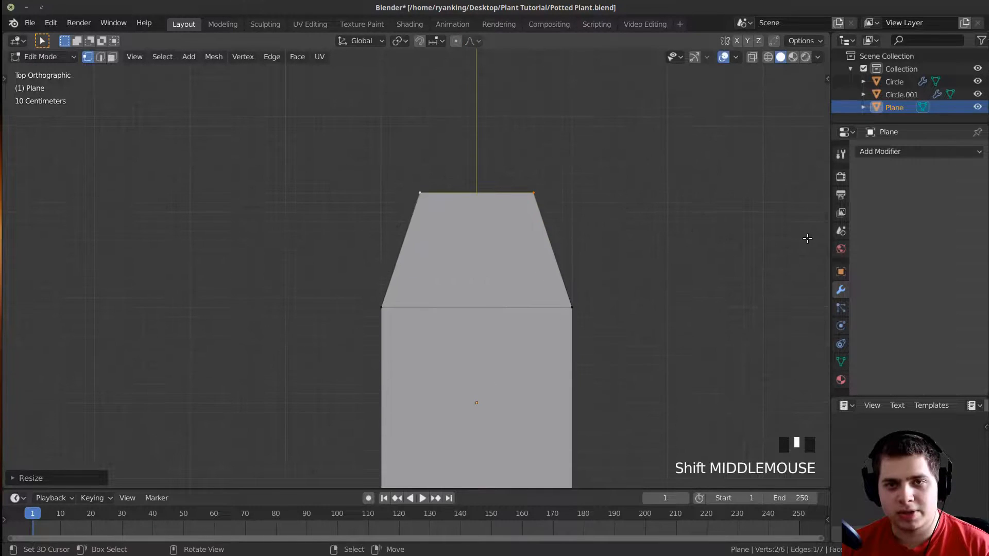
pyautogui.press('s')
pyautogui.press('x')
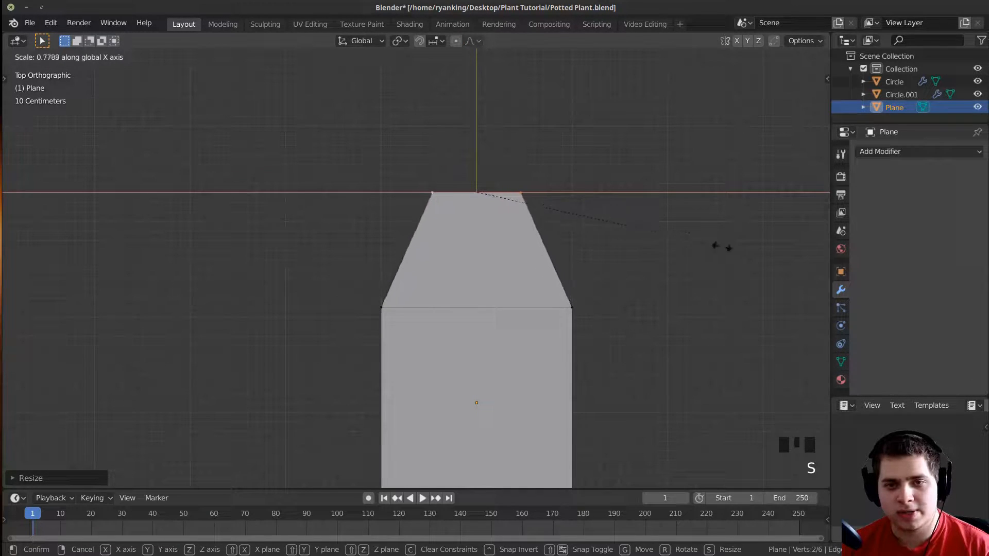
pyautogui.click(703, 232)
# Extrude the narrowed edge again, shrink it along X to a thin tip, and adjust the tip's position along Y.
pyautogui.keyDown('shift'); pyautogui.moveTo(703, 232); pyautogui.dragTo(663, 276, button='middle'); pyautogui.keyUp('shift')
pyautogui.press('e')
pyautogui.click(657, 218)
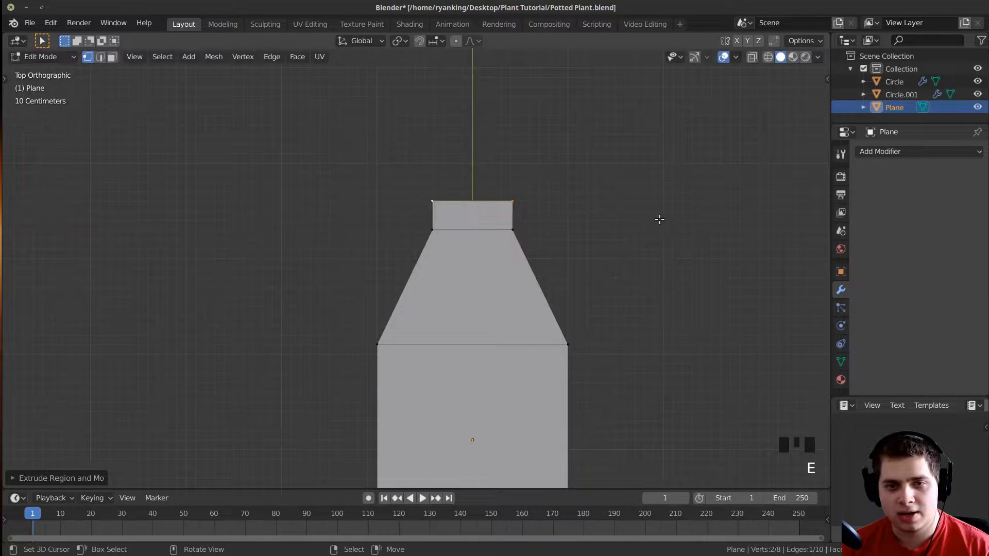
pyautogui.keyDown('shift'); pyautogui.moveTo(658, 218); pyautogui.dragTo(651, 281, button='middle'); pyautogui.keyUp('shift')
pyautogui.press('s')
pyautogui.press('x')
pyautogui.click(530, 265)
pyautogui.press('g')
pyautogui.press('y')
pyautogui.click(570, 261)
# Move and rescale the cross edges near the tip to refine the leaf's tapered outline.
pyautogui.keyDown('alt'); pyautogui.rightClick(494, 283); pyautogui.keyUp('alt')
pyautogui.press('g')
pyautogui.click(604, 311)
pyautogui.press('s')
pyautogui.click(639, 322)
pyautogui.keyDown('shift'); pyautogui.rightClick(610, 254); pyautogui.keyUp('shift')
pyautogui.press('s')
pyautogui.click(604, 257)
pyautogui.press('g')
pyautogui.press('y')
pyautogui.click(602, 231)
pyautogui.press('s')
# Add a loop cut across the middle of the original square and scale it slightly wider than its neighbours.
pyautogui.hotkey('ctrl', 'r')
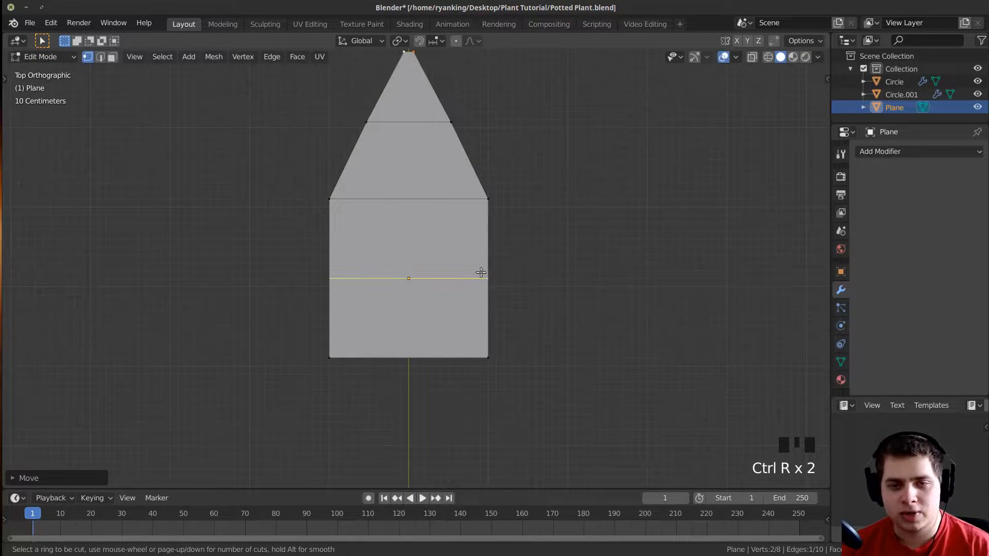
pyautogui.click(481, 272)
pyautogui.rightClick(517, 276)
pyautogui.press('s')
pyautogui.click(490, 351)
# Move the leaf's pot-side edge toward the pot, extrude it once more, and scale the new edge down into a narrow base.
pyautogui.rightClick(490, 354)
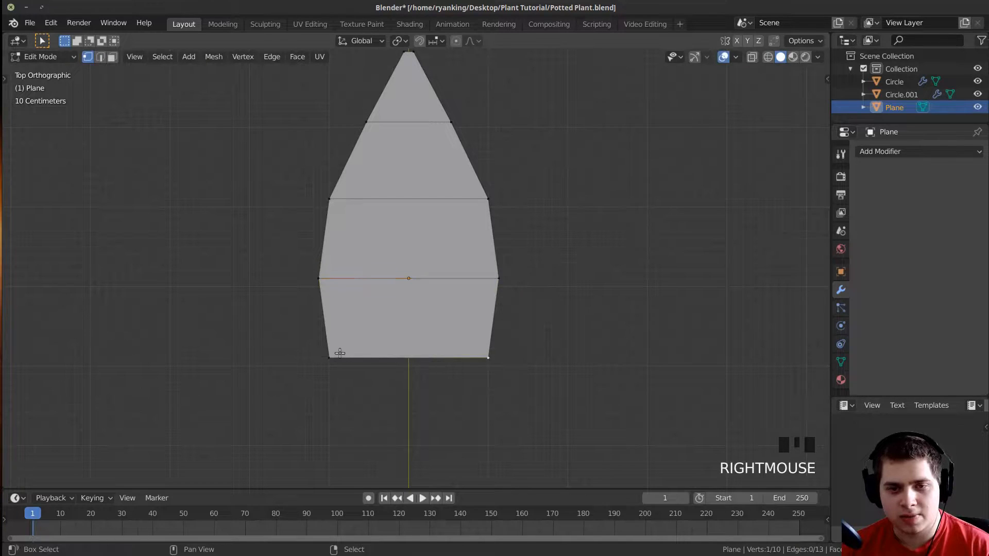
pyautogui.keyDown('shift'); pyautogui.rightClick(339, 353); pyautogui.keyUp('shift')
pyautogui.keyDown('shift'); pyautogui.moveTo(341, 353); pyautogui.dragTo(348, 321, button='middle'); pyautogui.keyUp('shift')
pyautogui.press('g')
pyautogui.moveTo(435, 296); pyautogui.dragTo(438, 309, button='middle')
pyautogui.click(555, 316)
pyautogui.press('e')
pyautogui.moveTo(559, 335); pyautogui.dragTo(563, 381, button='middle')
pyautogui.click(564, 412)
pyautogui.keyDown('shift'); pyautogui.moveTo(647, 357); pyautogui.dragTo(647, 254, button='middle'); pyautogui.keyUp('shift')
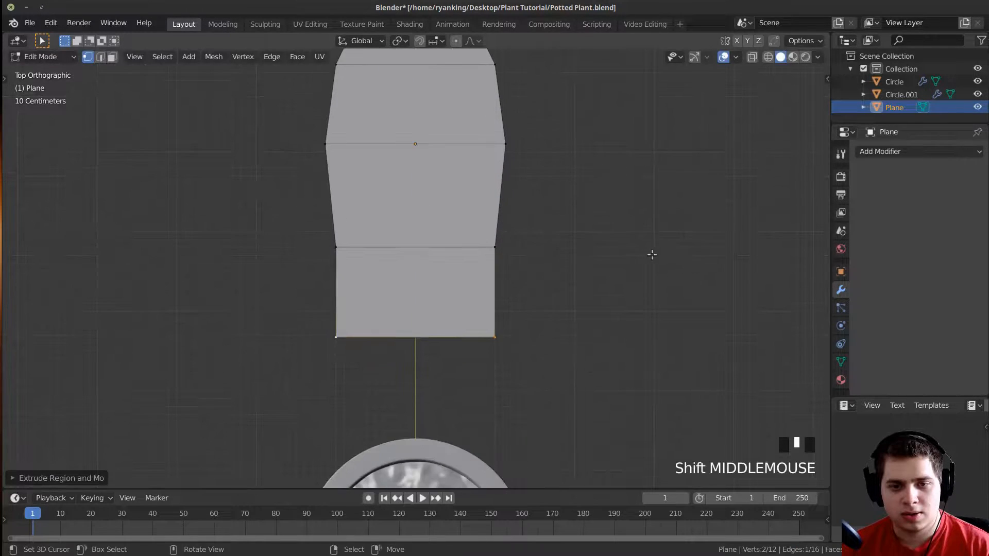
pyautogui.press('s')
pyautogui.click(464, 309)
pyautogui.keyDown('shift'); pyautogui.moveTo(510, 266); pyautogui.dragTo(495, 286, button='middle'); pyautogui.keyUp('shift')
# Add two lengthwise loop cuts running from the leaf's base to its tip.
pyautogui.press('Tab')
pyautogui.press('Tab')
pyautogui.keyDown('shift'); pyautogui.moveTo(446, 327); pyautogui.dragTo(397, 327, button='middle'); pyautogui.keyUp('shift')
pyautogui.scroll(2, 277, 253)
pyautogui.moveTo(277, 254); pyautogui.dragTo(407, 288, button='middle')
pyautogui.keyDown('shift'); pyautogui.moveTo(407, 289); pyautogui.dragTo(497, 214, button='middle'); pyautogui.keyUp('shift')
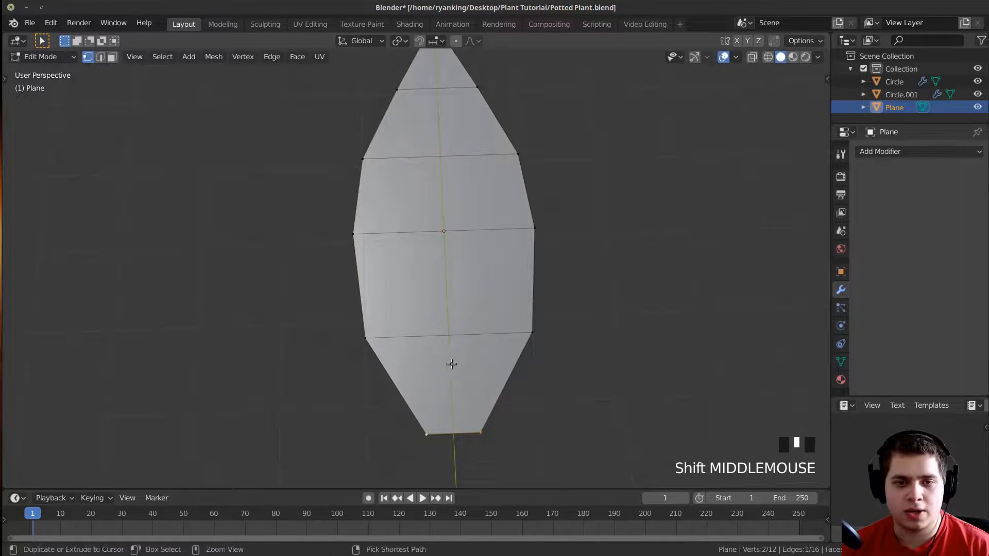
pyautogui.hotkey('ctrl', 'r')
pyautogui.keyDown('shift'); pyautogui.moveTo(441, 232); pyautogui.dragTo(456, 227, button='middle'); pyautogui.keyUp('shift')
pyautogui.hotkey('ctrl', 'r')
pyautogui.scroll(1, 439, 196)
pyautogui.click(438, 197)
pyautogui.moveTo(514, 258); pyautogui.dragTo(447, 264, button='middle')
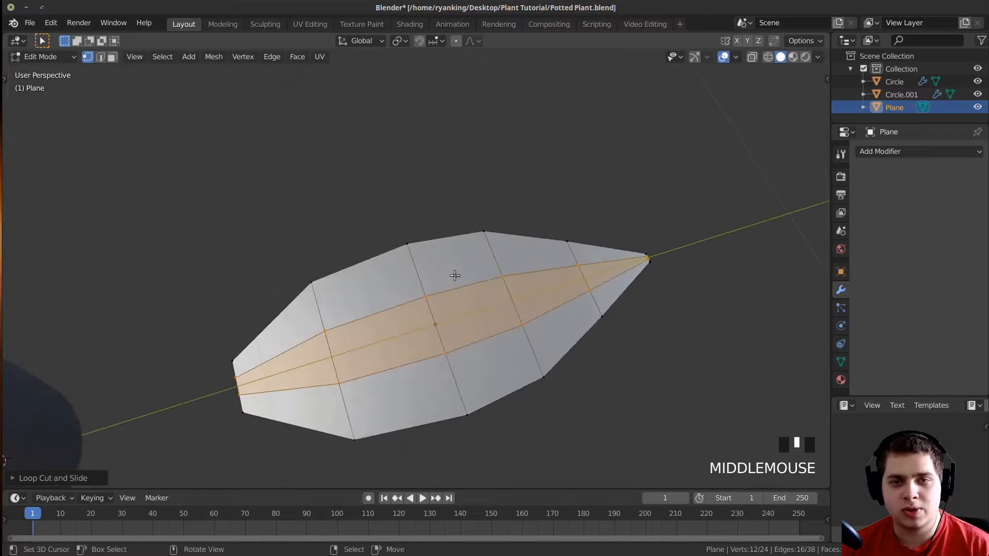
# Deselect the lengthwise loops' end vertices in wireframe and scale the remaining ones along X into a narrow central strip.
pyautogui.keyDown('shift'); pyautogui.moveTo(532, 321); pyautogui.dragTo(561, 289, button='middle'); pyautogui.keyUp('shift')
pyautogui.press('z')
pyautogui.keyDown('shift'); pyautogui.moveTo(257, 308); pyautogui.dragTo(249, 304, button='middle'); pyautogui.keyUp('shift')
pyautogui.press('b')
pyautogui.moveTo(228, 293); pyautogui.dragTo(299, 408, button='middle')
pyautogui.press('b')
pyautogui.moveTo(652, 214); pyautogui.dragTo(688, 241, button='middle')
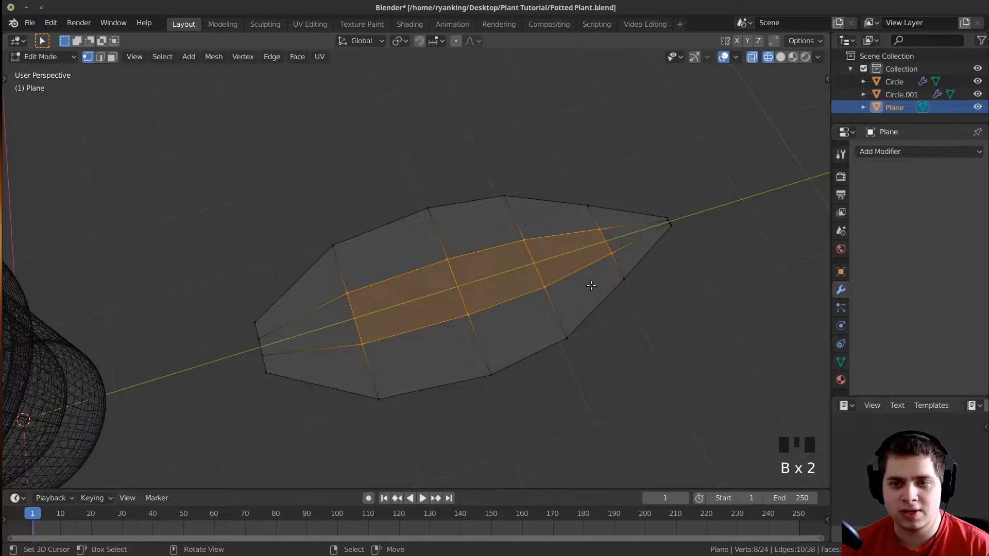
pyautogui.press('z')
pyautogui.moveTo(625, 271); pyautogui.dragTo(691, 349, button='middle')
pyautogui.scroll(3, 656, 309)
pyautogui.keyDown('shift'); pyautogui.moveTo(660, 304); pyautogui.dragTo(665, 222, button='middle'); pyautogui.keyUp('shift')
pyautogui.press('s')
pyautogui.press('x')
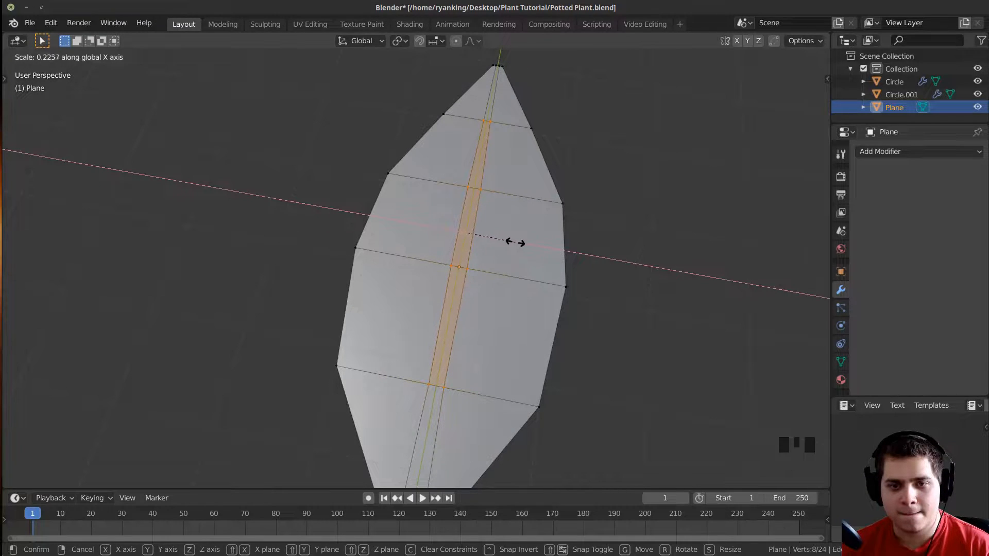
pyautogui.click(514, 242)
# Select the two inner vertices at the leaf's base and scale them closer together along X.
pyautogui.keyDown('shift'); pyautogui.moveTo(526, 311); pyautogui.dragTo(444, 389, button='middle'); pyautogui.keyUp('shift')
pyautogui.rightClick(420, 375)
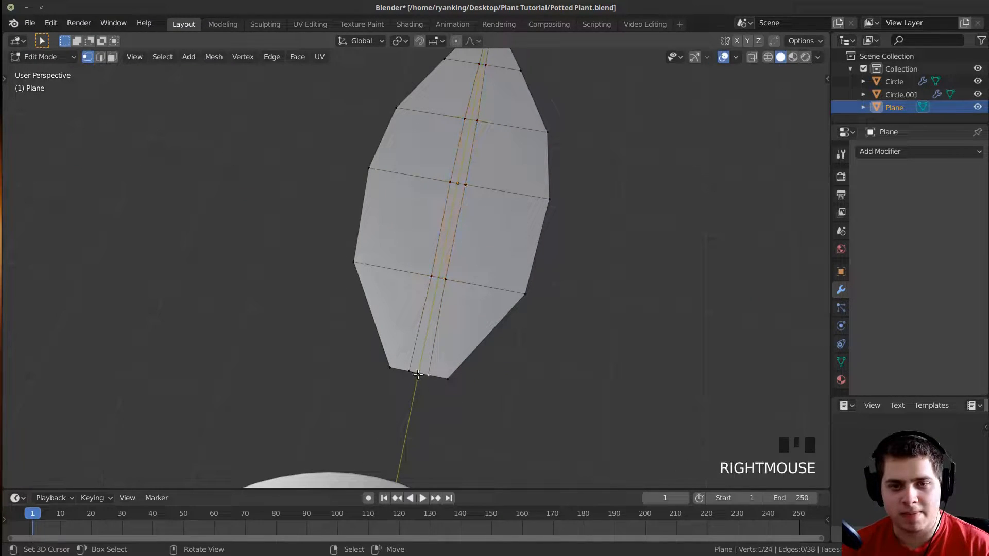
pyautogui.press('s')
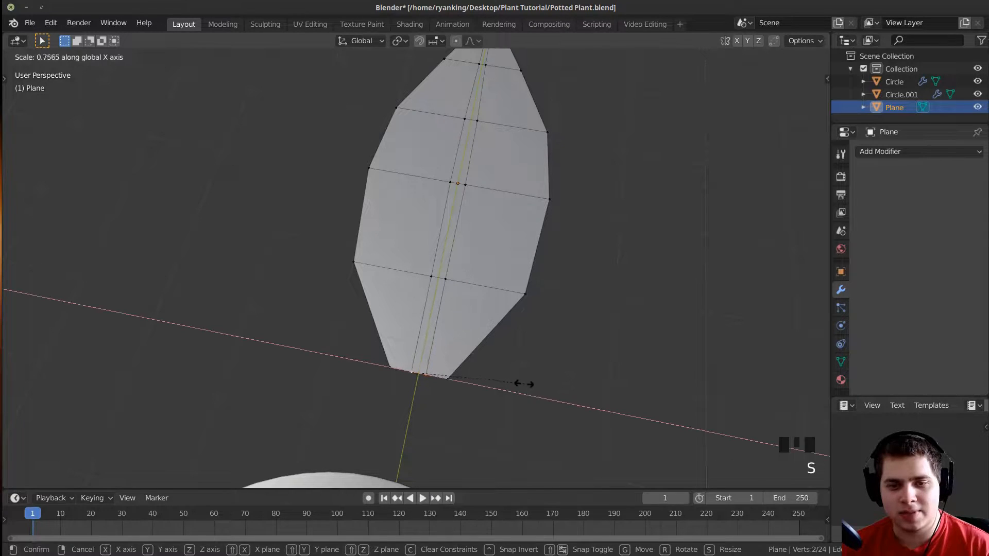
pyautogui.click(515, 386)
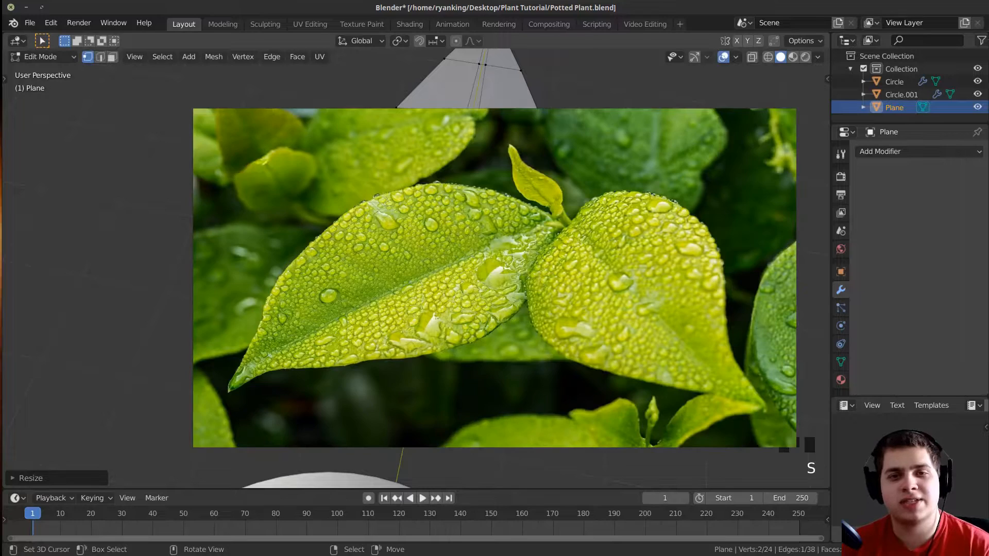
# Select both lengthwise centre loops and scale them along X to adjust the width of the midrib strip.
pyautogui.scroll(-3, 472, 91)
pyautogui.moveTo(472, 91); pyautogui.dragTo(443, 355, button='middle')
pyautogui.scroll(3, 438, 304)
pyautogui.keyDown('alt'); pyautogui.rightClick(438, 305); pyautogui.keyUp('alt')
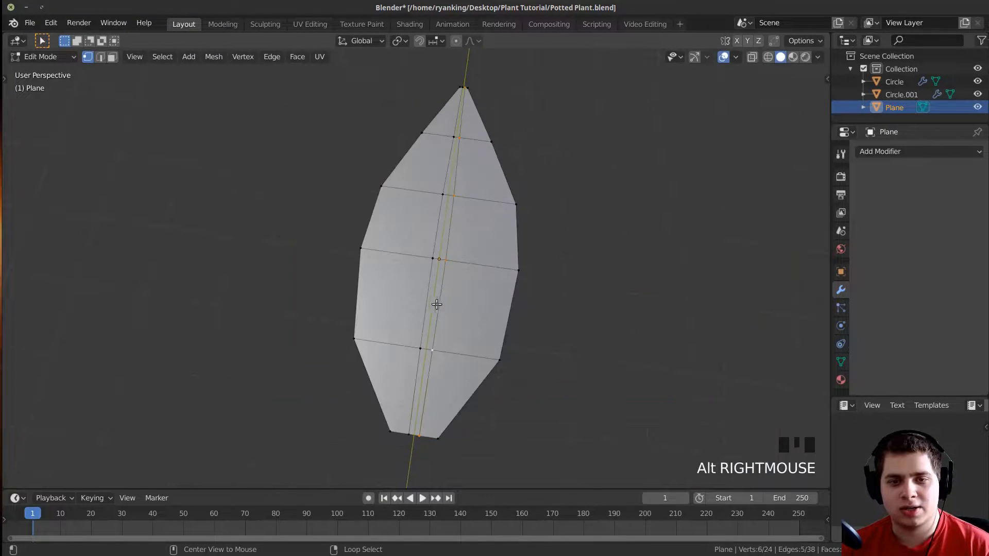
pyautogui.keyDown('alt'); pyautogui.keyDown('shift'); pyautogui.rightClick(440, 301); pyautogui.keyUp('shift'); pyautogui.keyUp('alt')
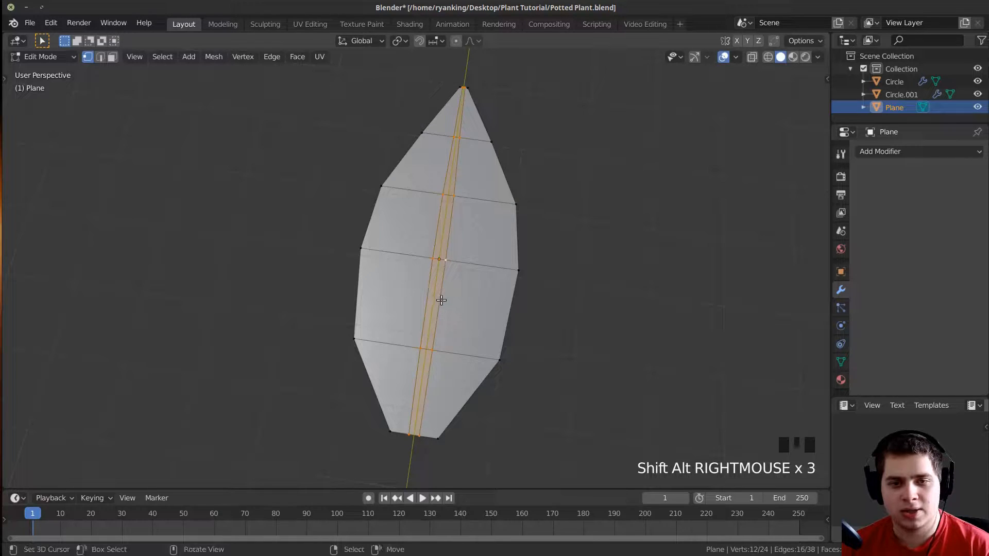
pyautogui.rightClick(440, 299)
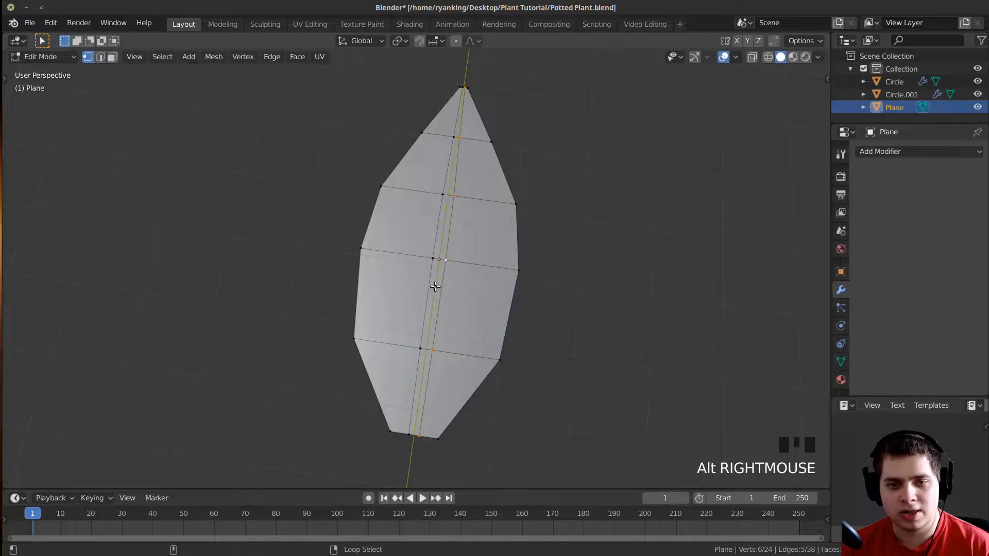
pyautogui.scroll(2, 669, 289)
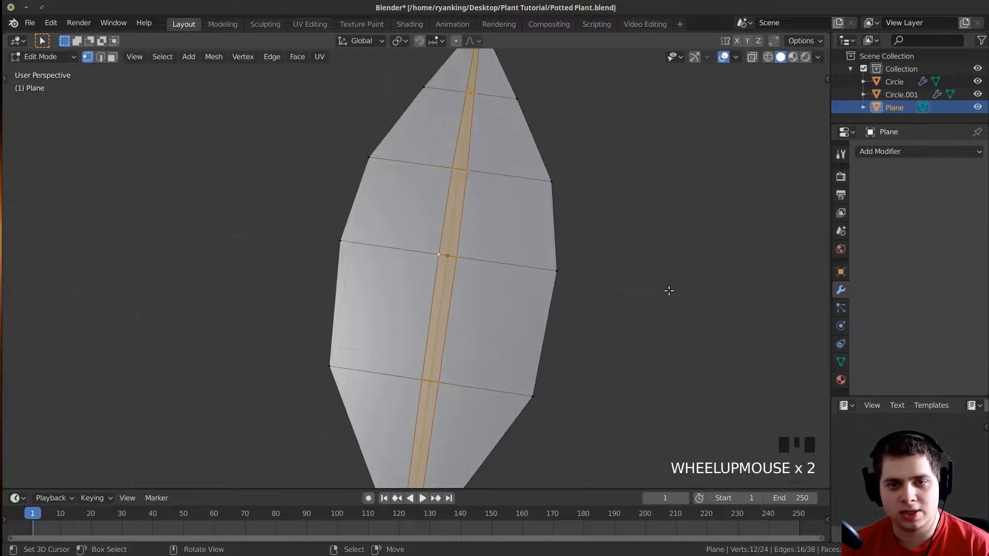
pyautogui.scroll(-2, 669, 291)
pyautogui.press('s')
pyautogui.press('y')
pyautogui.press('x')
pyautogui.click(620, 291)
# Add a single loop cut down the centre of the midrib strip.
pyautogui.moveTo(624, 289); pyautogui.dragTo(464, 311, button='middle')
pyautogui.scroll(2, 430, 334)
pyautogui.hotkey('ctrl', 'r')
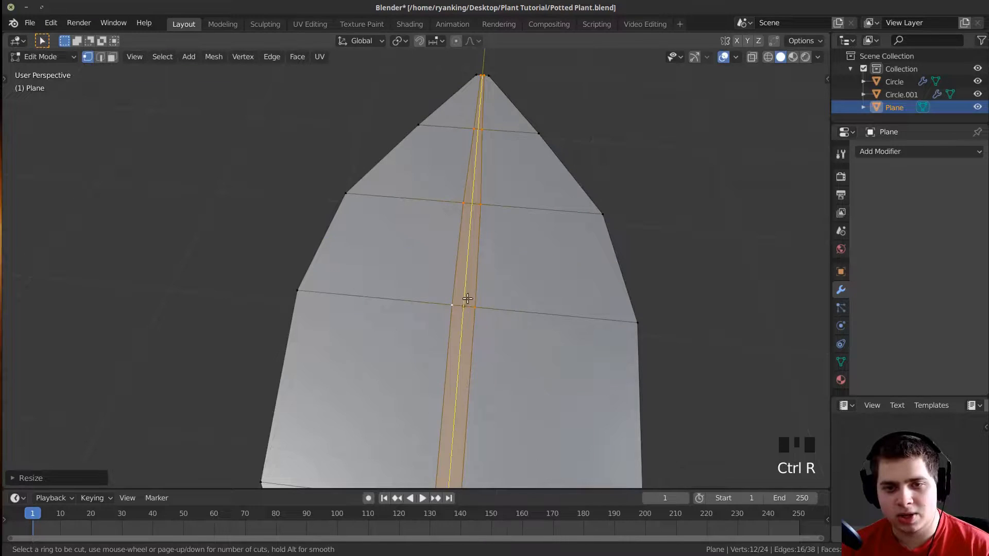
pyautogui.click(463, 306)
# Move the new centre loop along Z to form a groove down the leaf.
pyautogui.scroll(-4, 515, 305)
pyautogui.moveTo(515, 305); pyautogui.dragTo(538, 392, button='middle')
pyautogui.scroll(2, 541, 381)
pyautogui.scroll(-2, 545, 253)
pyautogui.keyDown('shift'); pyautogui.moveTo(546, 254); pyautogui.dragTo(540, 264, button='middle'); pyautogui.keyUp('shift')
pyautogui.scroll(1, 540, 263)
pyautogui.press('g')
pyautogui.press('z')
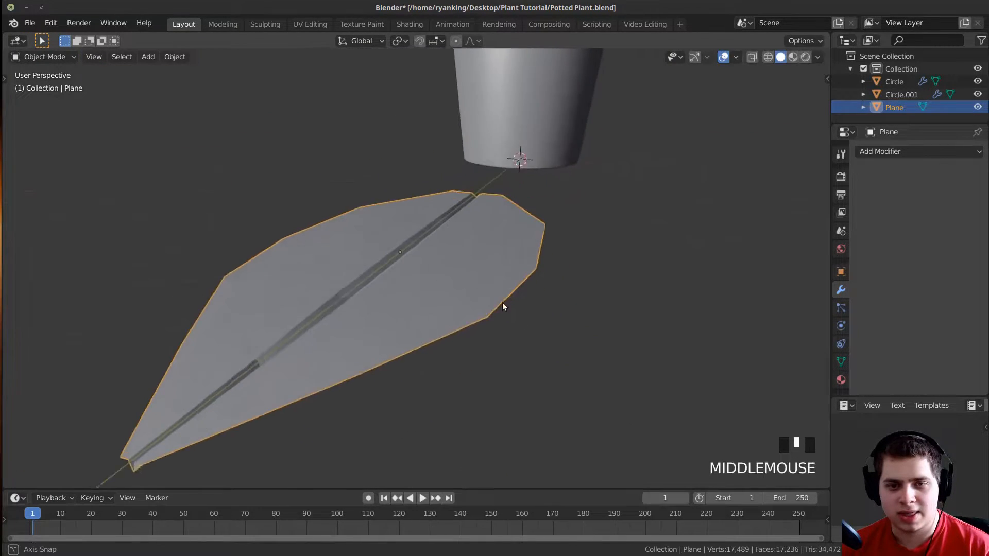
# Add a Solidify modifier to the leaf and set its thickness to 0.064 m.
pyautogui.moveTo(503, 302); pyautogui.dragTo(558, 289, button='middle')
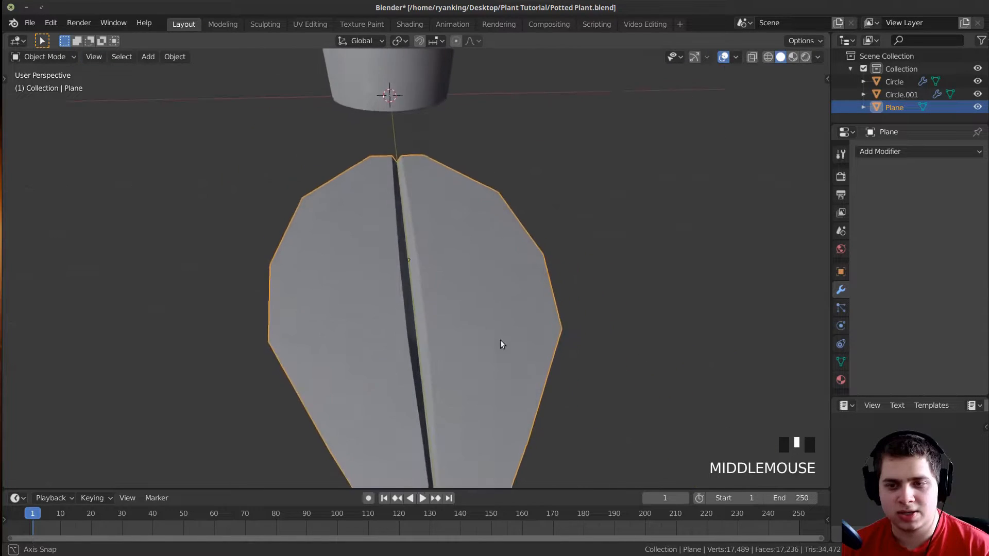
pyautogui.moveTo(502, 342); pyautogui.dragTo(680, 289, button='middle')
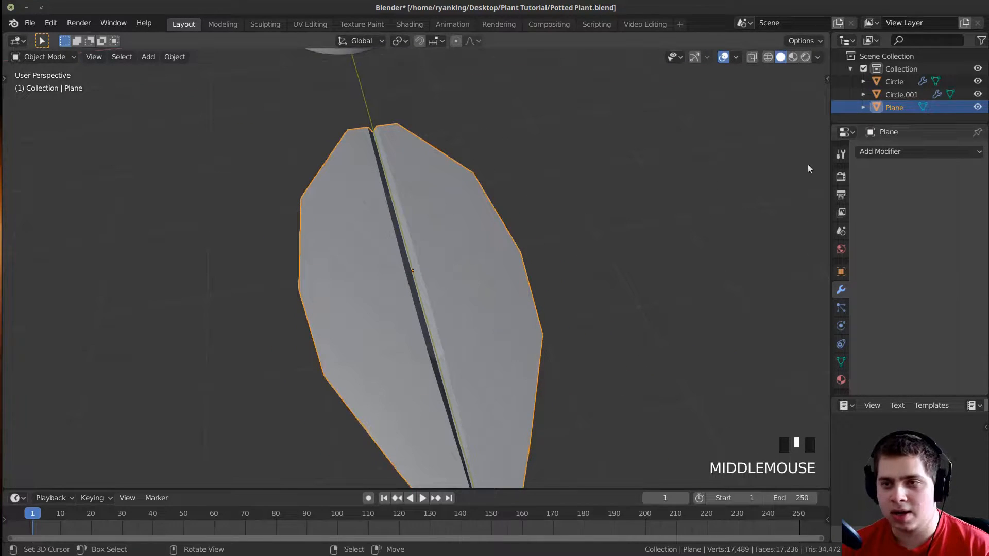
pyautogui.click(906, 152)
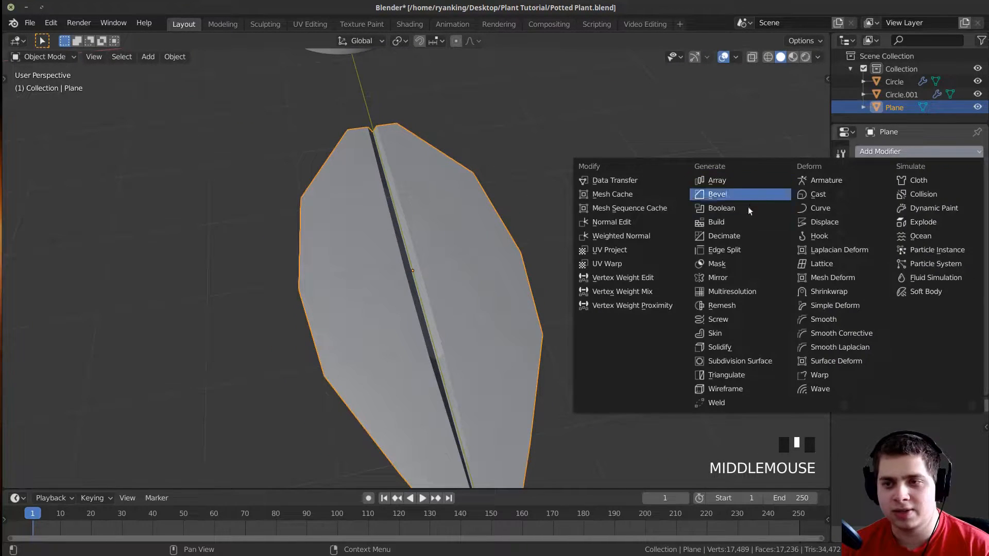
pyautogui.click(744, 348)
pyautogui.moveTo(364, 286); pyautogui.dragTo(879, 272, button='middle')
pyautogui.scroll(2, 558, 234)
pyautogui.moveTo(887, 220); pyautogui.dragTo(926, 220)
pyautogui.moveTo(552, 279); pyautogui.dragTo(667, 237, button='middle')
pyautogui.scroll(2, 578, 248)
pyautogui.scroll(1, 668, 237)
pyautogui.keyDown('shift'); pyautogui.moveTo(892, 221); pyautogui.dragTo(879, 221); pyautogui.keyUp('shift')
pyautogui.moveTo(561, 234); pyautogui.dragTo(449, 320, button='middle')
# Add a level 2 Subdivision Surface modifier to the leaf.
pyautogui.hotkey('ctrl', '2')
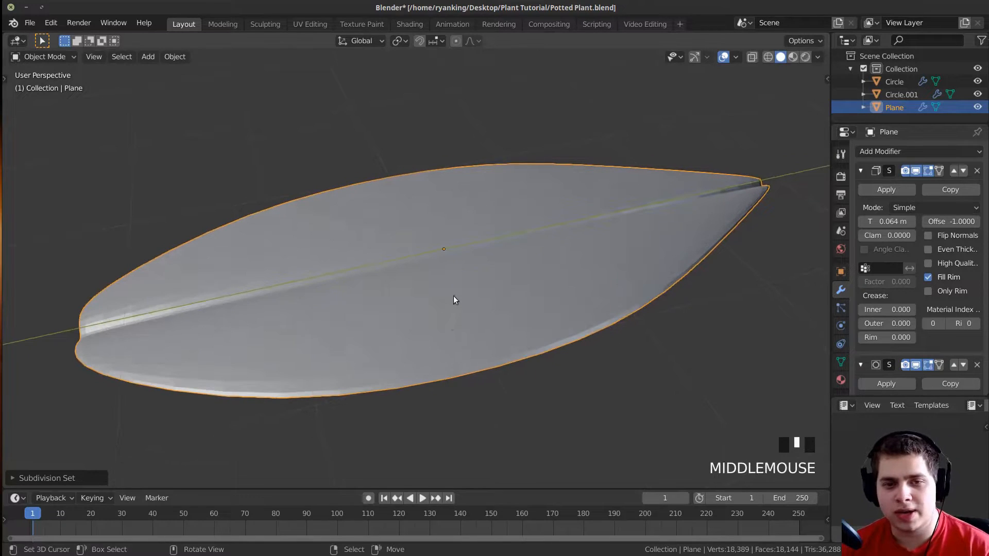
pyautogui.scroll(-3, 958, 247)
pyautogui.scroll(3, 937, 292)
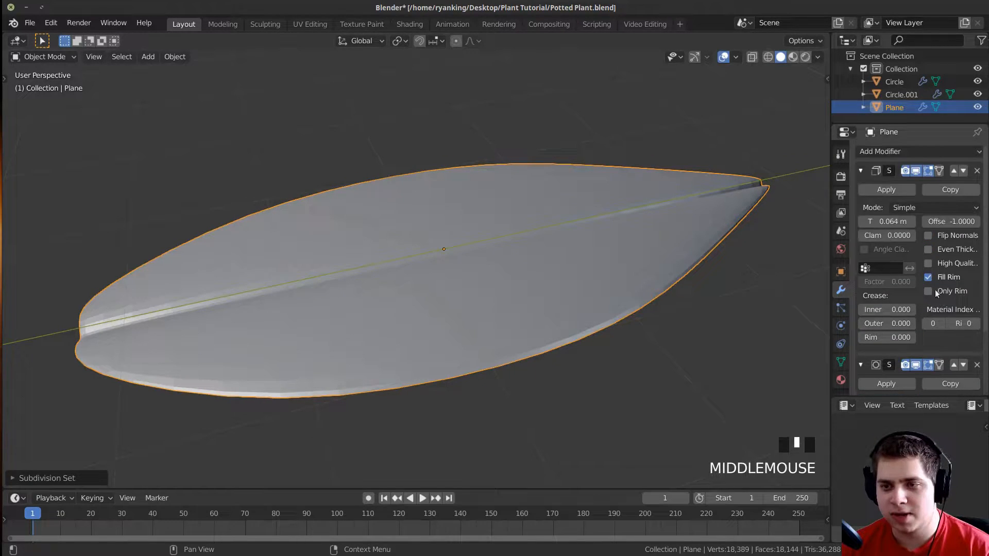
pyautogui.click(869, 152)
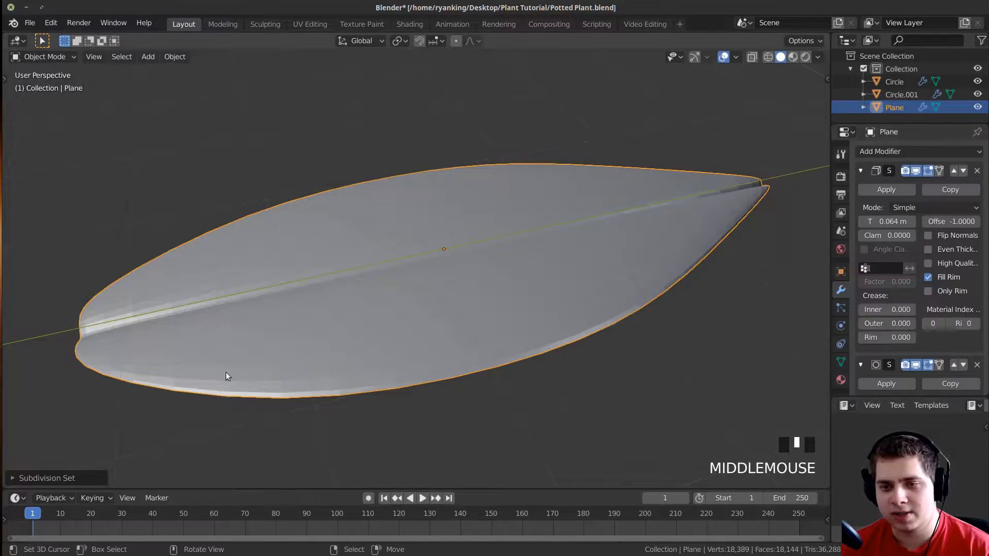
pyautogui.scroll(-1, 232, 371)
pyautogui.scroll(-2, 923, 267)
# Return to editing the leaf mesh and move the centre loop further to deepen the groove.
pyautogui.moveTo(669, 247); pyautogui.dragTo(449, 218, button='middle')
pyautogui.rightClick(443, 152)
pyautogui.click(441, 151)
pyautogui.moveTo(441, 151); pyautogui.dragTo(364, 278, button='middle')
pyautogui.press('Tab')
pyautogui.keyDown('shift'); pyautogui.moveTo(448, 307); pyautogui.dragTo(561, 268, button='middle'); pyautogui.keyUp('shift')
pyautogui.press('g')
pyautogui.click(553, 276)
# Scale the edge loops beside the groove along X and return to Object Mode.
pyautogui.keyDown('alt'); pyautogui.rightClick(419, 260); pyautogui.keyUp('alt')
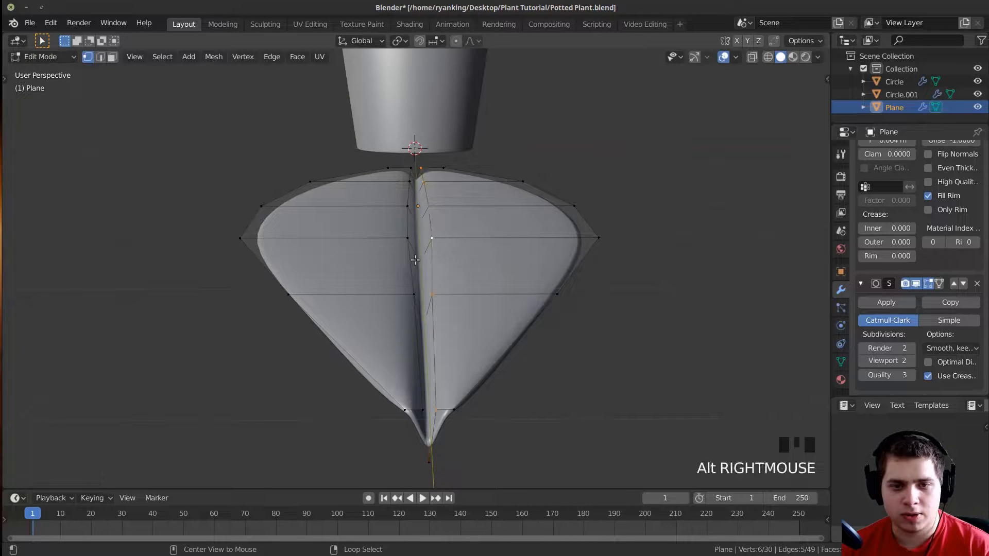
pyautogui.press('s')
pyautogui.press('x')
pyautogui.click(536, 260)
pyautogui.press('Tab')
pyautogui.moveTo(536, 260); pyautogui.dragTo(599, 243, button='middle')
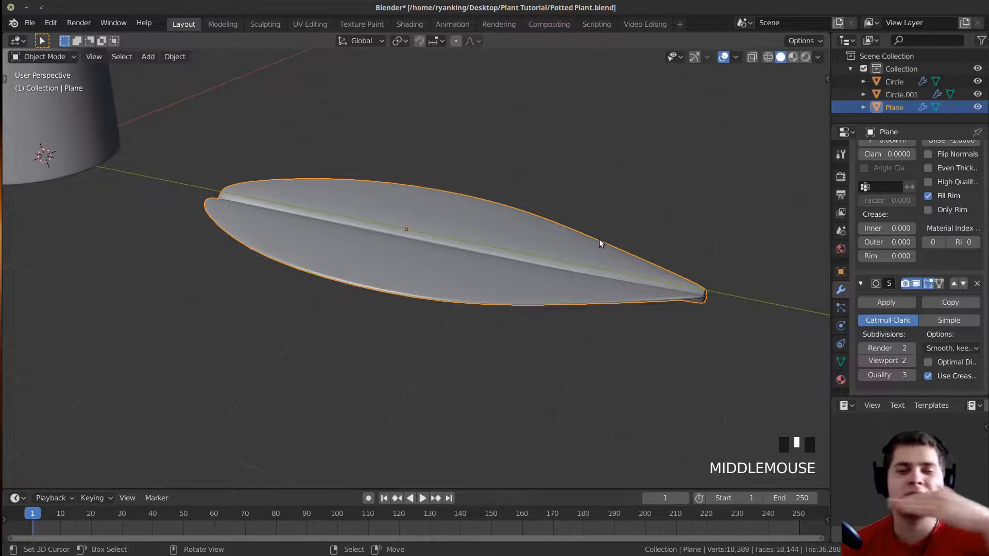
# Bend the outer half of the leaf downward in right-view wireframe, rotating and moving its vertices in several small rounds.
pyautogui.press('KP_1')
pyautogui.press('KP_3')
pyautogui.keyDown('shift'); pyautogui.moveTo(598, 239); pyautogui.dragTo(673, 277, button='middle'); pyautogui.keyUp('shift')
pyautogui.press('Tab')
pyautogui.press('z')
pyautogui.press('a')
pyautogui.press('b')
pyautogui.moveTo(411, 198); pyautogui.dragTo(641, 318)
pyautogui.press('r')
pyautogui.click(629, 337)
pyautogui.press('g')
pyautogui.click(628, 338)
pyautogui.press('r')
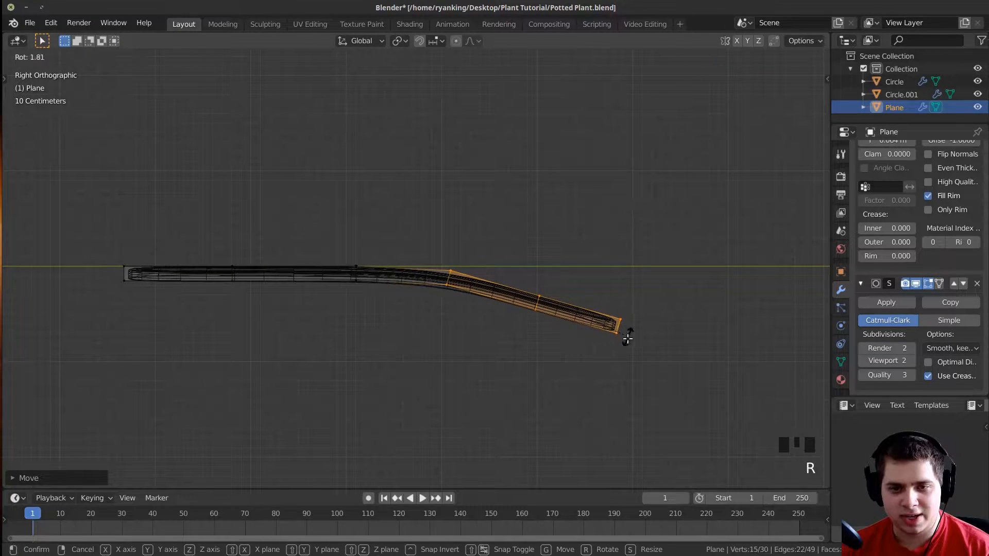
pyautogui.click(628, 341)
pyautogui.press('g')
pyautogui.click(628, 343)
# Curve the leaf's tip further down by box-selecting its end vertices, rotating and moving them.
pyautogui.press('b')
pyautogui.moveTo(434, 244); pyautogui.dragTo(517, 339, button='middle')
pyautogui.press('r')
pyautogui.click(639, 382)
pyautogui.press('g')
pyautogui.click(638, 398)
pyautogui.press('r')
pyautogui.click(611, 418)
pyautogui.keyDown('shift'); pyautogui.moveTo(395, 293); pyautogui.dragTo(479, 304, button='middle'); pyautogui.keyUp('shift')
# Rotate and move the vertices of the leaf's base half downward to arch the leaf, and return to Object Mode.
pyautogui.press('a')
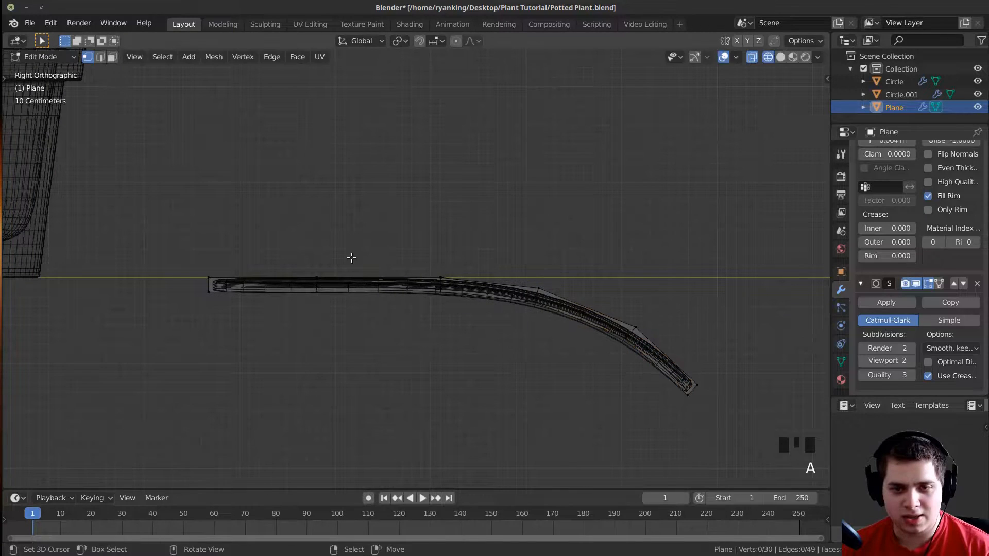
pyautogui.press('b')
pyautogui.moveTo(402, 195); pyautogui.dragTo(106, 411)
pyautogui.press('r')
pyautogui.click(386, 353)
pyautogui.press('g')
pyautogui.click(388, 367)
pyautogui.press('Tab')
pyautogui.moveTo(390, 314)
pyautogui.mouseDown(button='middle')
pyautogui.moveTo(403, 379)
pyautogui.moveTo(492, 317)
pyautogui.moveTo(399, 270)
pyautogui.moveTo(369, 320)
pyautogui.moveTo(526, 308)
pyautogui.mouseUp(button='middle')
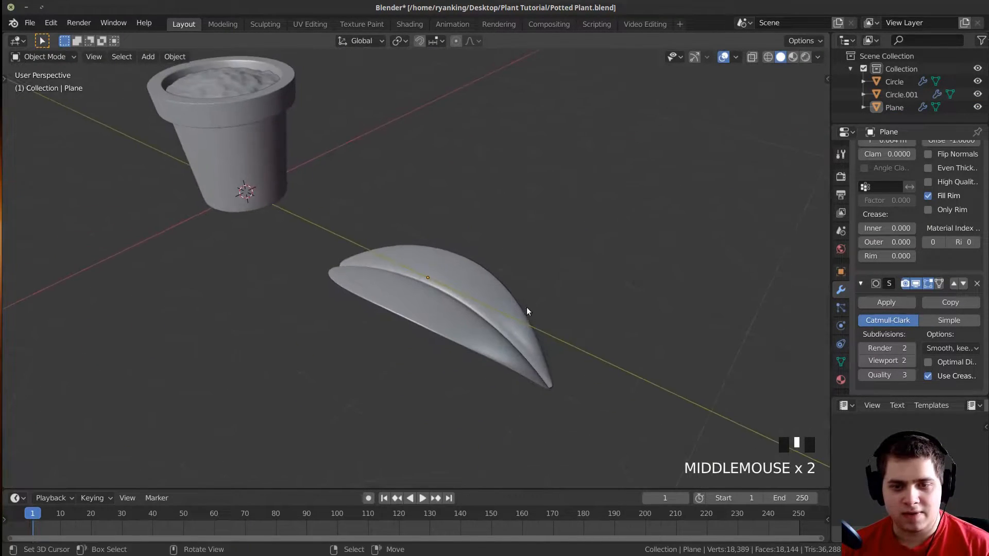
# Move the centre vertex at the leaf's base edge to reshape the groove's end, and leave Edit Mode.
pyautogui.moveTo(465, 344); pyautogui.dragTo(481, 314, button='middle')
pyautogui.moveTo(481, 314); pyautogui.dragTo(469, 209, button='middle')
pyautogui.rightClick(470, 245)
pyautogui.keyDown('shift'); pyautogui.moveTo(469, 208); pyautogui.dragTo(503, 264, button='middle'); pyautogui.keyUp('shift')
pyautogui.press('Tab')
pyautogui.scroll(3, 503, 268)
pyautogui.rightClick(486, 281)
pyautogui.press('g')
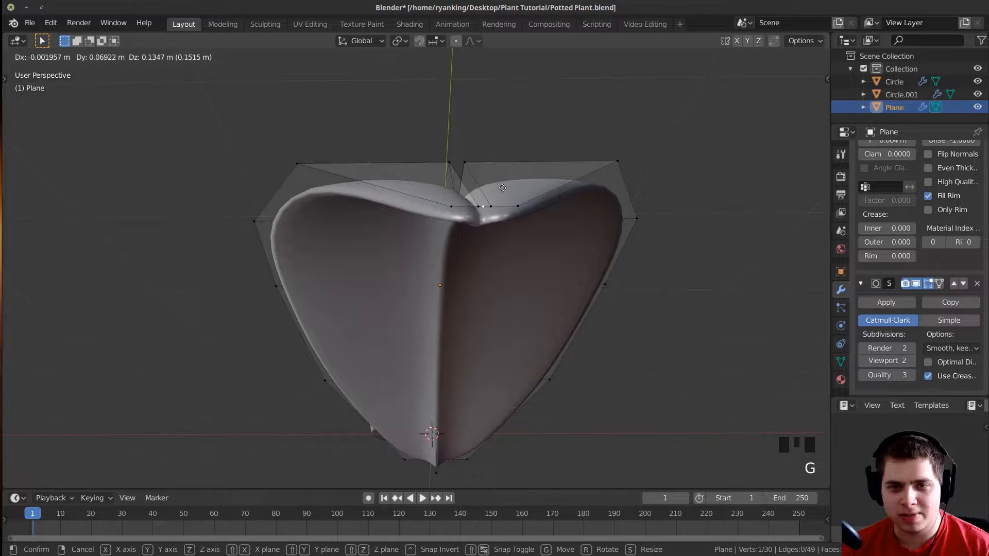
pyautogui.click(500, 187)
pyautogui.press('Tab')
# Nudge the base edge's centre vertex again to refine the notch between the two leaf halves.
pyautogui.moveTo(500, 186); pyautogui.dragTo(495, 248, button='middle')
pyautogui.keyDown('shift'); pyautogui.moveTo(495, 248); pyautogui.dragTo(415, 242, button='middle'); pyautogui.keyUp('shift')
pyautogui.press('KP_Decimal')
pyautogui.press('Tab')
pyautogui.press('KP_Decimal')
pyautogui.scroll(-2, 503, 252)
pyautogui.press('g')
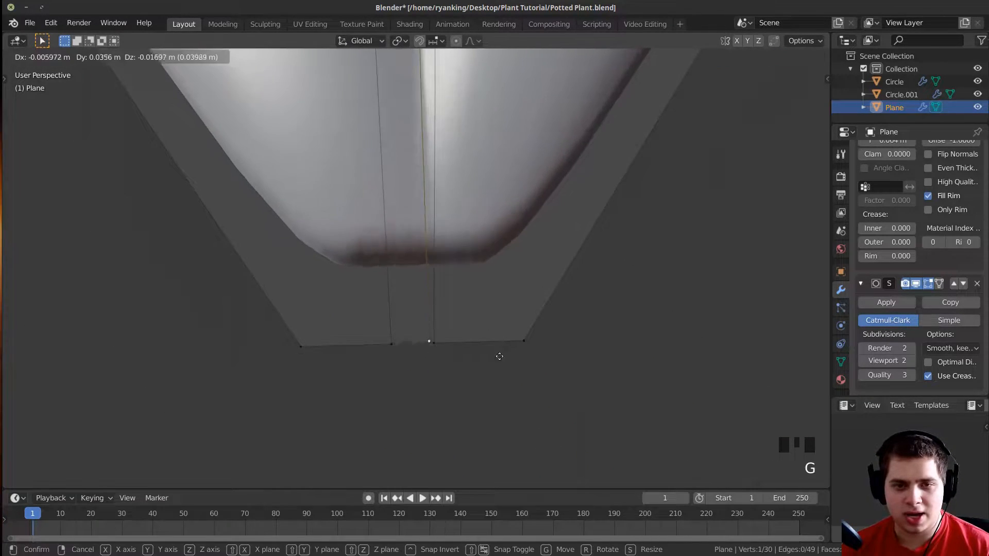
pyautogui.click(491, 366)
pyautogui.press('Tab')
# Reopen the leaf mesh, raise the centre vertex of the base edge, and return to Object Mode.
pyautogui.moveTo(481, 322); pyautogui.dragTo(505, 268, button='middle')
pyautogui.press('a')
pyautogui.rightClick(316, 332)
pyautogui.press('Tab')
pyautogui.moveTo(316, 332); pyautogui.dragTo(572, 232, button='middle')
pyautogui.scroll(2, 398, 292)
pyautogui.press('KP_Decimal')
pyautogui.scroll(-4, 536, 289)
pyautogui.moveTo(536, 289); pyautogui.dragTo(518, 235, button='middle')
pyautogui.press('g')
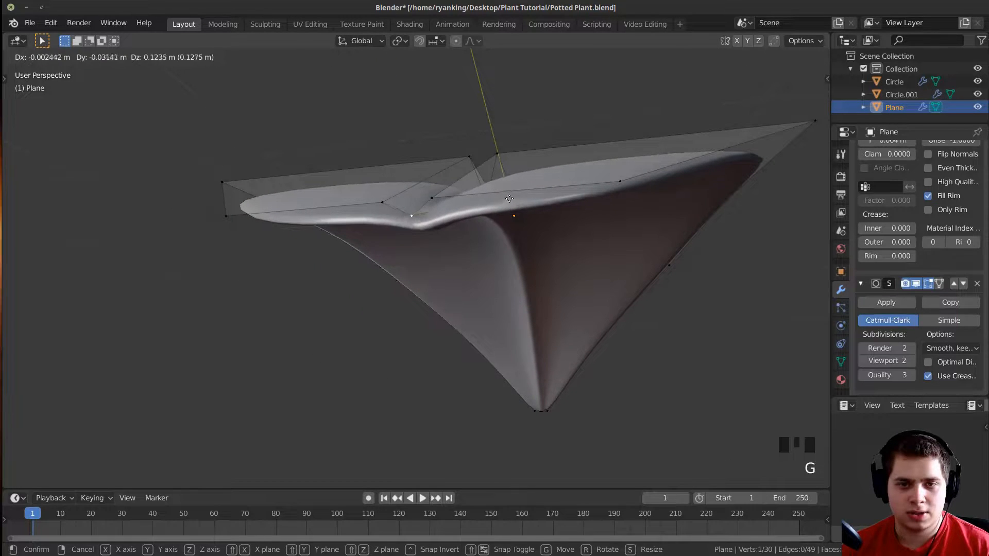
pyautogui.click(462, 205)
pyautogui.press('Tab')
pyautogui.moveTo(462, 206); pyautogui.dragTo(435, 249, button='middle')
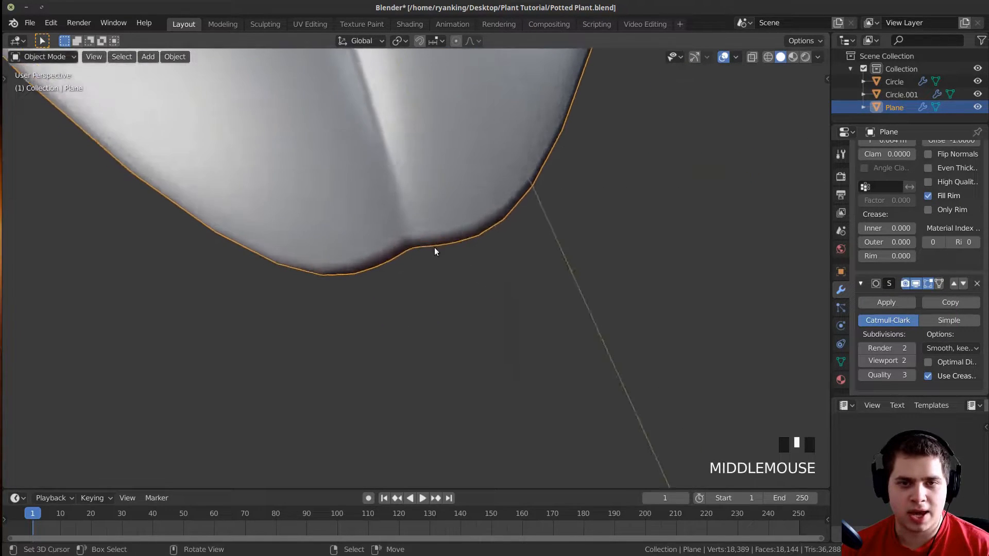
# Slightly increase the leaf's Solidify thickness and apply the Solidify modifier.
pyautogui.scroll(-5, 456, 271)
pyautogui.scroll(3, 512, 290)
pyautogui.keyDown('shift'); pyautogui.moveTo(512, 289); pyautogui.dragTo(635, 360, button='middle'); pyautogui.keyUp('shift')
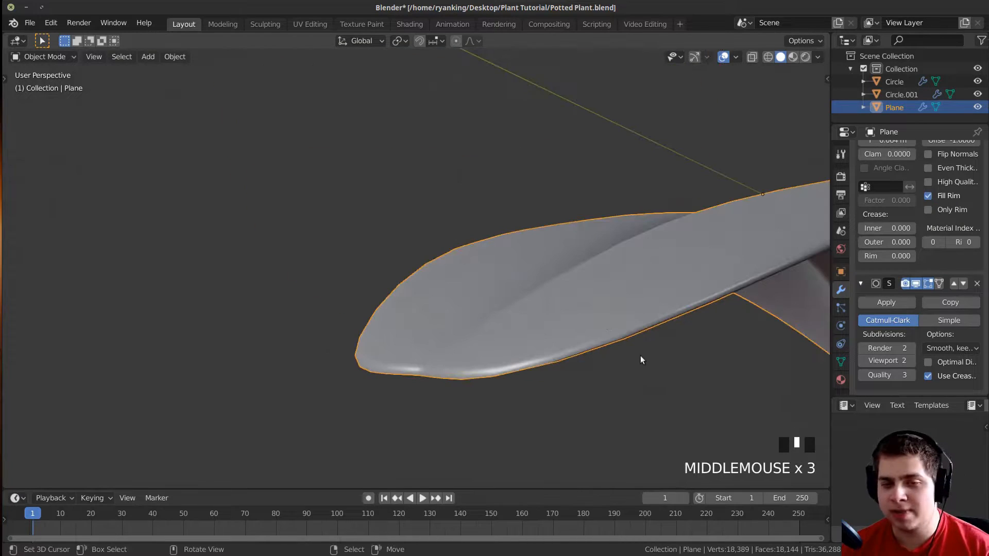
pyautogui.moveTo(472, 341); pyautogui.dragTo(449, 336, button='middle')
pyautogui.scroll(4, 885, 275)
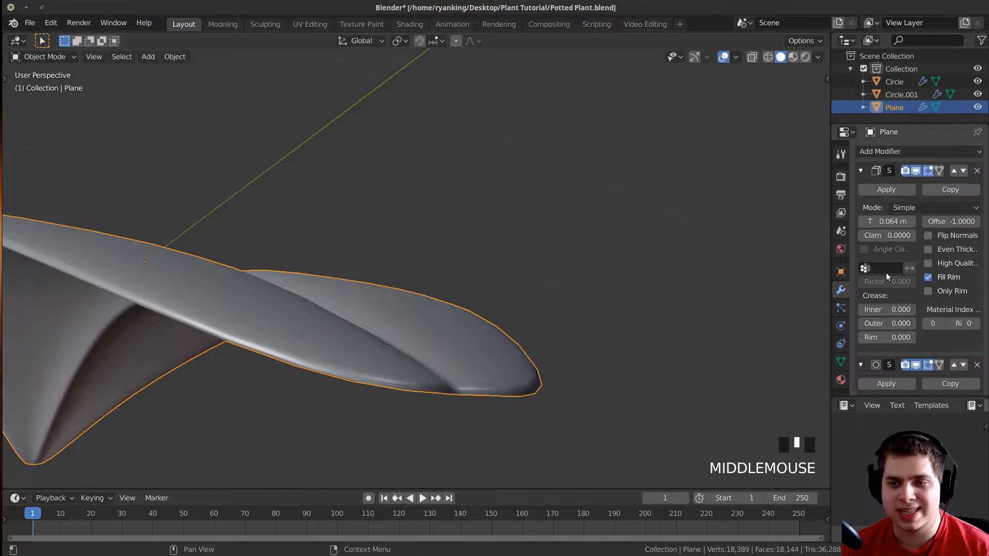
pyautogui.keyDown('shift'); pyautogui.moveTo(884, 223); pyautogui.dragTo(898, 223); pyautogui.keyUp('shift')
pyautogui.moveTo(536, 268); pyautogui.dragTo(654, 262, button='middle')
pyautogui.scroll(-3, 468, 330)
pyautogui.click(878, 195)
# Edit the leaf in face select mode and select the four end faces at its base.
pyautogui.moveTo(469, 314); pyautogui.dragTo(453, 350, button='middle')
pyautogui.press('Tab')
pyautogui.press('a')
pyautogui.press('a')
pyautogui.press('a')
pyautogui.moveTo(427, 340); pyautogui.dragTo(412, 309, button='middle')
pyautogui.keyDown('shift'); pyautogui.moveTo(422, 309); pyautogui.dragTo(557, 324, button='middle'); pyautogui.keyUp('shift')
pyautogui.scroll(-1, 456, 317)
pyautogui.press('3')
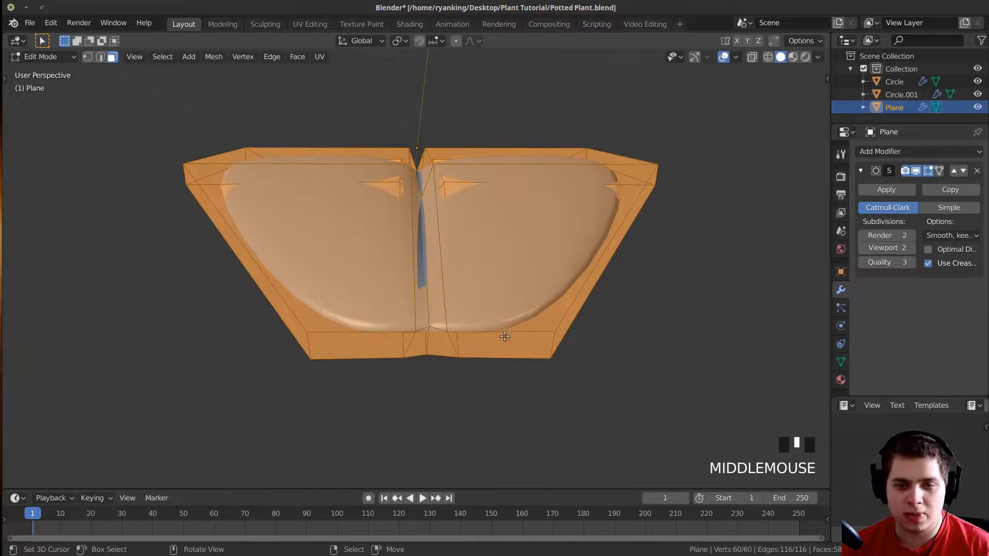
pyautogui.rightClick(473, 346)
pyautogui.moveTo(473, 346); pyautogui.dragTo(466, 309, button='middle')
pyautogui.rightClick(439, 320)
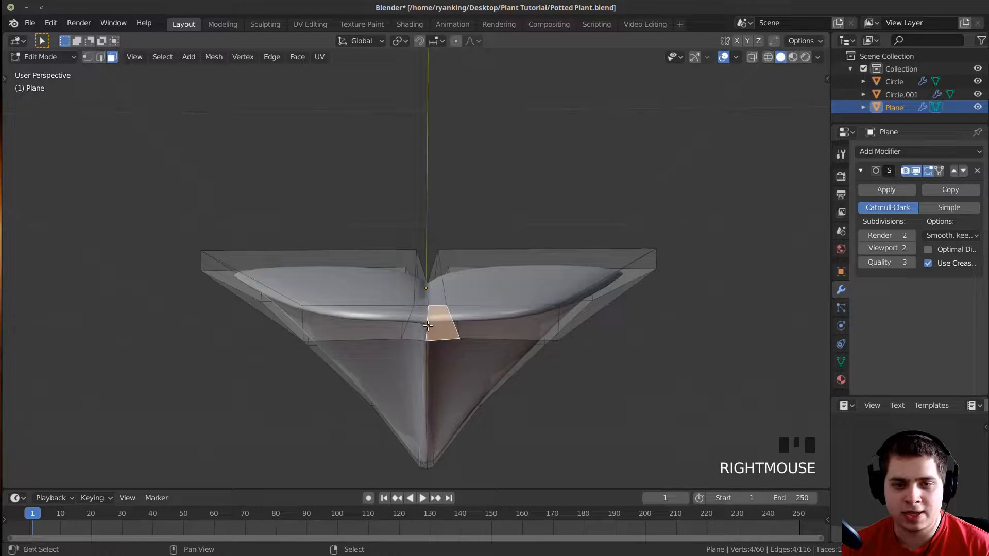
pyautogui.keyDown('shift'); pyautogui.rightClick(420, 323); pyautogui.keyUp('shift')
pyautogui.keyDown('shift'); pyautogui.rightClick(395, 316); pyautogui.keyUp('shift')
pyautogui.keyDown('shift'); pyautogui.rightClick(468, 325); pyautogui.keyUp('shift')
# Extrude the selected base end faces outward and scale them down to start the stem.
pyautogui.moveTo(468, 325); pyautogui.dragTo(470, 225, button='middle')
pyautogui.press('e')
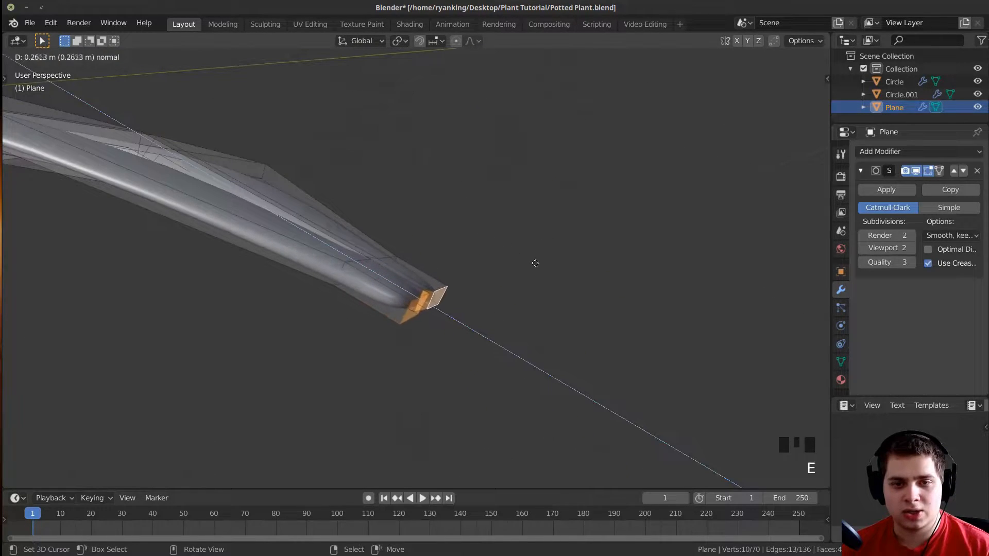
pyautogui.click(552, 276)
pyautogui.moveTo(552, 276); pyautogui.dragTo(613, 265, button='middle')
pyautogui.press('s')
pyautogui.click(569, 272)
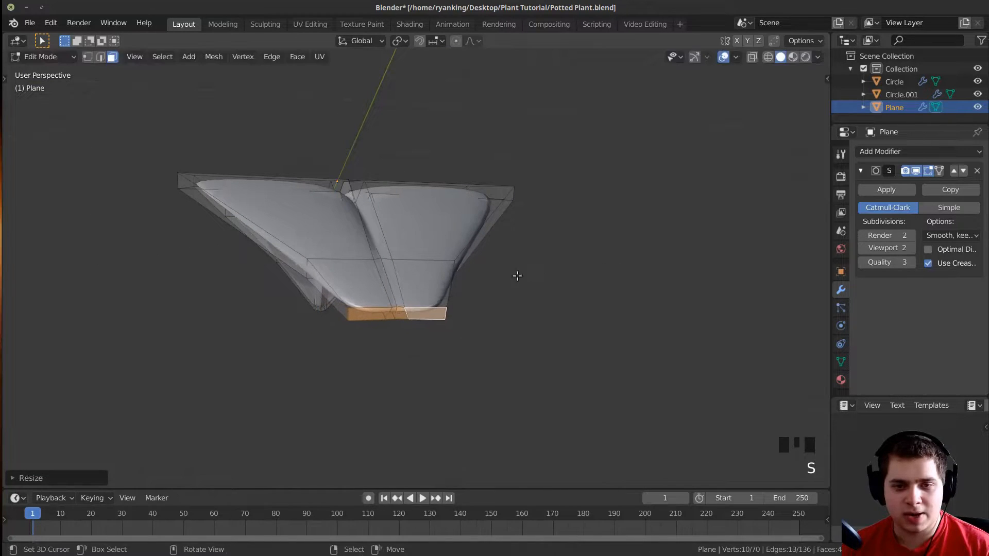
# Scale the extruded stem end faces up along Z to make the end taller.
pyautogui.scroll(1, 545, 285)
pyautogui.press('s')
pyautogui.press('z')
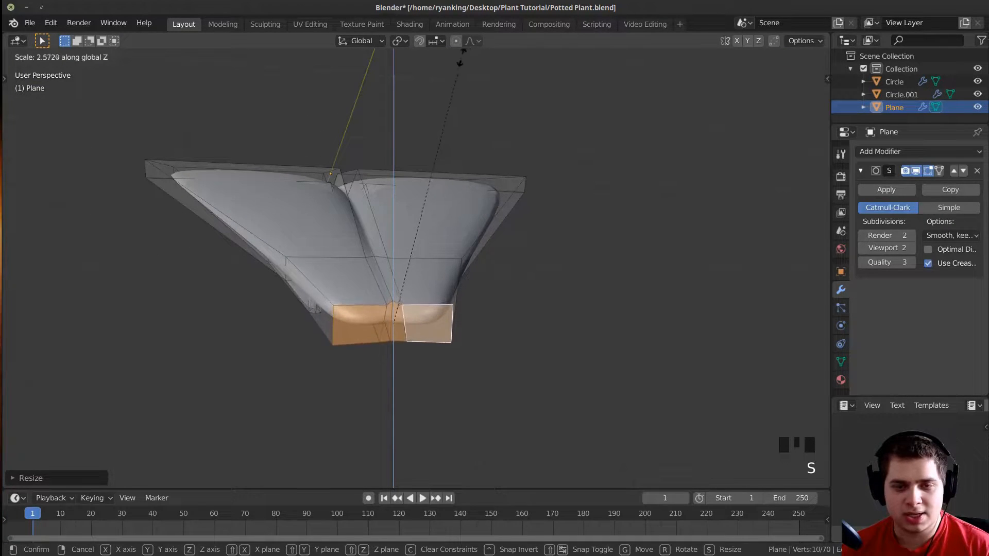
pyautogui.click(487, 414)
pyautogui.moveTo(488, 414); pyautogui.dragTo(517, 392, button='middle')
pyautogui.keyDown('shift'); pyautogui.moveTo(517, 391); pyautogui.dragTo(488, 380, button='middle'); pyautogui.keyUp('shift')
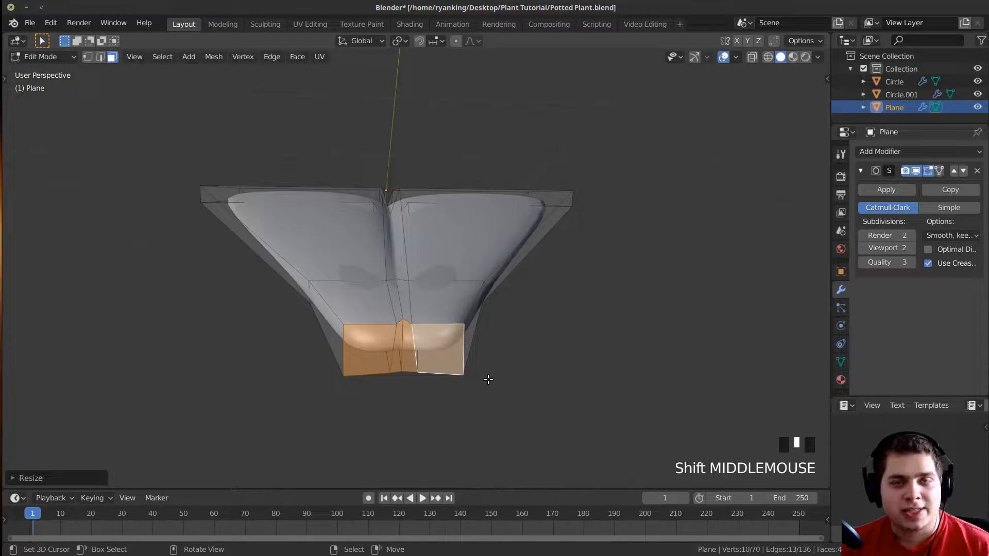
pyautogui.keyDown('shift'); pyautogui.moveTo(411, 380); pyautogui.dragTo(403, 279, button='middle'); pyautogui.keyUp('shift')
pyautogui.scroll(1, 477, 331)
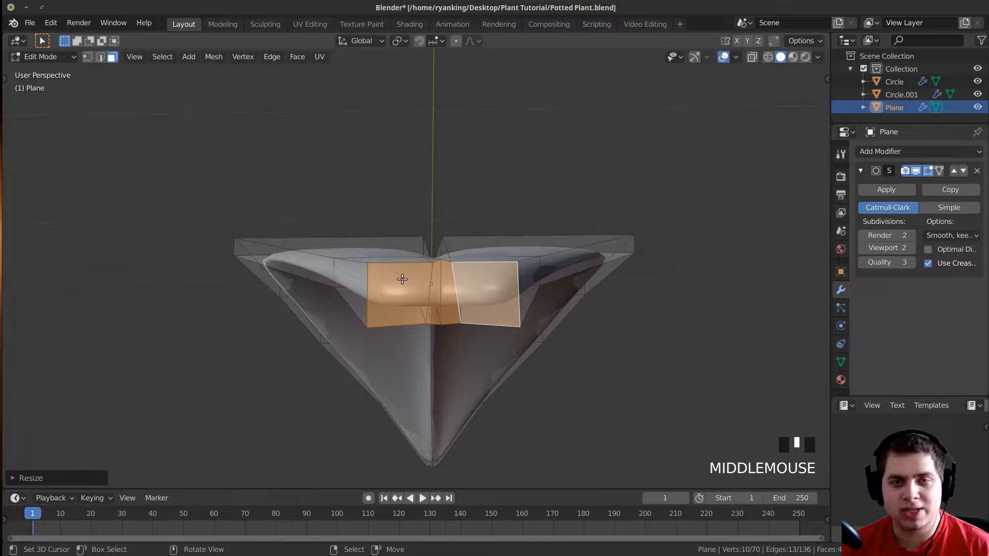
pyautogui.keyDown('shift'); pyautogui.moveTo(480, 294); pyautogui.dragTo(489, 335, button='middle'); pyautogui.keyUp('shift')
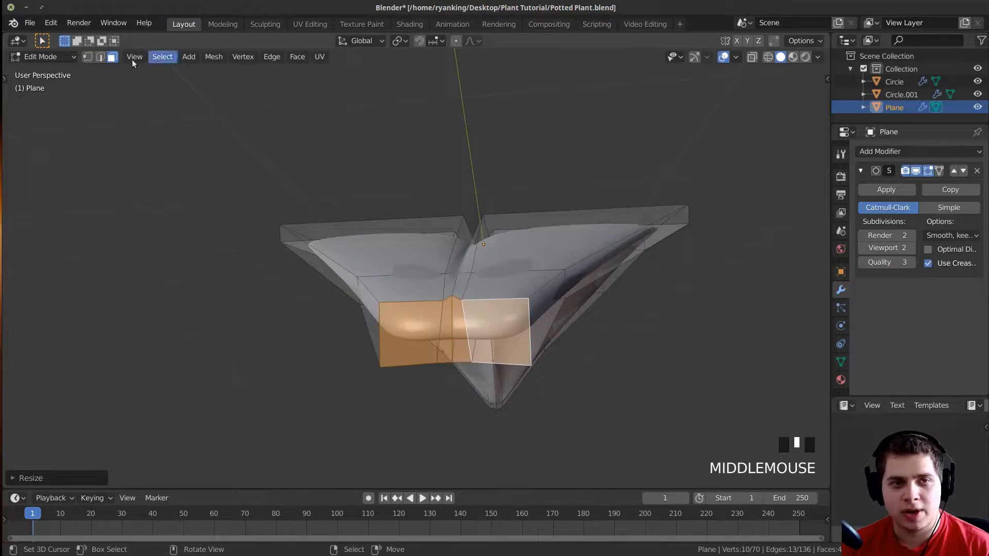
# Open the add-on preferences, search for "loop", and check the LoopTools entry and its details.
pyautogui.click(29, 23)
pyautogui.moveTo(46, 23)
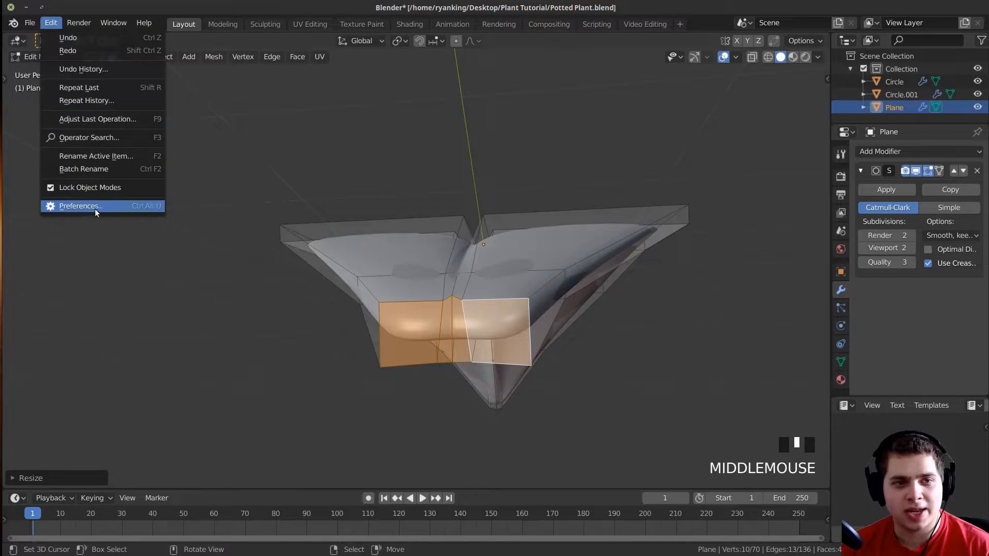
pyautogui.click(102, 208)
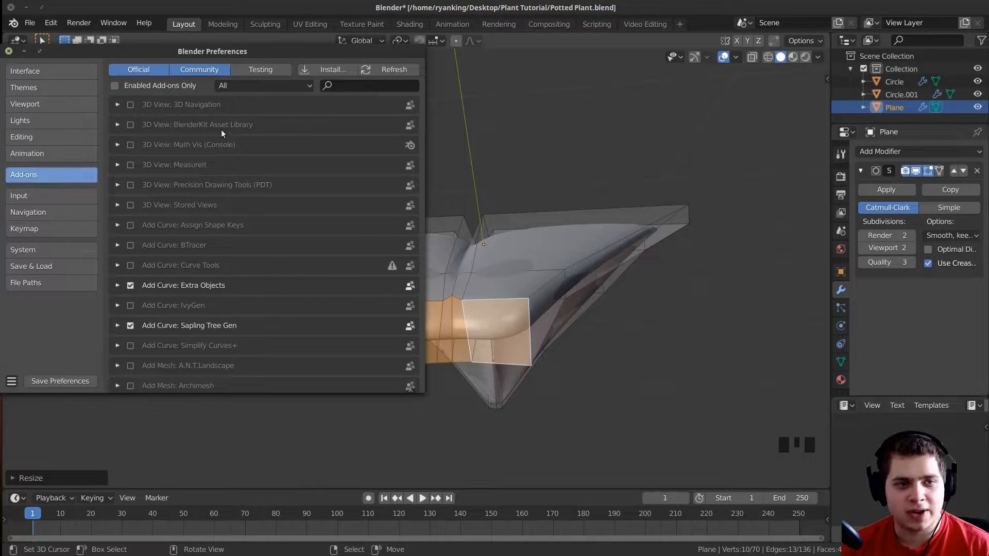
pyautogui.click(352, 87)
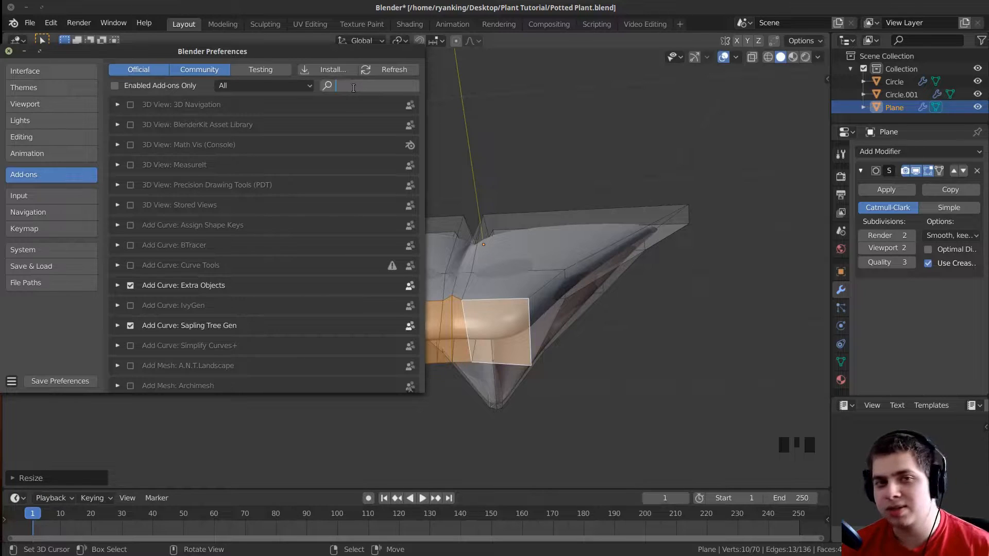
pyautogui.write('loop')
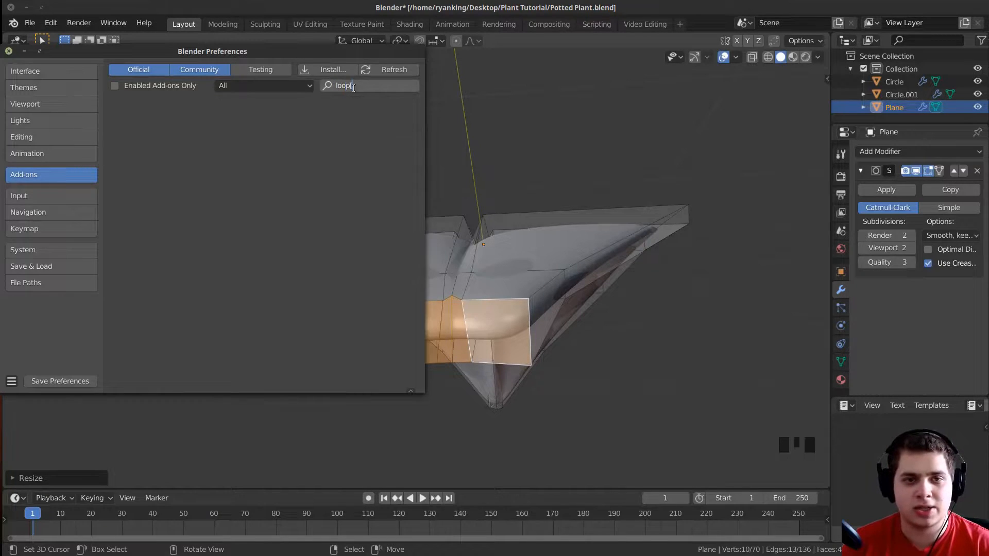
pyautogui.press('Return')
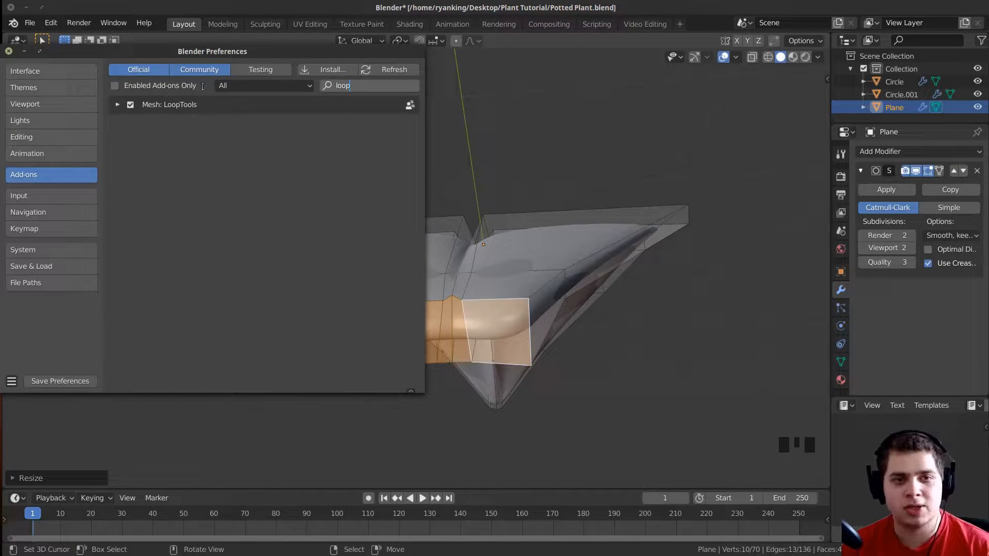
pyautogui.click(119, 104)
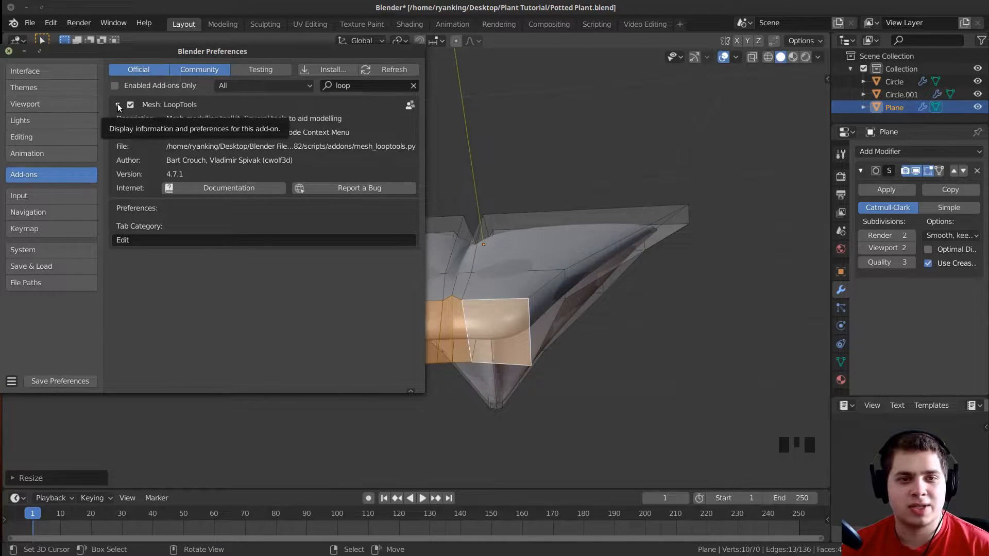
pyautogui.click(117, 105)
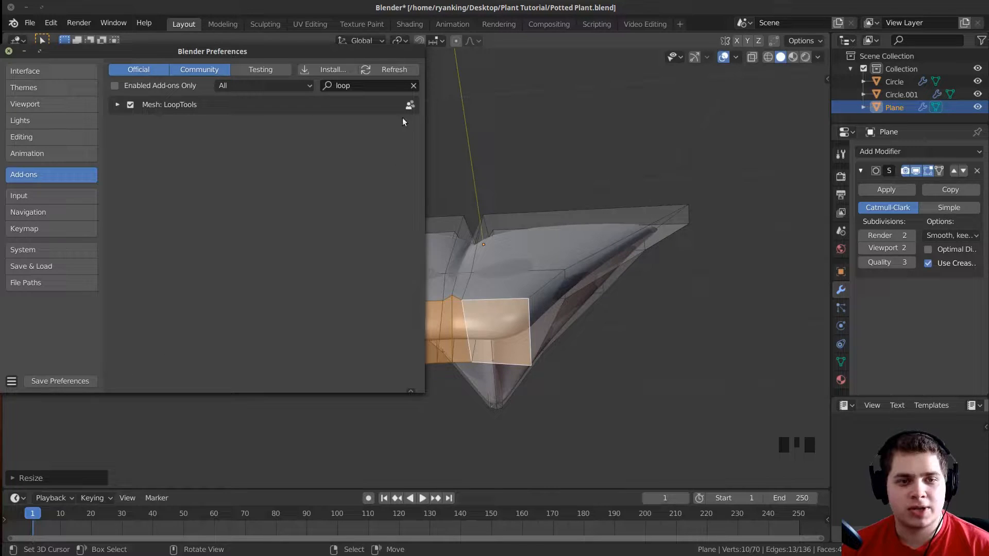
# Search the add-ons for "node", check the Node Wrangler details, and close the preferences.
pyautogui.write('node')
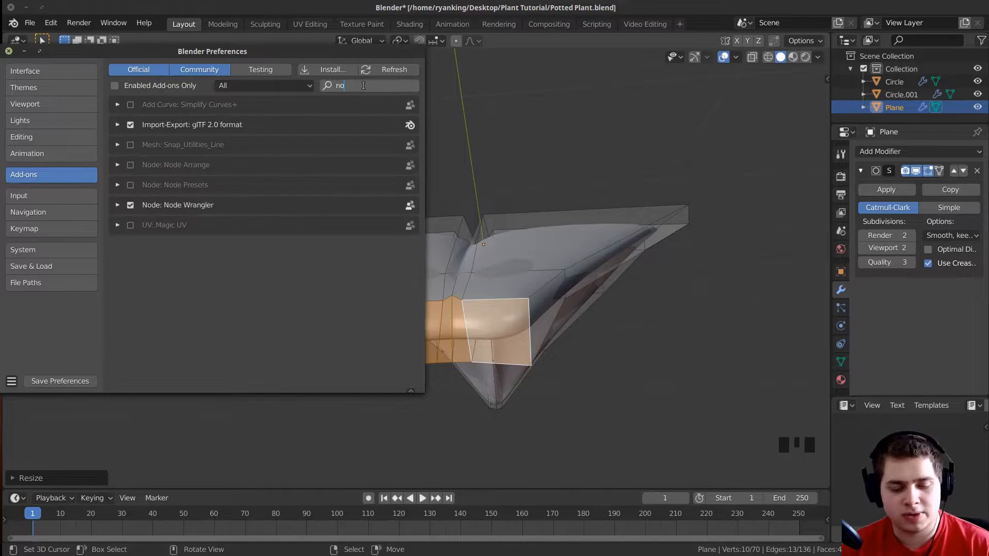
pyautogui.click(118, 145)
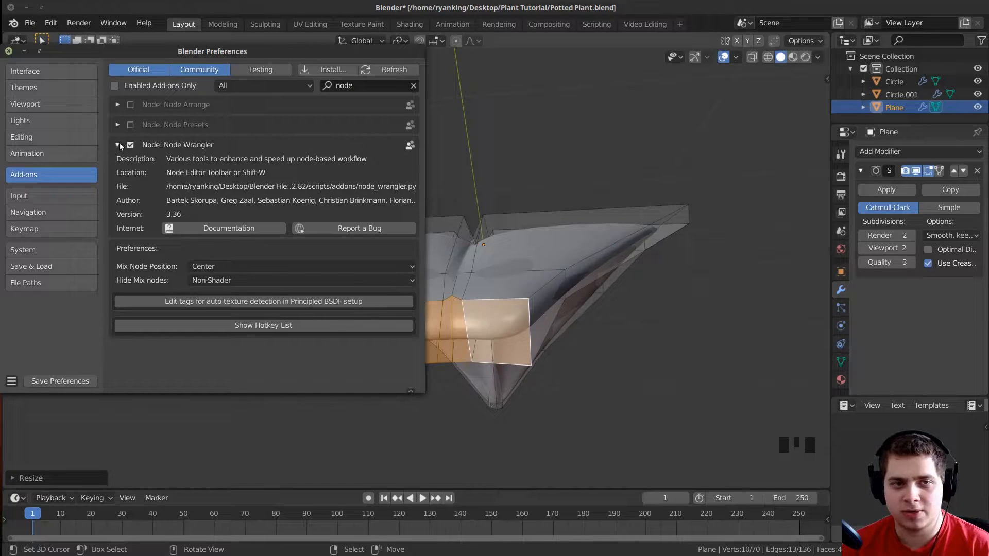
pyautogui.click(118, 145)
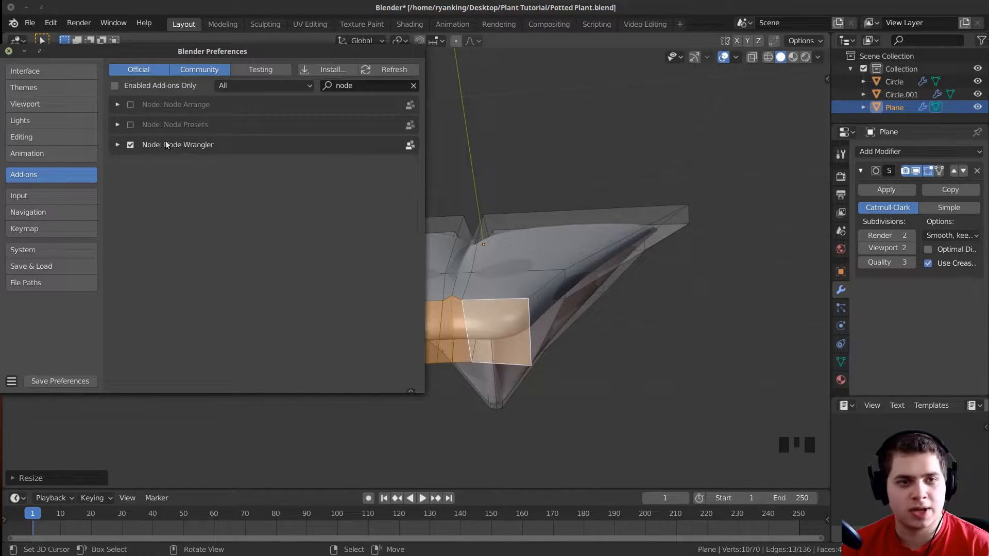
pyautogui.click(8, 51)
# Round the selected stem end faces into a circle with the LoopTools Circle operation.
pyautogui.moveTo(392, 192); pyautogui.dragTo(674, 220, button='middle')
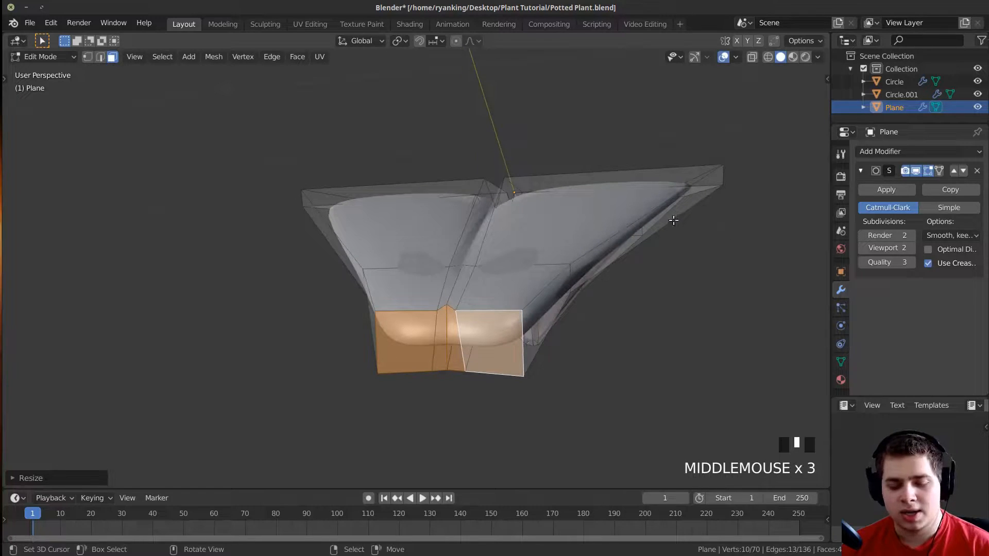
pyautogui.press('n')
pyautogui.click(822, 152)
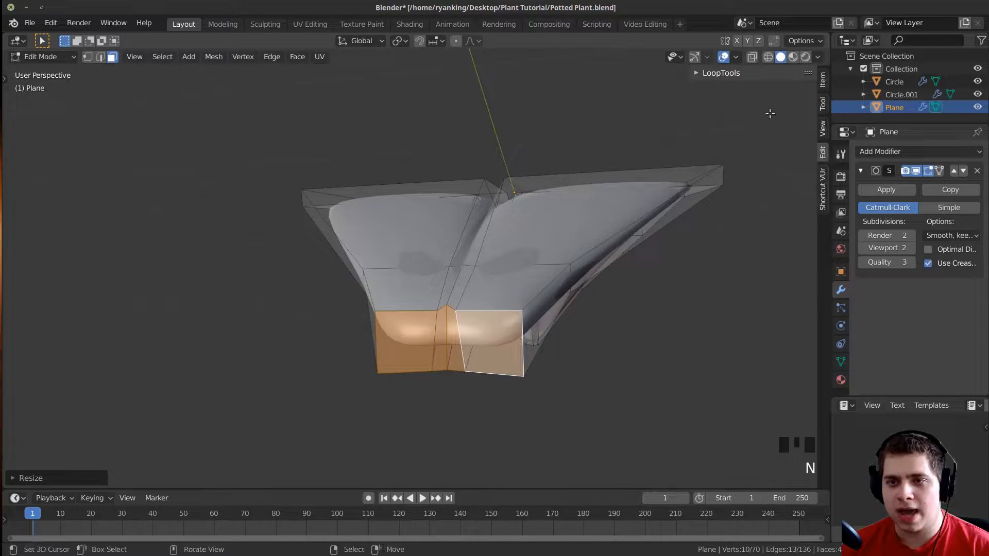
pyautogui.click(718, 74)
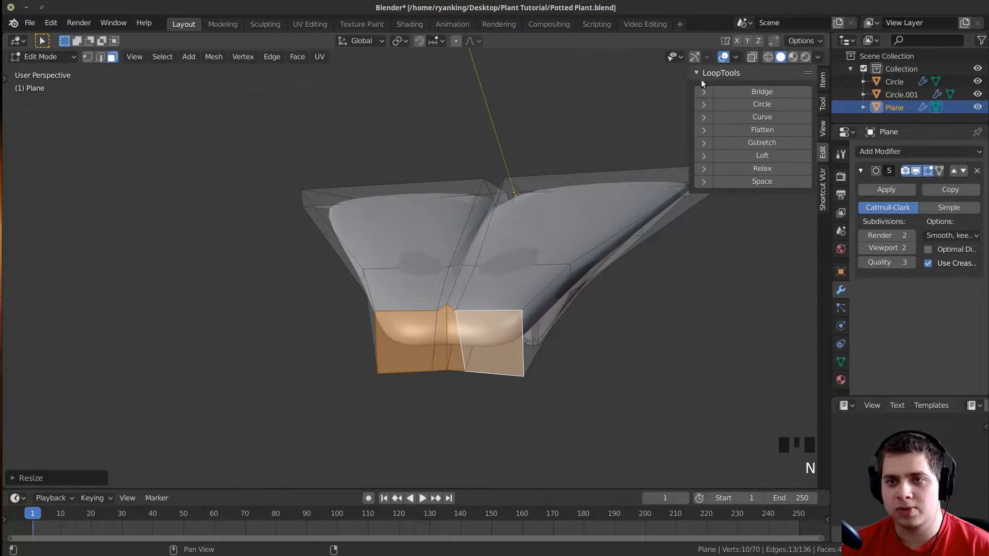
pyautogui.moveTo(427, 380); pyautogui.dragTo(453, 354, button='middle')
pyautogui.click(753, 104)
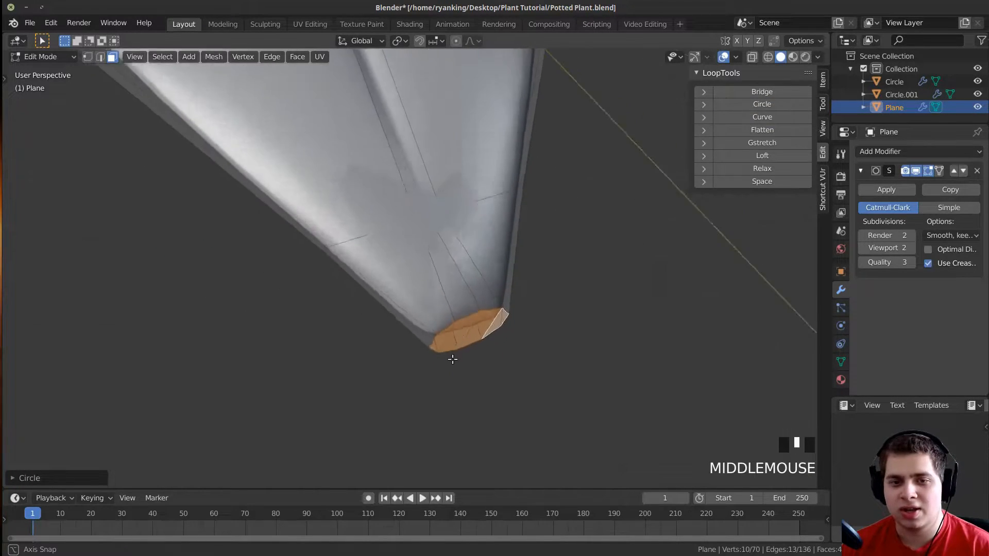
pyautogui.press('Tab')
pyautogui.scroll(2, 438, 259)
pyautogui.press('Tab')
# Return to Object Mode, lift the whole leaf above the pot's height, and hide the sidebar.
pyautogui.moveTo(437, 259); pyautogui.dragTo(524, 230, button='middle')
pyautogui.scroll(-6, 415, 307)
pyautogui.scroll(-1, 524, 230)
pyautogui.scroll(-3, 523, 230)
pyautogui.press('Tab')
pyautogui.keyDown('shift'); pyautogui.moveTo(508, 301); pyautogui.dragTo(514, 328, button='middle'); pyautogui.keyUp('shift')
pyautogui.press('g')
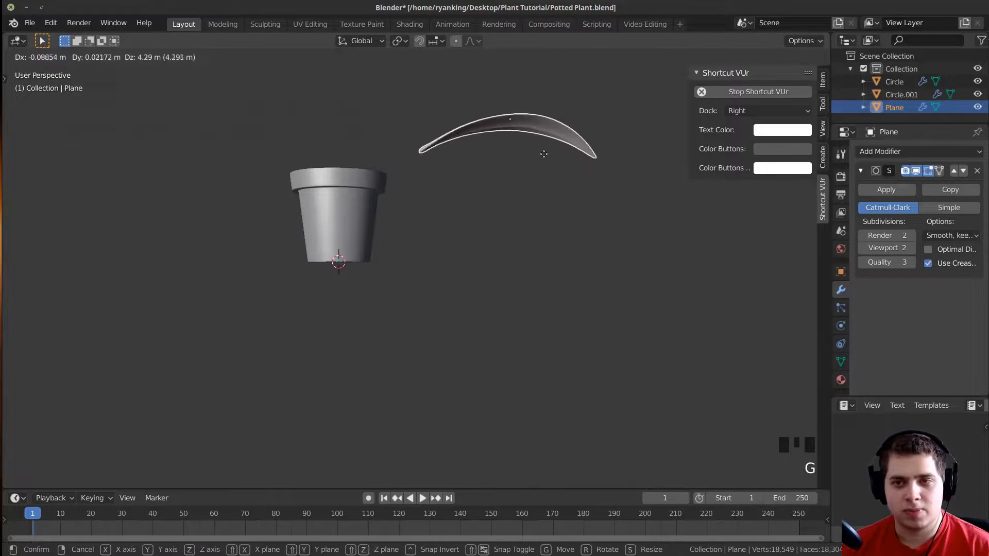
pyautogui.click(535, 135)
pyautogui.keyDown('shift'); pyautogui.moveTo(534, 135); pyautogui.dragTo(505, 249, button='middle'); pyautogui.keyUp('shift')
pyautogui.press('n')
pyautogui.keyDown('shift'); pyautogui.moveTo(532, 165); pyautogui.dragTo(509, 270, button='middle'); pyautogui.keyUp('shift')
# Scale the leaf down in the right view and position it above the pot.
pyautogui.press('KP_1')
pyautogui.press('KP_3')
pyautogui.scroll(2, 575, 227)
pyautogui.scroll(-3, 591, 244)
pyautogui.keyDown('shift'); pyautogui.moveTo(591, 243); pyautogui.dragTo(592, 254, button='middle'); pyautogui.keyUp('shift')
pyautogui.press('s')
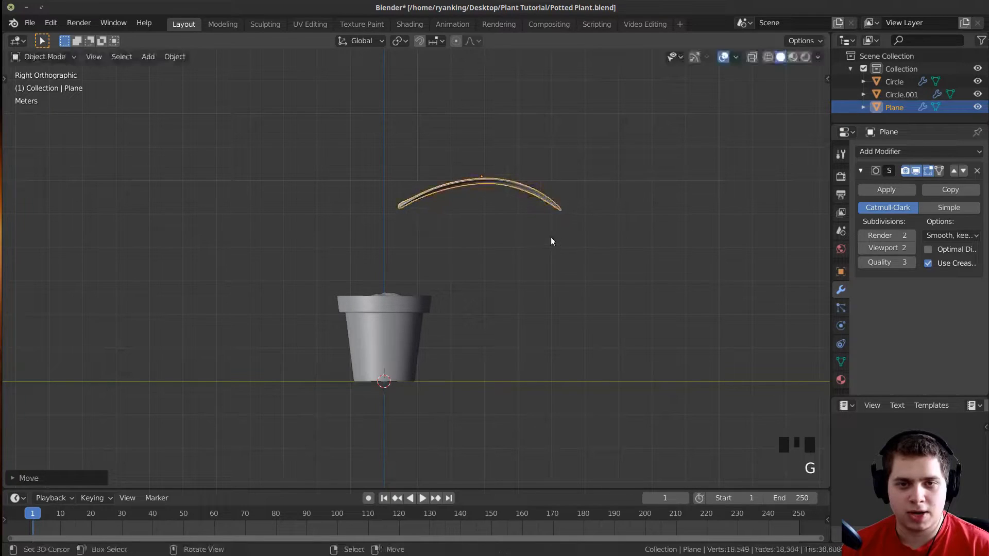
pyautogui.click(456, 249)
pyautogui.scroll(3, 519, 259)
pyautogui.keyDown('shift'); pyautogui.moveTo(476, 250); pyautogui.dragTo(494, 210, button='middle'); pyautogui.keyUp('shift')
pyautogui.press('g')
pyautogui.click(537, 263)
# Extrude the leaf's stem end outward as a new segment and rotate and move it to bend down toward the pot.
pyautogui.scroll(1, 523, 264)
pyautogui.press('Tab')
pyautogui.scroll(1, 494, 210)
pyautogui.rightClick(476, 203)
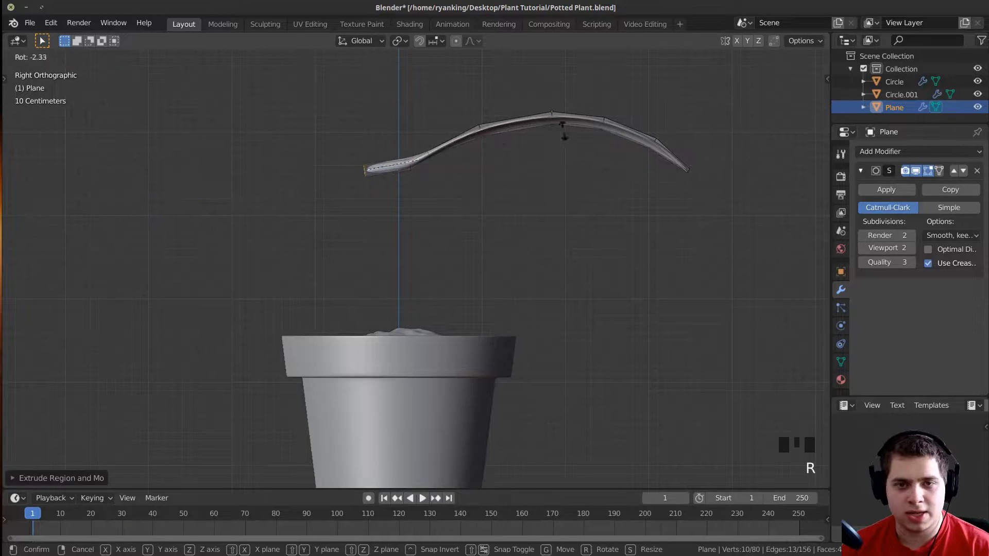
pyautogui.click(436, 135)
pyautogui.press('g')
pyautogui.press('g')
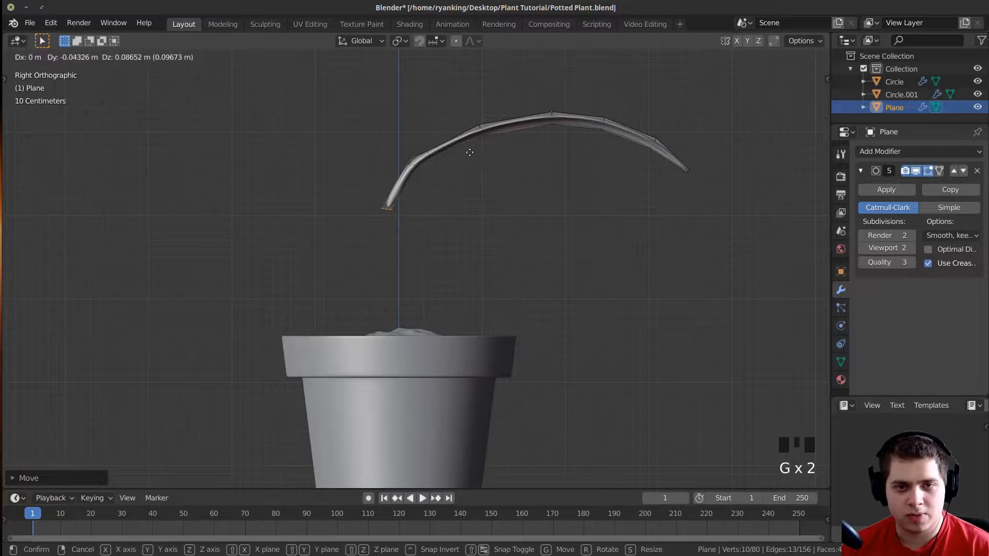
pyautogui.click(472, 212)
# Extend the stem downward with further extruded segments, adjusting their size and position so the lower end sits inside the soil.
pyautogui.keyDown('shift'); pyautogui.moveTo(472, 213); pyautogui.dragTo(496, 202, button='middle'); pyautogui.keyUp('shift')
pyautogui.press('s')
pyautogui.press('Return')
pyautogui.click(499, 208)
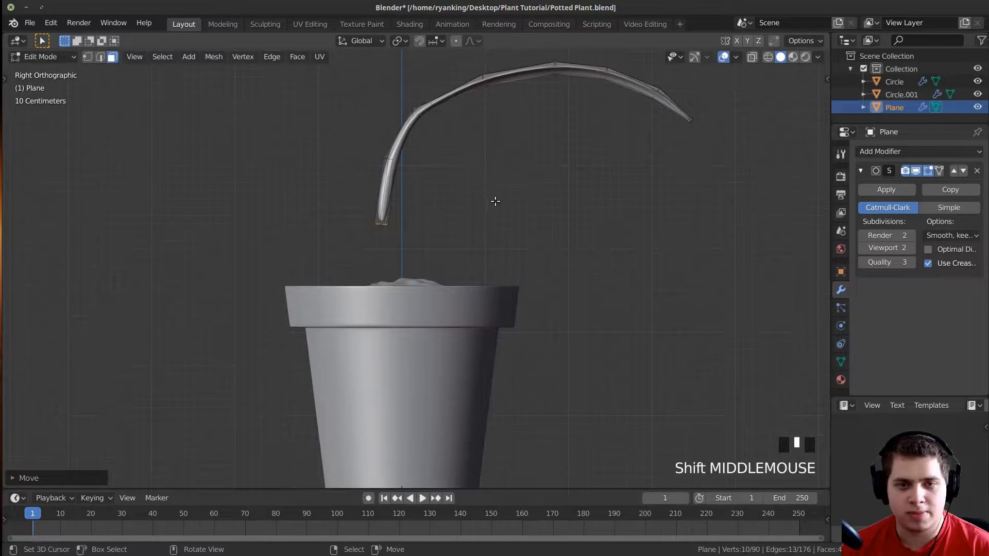
pyautogui.press('Tab')
pyautogui.moveTo(513, 270)
pyautogui.mouseDown(button='middle')
pyautogui.moveTo(540, 295)
pyautogui.moveTo(490, 268)
pyautogui.moveTo(495, 236)
pyautogui.moveTo(624, 340)
pyautogui.moveTo(552, 279)
pyautogui.moveTo(525, 284)
pyautogui.mouseUp(button='middle')
pyautogui.press('g')
pyautogui.click(502, 241)
pyautogui.press('g')
pyautogui.click(624, 339)
pyautogui.press('Tab')
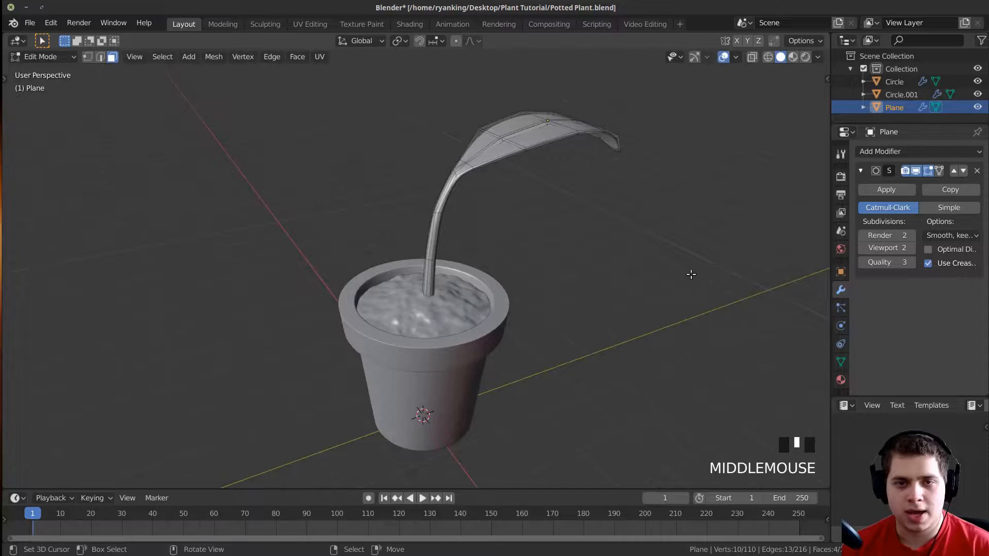
# In the right wireframe view, select the leaf and upper stem vertices and rotate them to lean over more.
pyautogui.press('KP_1')
pyautogui.press('KP_6')
pyautogui.press('KP_3')
pyautogui.hotkey('shift', 'z')
pyautogui.keyDown('shift'); pyautogui.moveTo(671, 282); pyautogui.dragTo(561, 243, button='middle'); pyautogui.keyUp('shift')
pyautogui.press('1')
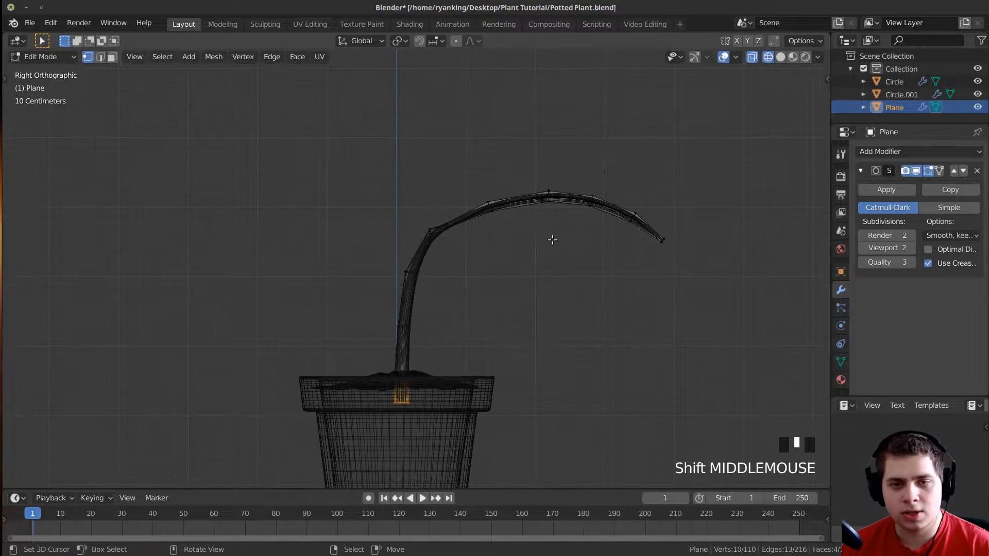
pyautogui.keyDown('shift'); pyautogui.moveTo(409, 189); pyautogui.dragTo(376, 188, button='middle'); pyautogui.keyUp('shift')
pyautogui.press('b')
pyautogui.moveTo(302, 120); pyautogui.dragTo(686, 305)
pyautogui.press('r')
pyautogui.click(666, 322)
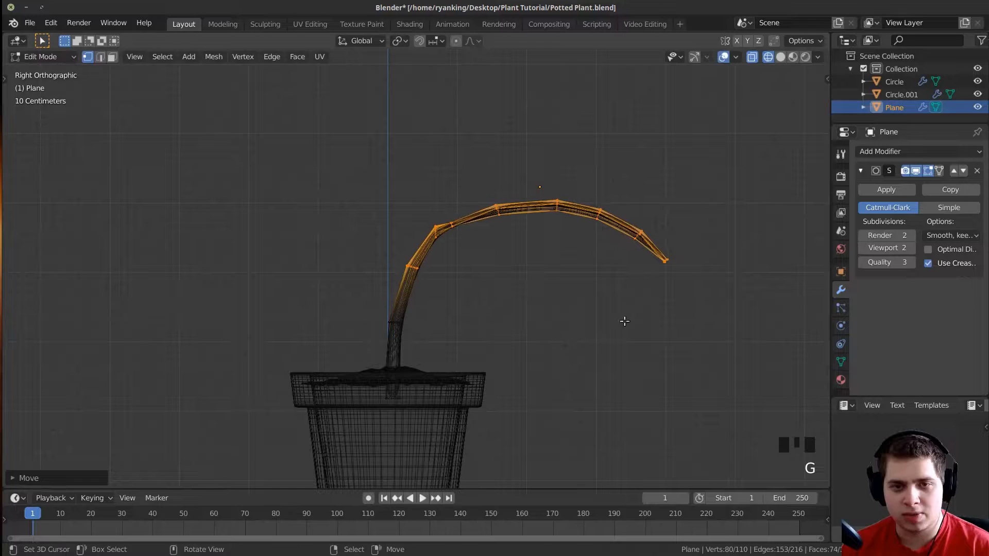
# Rotate the leaf sections further to round the arch, and return to Object Mode.
pyautogui.press('r')
pyautogui.click(551, 269)
pyautogui.press('r')
pyautogui.click(535, 264)
pyautogui.press('Tab')
pyautogui.hotkey('shift', 'z')
pyautogui.moveTo(535, 264)
pyautogui.mouseDown(button='middle')
pyautogui.moveTo(490, 293)
pyautogui.moveTo(438, 265)
pyautogui.mouseUp(button='middle')
# In the right wireframe view, scale the selected leaf vertices along Y and move them back toward the pot.
pyautogui.press('KP_1')
pyautogui.press('KP_3')
pyautogui.hotkey('shift', 'z')
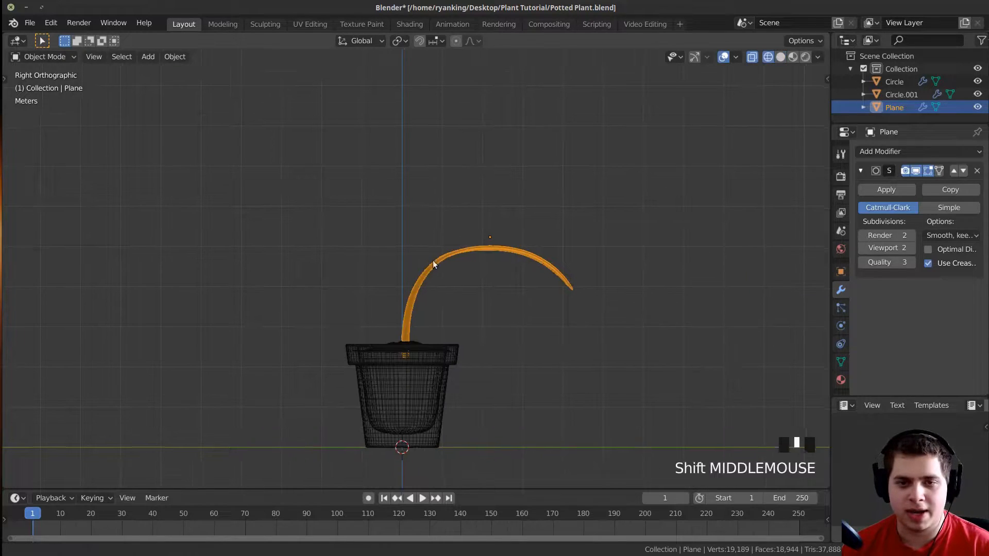
pyautogui.scroll(3, 636, 296)
pyautogui.press('Tab')
pyautogui.press('s')
pyautogui.rightClick(769, 277)
pyautogui.press('s')
pyautogui.press('y')
pyautogui.click(730, 269)
pyautogui.press('g')
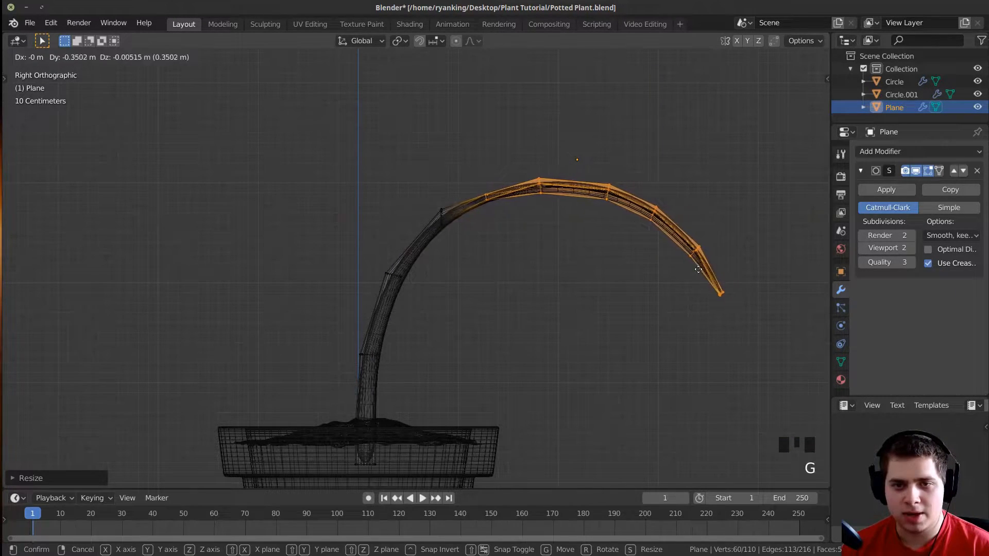
pyautogui.click(691, 270)
# Box-select the leaf and upper stem sections and shift them toward the pot's centre to smooth the stem's curve.
pyautogui.hotkey('alt', 'a')
pyautogui.moveTo(405, 135); pyautogui.dragTo(741, 341)
pyautogui.press('g')
pyautogui.click(720, 338)
pyautogui.press('b')
pyautogui.moveTo(363, 241); pyautogui.dragTo(459, 303)
pyautogui.press('g')
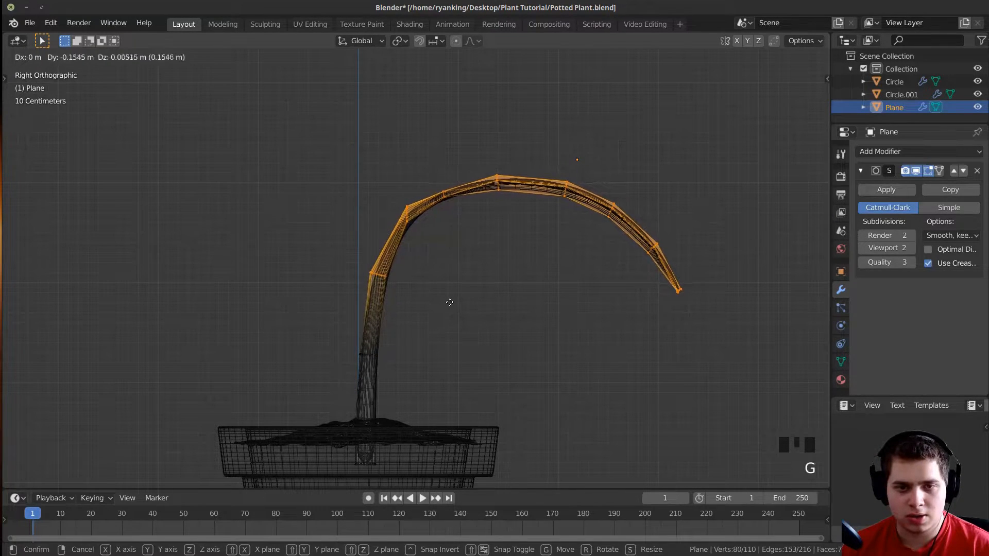
pyautogui.click(449, 301)
# Add an edge loop to the stem just above the soil.
pyautogui.press('Tab')
pyautogui.moveTo(449, 302); pyautogui.dragTo(412, 330, button='middle')
pyautogui.keyDown('shift'); pyautogui.moveTo(412, 329); pyautogui.dragTo(442, 297, button='middle'); pyautogui.keyUp('shift')
pyautogui.scroll(2, 508, 242)
pyautogui.scroll(-1, 381, 250)
pyautogui.press('Tab')
pyautogui.scroll(5, 442, 297)
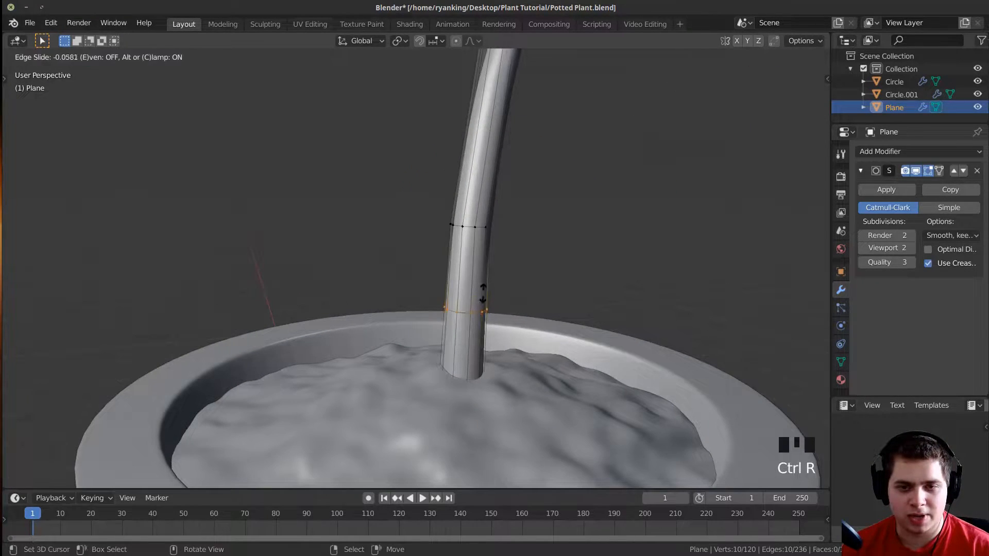
pyautogui.moveTo(468, 289); pyautogui.dragTo(566, 328, button='middle')
# Extrude the new edge loop into a side branch, tilting its end and moving it away from the main stem.
pyautogui.press('e')
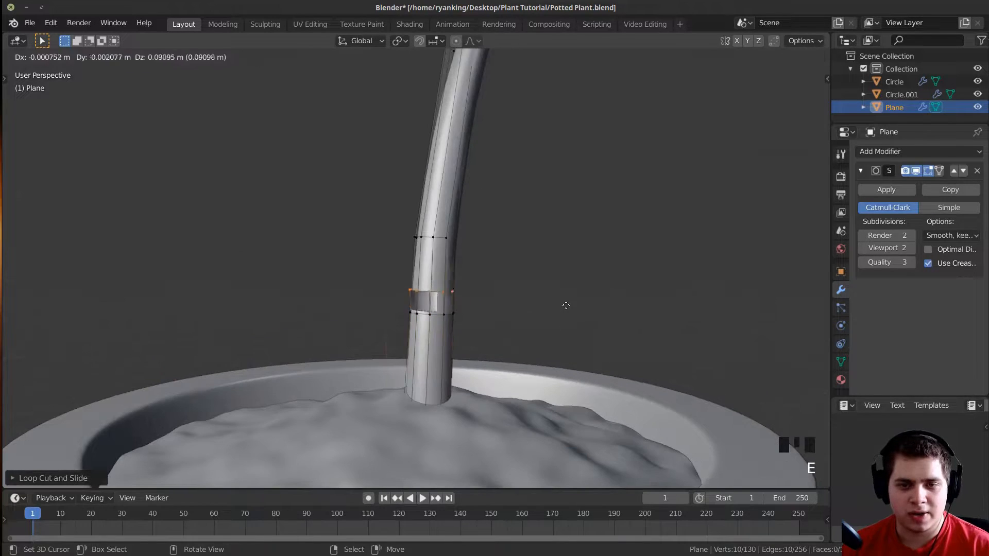
pyautogui.click(592, 168)
pyautogui.press('g')
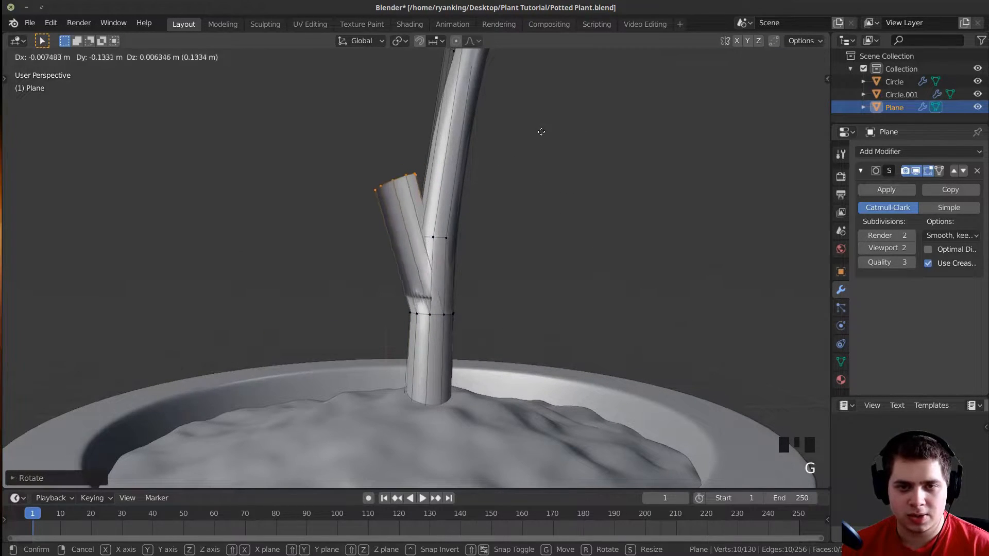
pyautogui.click(511, 121)
pyautogui.press('g')
pyautogui.click(512, 164)
# Reposition, rotate and scale the branch's open end so it angles diagonally out over the soil.
pyautogui.moveTo(561, 160); pyautogui.dragTo(644, 225, button='middle')
pyautogui.press('g')
pyautogui.click(579, 239)
pyautogui.moveTo(579, 239); pyautogui.dragTo(644, 330, button='middle')
pyautogui.press('r')
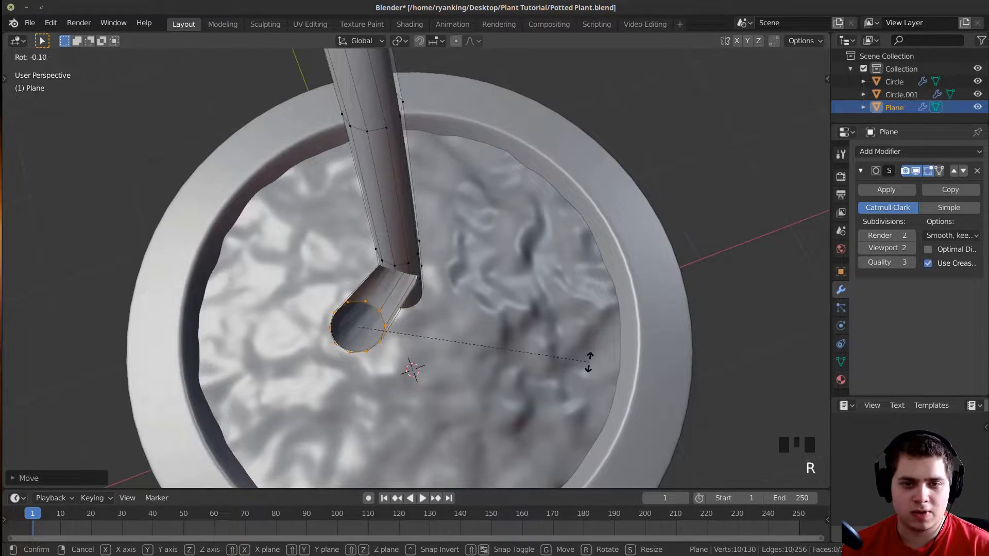
pyautogui.click(582, 356)
pyautogui.moveTo(583, 356); pyautogui.dragTo(444, 192, button='middle')
pyautogui.press('s')
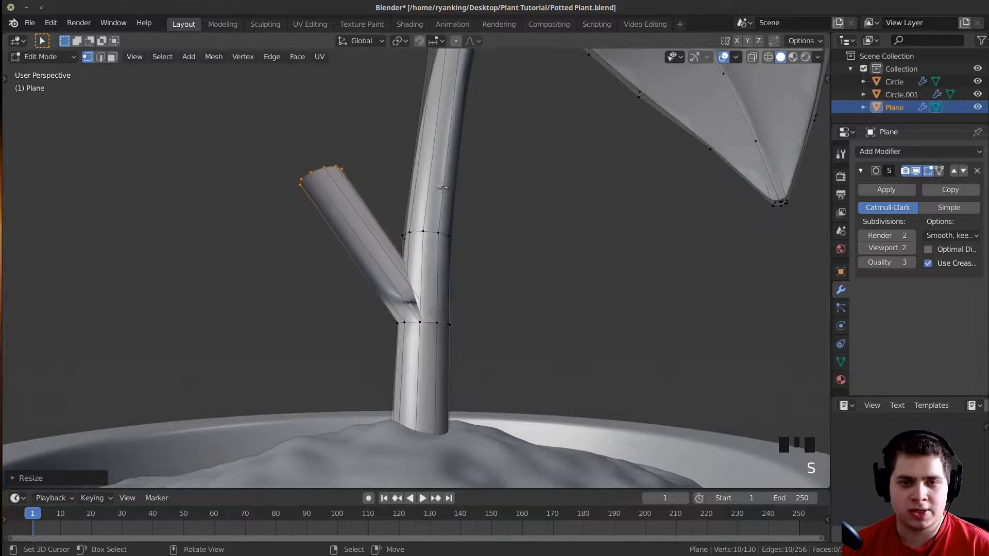
pyautogui.click(455, 153)
# Select the entire leaf and branch mesh and recalculate its normals to face outward.
pyautogui.scroll(4, 532, 320)
pyautogui.moveTo(532, 320); pyautogui.dragTo(469, 264, button='middle')
pyautogui.moveTo(493, 207); pyautogui.dragTo(329, 257, button='middle')
pyautogui.scroll(-2, 491, 276)
pyautogui.press('a')
pyautogui.press('a')
pyautogui.press('a')
pyautogui.press('a')
pyautogui.press('a')
pyautogui.press('a')
pyautogui.moveTo(455, 225); pyautogui.dragTo(459, 221, button='middle')
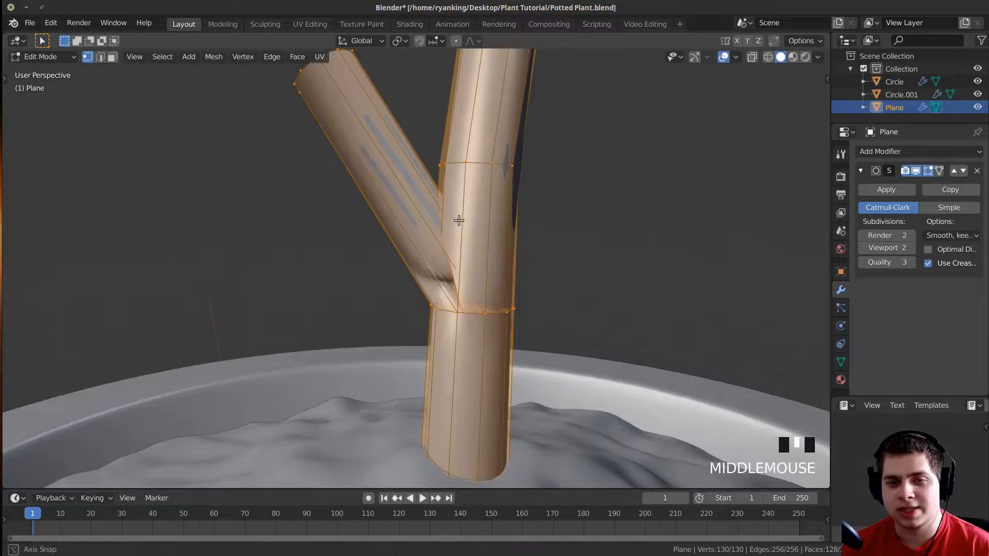
pyautogui.scroll(1, 458, 217)
pyautogui.hotkey('shift', 'n')
pyautogui.moveTo(393, 216); pyautogui.dragTo(496, 198, button='middle')
pyautogui.press('Tab')
pyautogui.scroll(-2, 317, 225)
pyautogui.scroll(-4, 473, 276)
pyautogui.scroll(4, 463, 261)
# Select the branch's end loop, scale it down and move it to make the branch thinner toward the tip.
pyautogui.press('Tab')
pyautogui.scroll(2, 411, 269)
pyautogui.moveTo(412, 269); pyautogui.dragTo(431, 256, button='middle')
pyautogui.scroll(1, 398, 254)
pyautogui.keyDown('alt'); pyautogui.rightClick(393, 246); pyautogui.keyUp('alt')
pyautogui.scroll(-2, 399, 250)
pyautogui.press('s')
pyautogui.click(574, 283)
pyautogui.press('g')
pyautogui.click(561, 281)
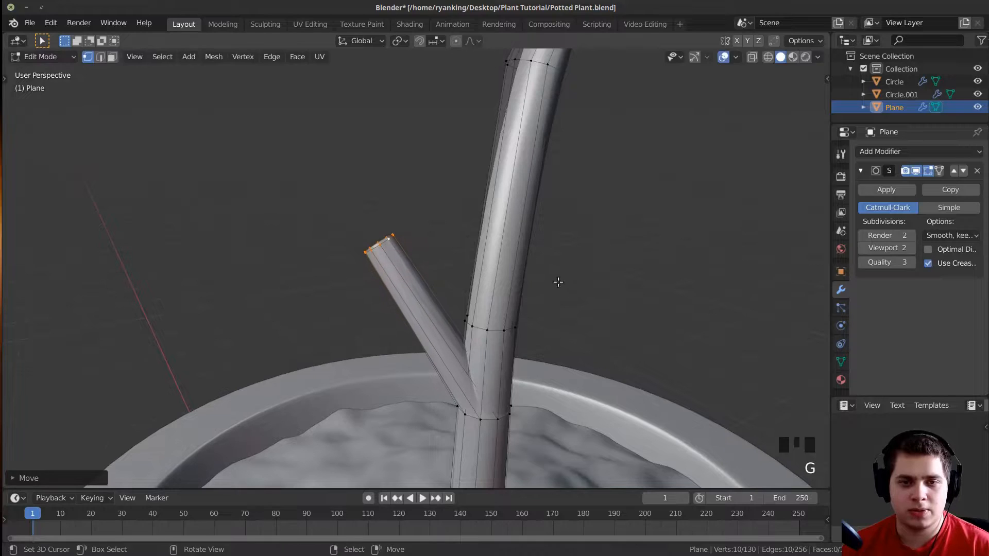
pyautogui.moveTo(561, 280); pyautogui.dragTo(549, 237, button='middle')
pyautogui.press('s')
pyautogui.click(553, 330)
# Extend the branch with two more extruded segments, rotating, moving and shrinking the ends so it arches outward and tapers.
pyautogui.keyDown('shift'); pyautogui.moveTo(552, 329); pyautogui.dragTo(582, 409, button='middle'); pyautogui.keyUp('shift')
pyautogui.scroll(1, 515, 369)
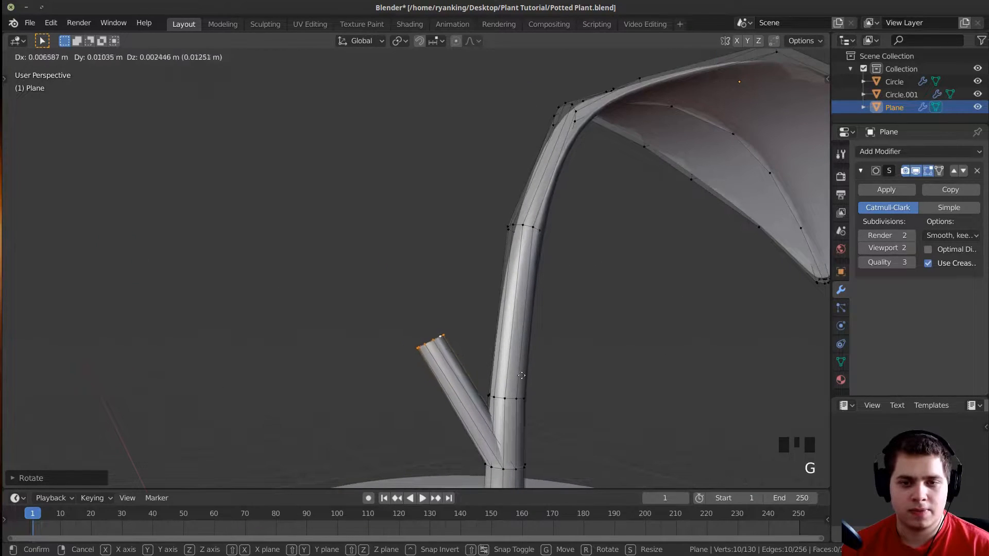
pyautogui.click(457, 213)
pyautogui.press('g')
pyautogui.click(436, 192)
pyautogui.keyDown('shift'); pyautogui.moveTo(435, 192); pyautogui.dragTo(515, 200, button='middle'); pyautogui.keyUp('shift')
pyautogui.press('r')
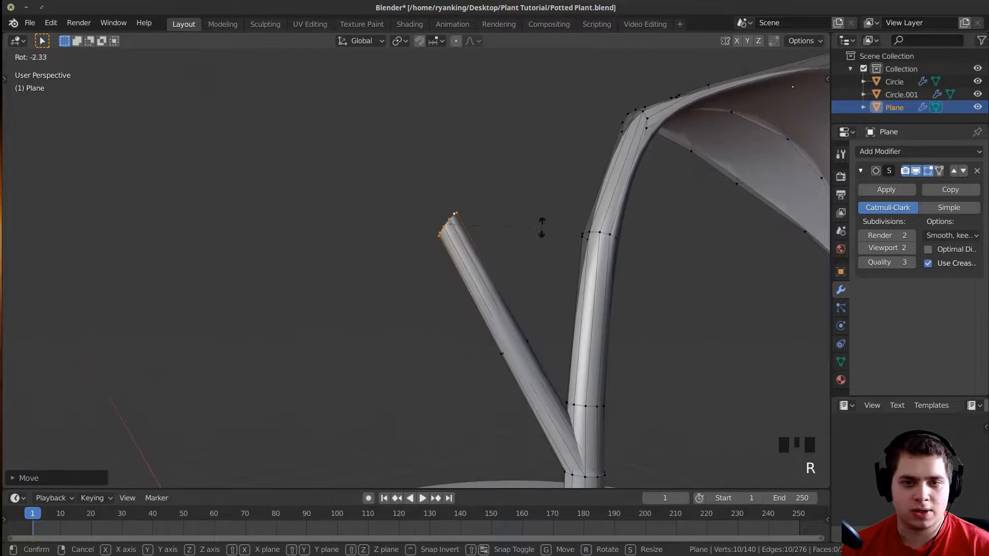
pyautogui.click(528, 196)
pyautogui.press('g')
pyautogui.scroll(-4, 606, 294)
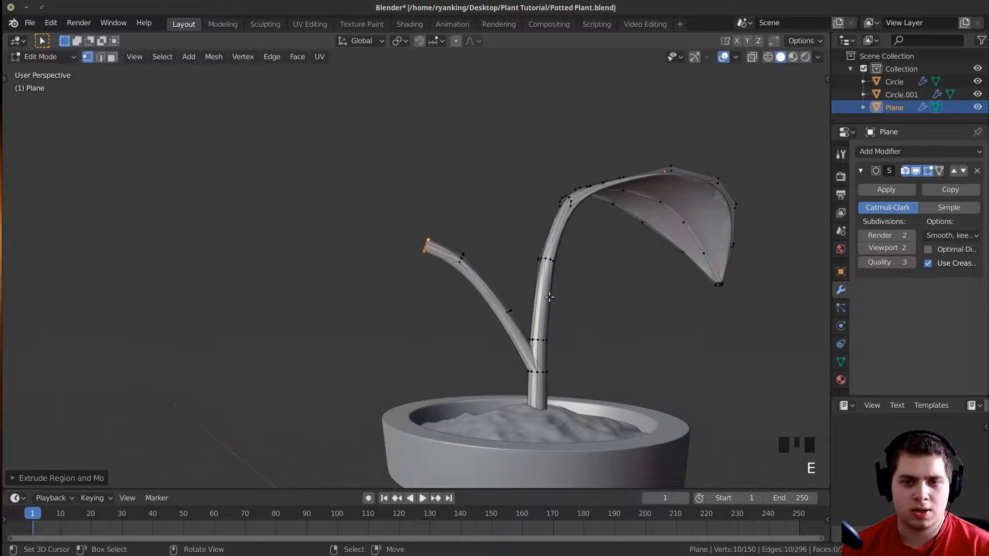
pyautogui.moveTo(548, 292); pyautogui.dragTo(546, 383, button='middle')
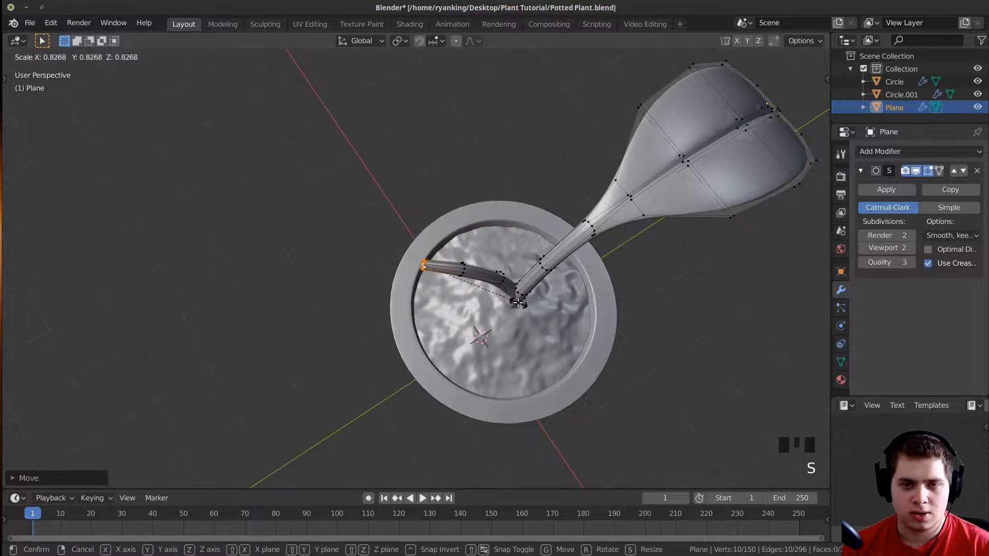
pyautogui.click(517, 303)
# In the top wireframe view, select the branch's outer segment and rotate it into line with the rest of the branch.
pyautogui.press('KP_7')
pyautogui.scroll(2, 453, 333)
pyautogui.moveTo(389, 339); pyautogui.dragTo(464, 417)
pyautogui.press('r')
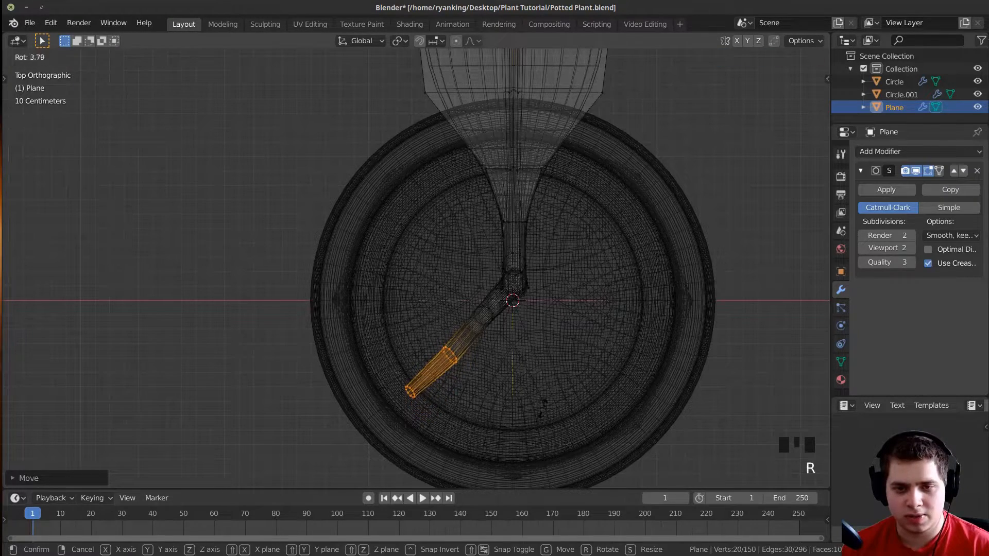
pyautogui.click(544, 406)
pyautogui.moveTo(544, 406); pyautogui.dragTo(575, 290, button='middle')
# Select the edge loop at the branch's bend, then shrink and move it to smooth the curve.
pyautogui.scroll(3, 329, 287)
pyautogui.keyDown('shift'); pyautogui.moveTo(396, 293); pyautogui.dragTo(343, 268, button='middle'); pyautogui.keyUp('shift')
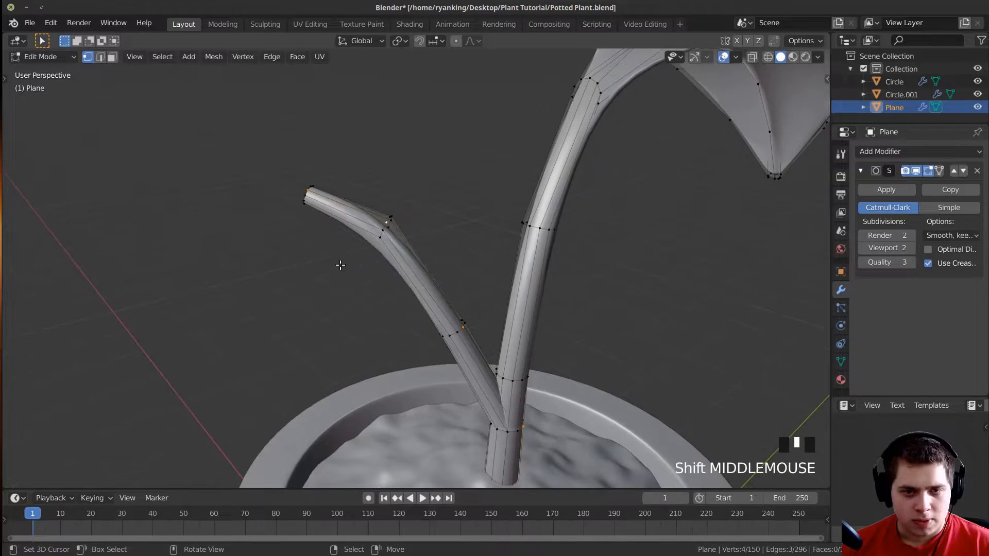
pyautogui.keyDown('alt'); pyautogui.rightClick(386, 224); pyautogui.keyUp('alt')
pyautogui.keyDown('shift'); pyautogui.moveTo(433, 238); pyautogui.dragTo(449, 271, button='middle'); pyautogui.keyUp('shift')
pyautogui.scroll(4, 448, 271)
pyautogui.press('s')
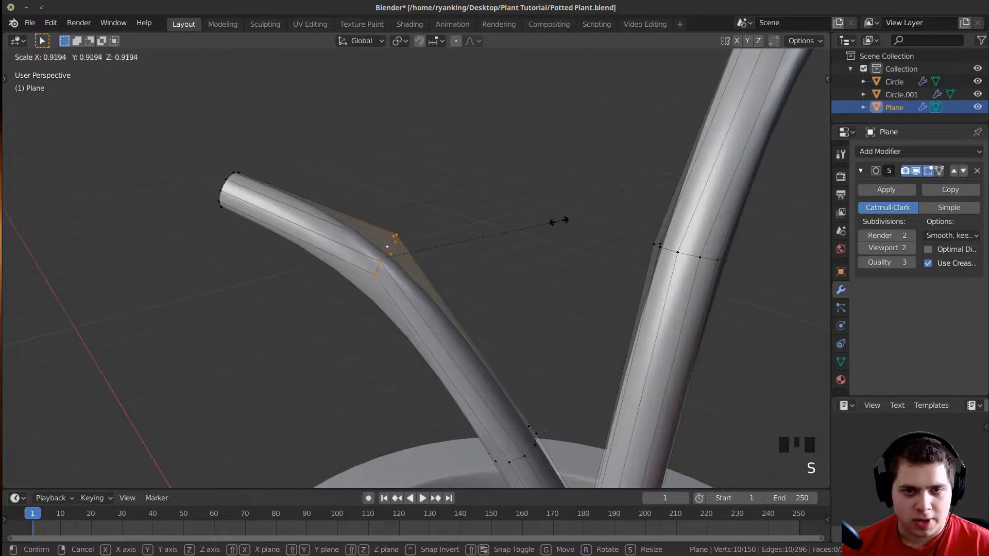
pyautogui.click(530, 237)
pyautogui.press('g')
pyautogui.click(515, 258)
pyautogui.press('Tab')
pyautogui.moveTo(514, 258); pyautogui.dragTo(582, 340, button='middle')
# Select all the vertices of the large leaf in wireframe, leaving the stem and side branch unselected.
pyautogui.press('Tab')
pyautogui.scroll(-2, 492, 323)
pyautogui.hotkey('shift', 'z')
pyautogui.keyDown('shift'); pyautogui.moveTo(466, 292); pyautogui.dragTo(499, 244, button='middle'); pyautogui.keyUp('shift')
pyautogui.hotkey('alt', 'a')
pyautogui.scroll(-2, 458, 268)
pyautogui.press('b')
pyautogui.moveTo(420, 171); pyautogui.dragTo(580, 262)
pyautogui.moveTo(580, 262); pyautogui.dragTo(533, 178, button='middle')
pyautogui.press('b')
pyautogui.moveTo(538, 177); pyautogui.dragTo(742, 371)
pyautogui.press('KP_7')
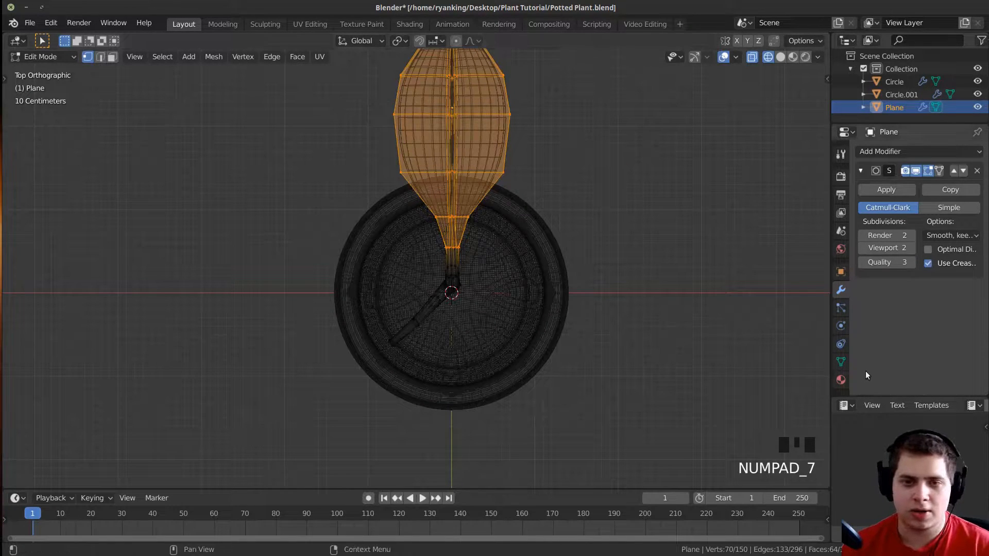
# Duplicate the leaf in top view, place the copy near the side branch, scale it down and rotate it to the branch's direction.
pyautogui.keyDown('shift'); pyautogui.moveTo(550, 248); pyautogui.dragTo(578, 139, button='middle'); pyautogui.keyUp('shift')
pyautogui.hotkey('shift', 'd')
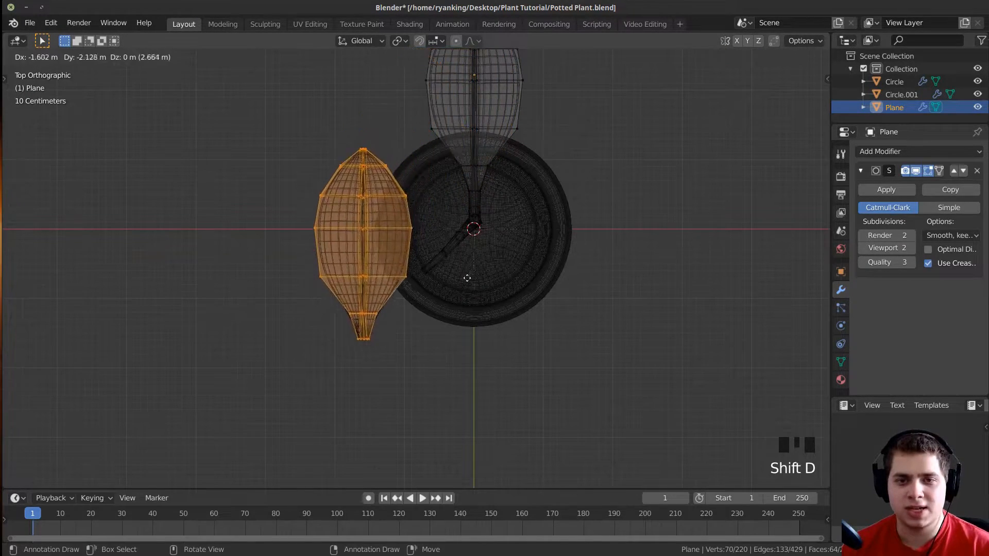
pyautogui.click(453, 283)
pyautogui.press('s')
pyautogui.click(585, 272)
pyautogui.press('r')
pyautogui.click(508, 222)
# Move and rotate the small leaf in top view until its base lines up with the side branch's tip.
pyautogui.scroll(3, 507, 222)
pyautogui.press('g')
pyautogui.click(536, 300)
pyautogui.press('r')
pyautogui.click(545, 319)
pyautogui.scroll(3, 564, 312)
pyautogui.press('g')
pyautogui.click(569, 295)
# Adjust the small leaf's height and tilt in solid perspective view so its base sits just off the branch's open end.
pyautogui.hotkey('shift', 'z')
pyautogui.moveTo(569, 296)
pyautogui.mouseDown(button='middle')
pyautogui.moveTo(508, 315)
pyautogui.moveTo(524, 142)
pyautogui.moveTo(524, 170)
pyautogui.mouseUp(button='middle')
pyautogui.press('g')
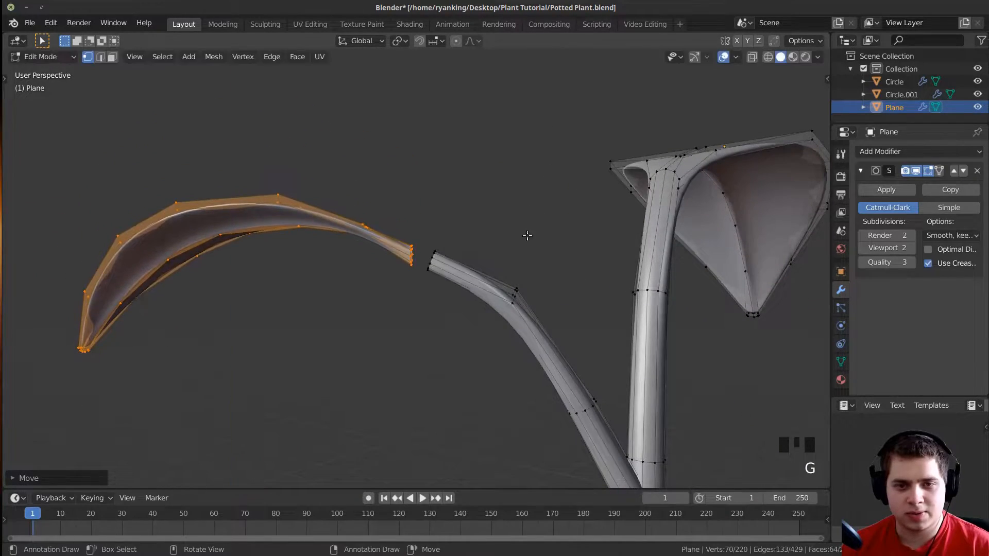
pyautogui.click(522, 235)
pyautogui.press('g')
pyautogui.click(517, 233)
pyautogui.moveTo(517, 234)
pyautogui.mouseDown(button='middle')
pyautogui.moveTo(510, 269)
pyautogui.moveTo(512, 226)
pyautogui.moveTo(463, 234)
pyautogui.moveTo(464, 289)
pyautogui.moveTo(512, 249)
pyautogui.mouseUp(button='middle')
pyautogui.press('r')
pyautogui.click(511, 233)
pyautogui.press('g')
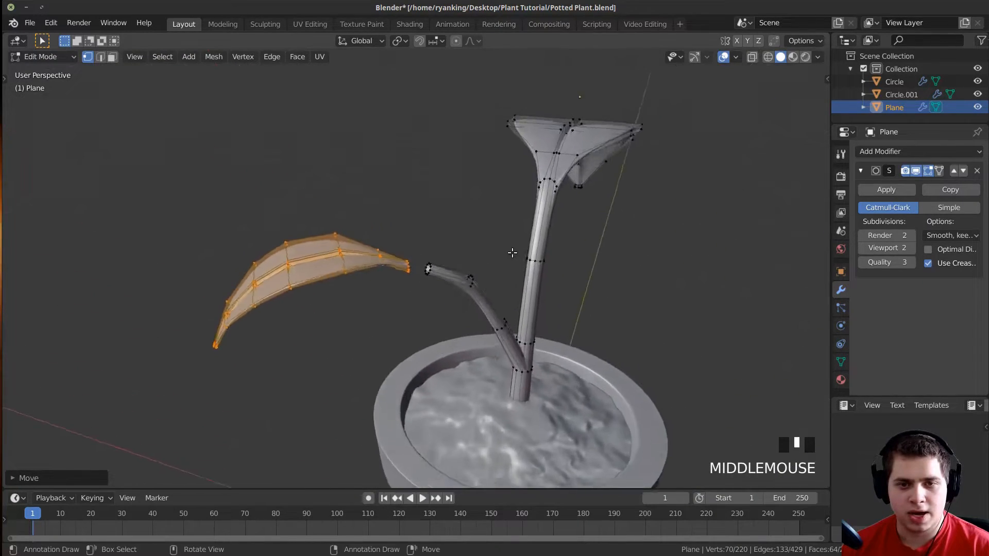
# Select the open edge loops at the branch's tip and at the small leaf's base together.
pyautogui.scroll(7, 430, 254)
pyautogui.keyDown('shift'); pyautogui.moveTo(430, 253); pyautogui.dragTo(452, 298, button='middle'); pyautogui.keyUp('shift')
pyautogui.scroll(3, 502, 309)
pyautogui.moveTo(551, 322); pyautogui.dragTo(338, 256, button='middle')
pyautogui.moveTo(534, 360); pyautogui.dragTo(577, 338, button='middle')
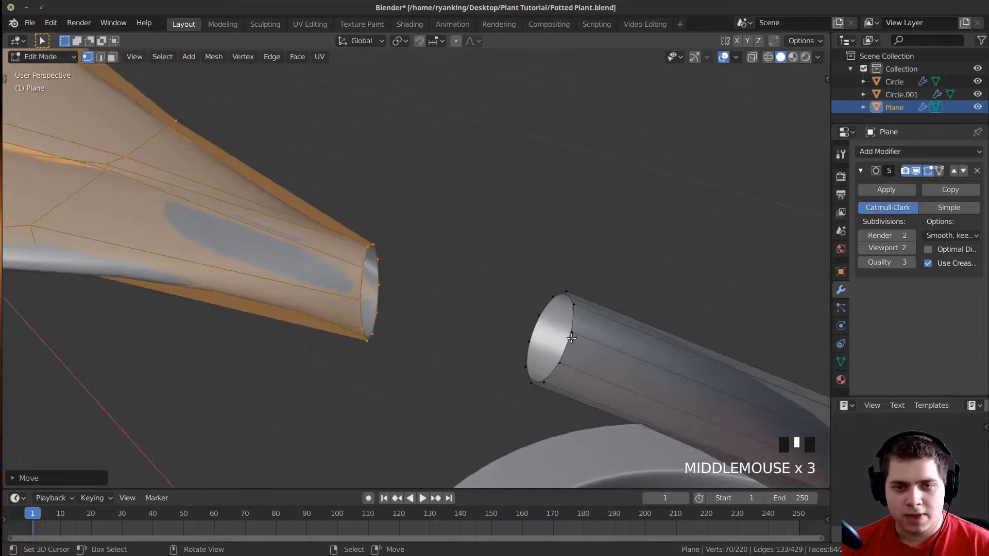
pyautogui.keyDown('alt'); pyautogui.rightClick(575, 319); pyautogui.keyUp('alt')
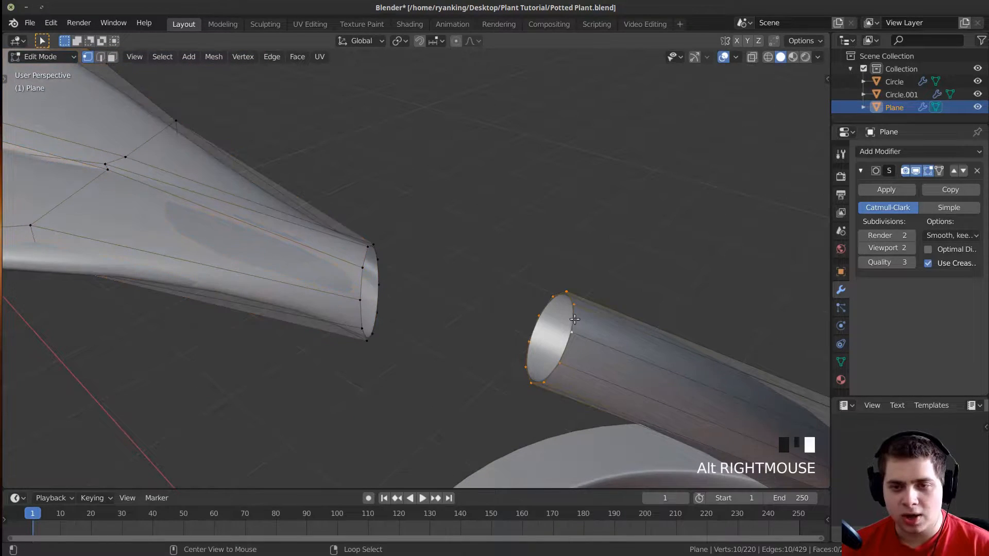
pyautogui.moveTo(592, 355); pyautogui.dragTo(550, 345, button='middle')
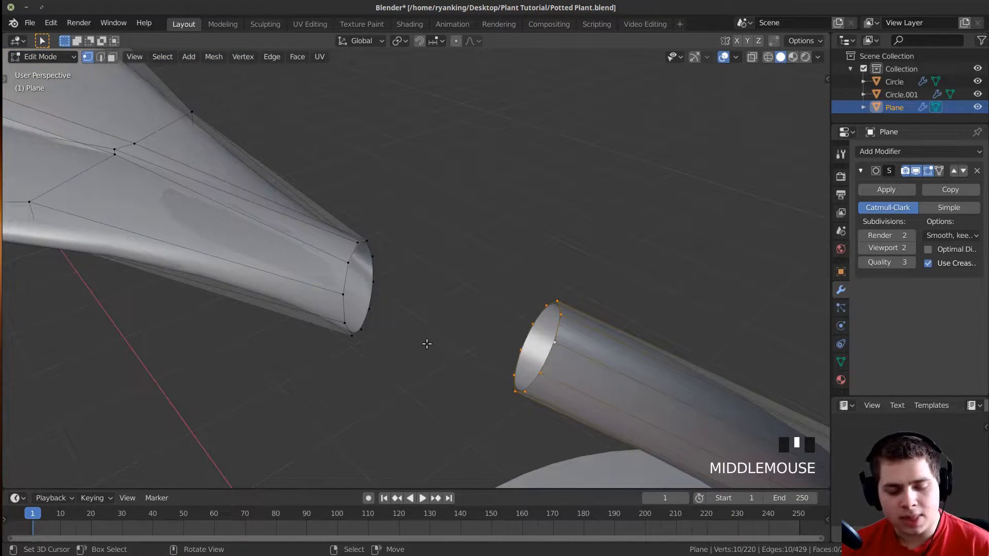
pyautogui.rightClick(346, 287)
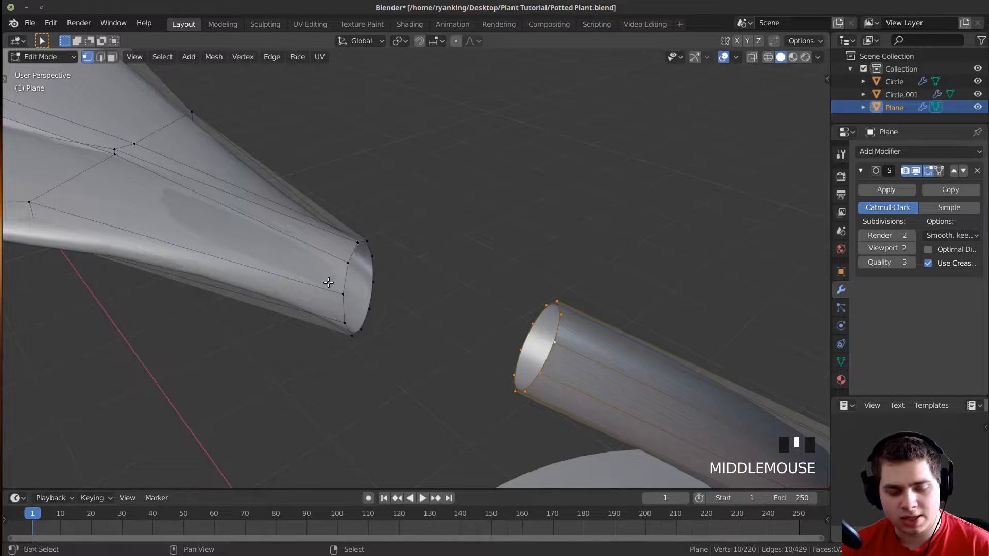
pyautogui.moveTo(423, 277); pyautogui.dragTo(392, 302, button='middle')
pyautogui.scroll(-1, 410, 289)
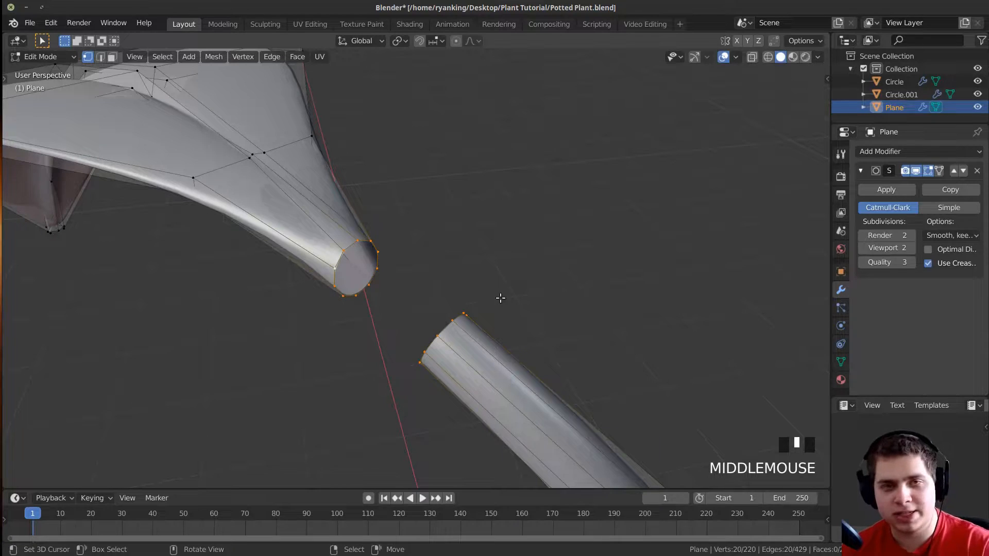
# Join the two loops with Bridge Edge Loops and scale the connecting section to smooth the joint.
pyautogui.press('F3')
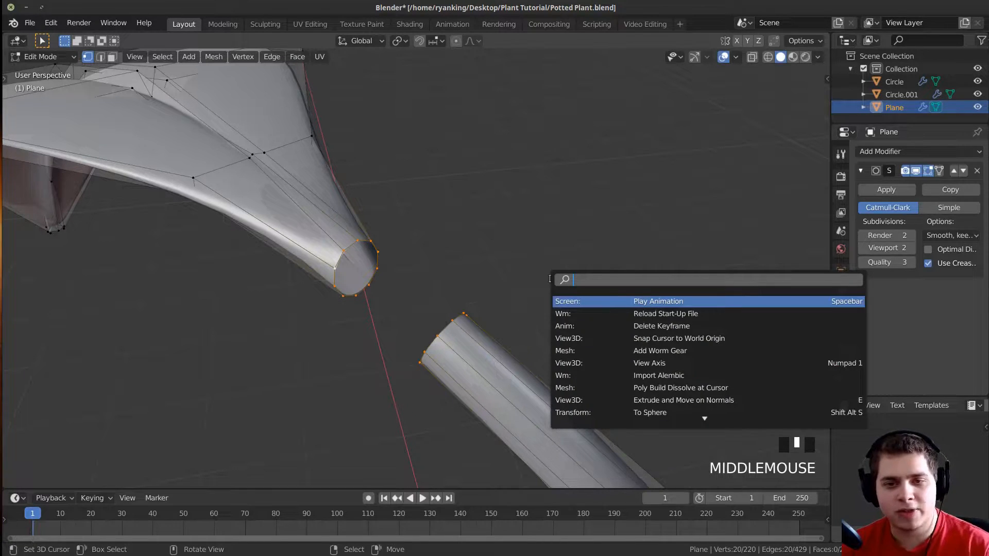
pyautogui.write('bri')
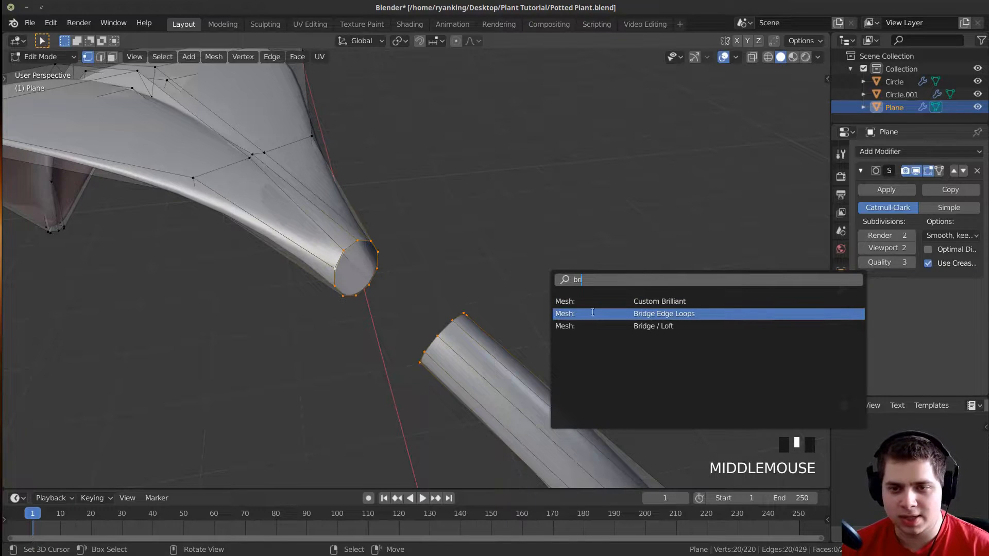
pyautogui.click(643, 315)
pyautogui.moveTo(643, 315); pyautogui.dragTo(394, 244, button='middle')
pyautogui.scroll(2, 408, 216)
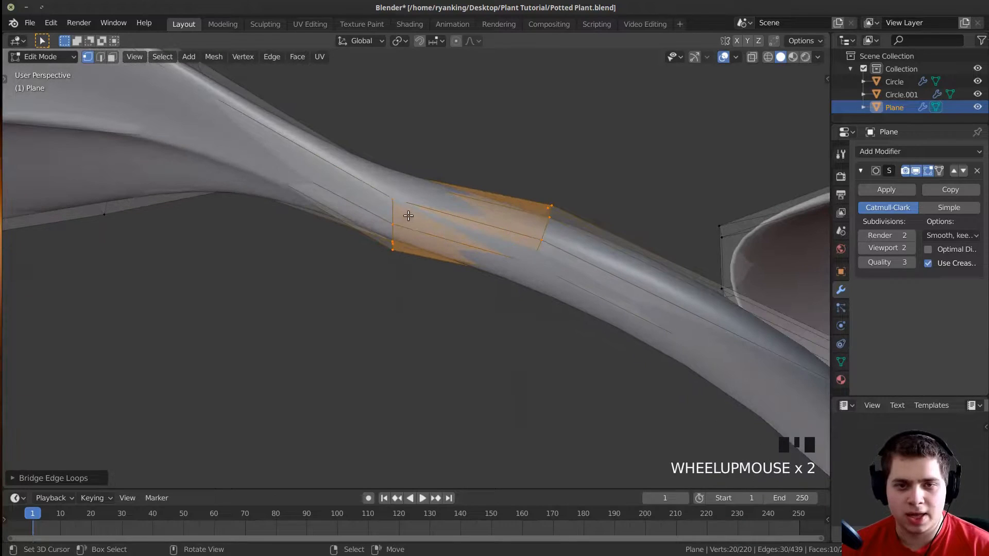
pyautogui.press('s')
pyautogui.click(546, 211)
pyautogui.press('Tab')
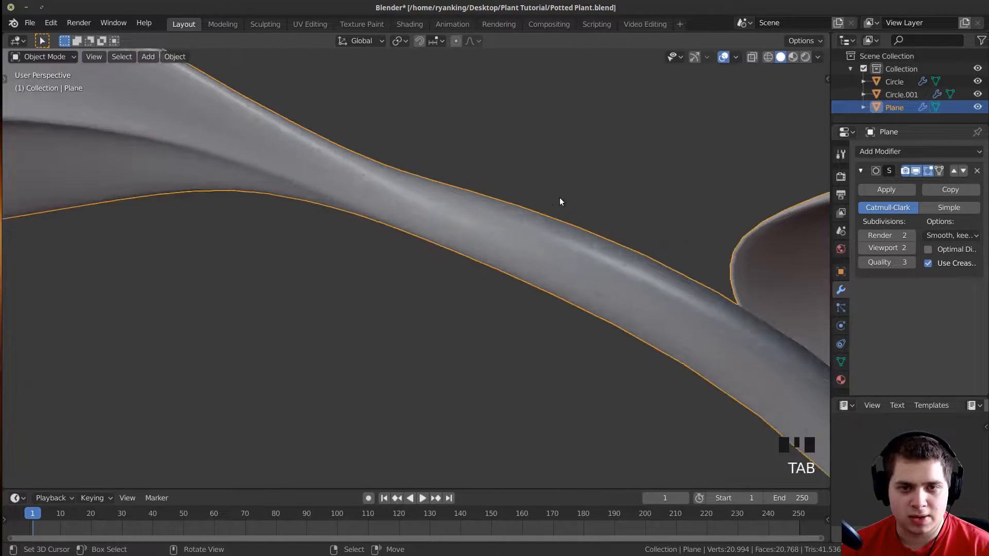
# Select the plant in object mode and move it so its stem stands rooted in the middle of the soil.
pyautogui.scroll(-6, 494, 254)
pyautogui.keyDown('shift'); pyautogui.moveTo(495, 254); pyautogui.dragTo(435, 270, button='middle'); pyautogui.keyUp('shift')
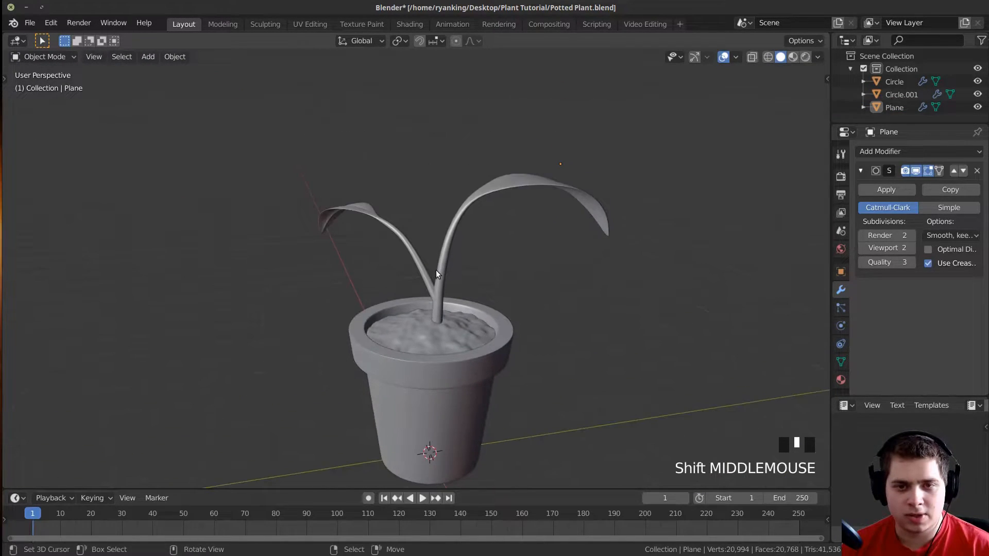
pyautogui.rightClick(436, 270)
pyautogui.press('KP_7')
pyautogui.scroll(2, 515, 236)
pyautogui.press('s')
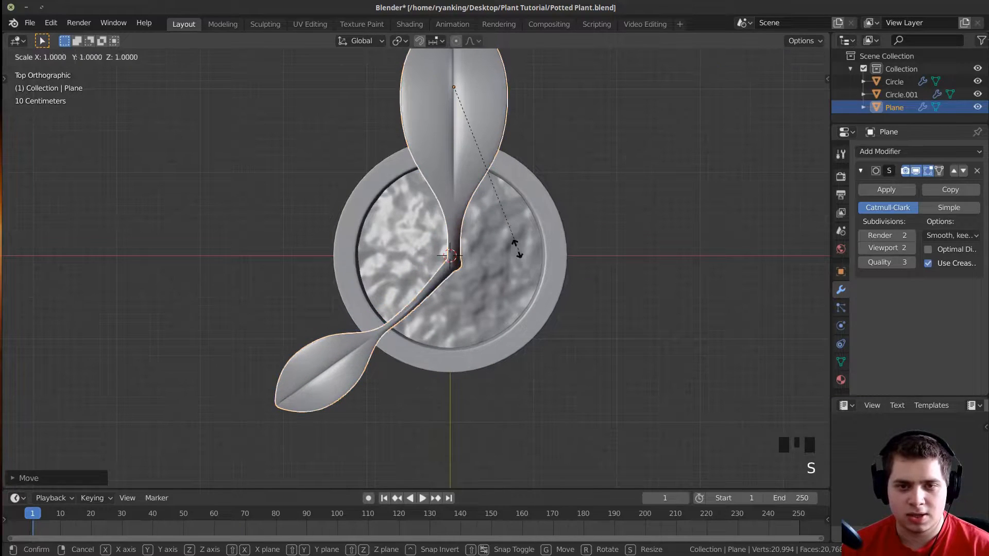
pyautogui.press('g')
pyautogui.click(492, 244)
pyautogui.moveTo(492, 245)
pyautogui.mouseDown(button='middle')
pyautogui.moveTo(488, 254)
pyautogui.moveTo(510, 242)
pyautogui.mouseUp(button='middle')
pyautogui.keyDown('shift'); pyautogui.moveTo(510, 242); pyautogui.dragTo(426, 263, button='middle'); pyautogui.keyUp('shift')
pyautogui.keyDown('shift'); pyautogui.moveTo(426, 263); pyautogui.dragTo(463, 221, button='middle'); pyautogui.keyUp('shift')
pyautogui.scroll(2, 479, 219)
pyautogui.press('g')
pyautogui.click(504, 233)
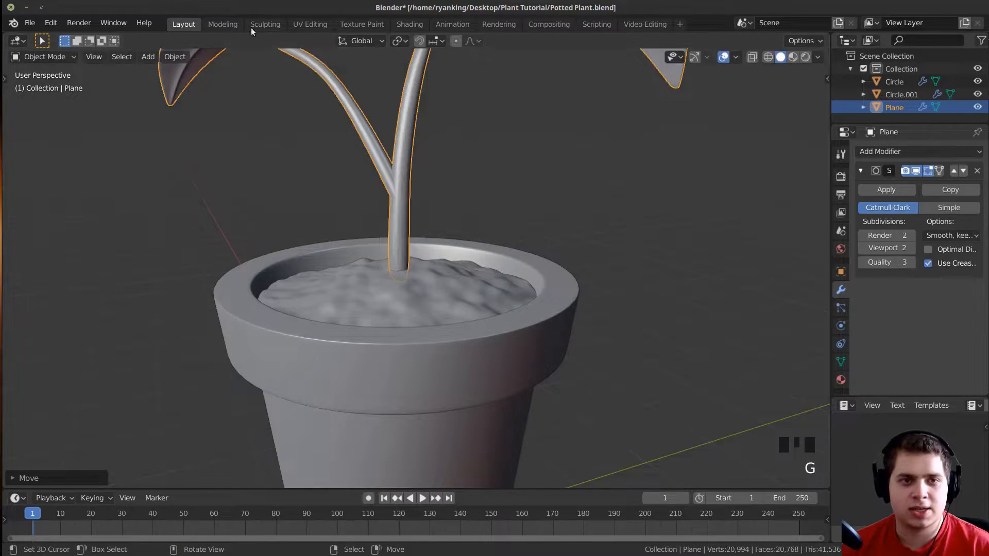
# Set the plant's origin to its geometry.
pyautogui.click(175, 57)
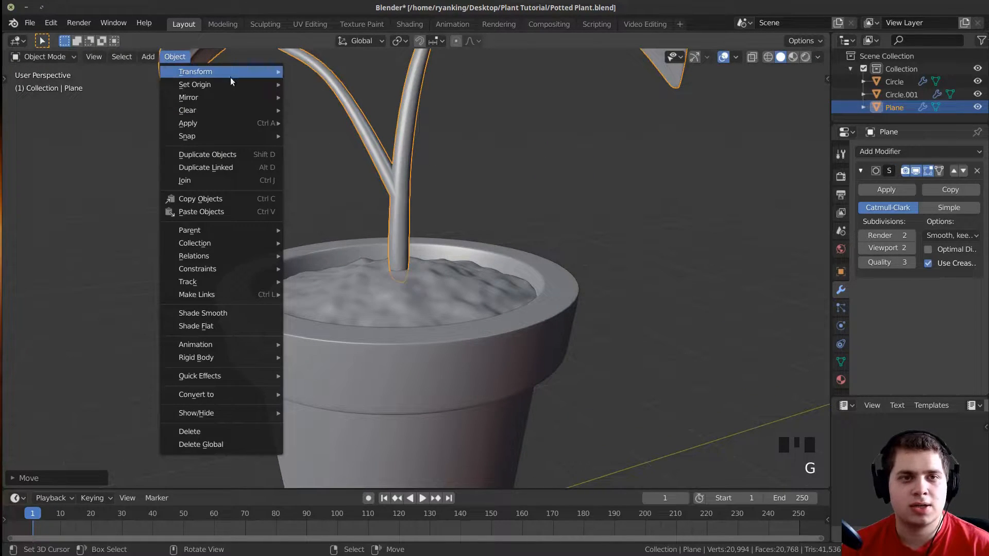
pyautogui.moveTo(253, 83)
pyautogui.click(363, 94)
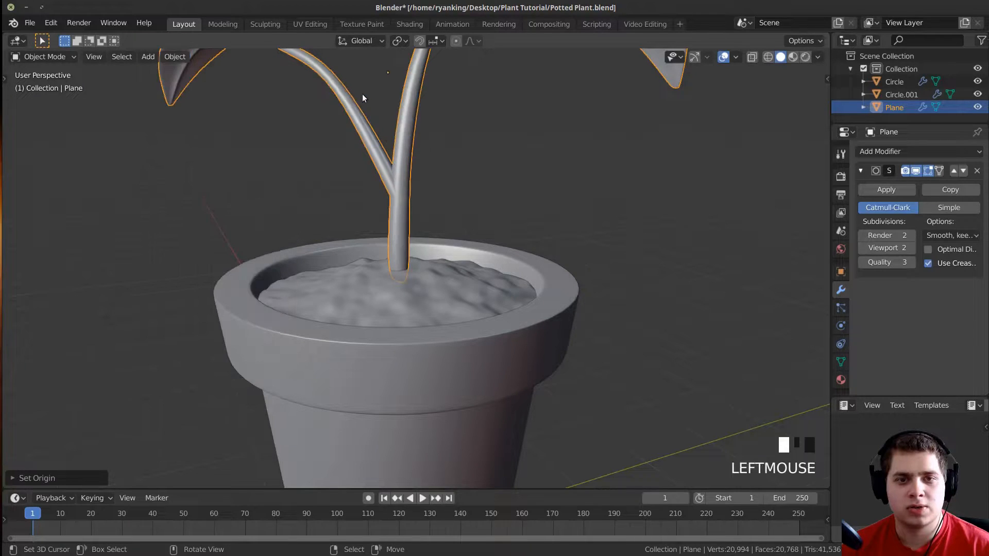
pyautogui.moveTo(447, 97); pyautogui.dragTo(564, 173, button='middle')
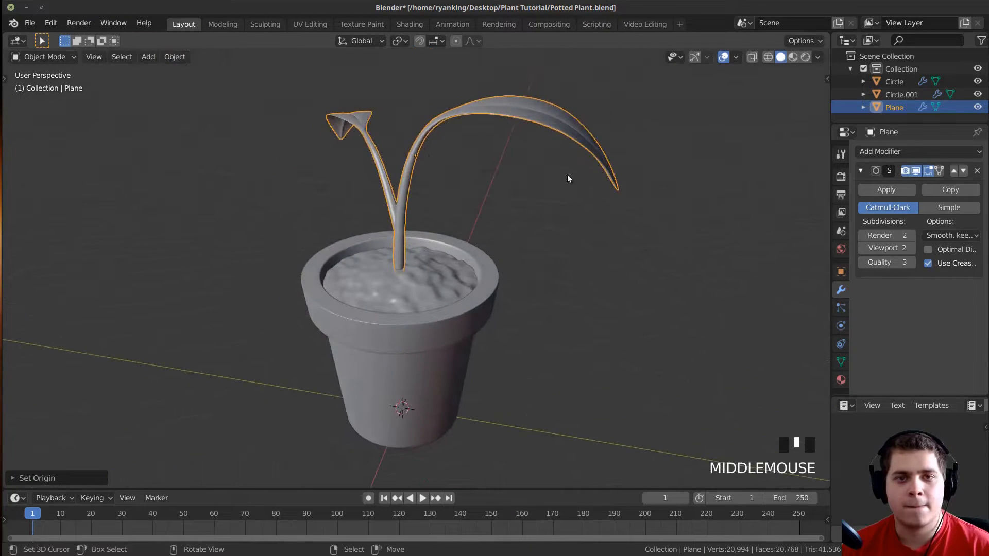
pyautogui.press('s')
pyautogui.press('Escape')
# Add a loop cut around the stem and slide it down to the soil surface.
pyautogui.moveTo(551, 225); pyautogui.dragTo(409, 264, button='middle')
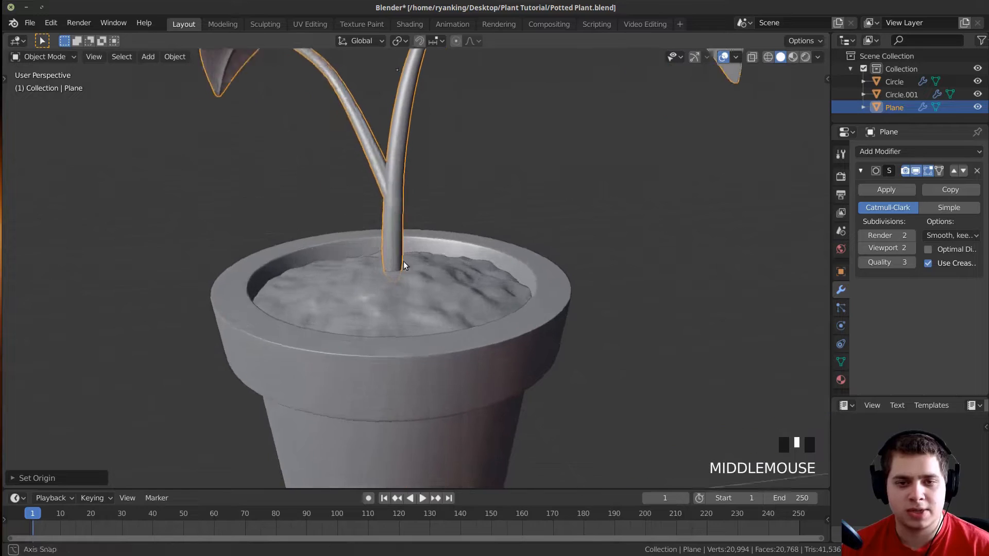
pyautogui.scroll(3, 509, 303)
pyautogui.press('Tab')
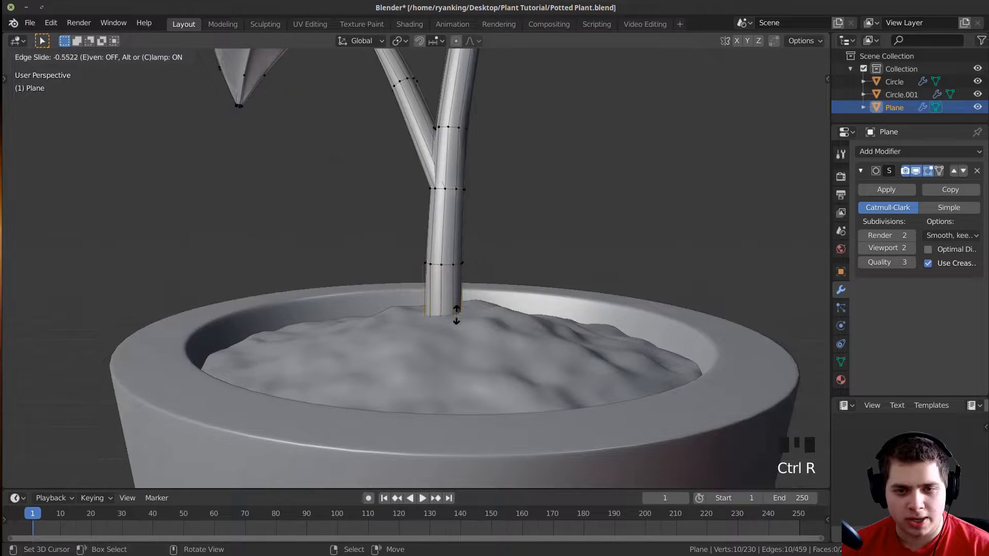
pyautogui.click(456, 314)
pyautogui.press('Tab')
# Resize the whole plant to suit the pot and reposition it so the stem stays rooted in the soil.
pyautogui.scroll(-3, 495, 270)
pyautogui.press('s')
pyautogui.click(484, 218)
pyautogui.press('g')
pyautogui.click(484, 212)
pyautogui.moveTo(485, 212); pyautogui.dragTo(309, 129, button='middle')
pyautogui.press('s')
pyautogui.click(534, 263)
pyautogui.press('g')
pyautogui.click(529, 292)
pyautogui.press('KP_7')
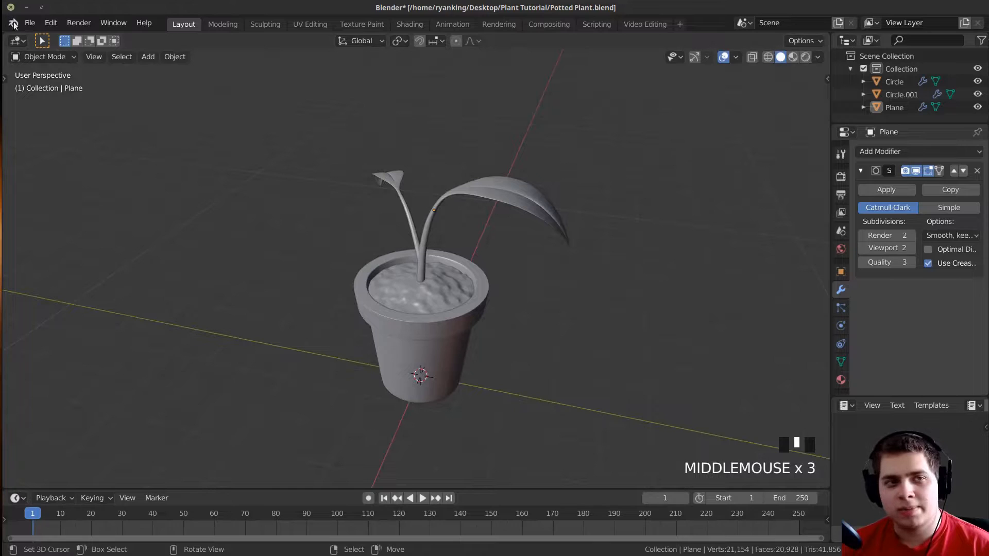
# Save the potted plant file.
pyautogui.click(30, 23)
pyautogui.click(65, 110)
pyautogui.moveTo(499, 276); pyautogui.dragTo(483, 233, button='middle')
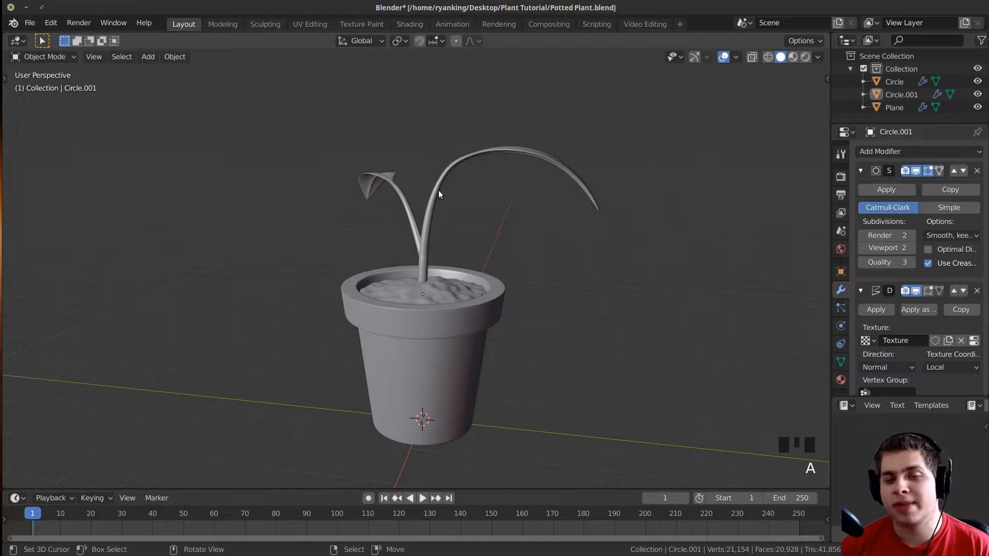
pyautogui.moveTo(494, 229); pyautogui.dragTo(464, 206, button='middle')
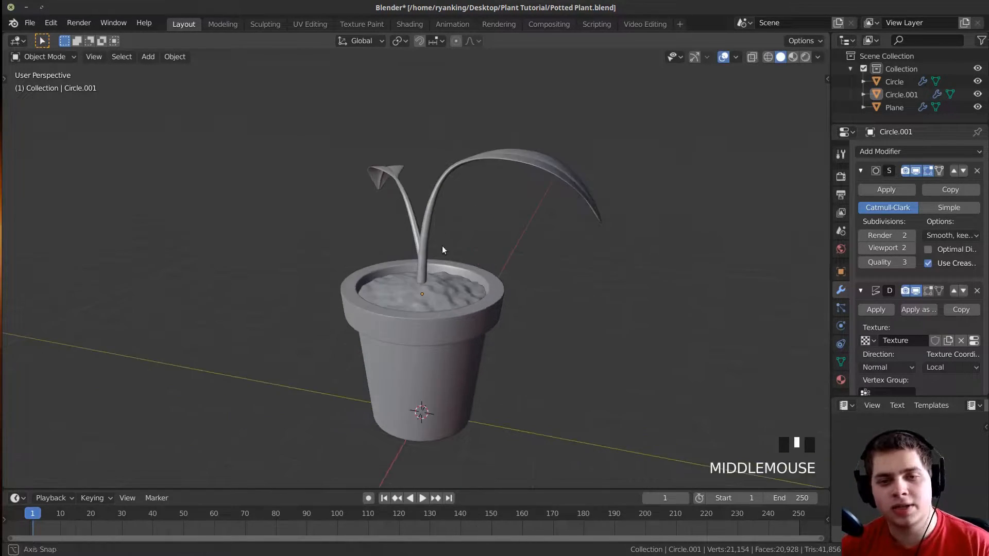
# Add an area light, move it away from the pot and rotate it toward the plant.
pyautogui.scroll(-3, 422, 170)
pyautogui.hotkey('shift', 'a')
pyautogui.moveTo(379, 315)
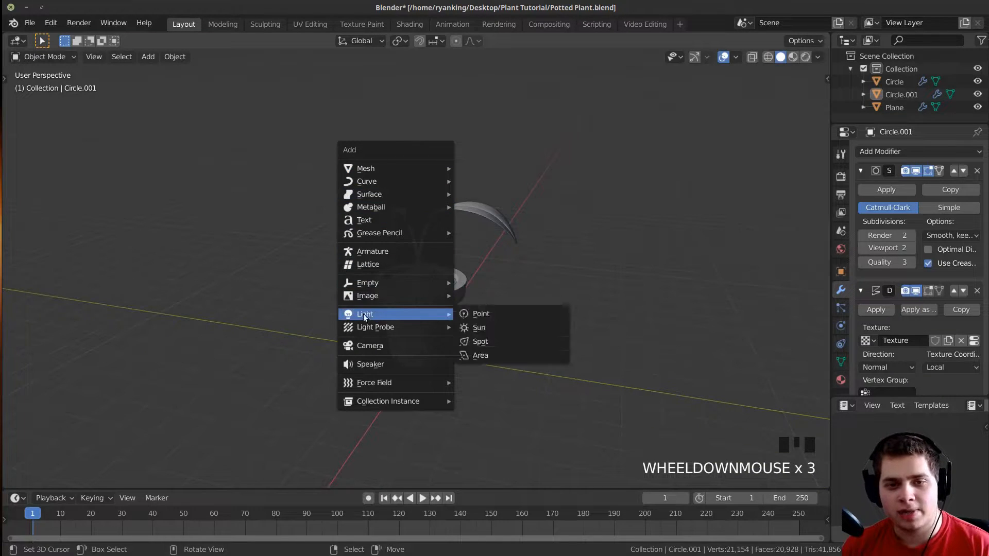
pyautogui.click(506, 354)
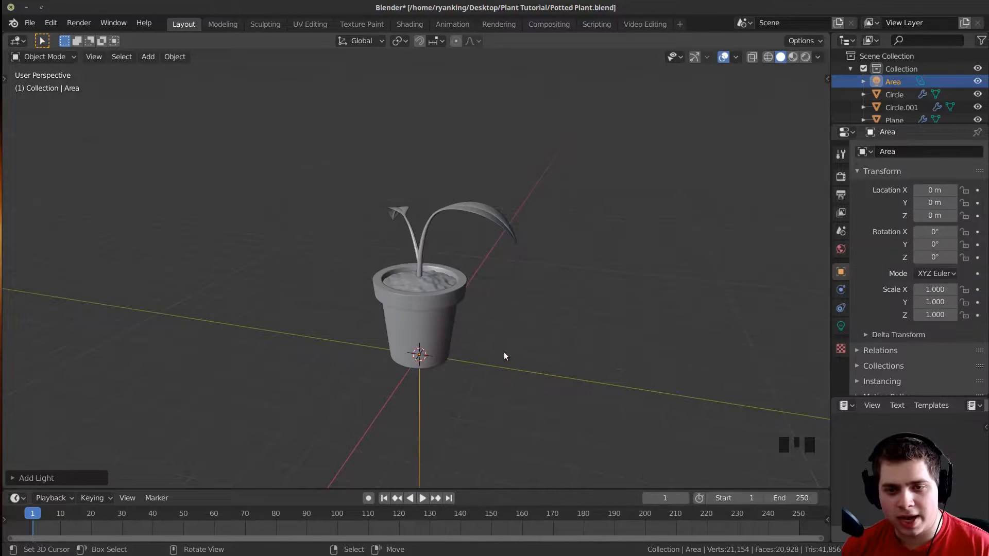
pyautogui.scroll(-1, 489, 339)
pyautogui.press('g')
pyautogui.click(414, 261)
pyautogui.press('r')
pyautogui.click(387, 182)
# Reposition the area light beside the plant and scale it up to about 1.406.
pyautogui.moveTo(393, 211); pyautogui.dragTo(405, 322, button='middle')
pyautogui.press('g')
pyautogui.click(441, 330)
pyautogui.press('g')
pyautogui.click(453, 347)
pyautogui.moveTo(453, 347); pyautogui.dragTo(499, 325, button='middle')
pyautogui.scroll(3, 446, 188)
pyautogui.press('s')
pyautogui.click(607, 329)
pyautogui.press('g')
pyautogui.click(509, 313)
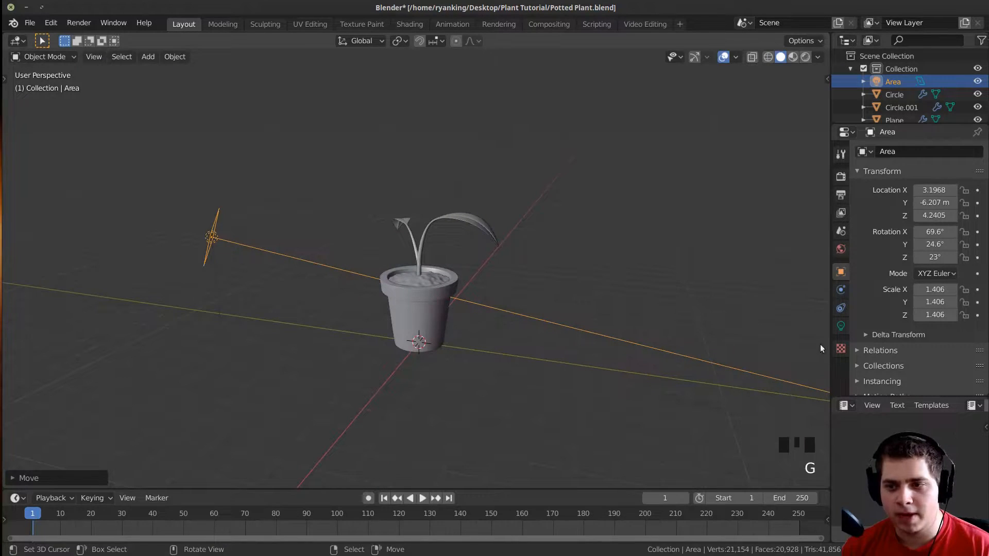
# Set the area light's power to 1000 W and its shape to Rectangle, sized 5.5 m by 1.88 m.
pyautogui.click(841, 325)
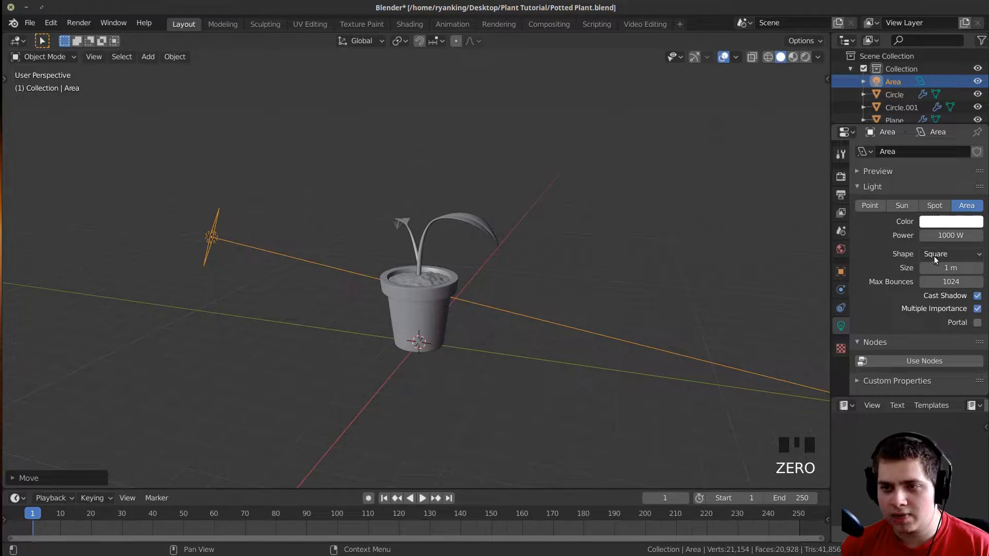
pyautogui.click(927, 254)
pyautogui.click(931, 254)
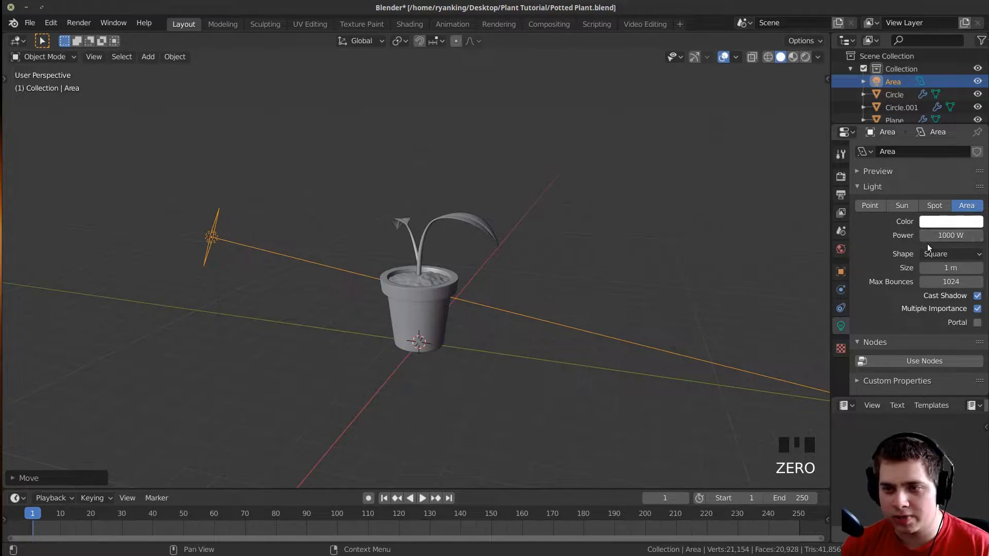
pyautogui.click(937, 255)
pyautogui.click(935, 283)
pyautogui.scroll(-2, 270, 258)
pyautogui.moveTo(270, 258); pyautogui.dragTo(309, 257, button='middle')
pyautogui.moveTo(951, 268); pyautogui.dragTo(974, 280)
pyautogui.moveTo(485, 302); pyautogui.dragTo(577, 289, button='middle')
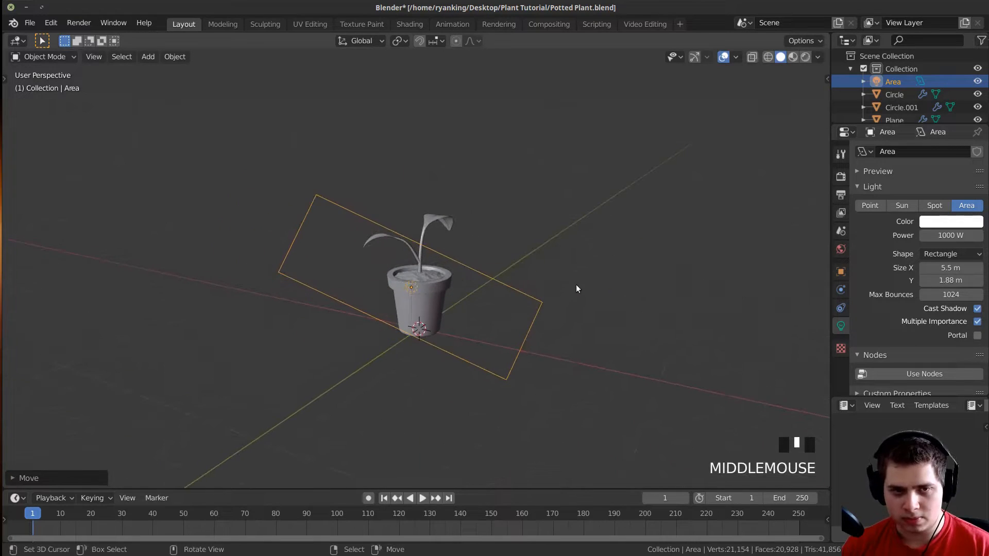
# Rotate the rectangular light upright and move it back to one side of the pot.
pyautogui.press('r')
pyautogui.click(463, 397)
pyautogui.moveTo(464, 397); pyautogui.dragTo(515, 426, button='middle')
pyautogui.press('g')
pyautogui.click(239, 237)
pyautogui.press('g')
pyautogui.click(600, 379)
# Fine-tune the light's aim, preview it in rendered shading and move it farther from the plant.
pyautogui.moveTo(600, 379); pyautogui.dragTo(577, 267, button='middle')
pyautogui.press('r')
pyautogui.press('g')
pyautogui.click(639, 325)
pyautogui.scroll(6, 509, 343)
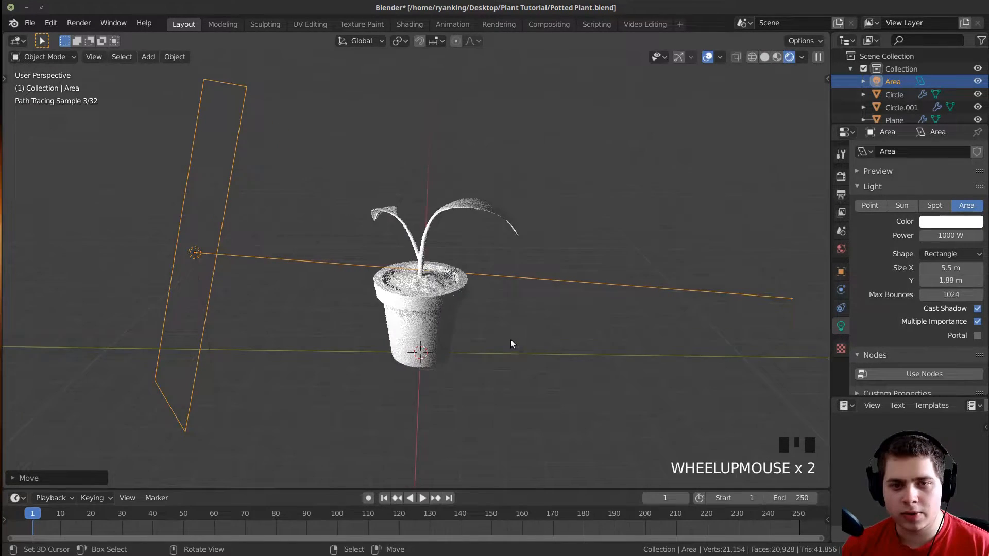
pyautogui.press('g')
pyautogui.click(412, 329)
# Set the color management view transform to Standard in the render settings.
pyautogui.click(840, 177)
pyautogui.scroll(-5, 865, 288)
pyautogui.click(866, 393)
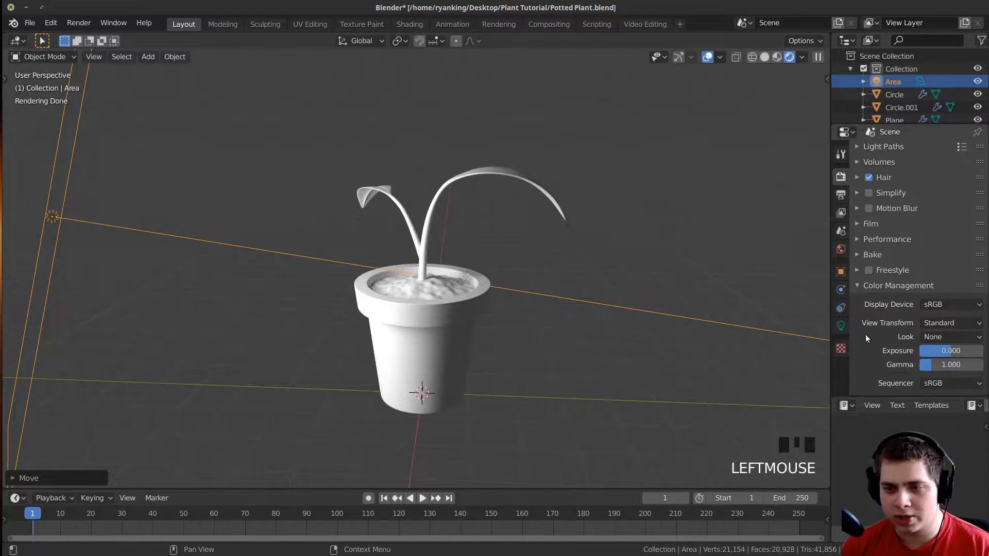
pyautogui.click(940, 325)
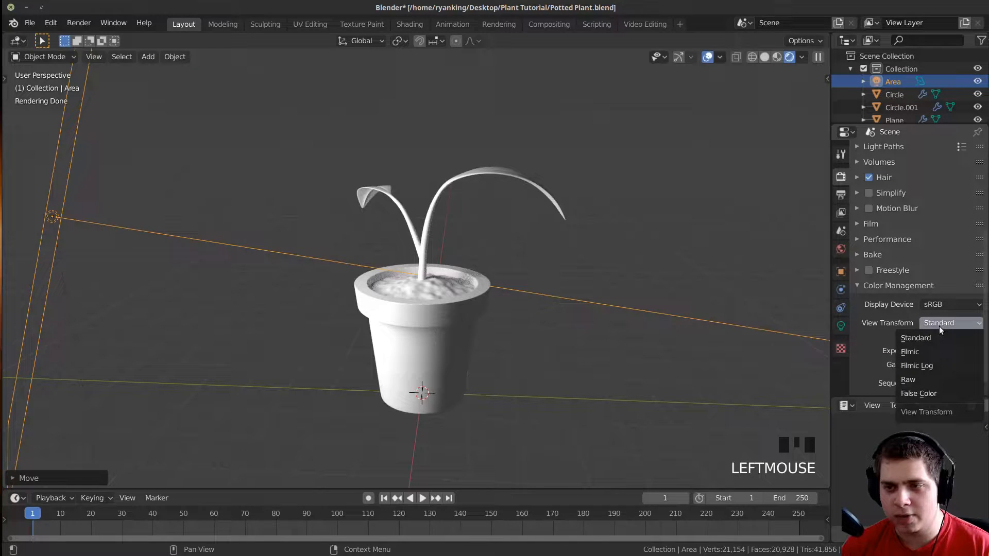
pyautogui.click(937, 338)
pyautogui.scroll(7, 863, 232)
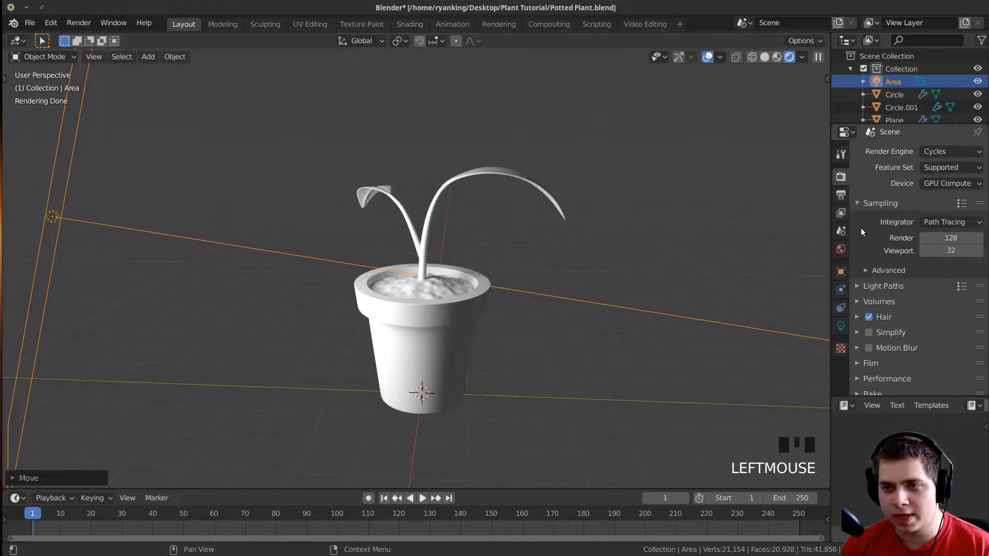
pyautogui.scroll(-7, 890, 321)
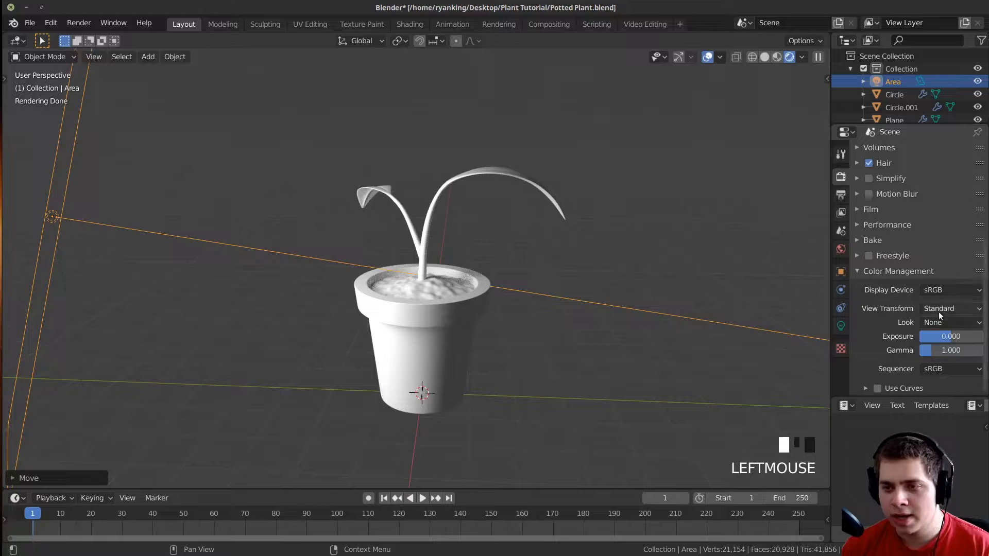
# Set the color management view transform to Filmic and its look to High Contrast.
pyautogui.click(929, 310)
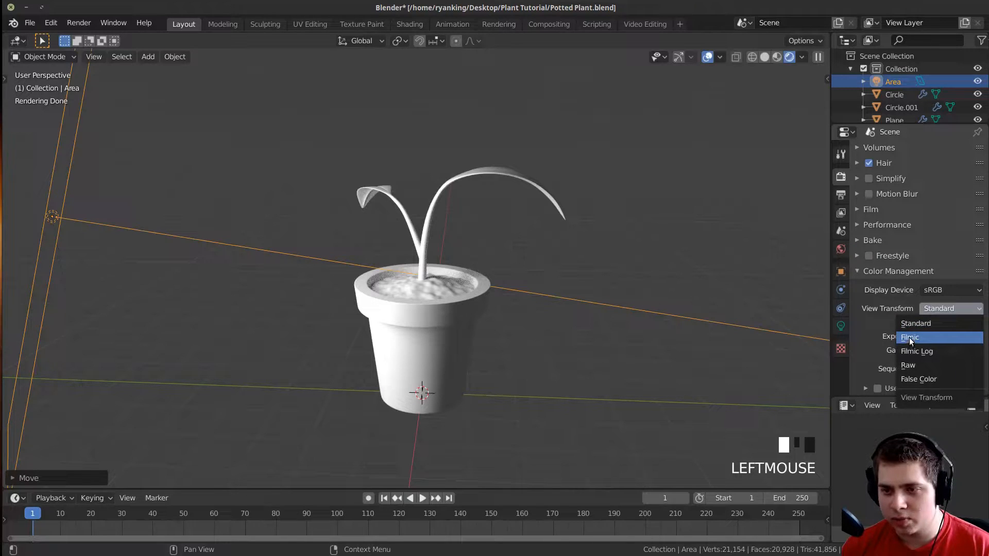
pyautogui.click(910, 339)
pyautogui.click(947, 322)
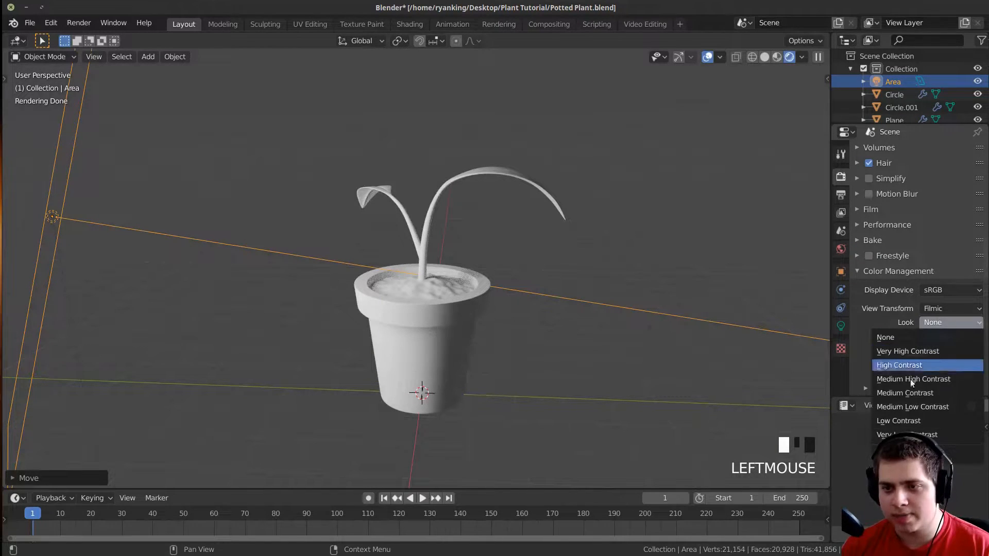
pyautogui.click(896, 365)
# Duplicate the rectangular area light and place the copy on the opposite side of the pot.
pyautogui.scroll(-3, 569, 259)
pyautogui.moveTo(570, 259); pyautogui.dragTo(475, 343, button='middle')
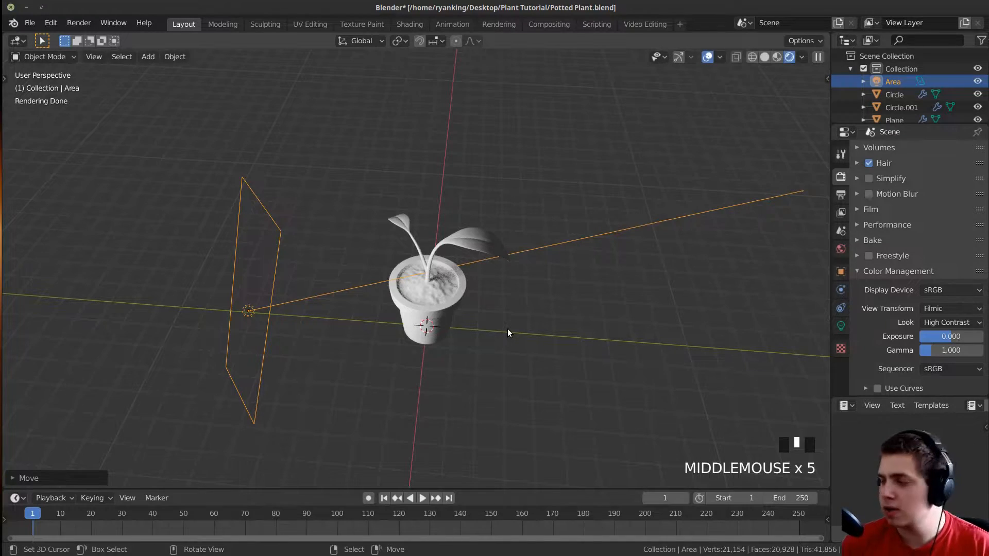
pyautogui.moveTo(508, 332); pyautogui.dragTo(305, 285, button='middle')
pyautogui.hotkey('shift', 'd')
pyautogui.moveTo(667, 246); pyautogui.dragTo(704, 258, button='middle')
pyautogui.click(705, 257)
# Rotate the duplicated light to aim at the plant and adjust its position beside the pot.
pyautogui.scroll(-3, 705, 257)
pyautogui.press('r')
pyautogui.press('r')
pyautogui.click(500, 177)
pyautogui.press('g')
pyautogui.click(535, 238)
pyautogui.moveTo(574, 266); pyautogui.dragTo(582, 232, button='middle')
pyautogui.scroll(4, 563, 298)
pyautogui.press('g')
pyautogui.click(525, 252)
pyautogui.scroll(-3, 525, 254)
pyautogui.scroll(1, 524, 227)
pyautogui.moveTo(525, 254); pyautogui.dragTo(507, 227, button='middle')
# Add a camera, return to solid shading and align the camera to a front view of the potted plant.
pyautogui.hotkey('shift', 'a')
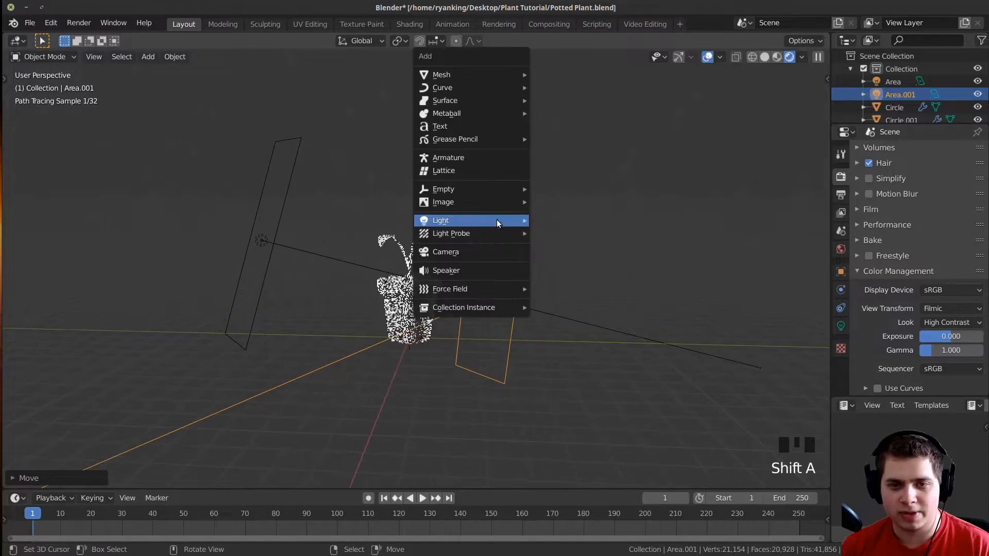
pyautogui.click(467, 252)
pyautogui.scroll(2, 502, 265)
pyautogui.moveTo(502, 265); pyautogui.dragTo(505, 267, button='middle')
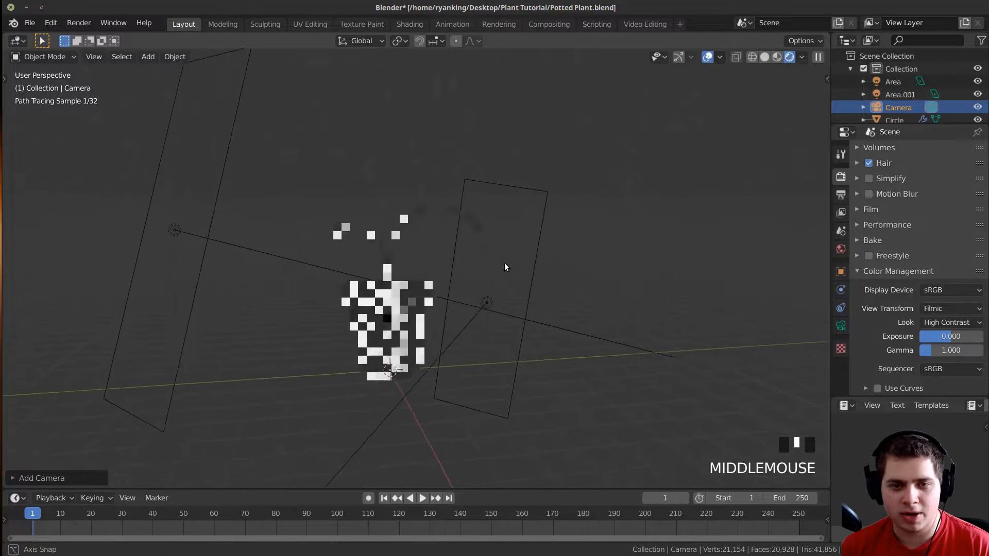
pyautogui.press('z')
pyautogui.moveTo(648, 261)
pyautogui.mouseDown(button='middle')
pyautogui.moveTo(594, 233)
pyautogui.moveTo(615, 237)
pyautogui.moveTo(621, 280)
pyautogui.mouseUp(button='middle')
pyautogui.scroll(2, 632, 232)
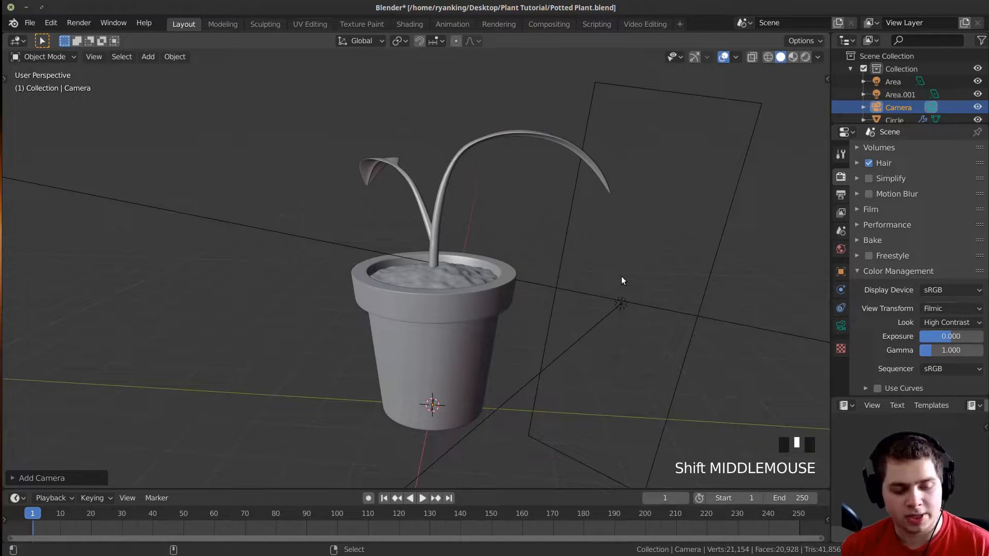
pyautogui.press('ctrl+alt+KP_0')
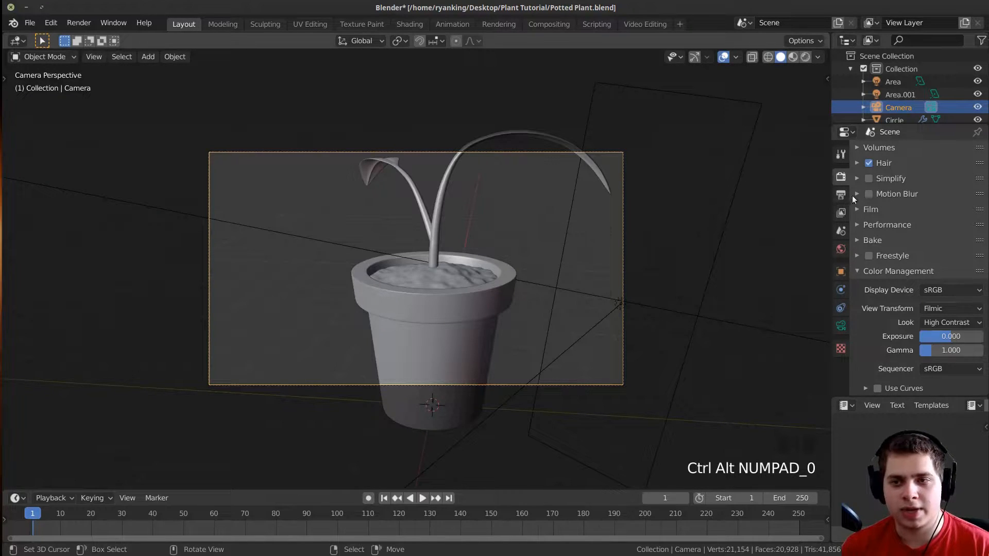
pyautogui.keyDown('shift'); pyautogui.moveTo(516, 225); pyautogui.dragTo(520, 243, button='middle'); pyautogui.keyUp('shift')
# Set the output's X resolution to 1080 px for a square frame.
pyautogui.click(841, 157)
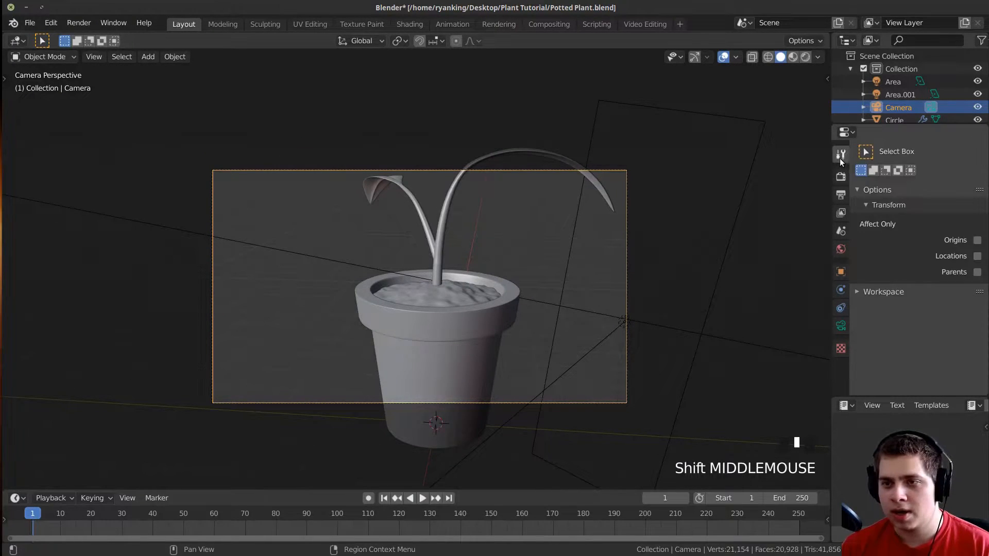
pyautogui.click(840, 178)
pyautogui.click(841, 196)
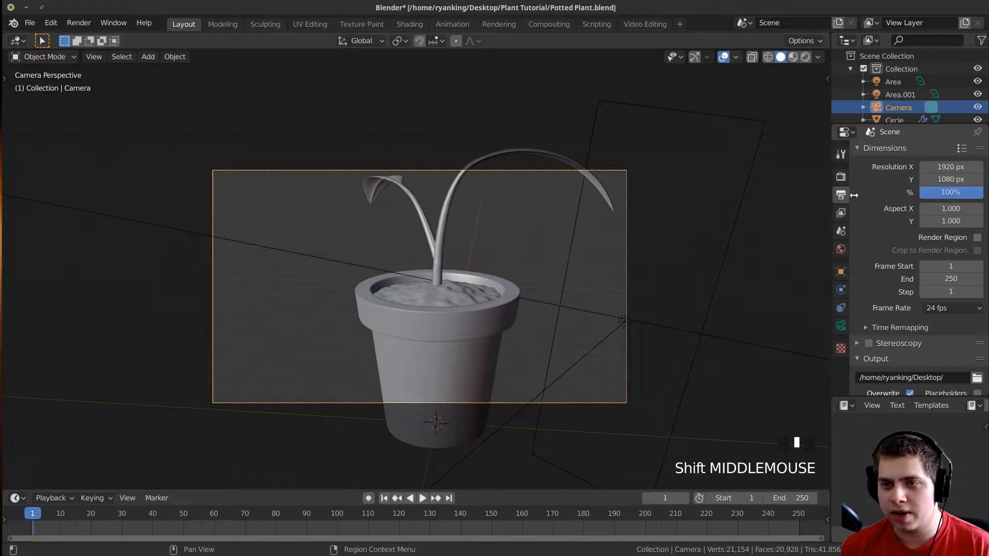
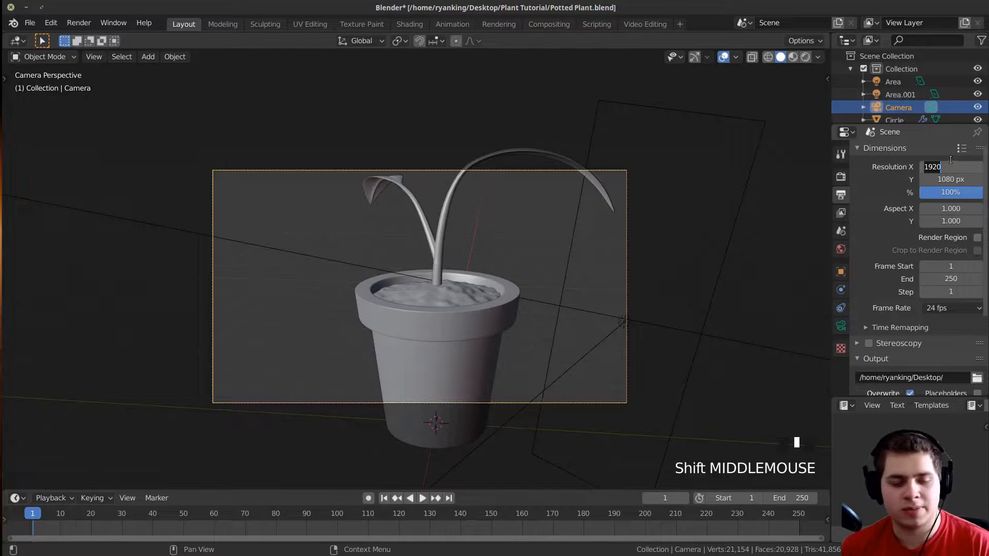
pyautogui.click(950, 162)
pyautogui.write('108')
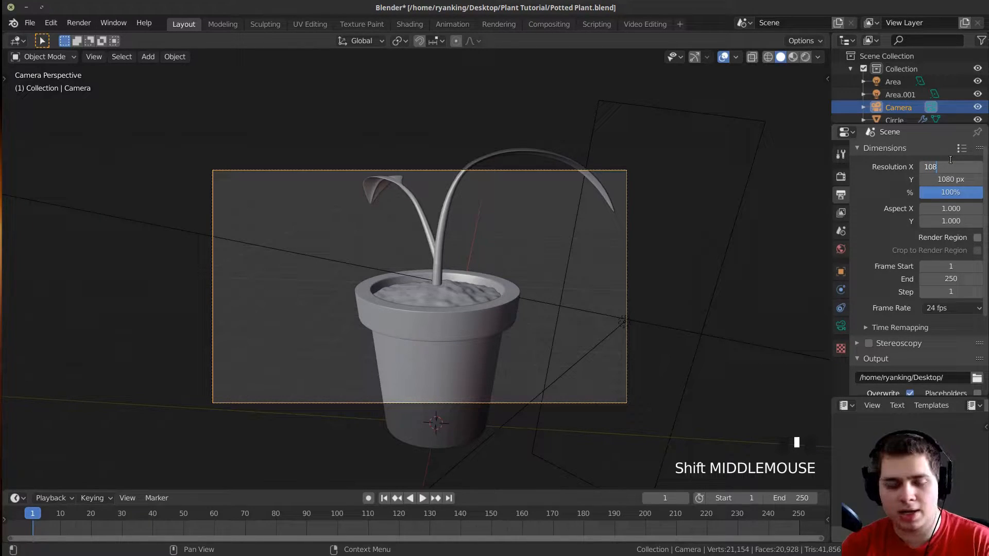
pyautogui.write('0')
pyautogui.press('Return')
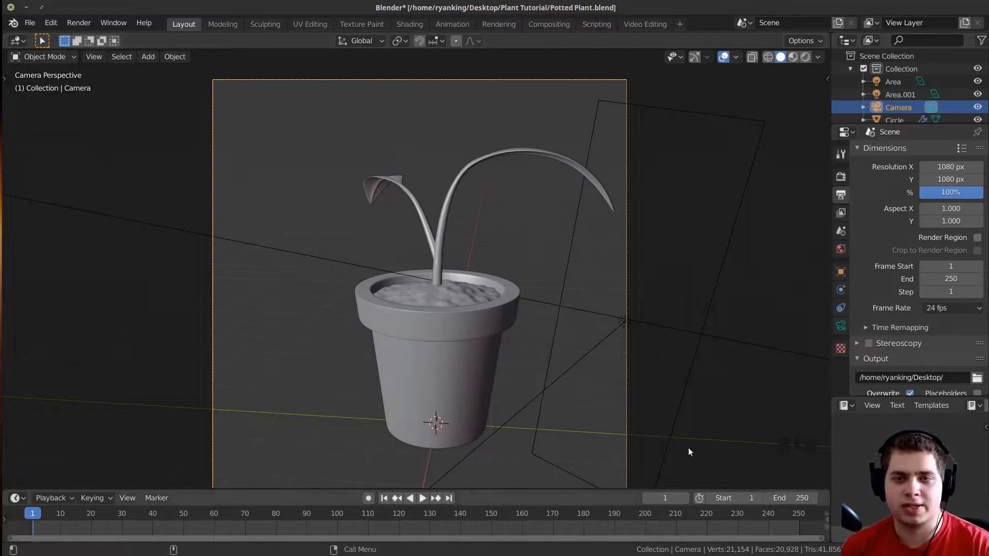
# Move and rotate the camera to frame the whole pot and plant in the square view.
pyautogui.scroll(-2, 470, 409)
pyautogui.keyDown('shift'); pyautogui.moveTo(470, 408); pyautogui.dragTo(502, 326, button='middle'); pyautogui.keyUp('shift')
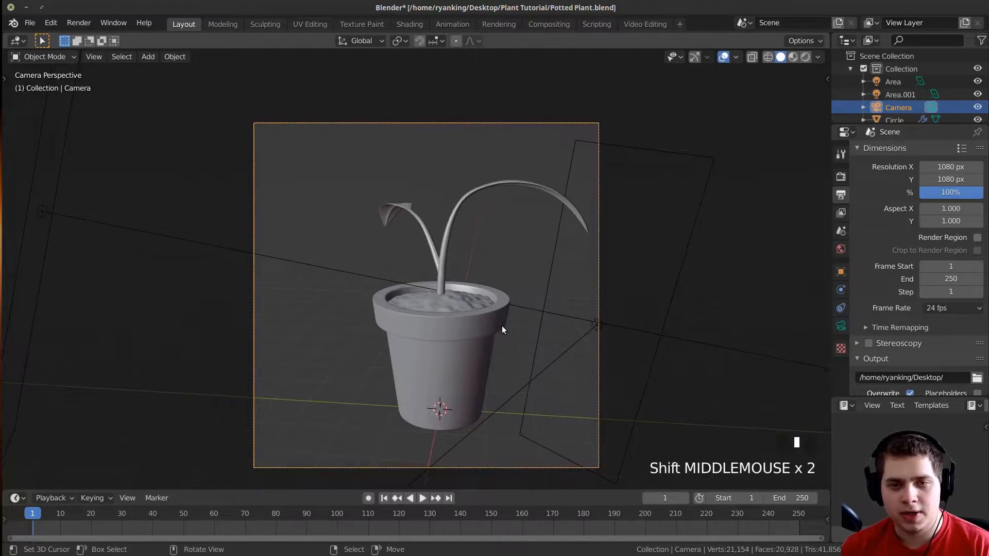
pyautogui.press('g')
pyautogui.press('g')
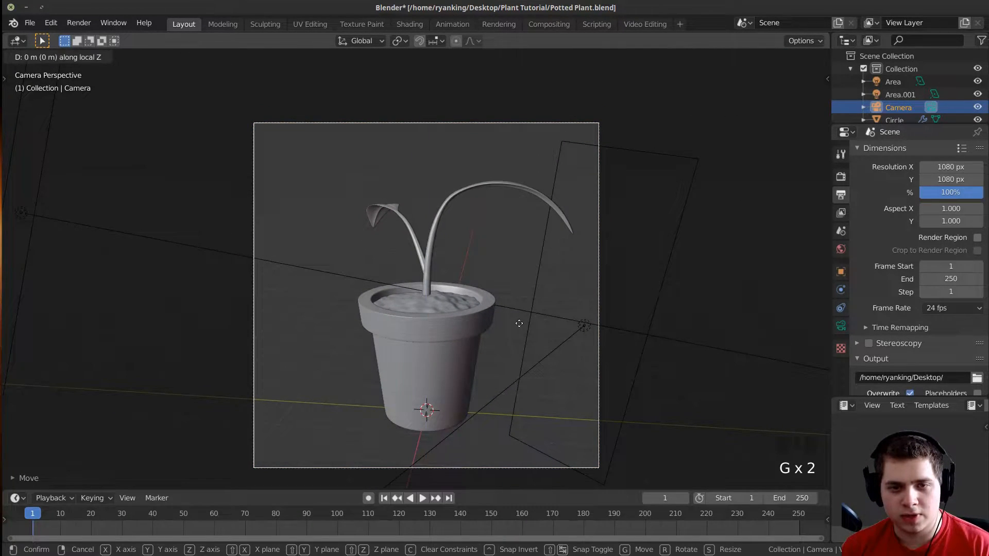
pyautogui.press('r')
pyautogui.press('r')
pyautogui.click(585, 305)
pyautogui.press('g')
pyautogui.click(556, 304)
# Move the camera back along its local Z axis to leave more space around the plant.
pyautogui.keyDown('shift'); pyautogui.moveTo(556, 302); pyautogui.dragTo(546, 335, button='middle'); pyautogui.keyUp('shift')
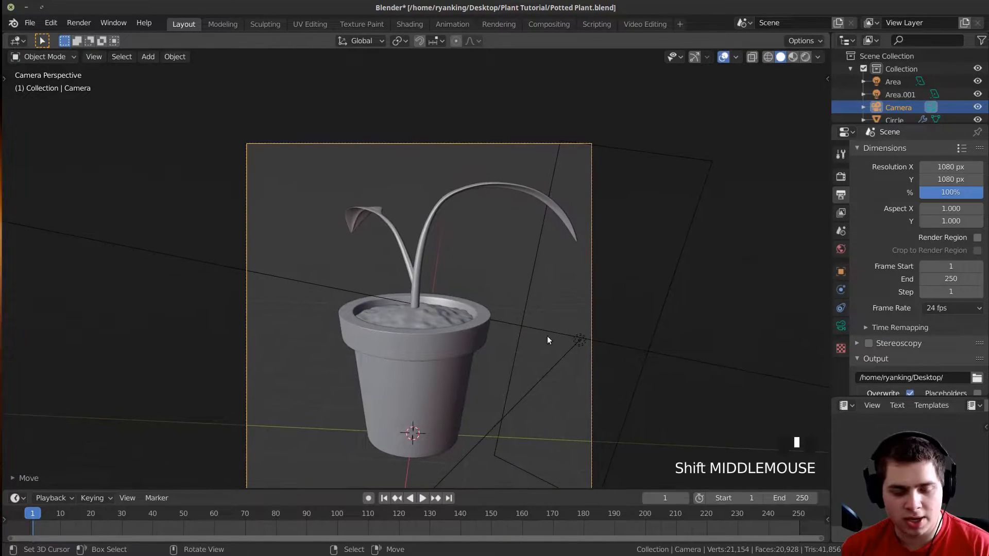
pyautogui.press('g')
pyautogui.press('z')
pyautogui.press('z')
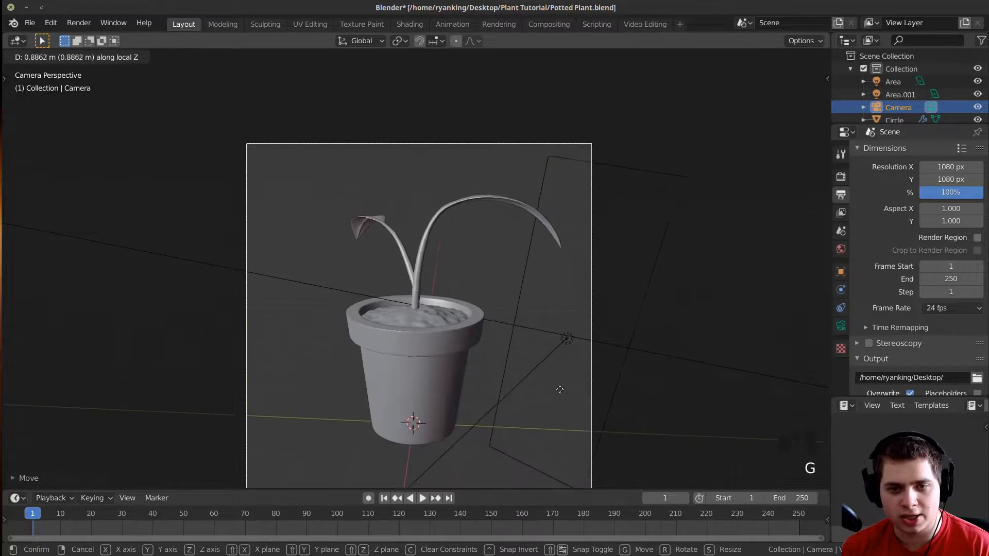
pyautogui.click(561, 357)
# Fine-tune the camera's rotation, including around global Z, and shift it so the plant sits centred in the frame.
pyautogui.scroll(-2, 566, 306)
pyautogui.scroll(1, 576, 329)
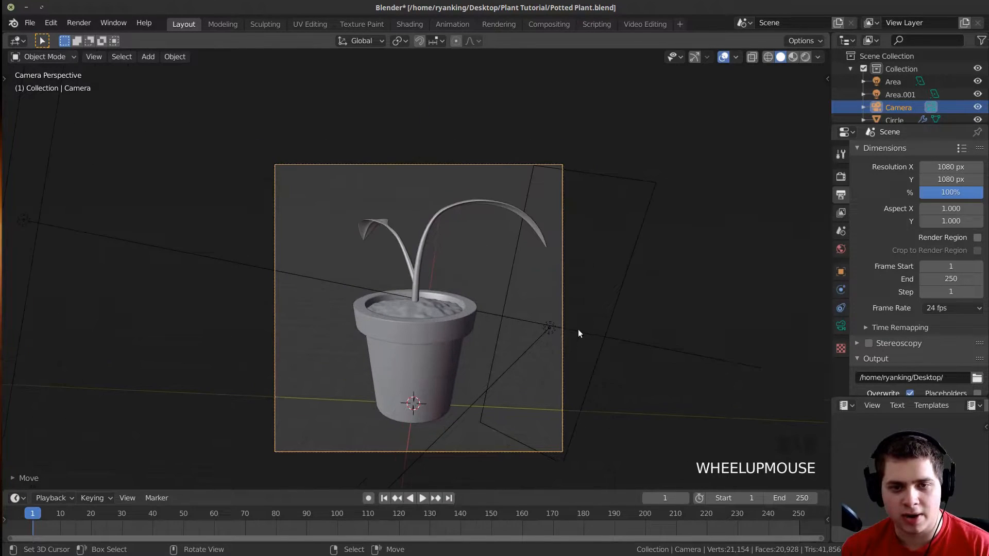
pyautogui.keyDown('shift'); pyautogui.moveTo(593, 325); pyautogui.dragTo(634, 244, button='middle'); pyautogui.keyUp('shift')
pyautogui.press('r')
pyautogui.click(605, 252)
pyautogui.press('g')
pyautogui.press('r')
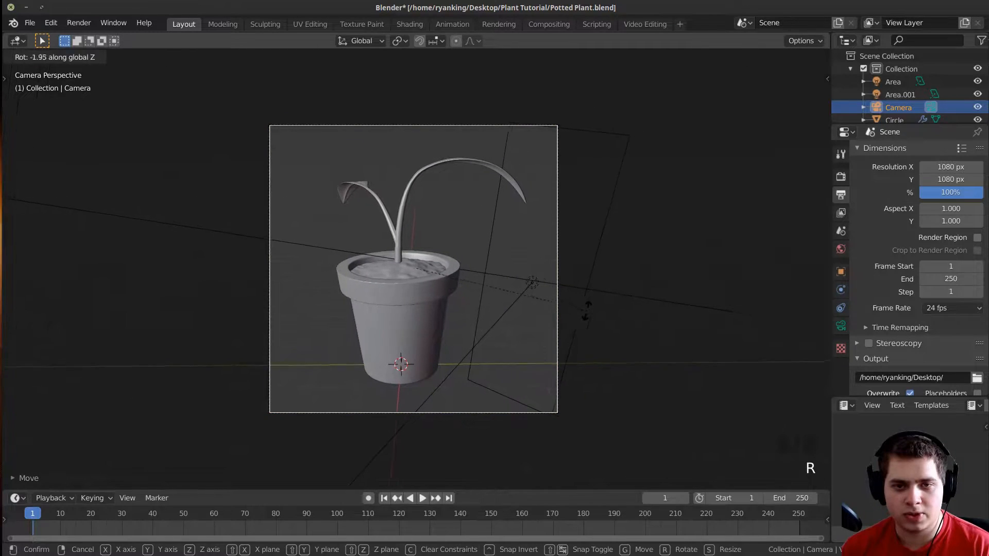
pyautogui.press('g')
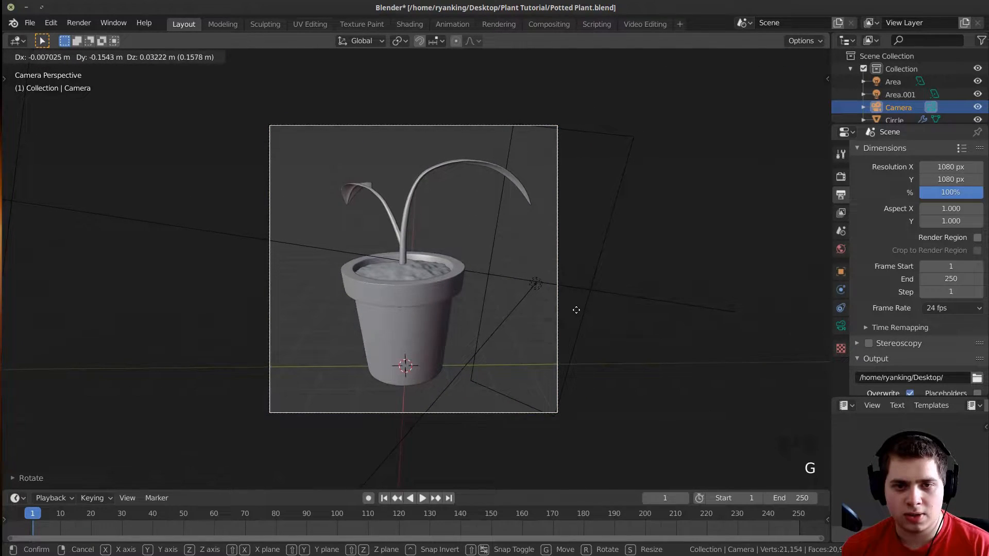
pyautogui.click(569, 311)
# Rotate the plant around the global Z axis to turn its large leaf toward the camera and recentre its stem in the soil.
pyautogui.rightClick(408, 207)
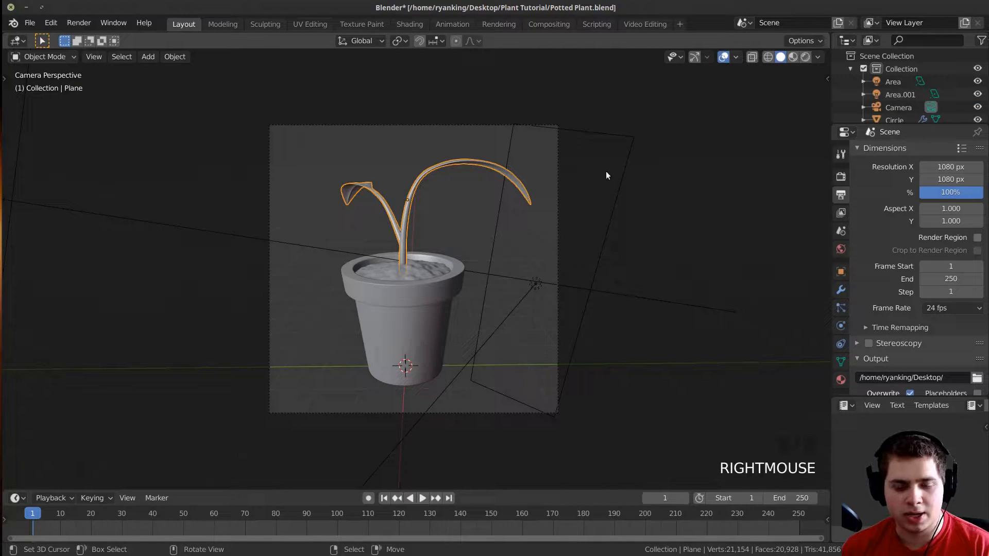
pyautogui.press('r')
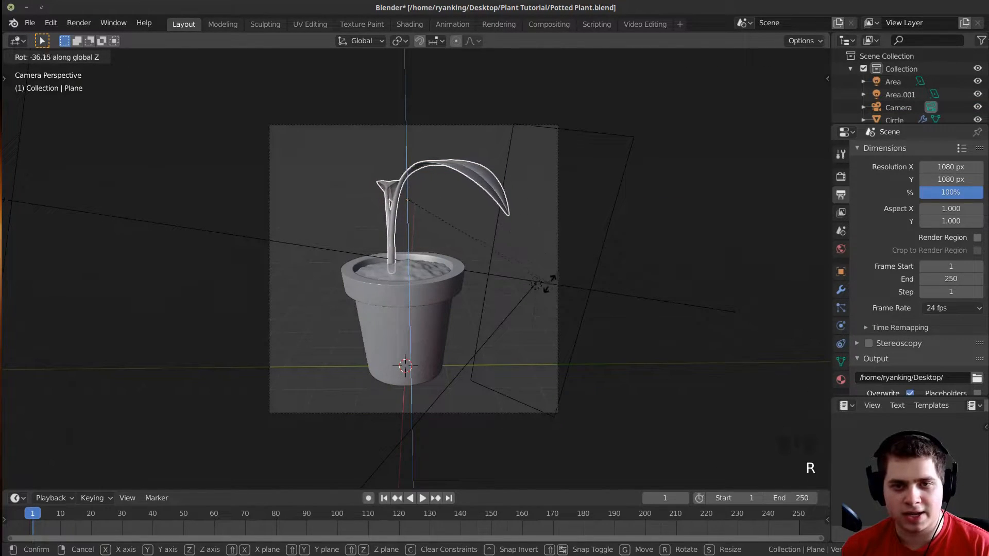
pyautogui.click(472, 211)
pyautogui.moveTo(492, 202); pyautogui.dragTo(536, 268, button='middle')
pyautogui.press('g')
pyautogui.click(579, 318)
pyautogui.press('KP_0')
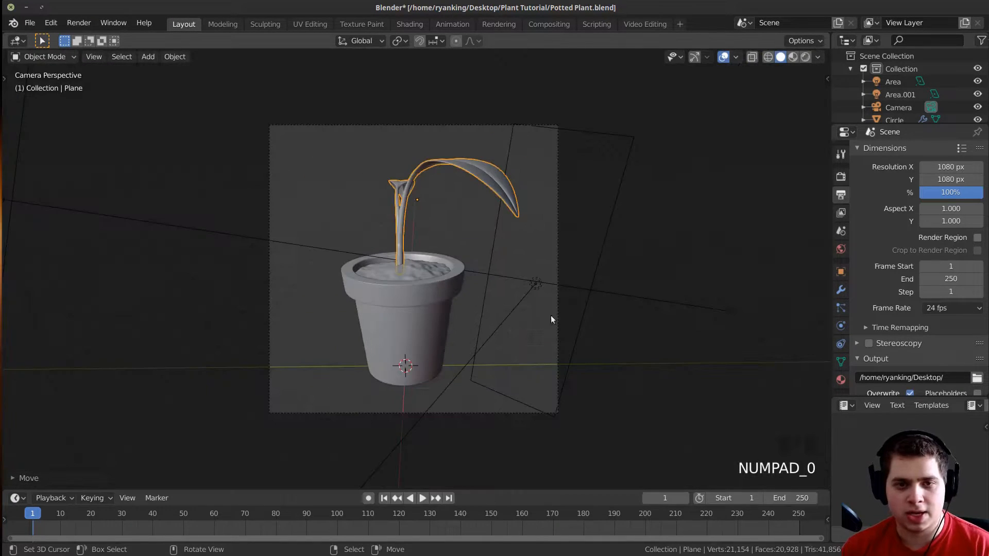
# Set a render region covering the whole camera frame and preview it in rendered shading with the second area light selected.
pyautogui.scroll(-2, 387, 337)
pyautogui.hotkey('ctrl', 'b')
pyautogui.moveTo(677, 106); pyautogui.dragTo(210, 493)
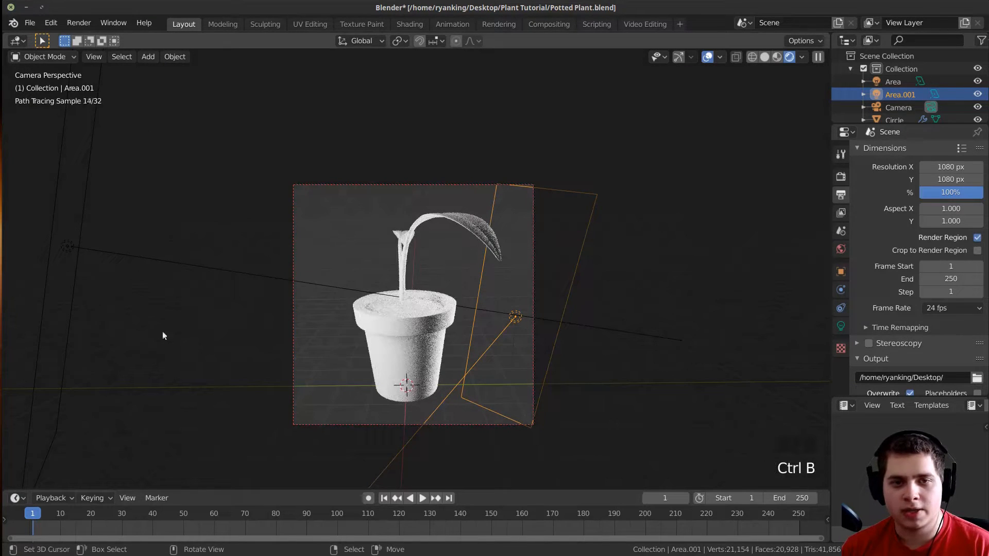
pyautogui.scroll(-3, 504, 237)
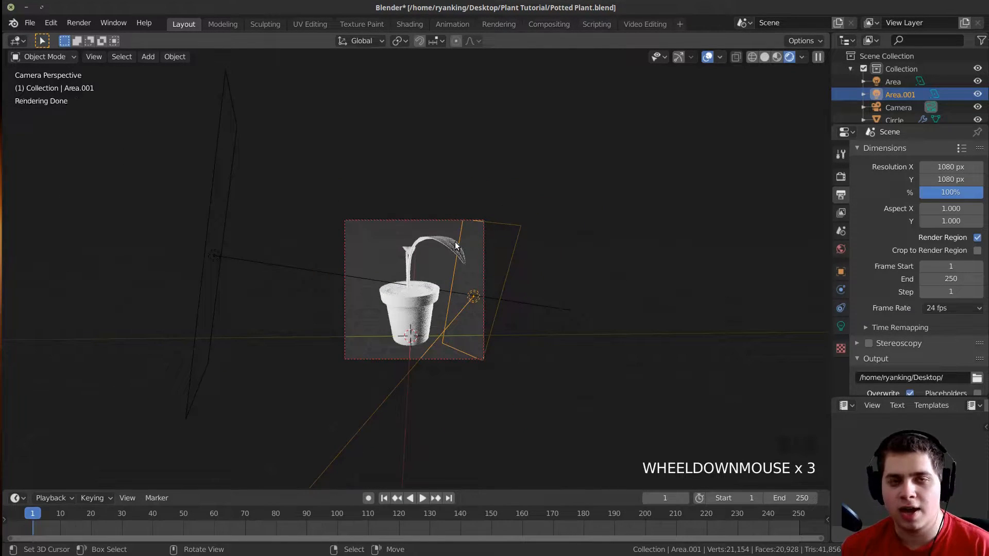
pyautogui.scroll(2, 417, 161)
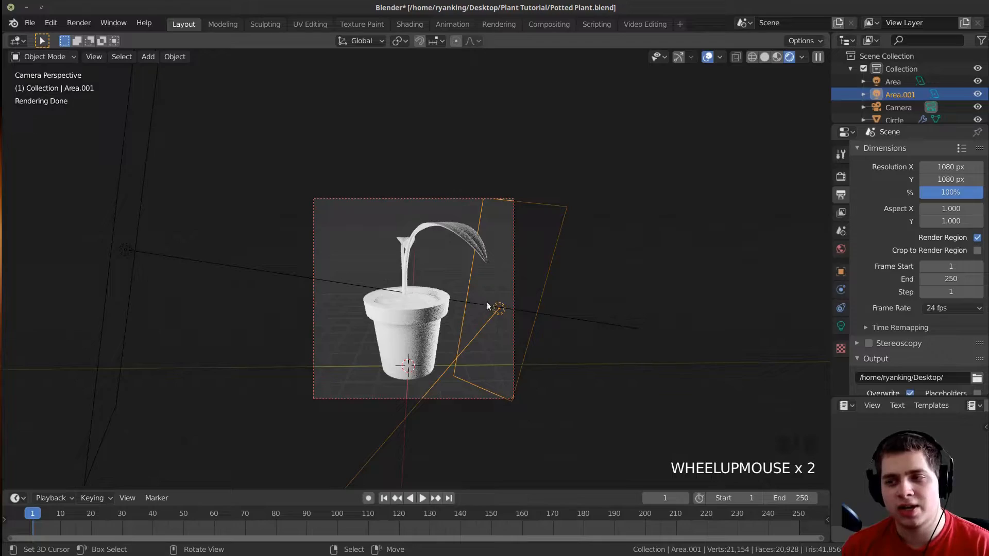
pyautogui.keyDown('shift'); pyautogui.moveTo(577, 252); pyautogui.dragTo(593, 237, button='middle'); pyautogui.keyUp('shift')
pyautogui.scroll(2, 592, 257)
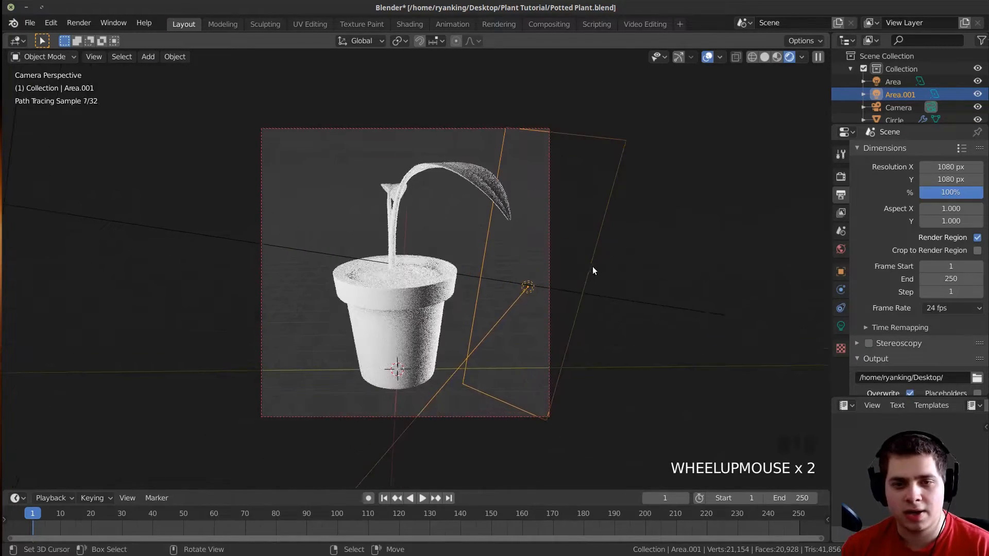
# Rotate the second area light more upright and move it slightly closer to the pot.
pyautogui.press('r')
pyautogui.click(629, 195)
pyautogui.press('g')
pyautogui.click(615, 192)
pyautogui.press('r')
pyautogui.press('r')
pyautogui.click(618, 190)
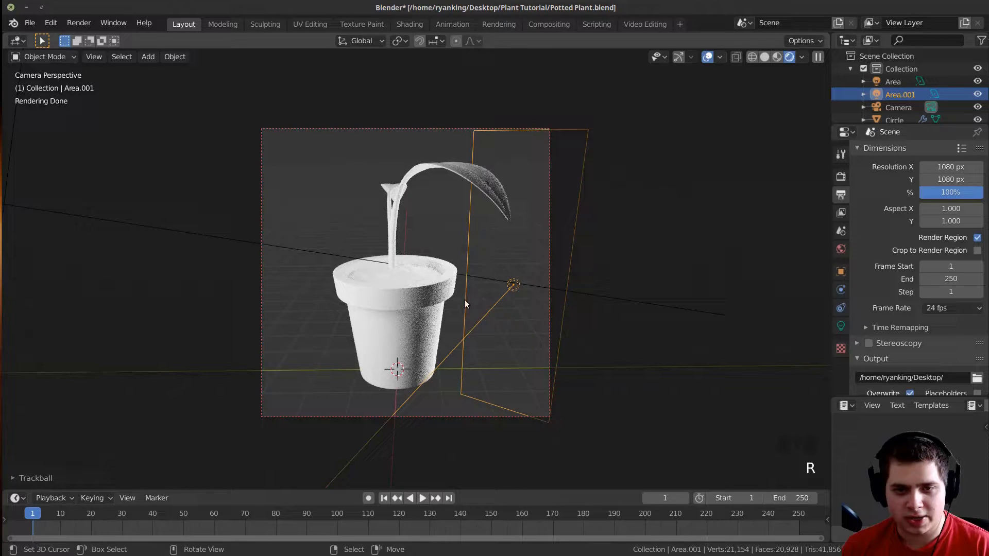
# Readjust the second light's aim with a free rotation and shift it a bit further toward the plant.
pyautogui.press('r')
pyautogui.press('r')
pyautogui.click(614, 272)
pyautogui.press('g')
pyautogui.click(589, 271)
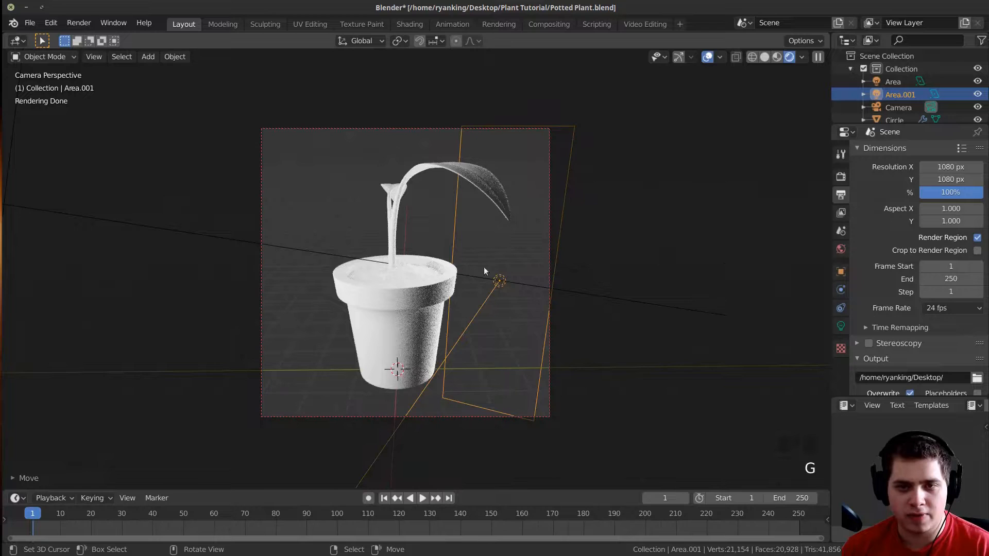
# Save the file with the pot selected and switch to the Shading workspace.
pyautogui.scroll(-2, 508, 259)
pyautogui.press('a')
pyautogui.hotkey('ctrl', 's')
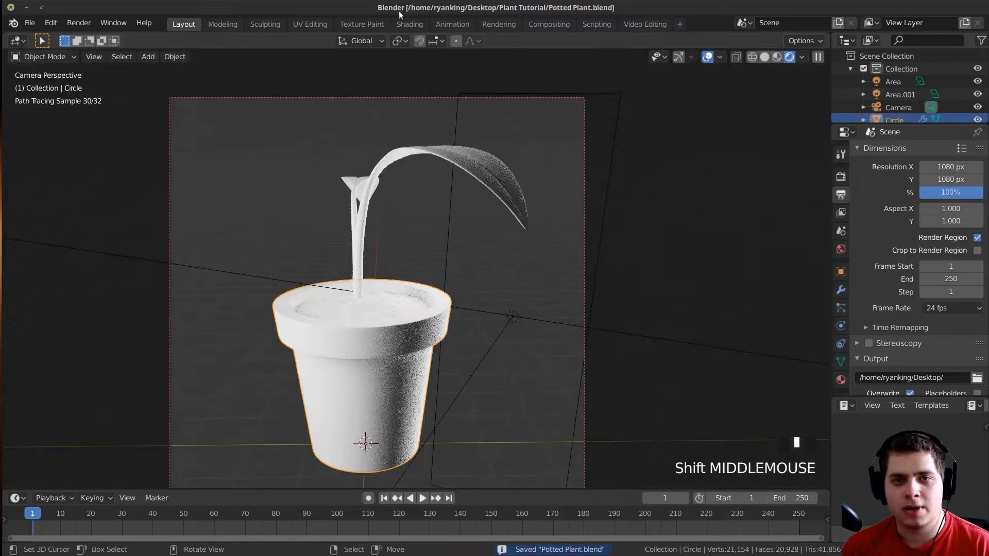
pyautogui.click(404, 26)
pyautogui.keyDown('shift'); pyautogui.moveTo(431, 202); pyautogui.dragTo(463, 193, button='middle'); pyautogui.keyUp('shift')
pyautogui.scroll(-2, 462, 196)
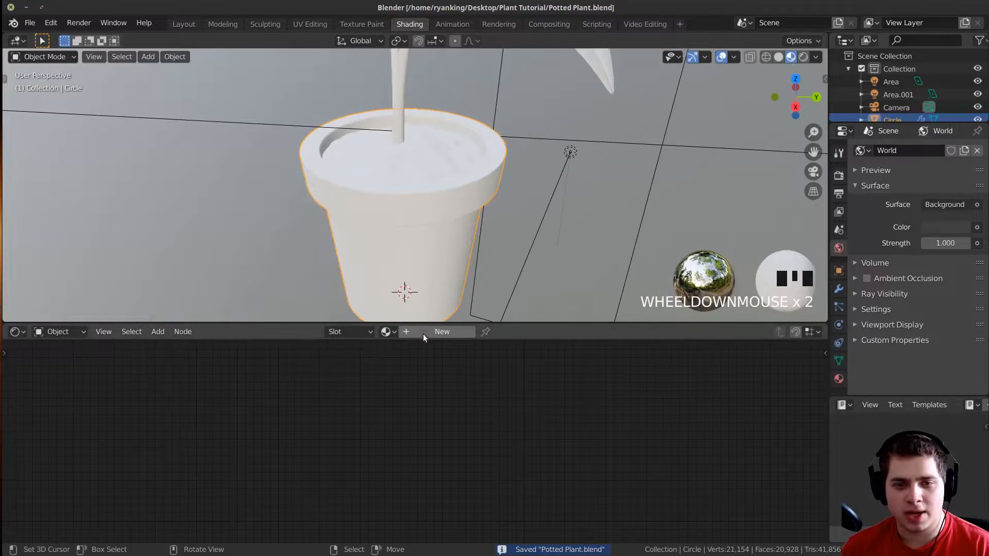
# Create a new material named Dirt on the soil object inside the pot.
pyautogui.rightClick(440, 221)
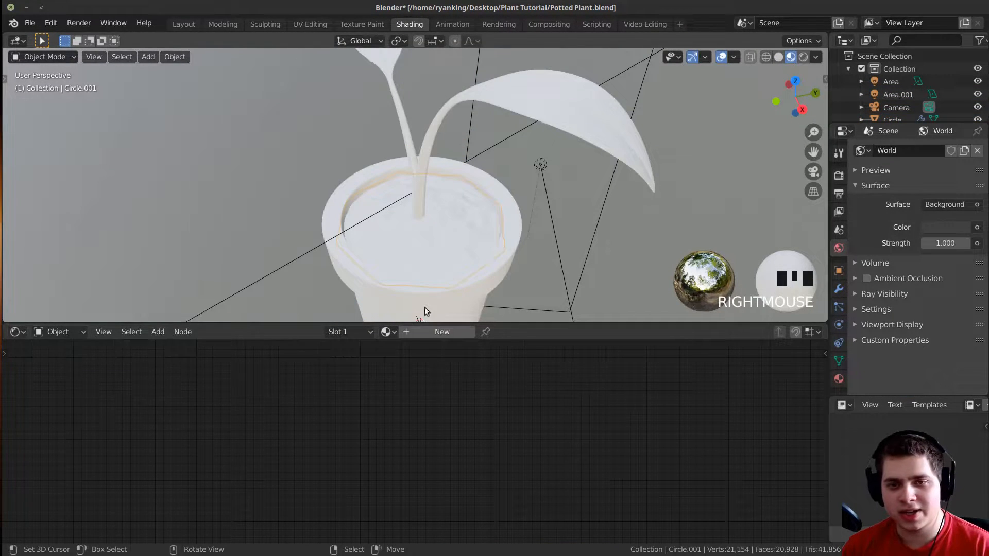
pyautogui.click(417, 332)
pyautogui.write('Dirt')
pyautogui.press('Return')
# From the camera view, limit the render region to the soil and pot rim and preview it in rendered shading.
pyautogui.scroll(-3, 464, 154)
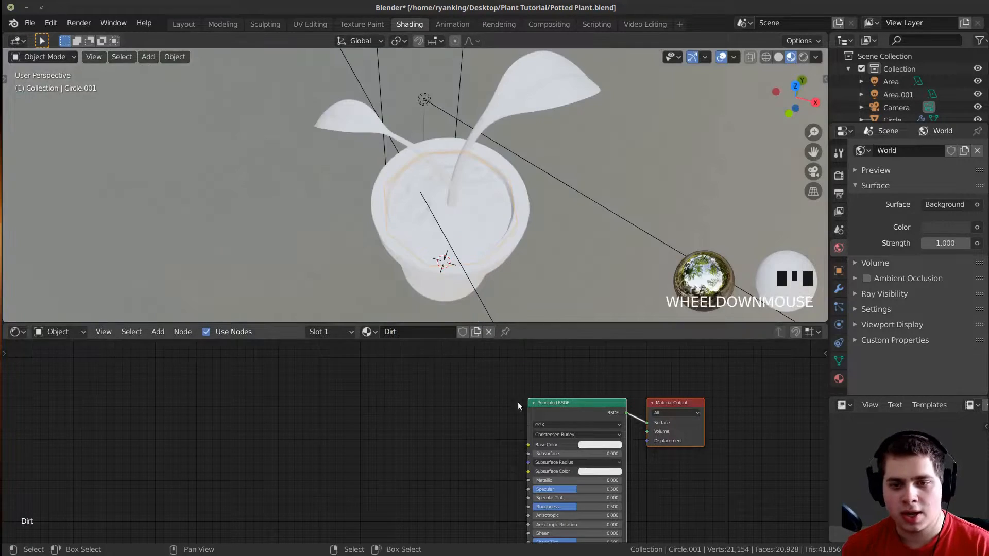
pyautogui.moveTo(499, 86); pyautogui.dragTo(444, 104, button='middle')
pyautogui.press('KP_0')
pyautogui.scroll(-3, 453, 183)
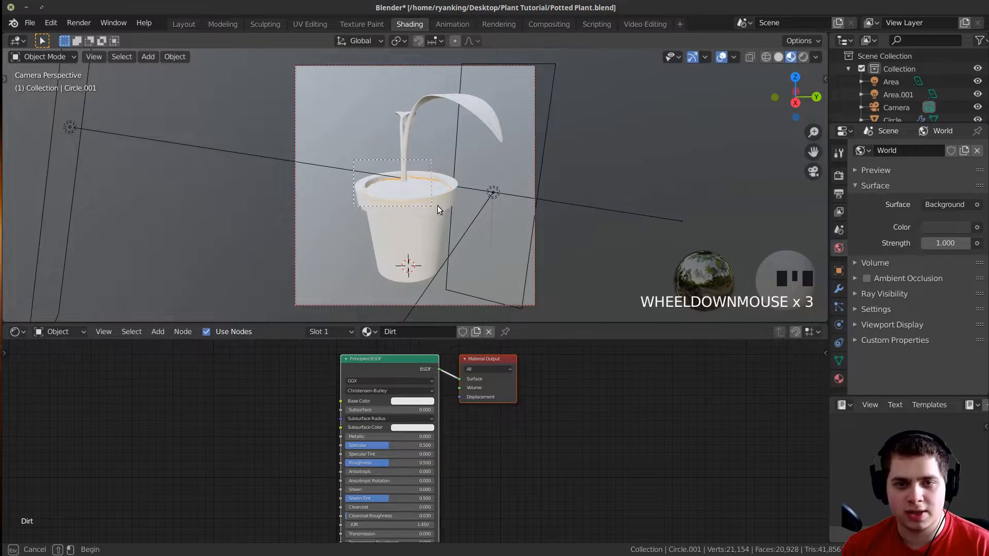
pyautogui.moveTo(456, 209); pyautogui.dragTo(457, 210)
pyautogui.scroll(4, 487, 253)
pyautogui.press('z')
pyautogui.click(504, 62)
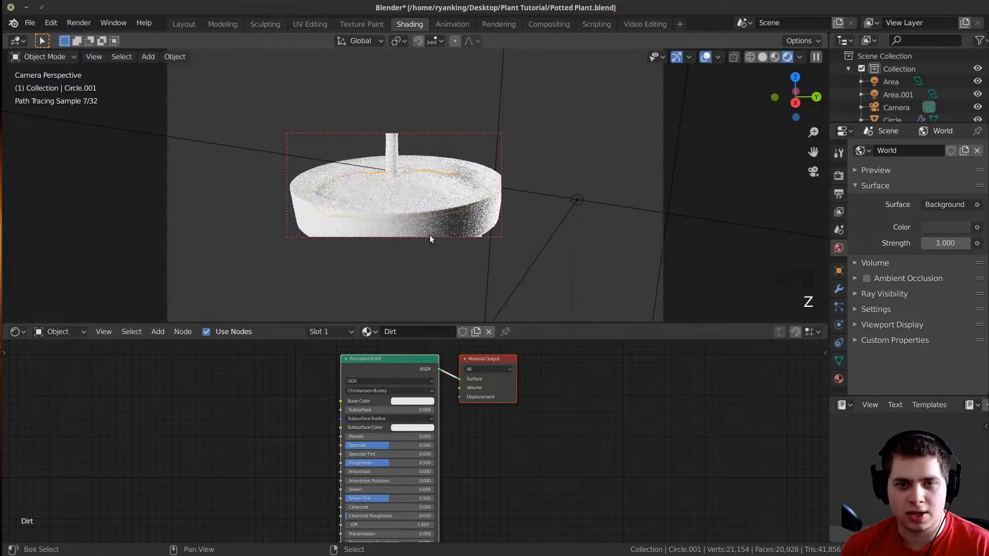
pyautogui.keyDown('shift'); pyautogui.moveTo(428, 238); pyautogui.dragTo(462, 234, button='middle'); pyautogui.keyUp('shift')
pyautogui.scroll(6, 383, 412)
pyautogui.moveTo(384, 412); pyautogui.dragTo(457, 448, button='middle')
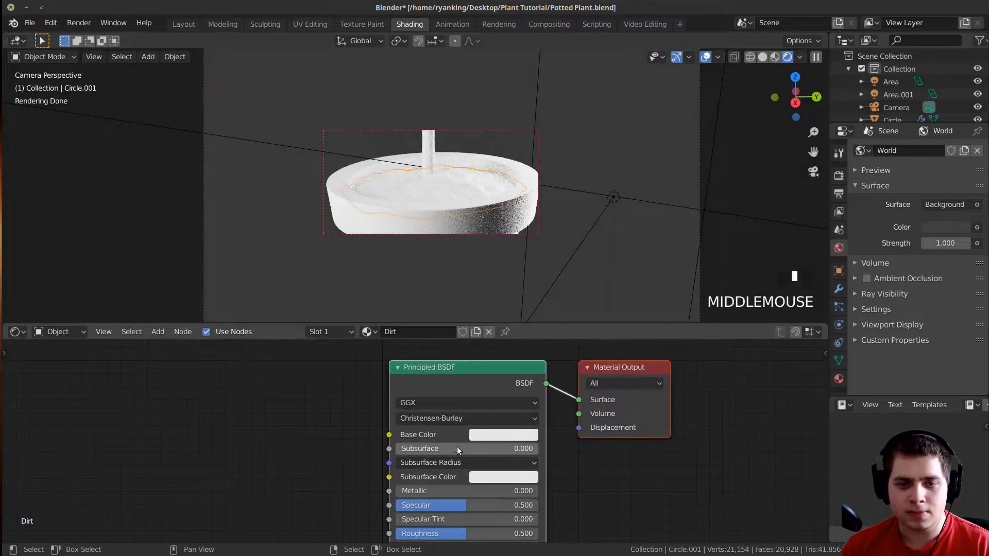
# Add a ColorRamp node beside the Principled BSDF in the Dirt material.
pyautogui.scroll(-2, 155, 408)
pyautogui.moveTo(278, 393); pyautogui.dragTo(347, 391, button='middle')
pyautogui.hotkey('shift', 'a')
pyautogui.click(347, 391)
pyautogui.write('col')
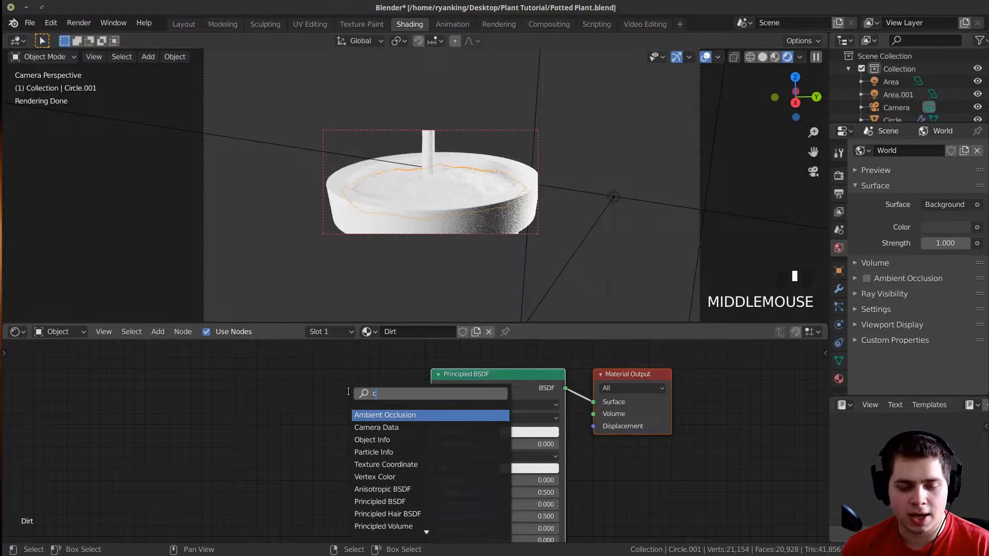
pyautogui.click(371, 427)
pyautogui.click(331, 428)
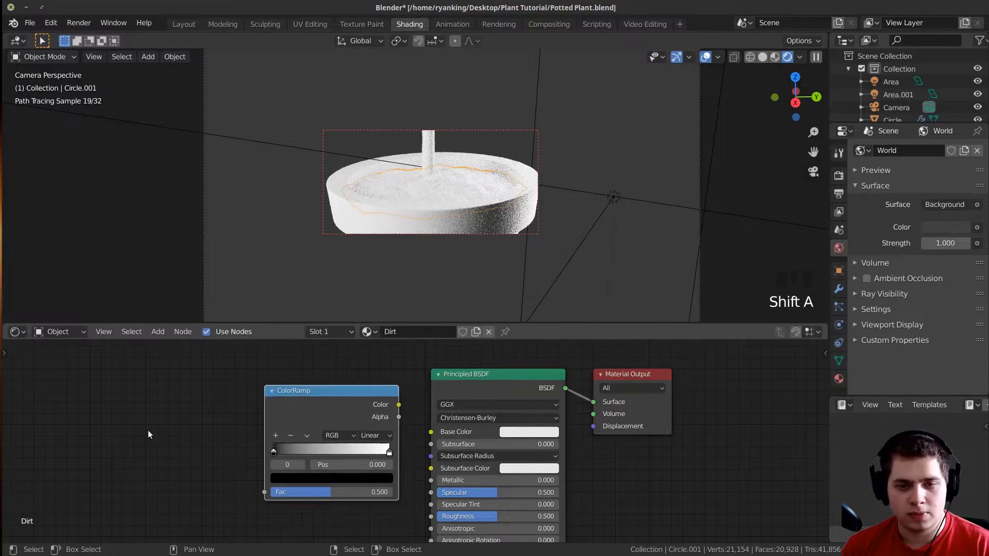
# Add a Noise Texture node and place it ahead of the ColorRamp with a gap between them.
pyautogui.scroll(-2, 157, 428)
pyautogui.moveTo(157, 427); pyautogui.dragTo(307, 419, button='middle')
pyautogui.scroll(5, 438, 211)
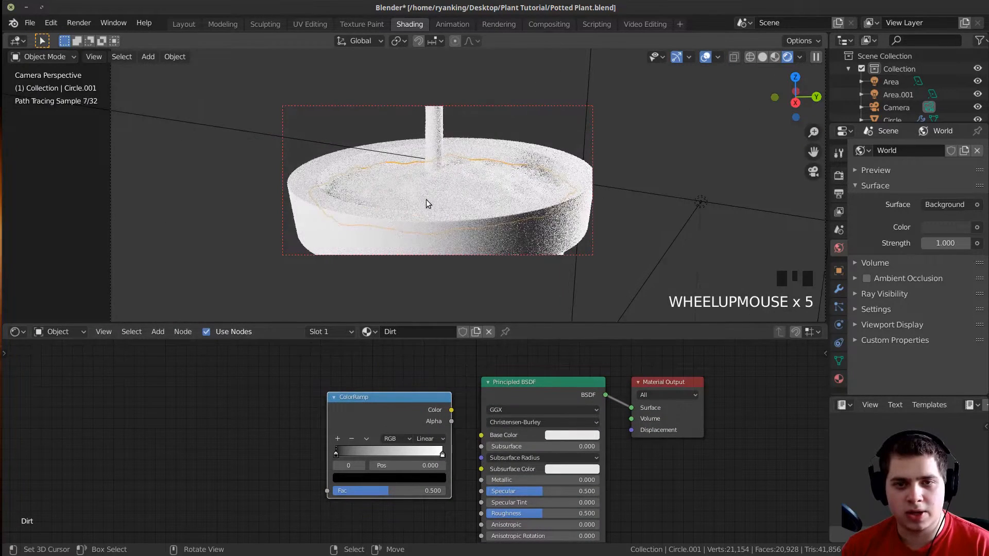
pyautogui.moveTo(227, 440); pyautogui.dragTo(331, 426, button='middle')
pyautogui.hotkey('shift', 'a')
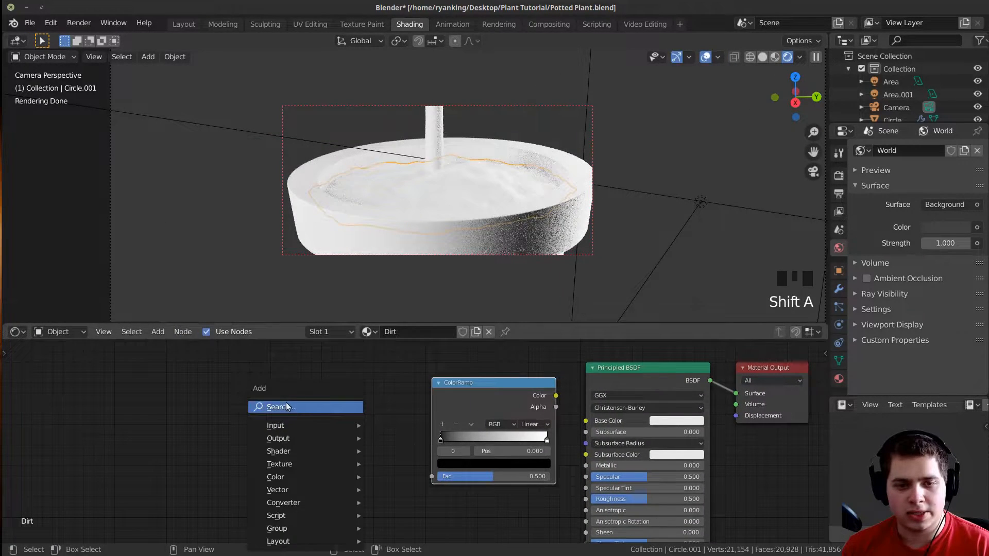
pyautogui.click(285, 403)
pyautogui.write('no')
pyautogui.click(355, 423)
pyautogui.click(336, 416)
pyautogui.moveTo(337, 416); pyautogui.dragTo(347, 419, button='middle')
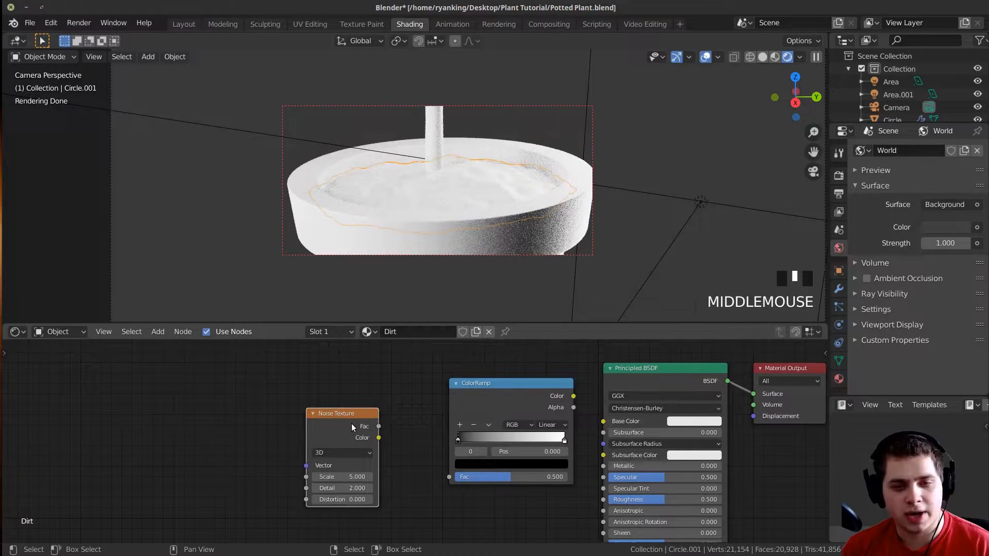
pyautogui.moveTo(347, 415); pyautogui.dragTo(340, 407)
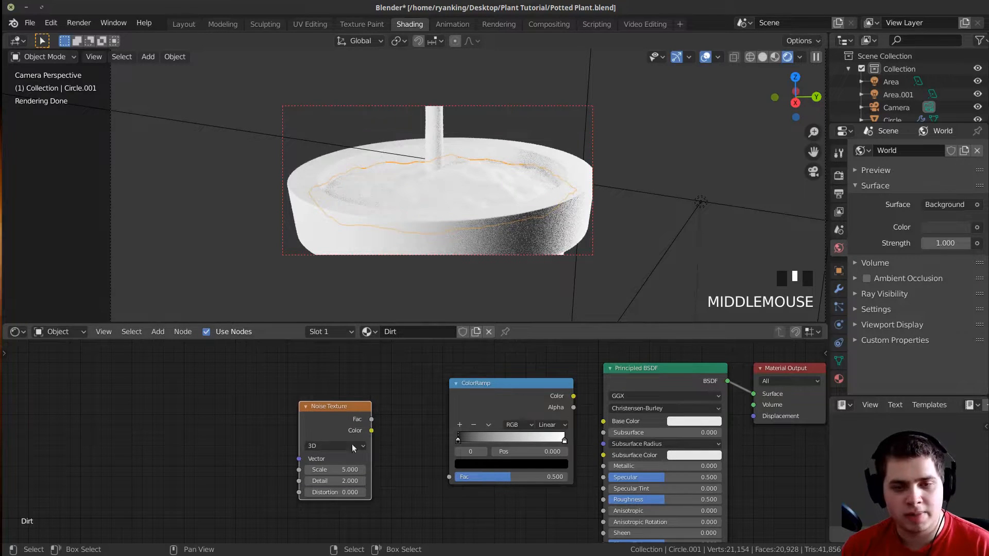
# Attach linked Texture Coordinate and Mapping nodes to the Noise Texture and arrange the view of the chain.
pyautogui.hotkey('ctrl', 't')
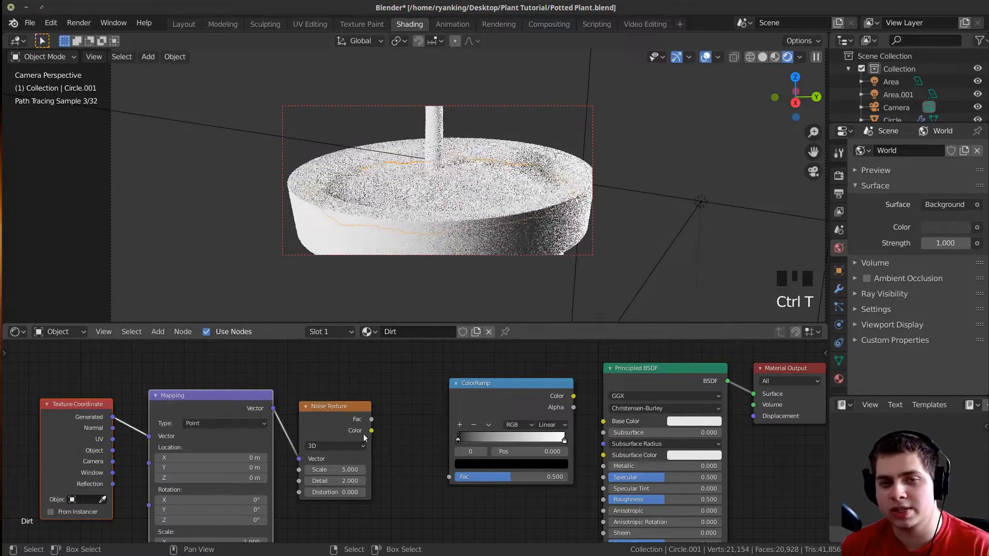
pyautogui.scroll(-2, 261, 482)
pyautogui.moveTo(260, 482); pyautogui.dragTo(270, 440, button='middle')
pyautogui.click(176, 420)
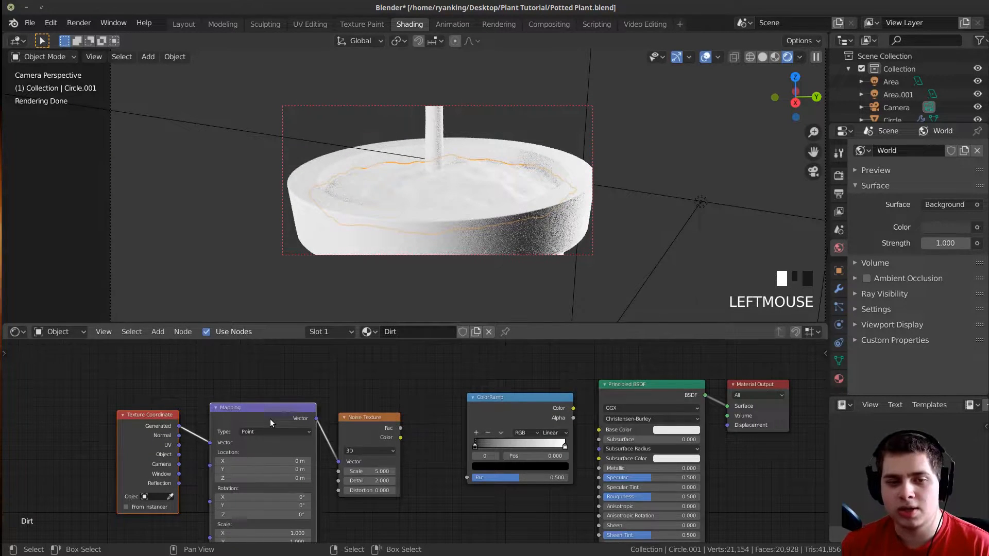
pyautogui.scroll(1, 270, 418)
pyautogui.moveTo(270, 418); pyautogui.dragTo(337, 422, button='middle')
pyautogui.click(399, 424)
pyautogui.scroll(1, 443, 426)
pyautogui.moveTo(430, 426); pyautogui.dragTo(458, 422, button='middle')
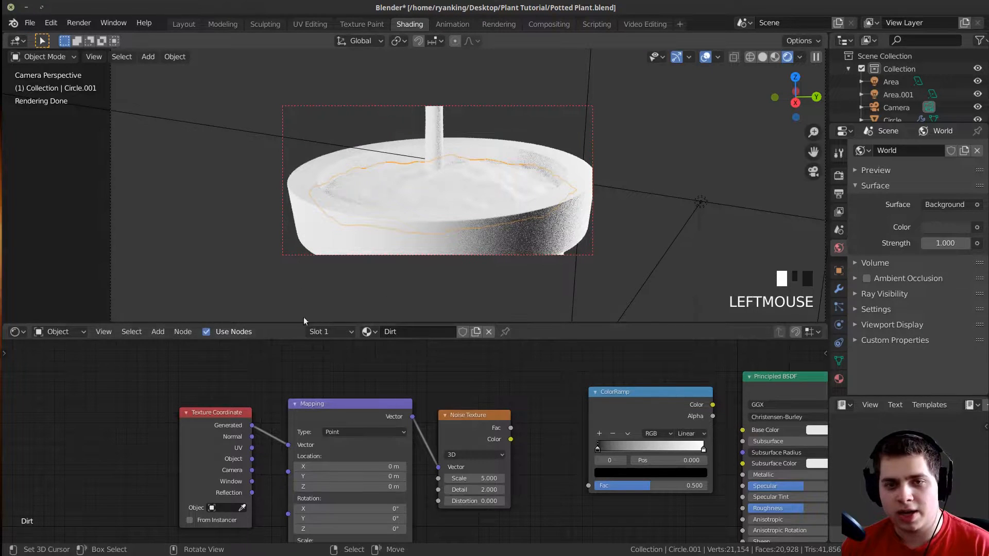
# Feed the Mapping node's Vector from the Object output of the Texture Coordinate node.
pyautogui.scroll(3, 283, 406)
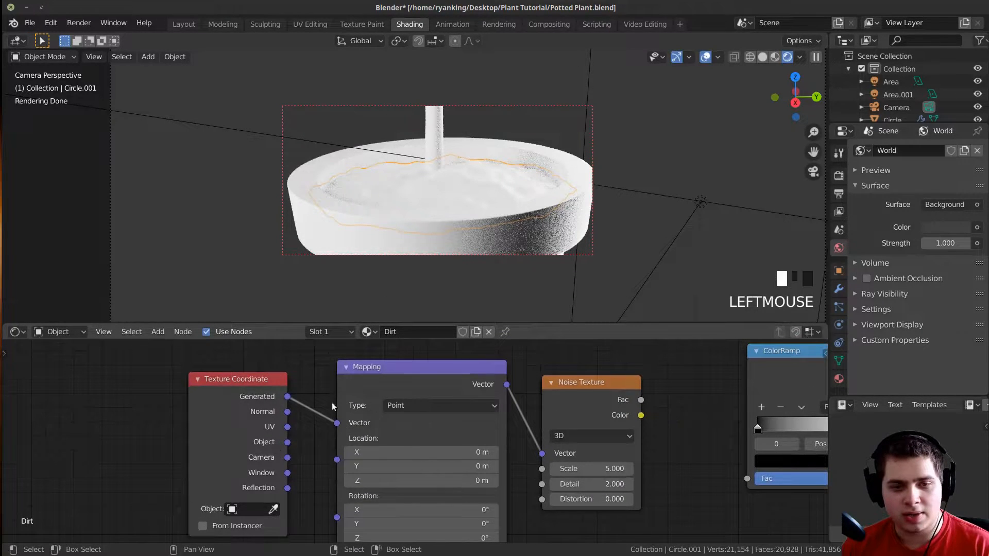
pyautogui.moveTo(291, 446); pyautogui.dragTo(336, 422)
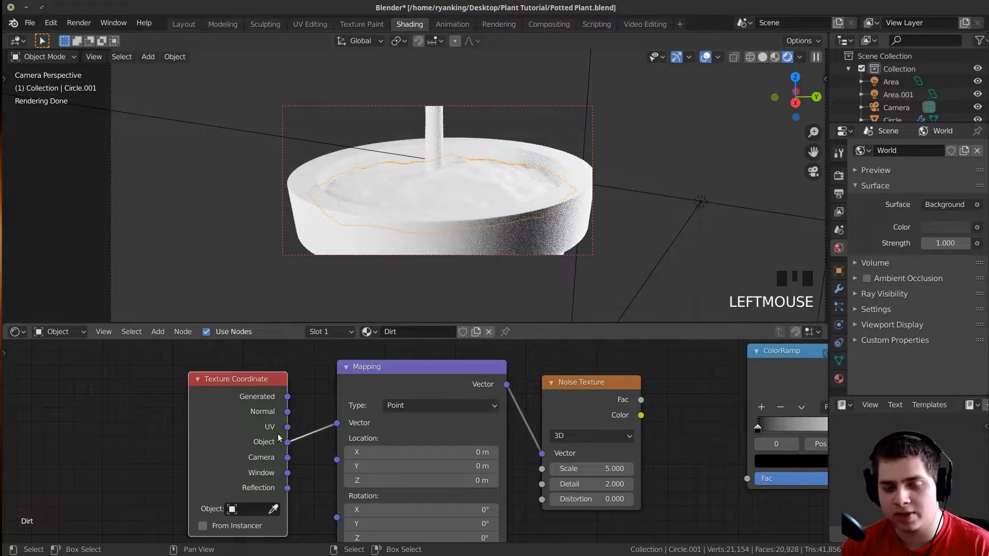
pyautogui.moveTo(278, 436); pyautogui.dragTo(264, 440)
pyautogui.scroll(-1, 572, 430)
pyautogui.moveTo(574, 431); pyautogui.dragTo(434, 457, button='middle')
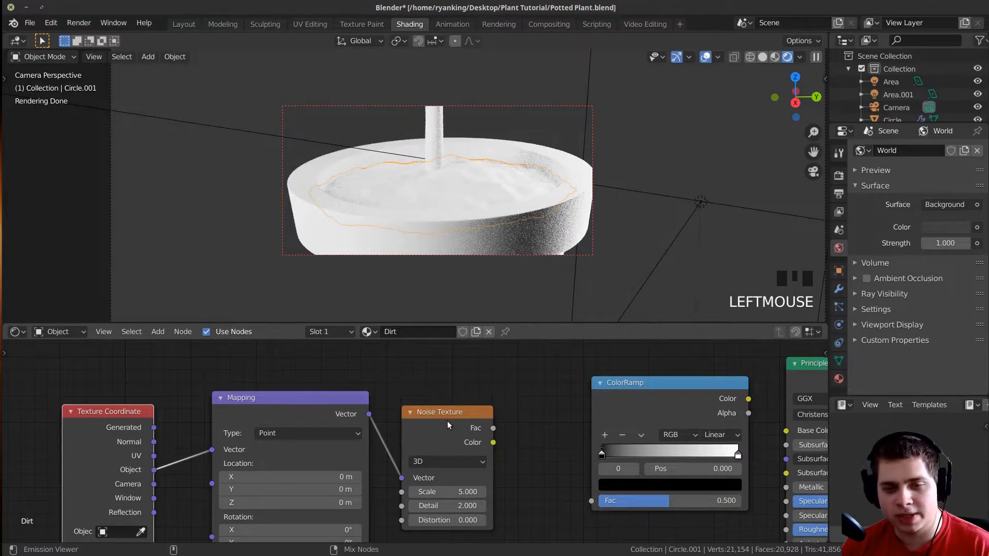
# Preview the Noise Texture directly on the soil and set its Scale to 14.
pyautogui.keyDown('ctrl'); pyautogui.keyDown('shift'); pyautogui.click(450, 422); pyautogui.keyUp('shift'); pyautogui.keyUp('ctrl')
pyautogui.scroll(3, 526, 195)
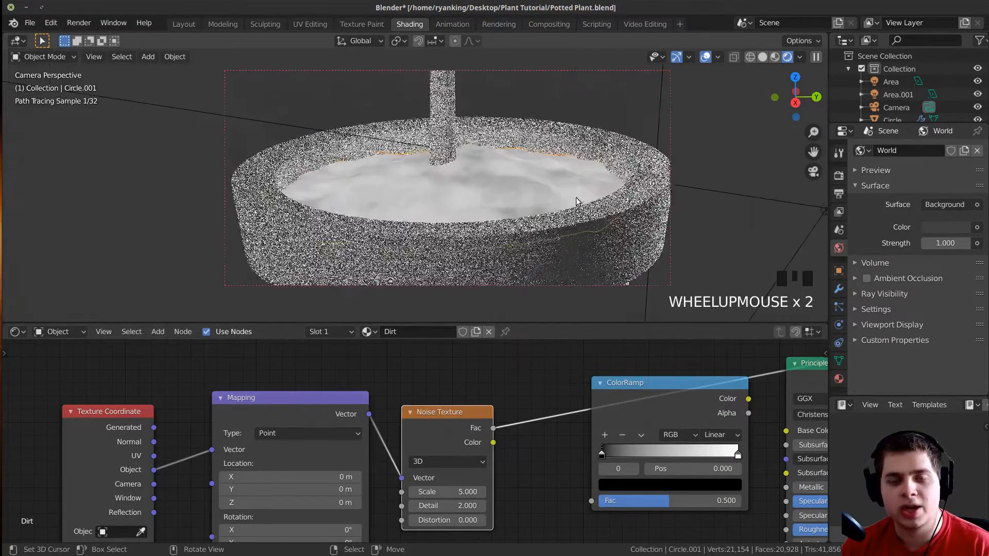
pyautogui.scroll(1, 493, 387)
pyautogui.moveTo(350, 504); pyautogui.dragTo(384, 505)
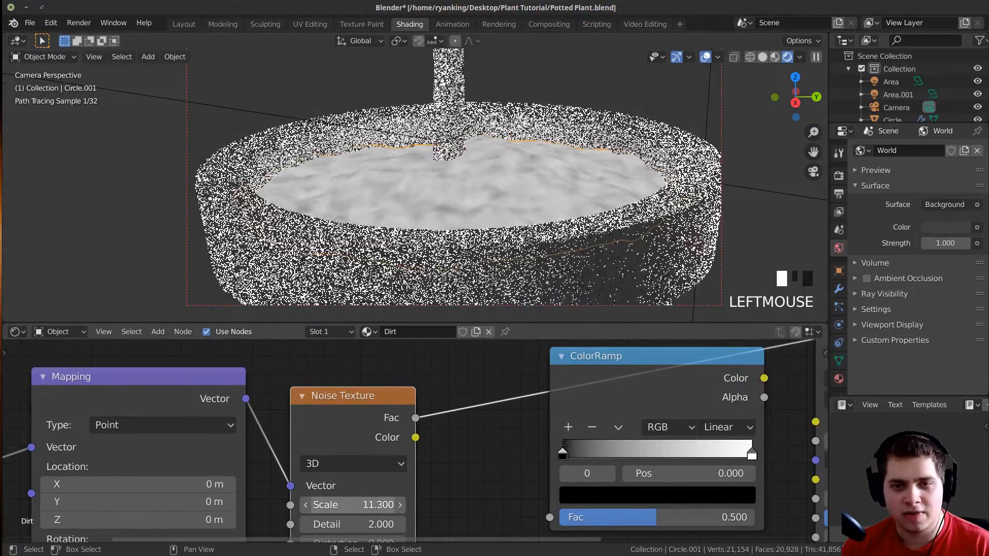
pyautogui.moveTo(355, 505)
pyautogui.mouseDown()
pyautogui.moveTo(379, 504)
pyautogui.moveTo(361, 505)
pyautogui.mouseUp()
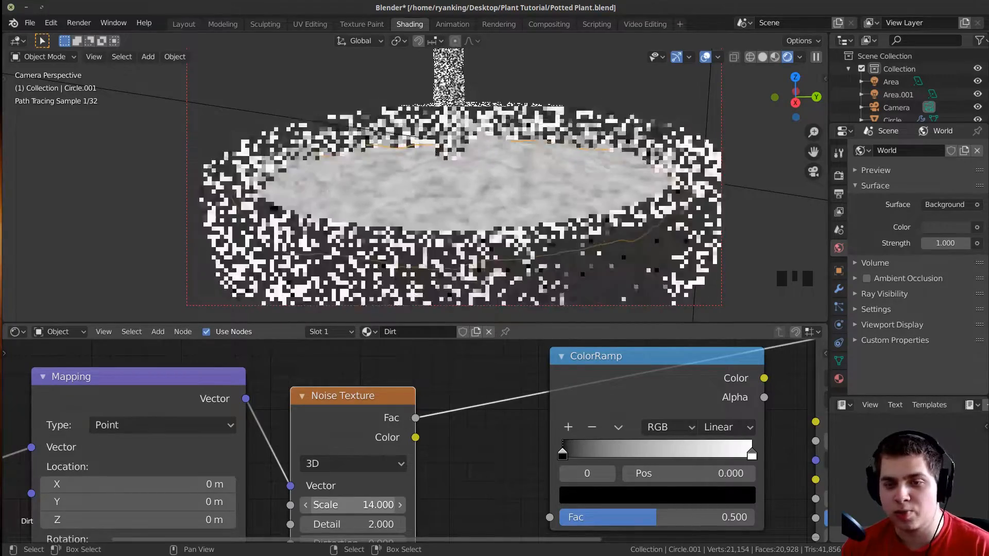
# Link the noise Color to the ColorRamp's Fac and the ramp's Color to Base Color, previewing the ramp on the soil.
pyautogui.scroll(-2, 311, 439)
pyautogui.moveTo(350, 432); pyautogui.dragTo(262, 430, button='middle')
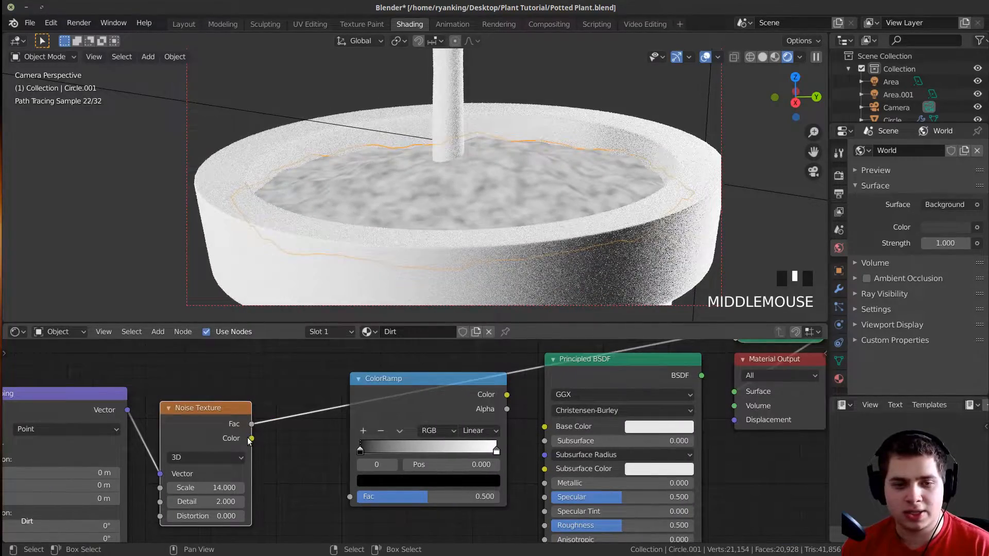
pyautogui.moveTo(352, 499); pyautogui.dragTo(350, 498)
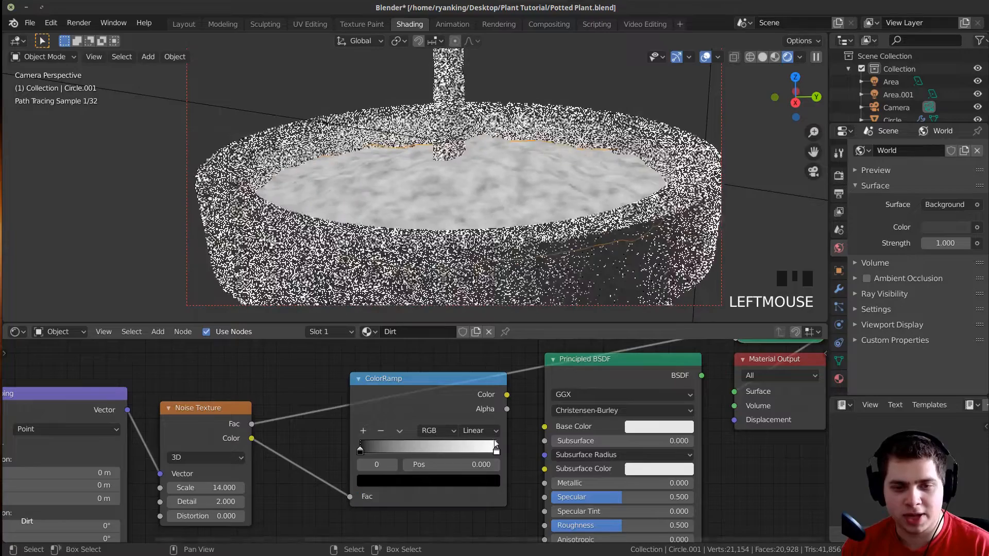
pyautogui.moveTo(416, 404); pyautogui.dragTo(413, 415, button='middle')
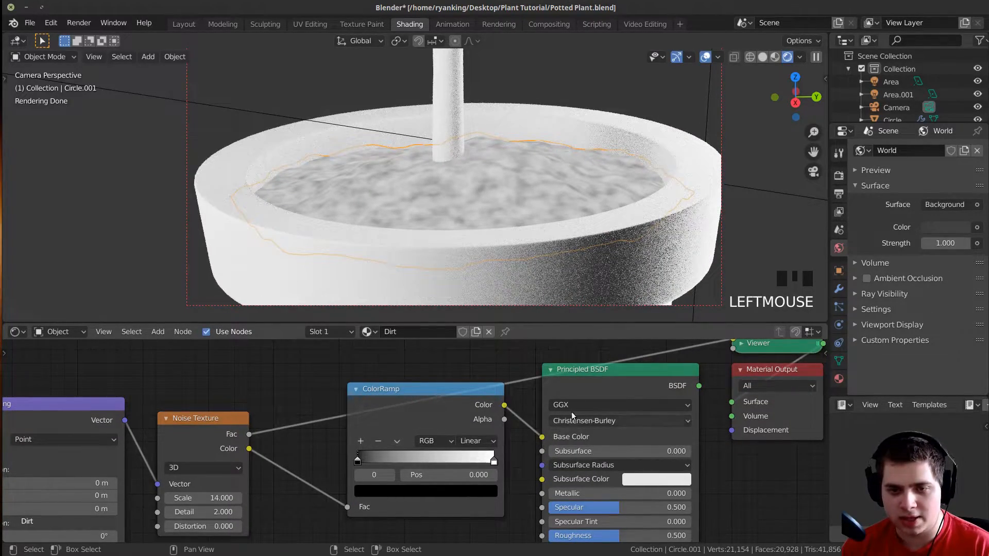
pyautogui.keyDown('ctrl'); pyautogui.keyDown('shift'); pyautogui.click(421, 400); pyautogui.keyUp('shift'); pyautogui.keyUp('ctrl')
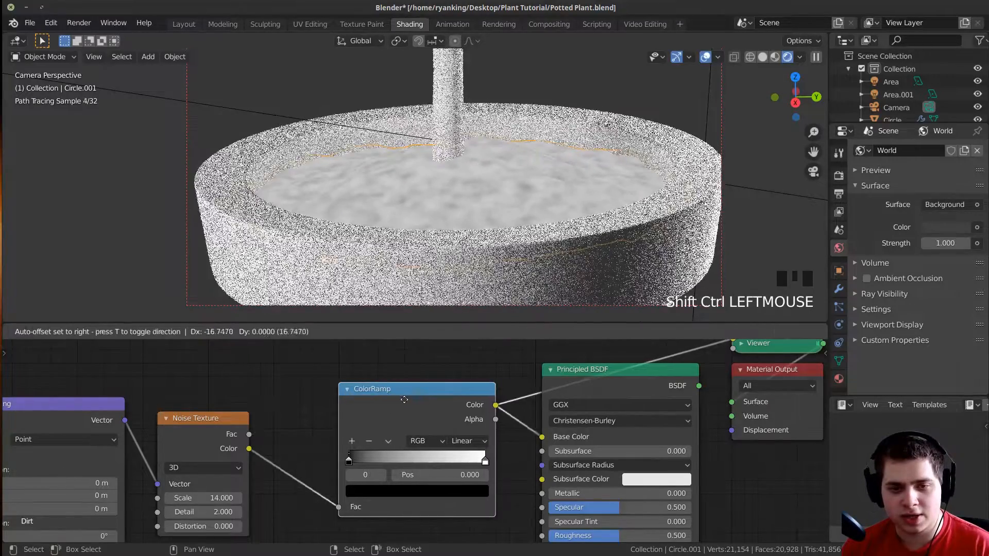
pyautogui.moveTo(414, 441); pyautogui.dragTo(381, 445)
# Set the ColorRamp's black stop to a very dark brown.
pyautogui.scroll(4, 300, 486)
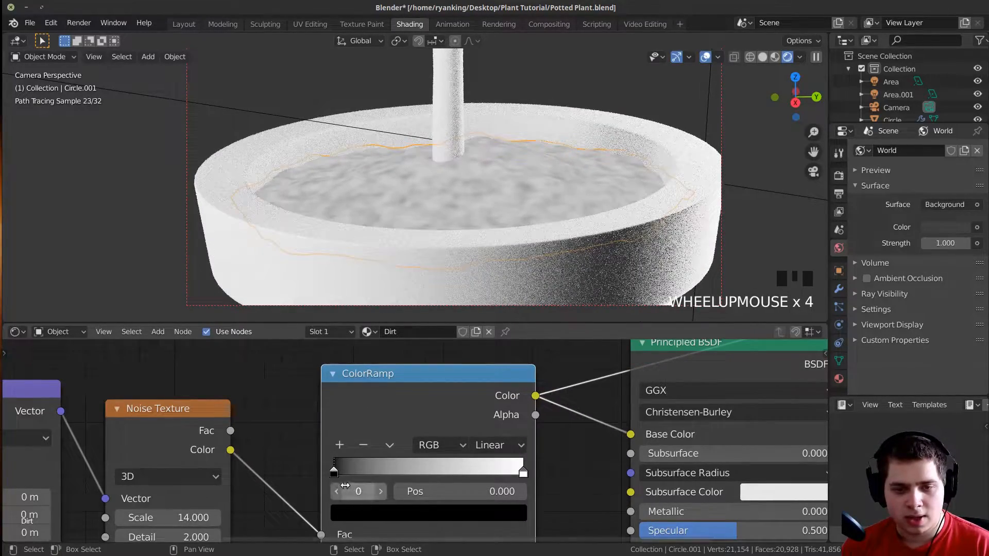
pyautogui.click(350, 516)
pyautogui.moveTo(484, 379); pyautogui.dragTo(484, 366)
pyautogui.moveTo(404, 324); pyautogui.dragTo(388, 358)
pyautogui.click(361, 510)
pyautogui.moveTo(388, 354); pyautogui.dragTo(389, 346)
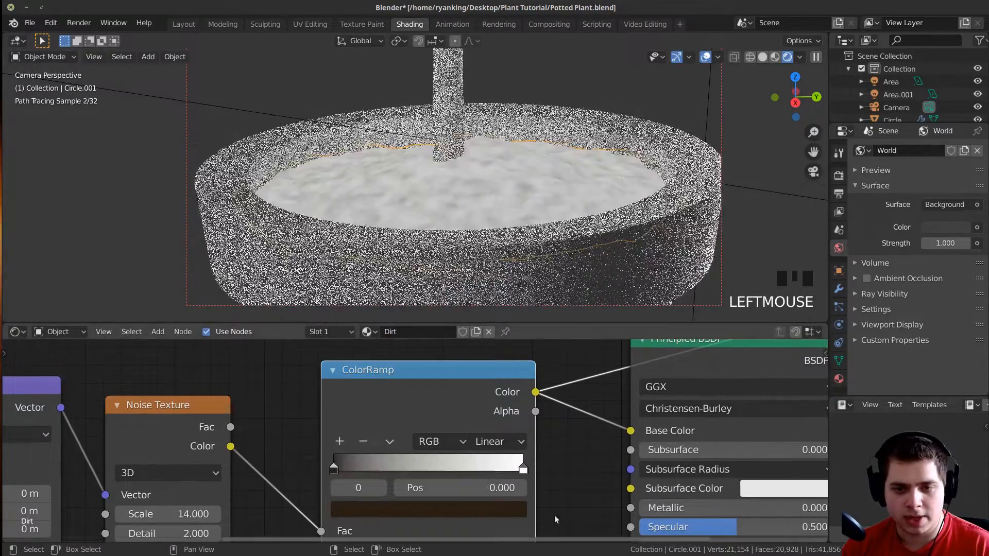
# Set the ColorRamp's white stop to a lighter yellowish brown and check the soil from the camera view.
pyautogui.click(524, 469)
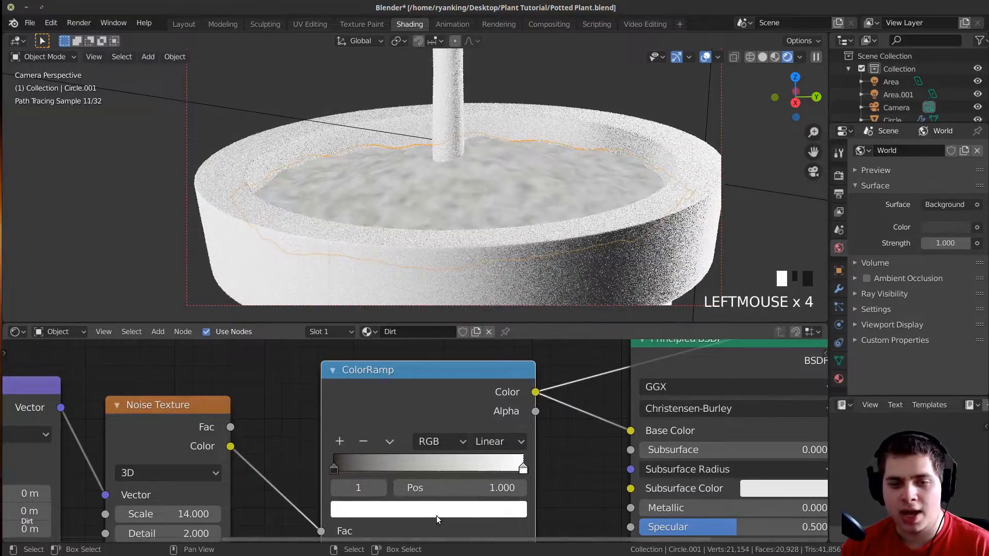
pyautogui.click(437, 519)
pyautogui.click(389, 337)
pyautogui.scroll(-10, 386, 338)
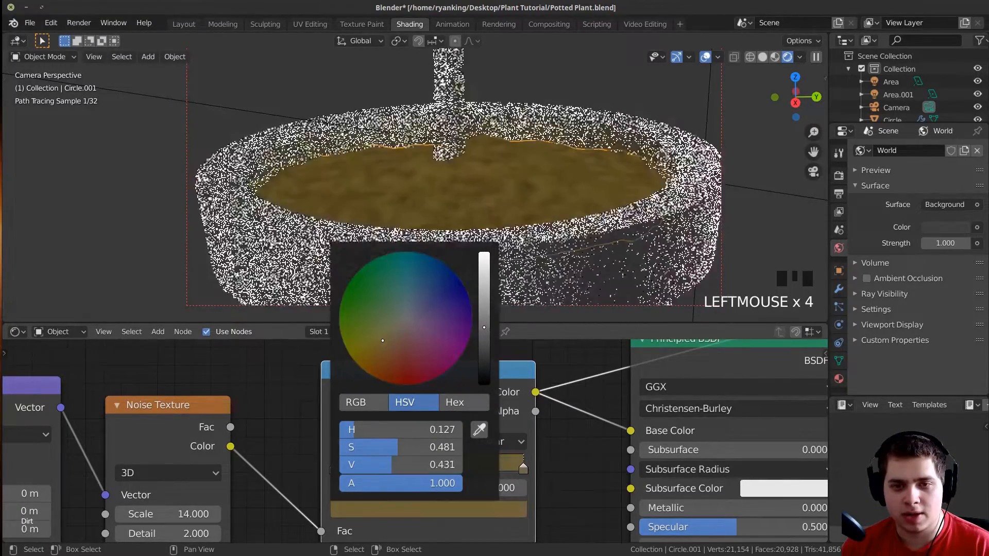
pyautogui.moveTo(464, 206); pyautogui.dragTo(493, 175, button='middle')
pyautogui.press('KP_0')
pyautogui.scroll(3, 503, 215)
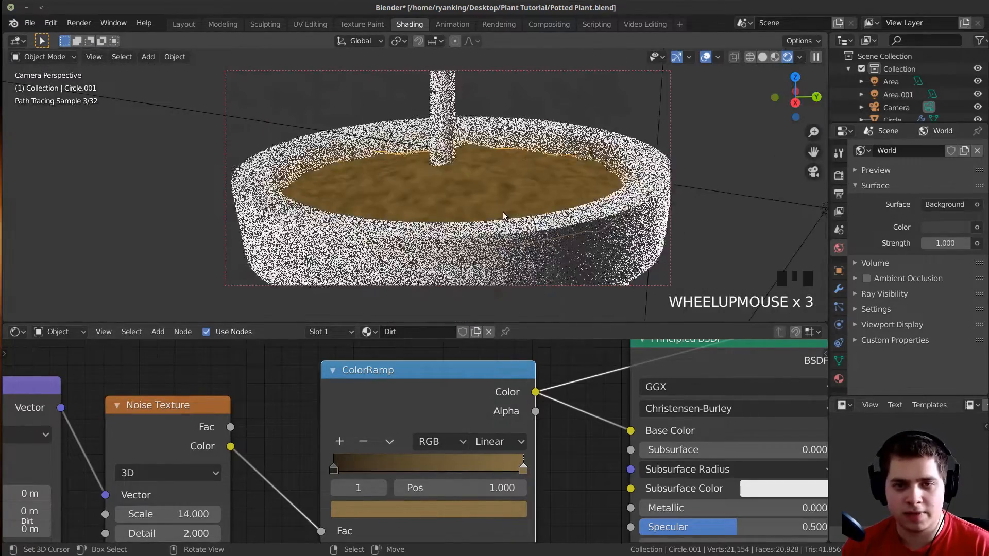
# Switch the preview back to the Principled BSDF and set its Roughness to 0.729.
pyautogui.scroll(-11, 545, 402)
pyautogui.keyDown('ctrl'); pyautogui.keyDown('shift'); pyautogui.click(541, 404); pyautogui.keyUp('shift'); pyautogui.keyUp('ctrl')
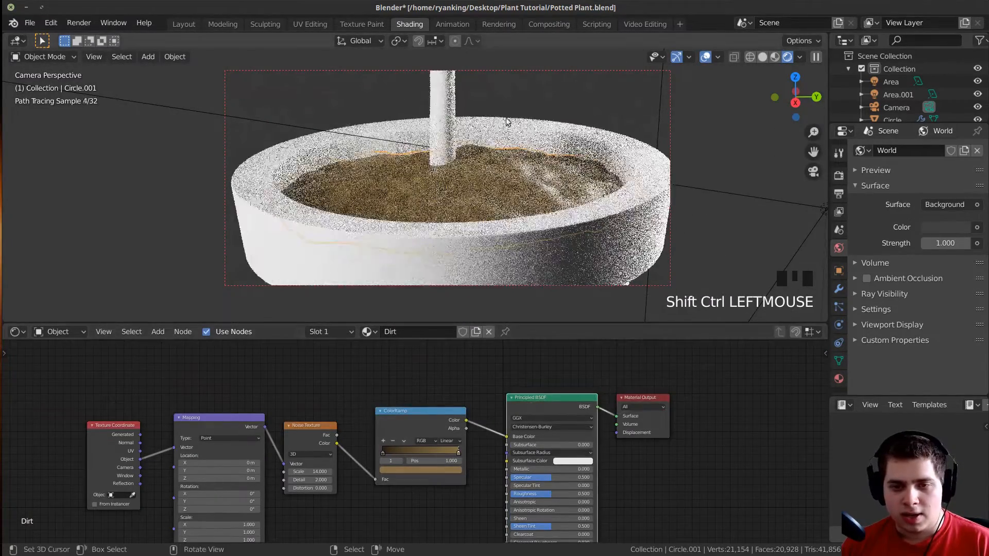
pyautogui.moveTo(428, 392); pyautogui.dragTo(350, 350, button='middle')
pyautogui.scroll(4, 519, 110)
pyautogui.moveTo(498, 481); pyautogui.dragTo(410, 480, button='middle')
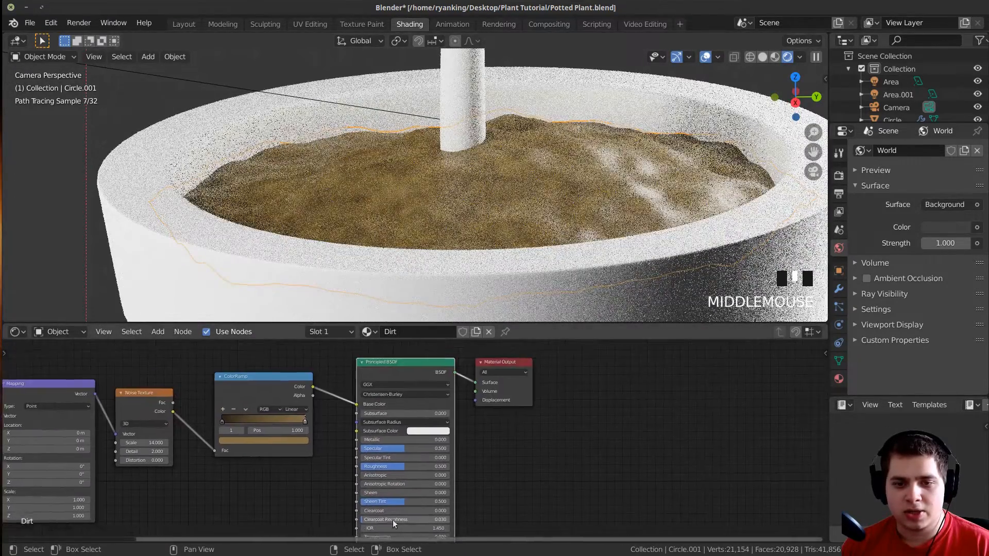
pyautogui.scroll(6, 410, 480)
pyautogui.moveTo(400, 479); pyautogui.dragTo(432, 469)
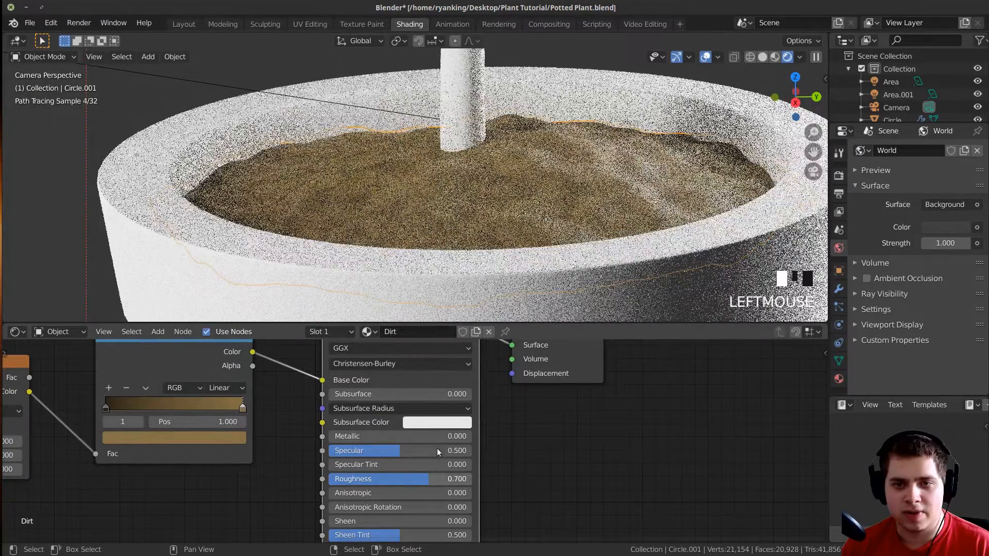
pyautogui.scroll(-4, 438, 206)
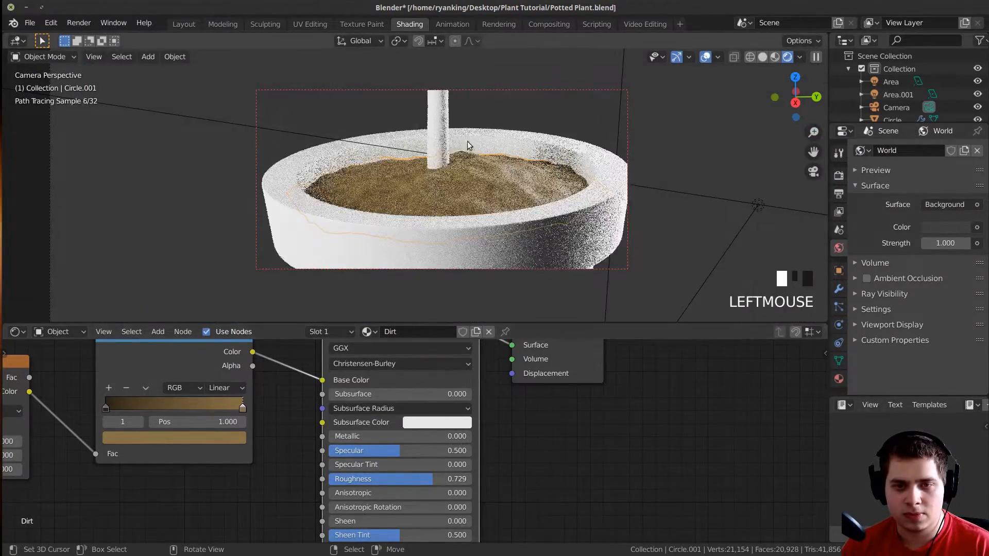
pyautogui.moveTo(319, 412); pyautogui.dragTo(375, 407, button='middle')
pyautogui.scroll(-4, 375, 407)
# Move the ColorRamp nearer the Noise Texture and link its Color output to the Principled BSDF's Normal input.
pyautogui.moveTo(375, 406); pyautogui.dragTo(371, 427)
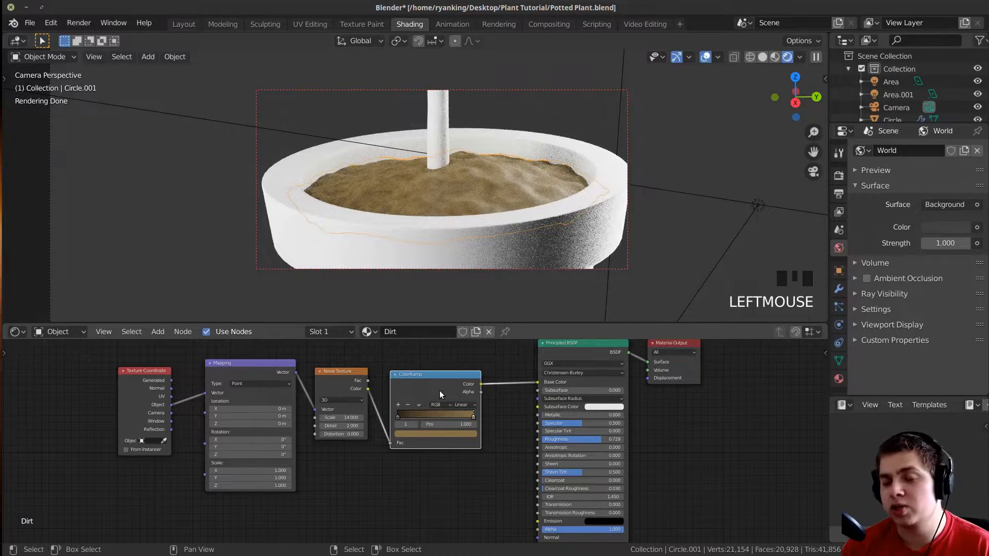
pyautogui.scroll(-2, 440, 395)
pyautogui.moveTo(454, 410); pyautogui.dragTo(399, 458, button='middle')
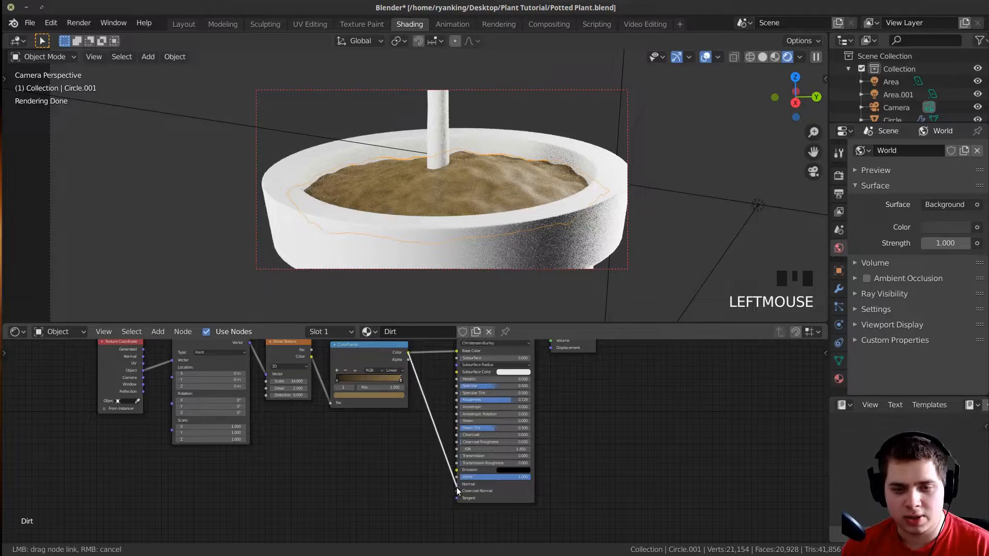
pyautogui.moveTo(457, 489); pyautogui.dragTo(458, 488)
# Add a Bump node and insert it on the link between the ColorRamp and the Normal input.
pyautogui.hotkey('shift', 'a')
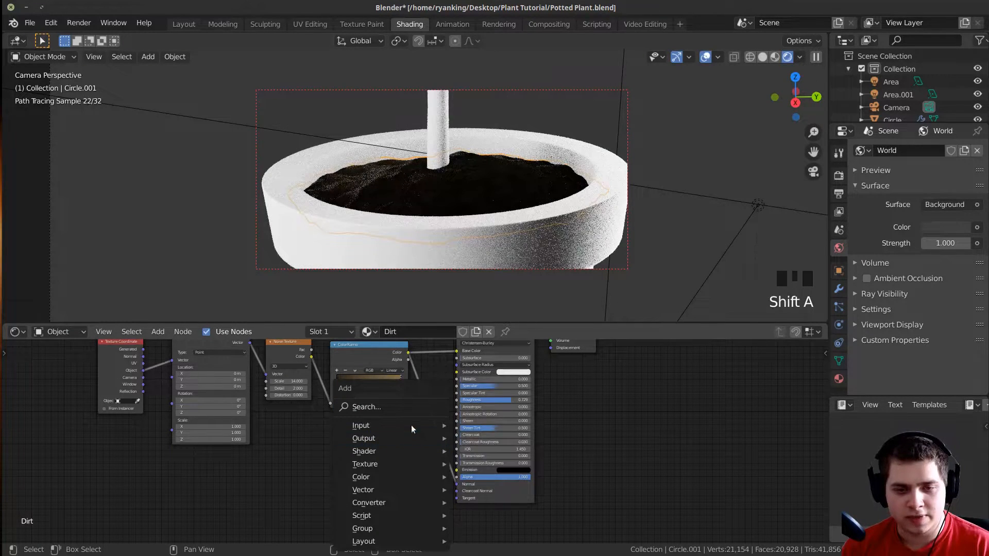
pyautogui.write('bum')
pyautogui.click(417, 423)
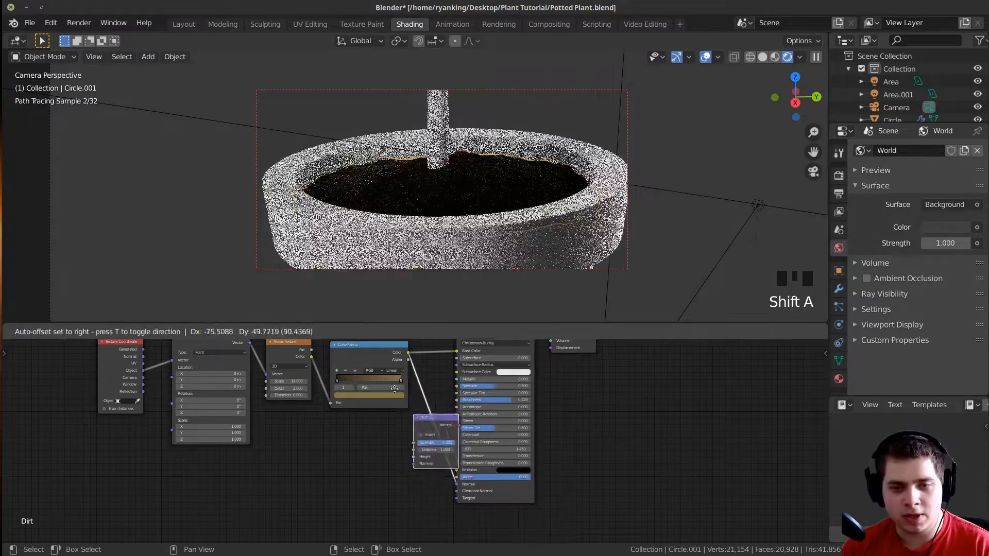
pyautogui.click(427, 433)
# Move the ColorRamp link from the Bump node's Normal input to its Height input and reposition the ColorRamp.
pyautogui.scroll(4, 414, 438)
pyautogui.scroll(6, 450, 500)
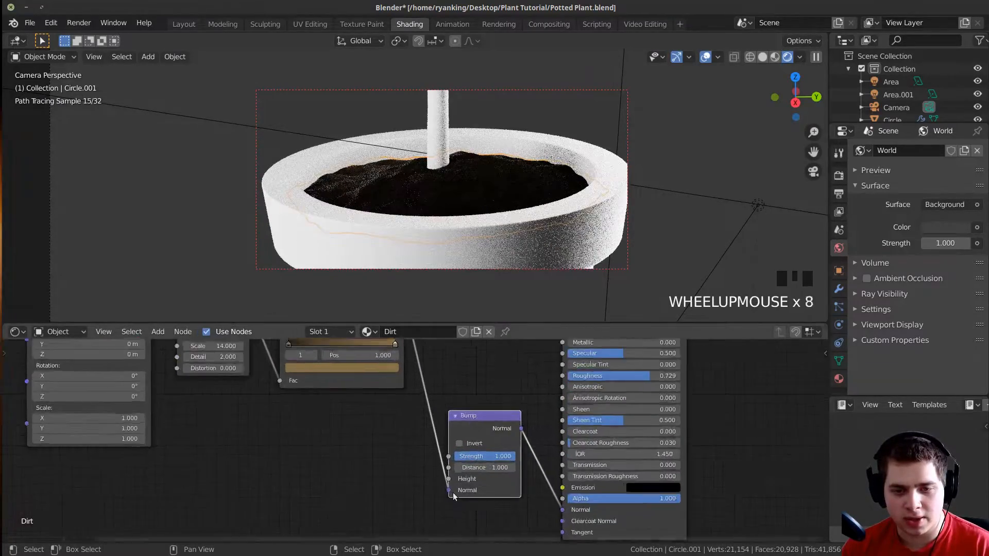
pyautogui.moveTo(454, 482); pyautogui.dragTo(454, 485)
pyautogui.scroll(-4, 417, 438)
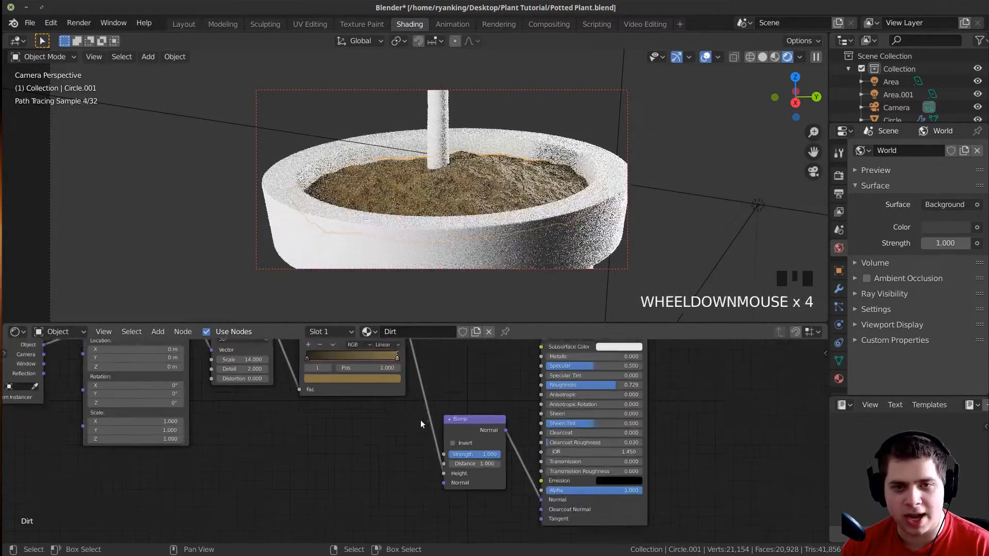
pyautogui.moveTo(424, 418); pyautogui.dragTo(424, 489, button='middle')
pyautogui.moveTo(362, 401)
pyautogui.mouseDown()
pyautogui.moveTo(369, 428)
pyautogui.moveTo(367, 413)
pyautogui.mouseUp()
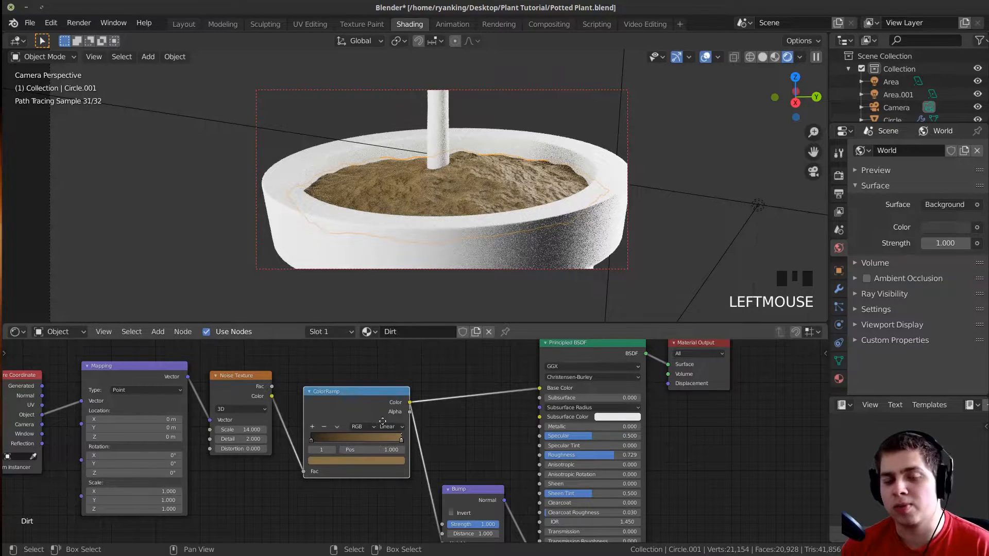
# Reposition the Bump and ColorRamp nodes slightly to tidy the layout in front of the Principled BSDF.
pyautogui.moveTo(449, 480); pyautogui.dragTo(453, 409, button='middle')
pyautogui.scroll(6, 451, 411)
pyautogui.moveTo(499, 437); pyautogui.dragTo(519, 434)
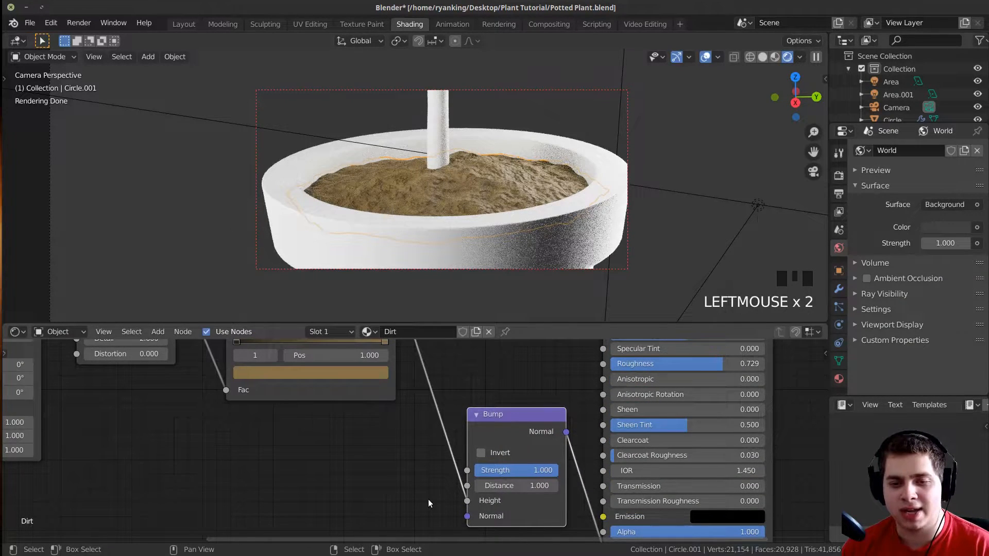
pyautogui.scroll(-1, 451, 428)
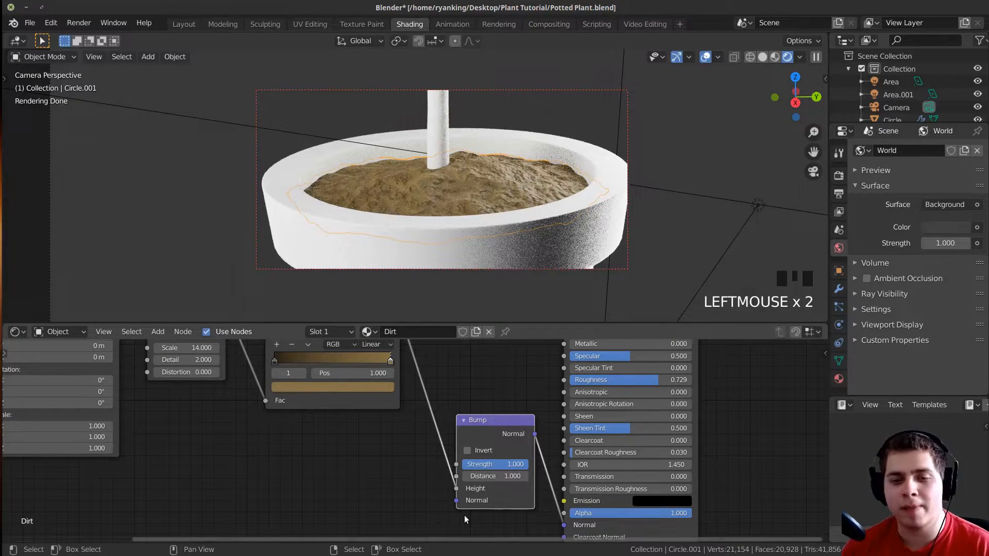
pyautogui.moveTo(359, 484); pyautogui.dragTo(353, 478)
pyautogui.scroll(-2, 325, 454)
pyautogui.moveTo(323, 454); pyautogui.dragTo(365, 492, button='middle')
pyautogui.moveTo(370, 379)
pyautogui.mouseDown()
pyautogui.moveTo(385, 381)
pyautogui.moveTo(365, 379)
pyautogui.mouseUp()
pyautogui.moveTo(436, 403); pyautogui.dragTo(438, 407)
pyautogui.scroll(1, 420, 514)
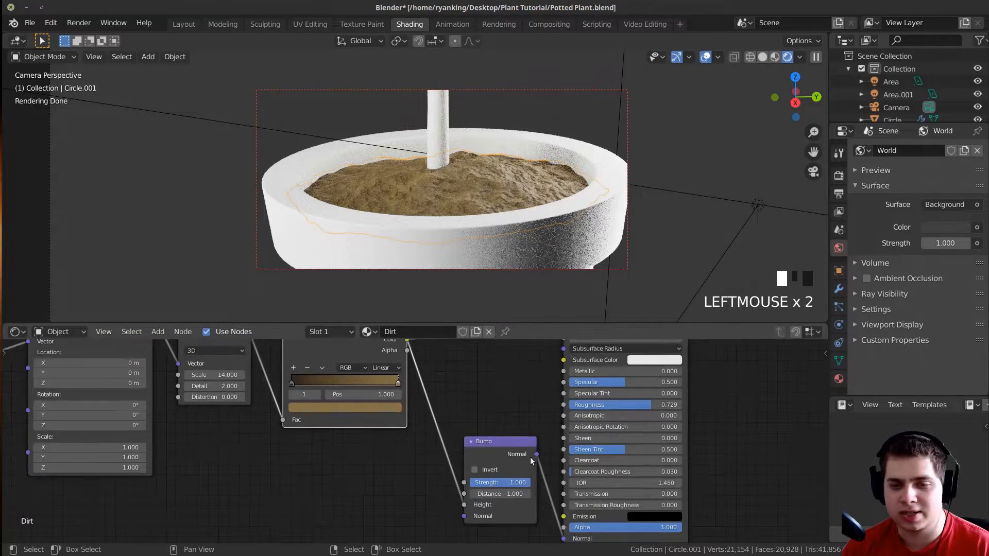
pyautogui.moveTo(501, 446); pyautogui.dragTo(501, 443)
pyautogui.scroll(1, 443, 508)
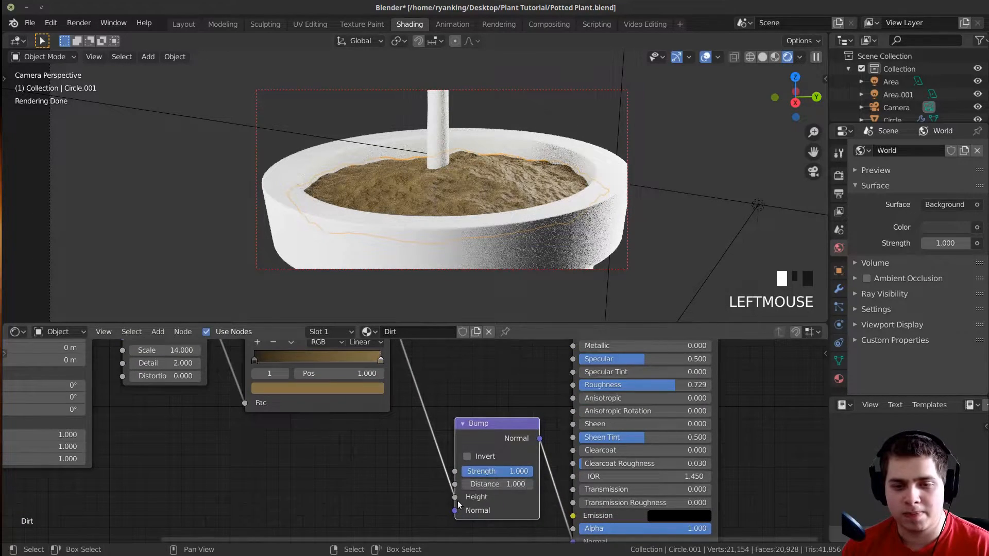
# Set the Bump node's Strength to 0.487 to soften the dirt's relief.
pyautogui.scroll(3, 479, 314)
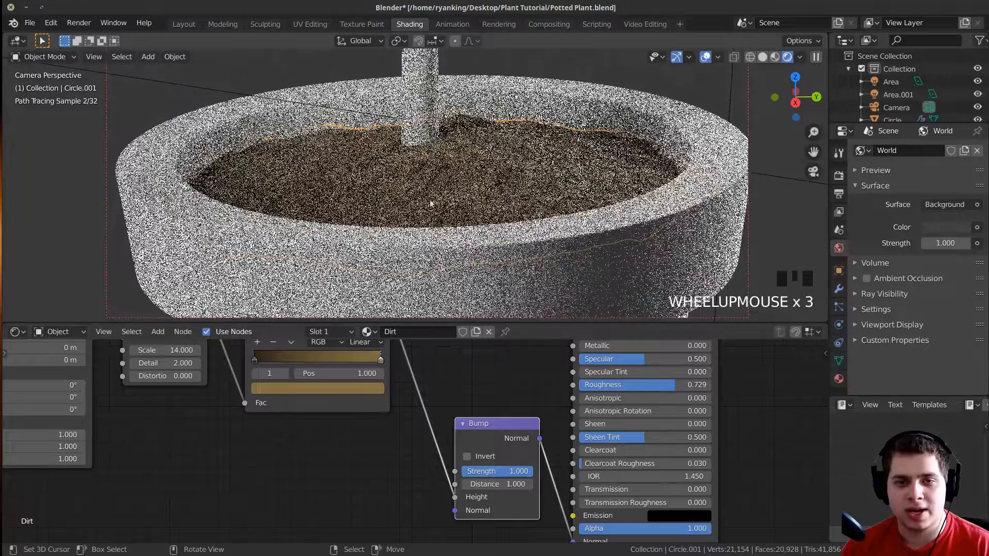
pyautogui.scroll(1, 475, 453)
pyautogui.moveTo(474, 454); pyautogui.dragTo(434, 433, button='middle')
pyautogui.scroll(3, 433, 438)
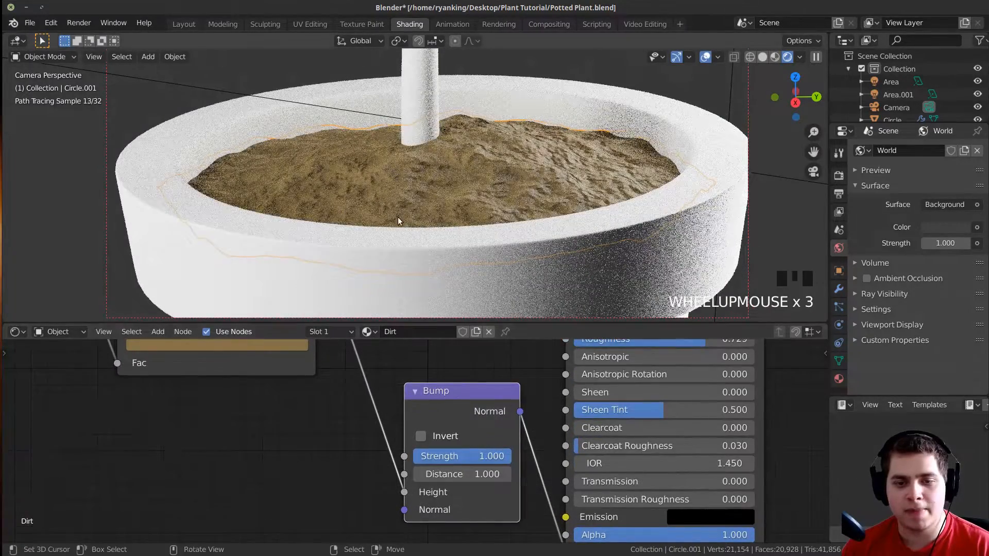
pyautogui.moveTo(484, 460); pyautogui.dragTo(438, 456)
pyautogui.scroll(-2, 423, 158)
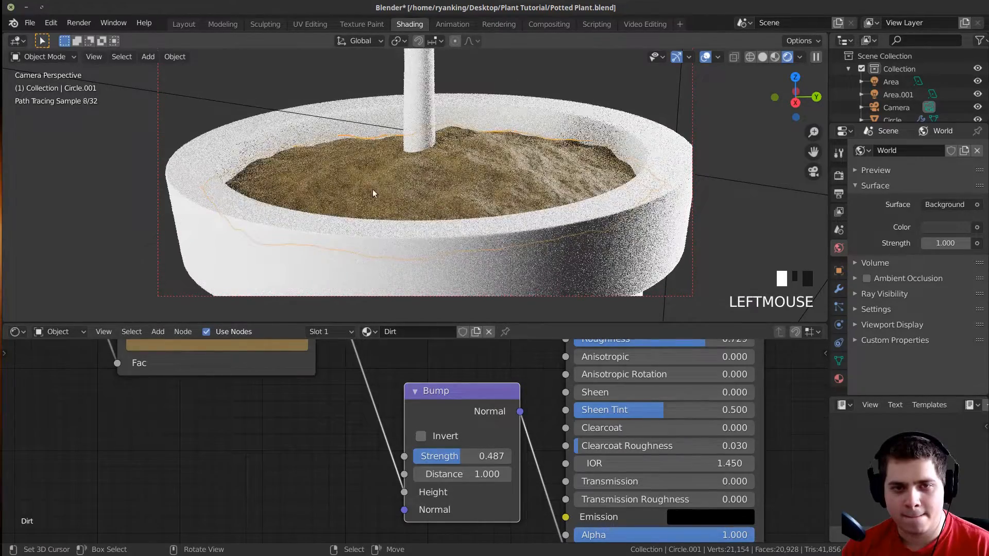
# Shift the ColorRamp's lighter brown stop to a warmer tone with hue 0.093 and saturation 0.567.
pyautogui.scroll(-5, 261, 434)
pyautogui.moveTo(261, 434); pyautogui.dragTo(287, 443, button='middle')
pyautogui.click(404, 447)
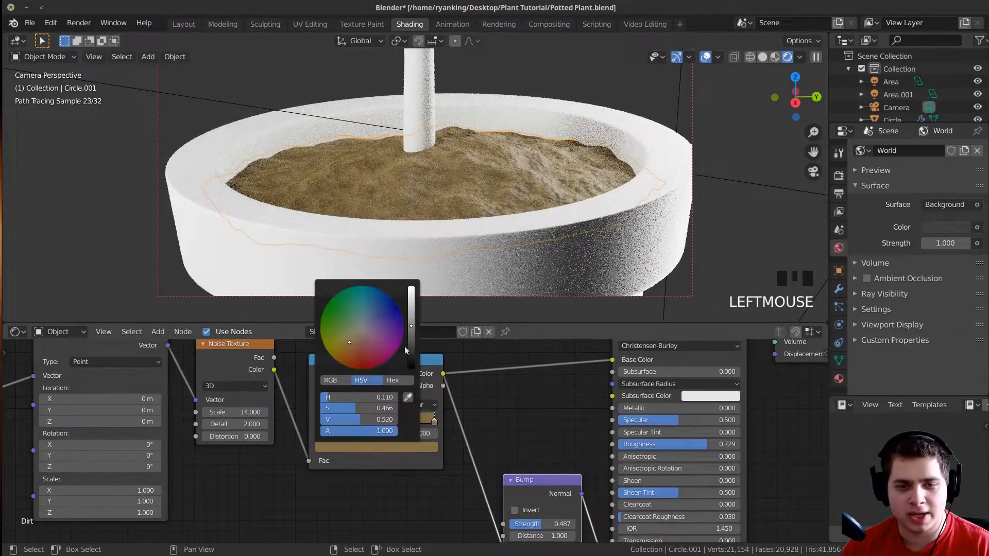
pyautogui.moveTo(348, 345); pyautogui.dragTo(349, 347)
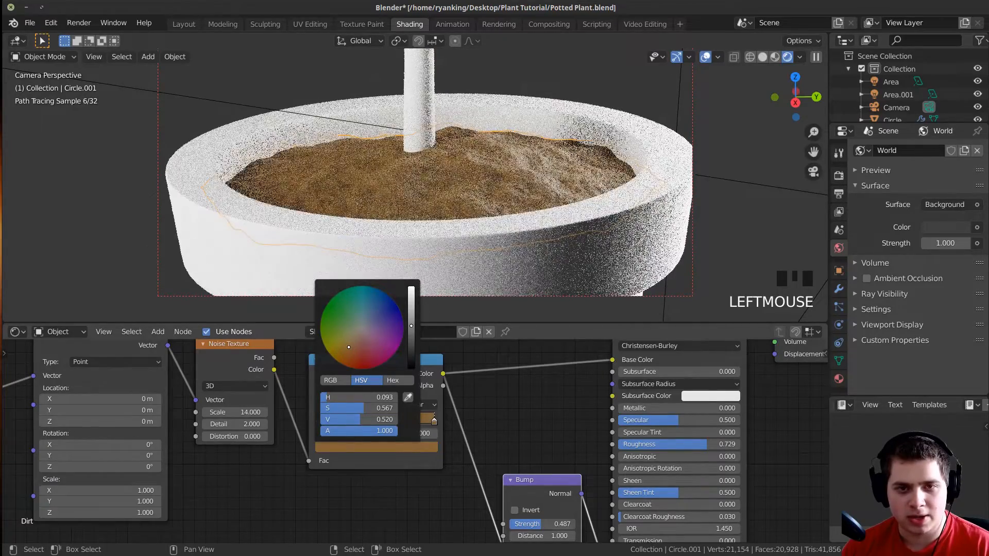
pyautogui.scroll(-4, 589, 221)
pyautogui.scroll(-6, 342, 437)
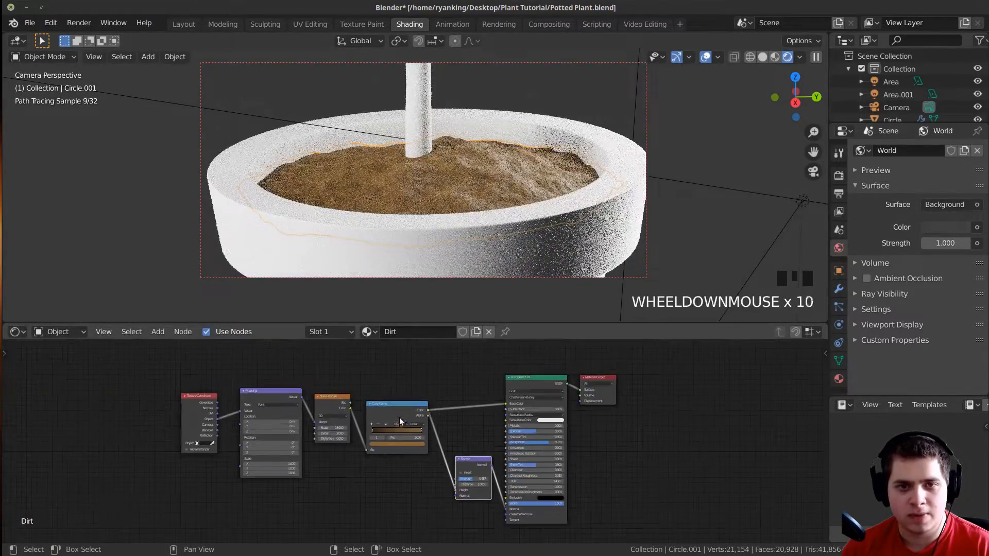
pyautogui.moveTo(400, 417); pyautogui.dragTo(451, 384, button='middle')
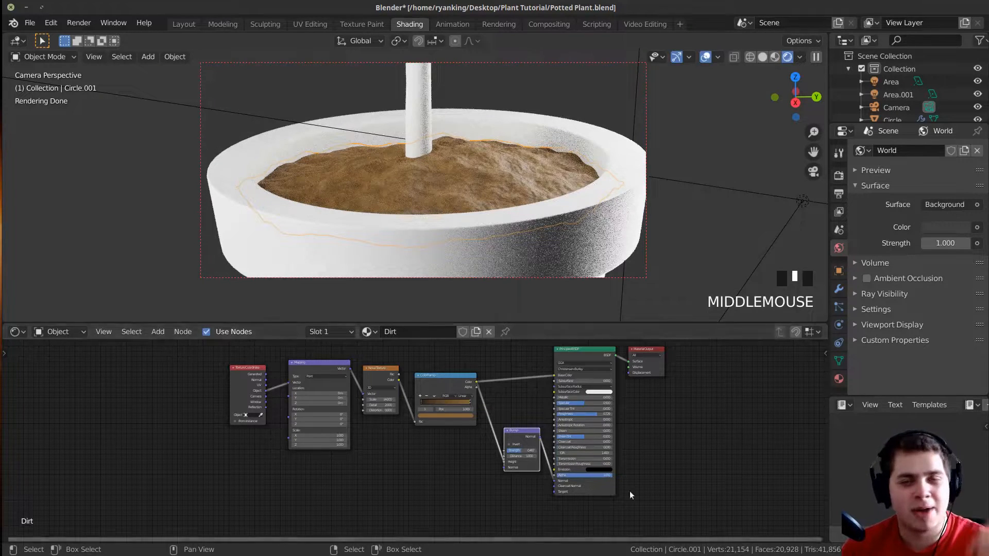
# Duplicate the Dirt material's Texture Coordinate, Mapping and Noise Texture nodes and place the copies below the originals.
pyautogui.scroll(6, 423, 450)
pyautogui.scroll(-5, 427, 442)
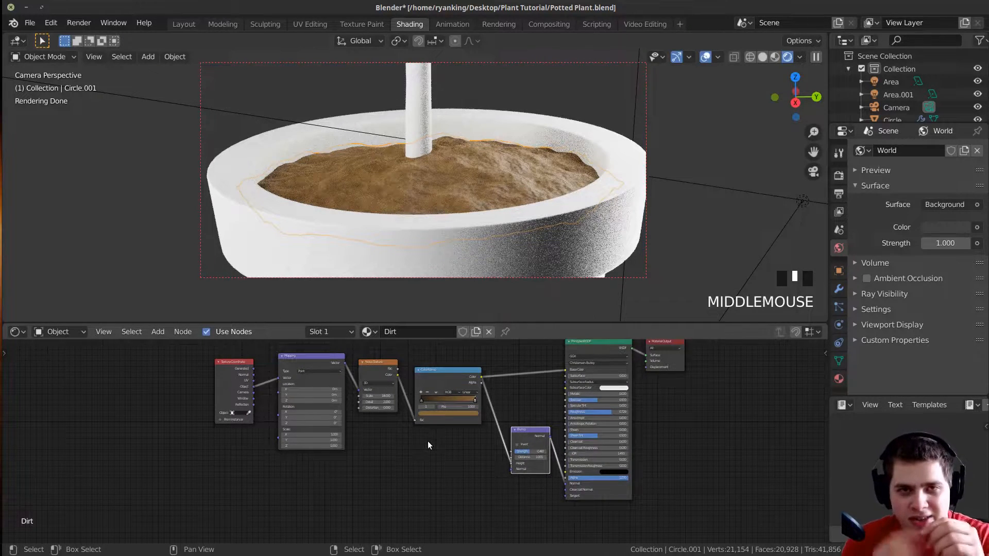
pyautogui.scroll(-1, 444, 449)
pyautogui.moveTo(292, 461); pyautogui.dragTo(308, 473, button='middle')
pyautogui.scroll(3, 314, 463)
pyautogui.moveTo(373, 400); pyautogui.dragTo(401, 434, button='middle')
pyautogui.click(401, 392)
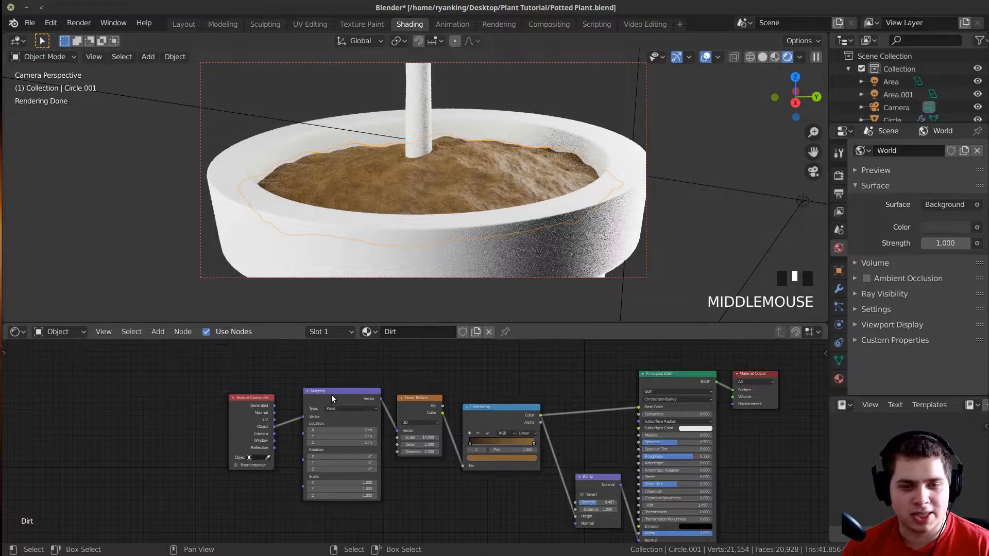
pyautogui.keyDown('shift'); pyautogui.rightClick(411, 403); pyautogui.keyUp('shift')
pyautogui.scroll(-3, 413, 408)
pyautogui.moveTo(454, 419); pyautogui.dragTo(437, 362, button='middle')
pyautogui.scroll(1, 442, 372)
pyautogui.hotkey('shift', 'd')
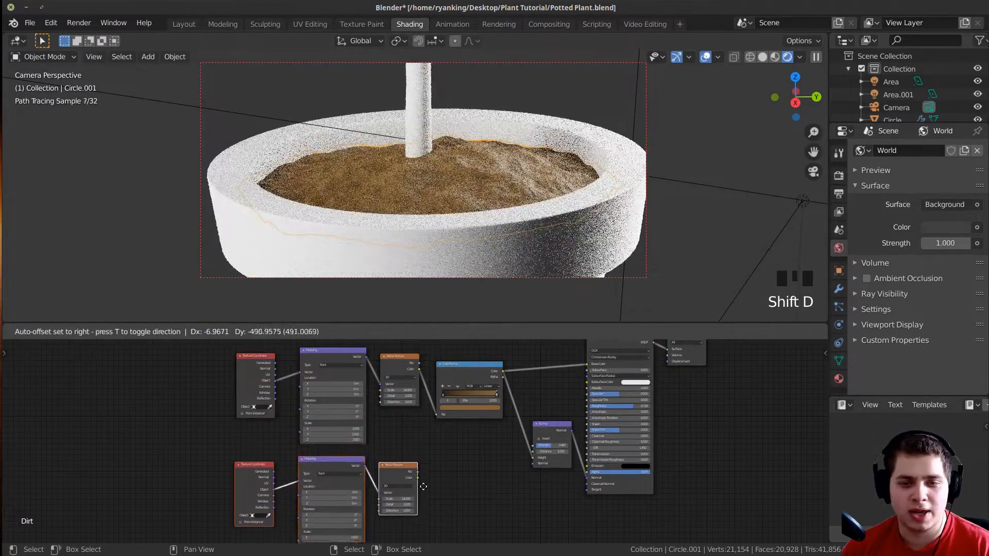
pyautogui.click(421, 460)
# Preview the duplicated Noise Texture on the dirt and raise its scale to 95.4.
pyautogui.scroll(6, 421, 461)
pyautogui.scroll(3, 425, 432)
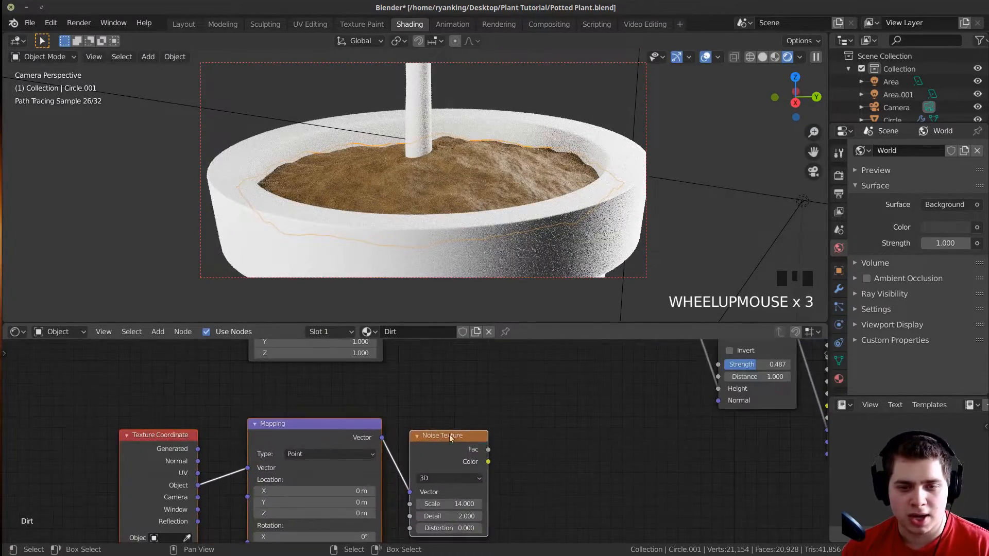
pyautogui.keyDown('ctrl'); pyautogui.keyDown('shift'); pyautogui.click(460, 452); pyautogui.keyUp('shift'); pyautogui.keyUp('ctrl')
pyautogui.scroll(9, 438, 433)
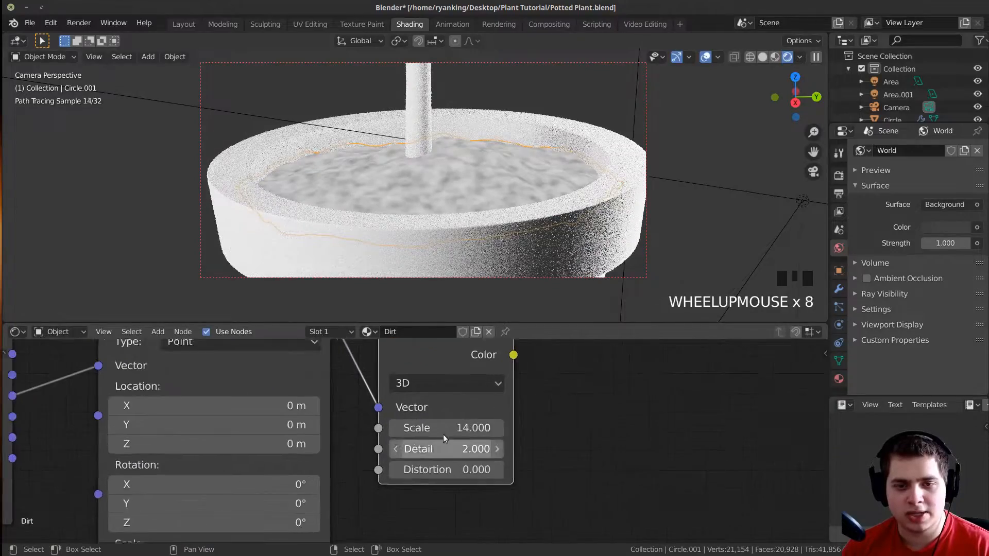
pyautogui.moveTo(448, 426); pyautogui.dragTo(550, 426)
pyautogui.scroll(10, 413, 240)
pyautogui.scroll(-3, 415, 245)
pyautogui.moveTo(448, 426); pyautogui.dragTo(651, 426)
pyautogui.moveTo(458, 424); pyautogui.dragTo(437, 470, button='middle')
pyautogui.moveTo(437, 470); pyautogui.dragTo(500, 469)
pyautogui.moveTo(437, 470); pyautogui.dragTo(492, 470)
# Duplicate the Bump node and insert the copy between the original Bump and the Principled BSDF's Normal input.
pyautogui.scroll(-5, 416, 438)
pyautogui.moveTo(615, 372); pyautogui.dragTo(434, 448, button='middle')
pyautogui.click(485, 390)
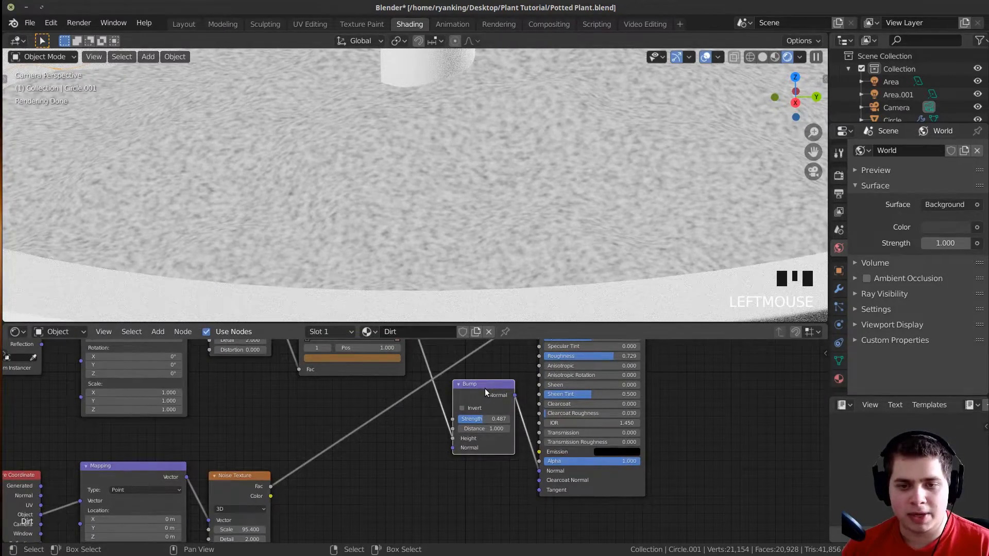
pyautogui.hotkey('shift', 'd')
pyautogui.click(557, 426)
# Connect the duplicated Noise Texture's Color output to the second Bump node's Height input.
pyautogui.scroll(1, 404, 436)
pyautogui.scroll(-3, 404, 436)
pyautogui.moveTo(404, 432); pyautogui.dragTo(380, 455, button='middle')
pyautogui.moveTo(264, 514); pyautogui.dragTo(263, 500, button='middle')
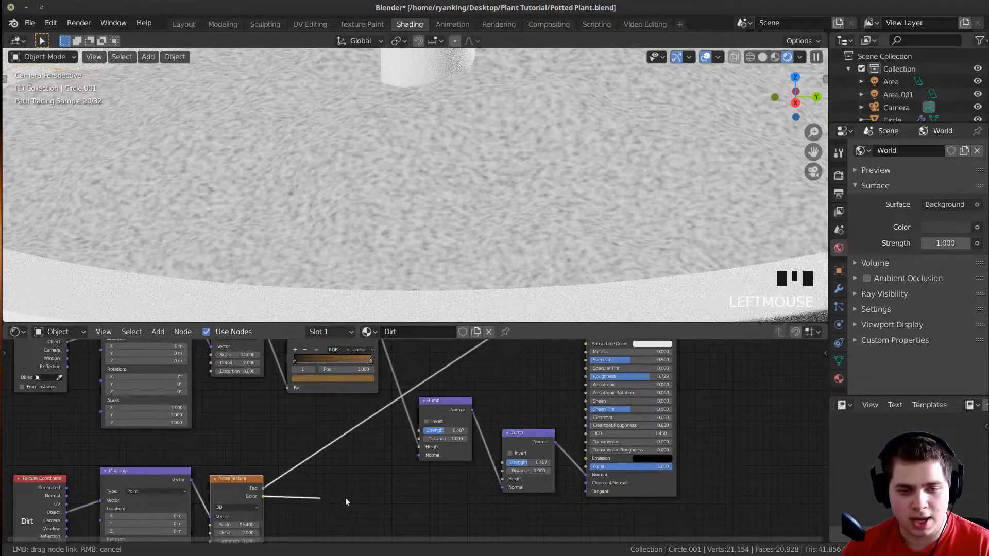
pyautogui.moveTo(510, 483); pyautogui.dragTo(509, 482)
pyautogui.scroll(-3, 509, 481)
pyautogui.moveTo(504, 436); pyautogui.dragTo(486, 447, button='middle')
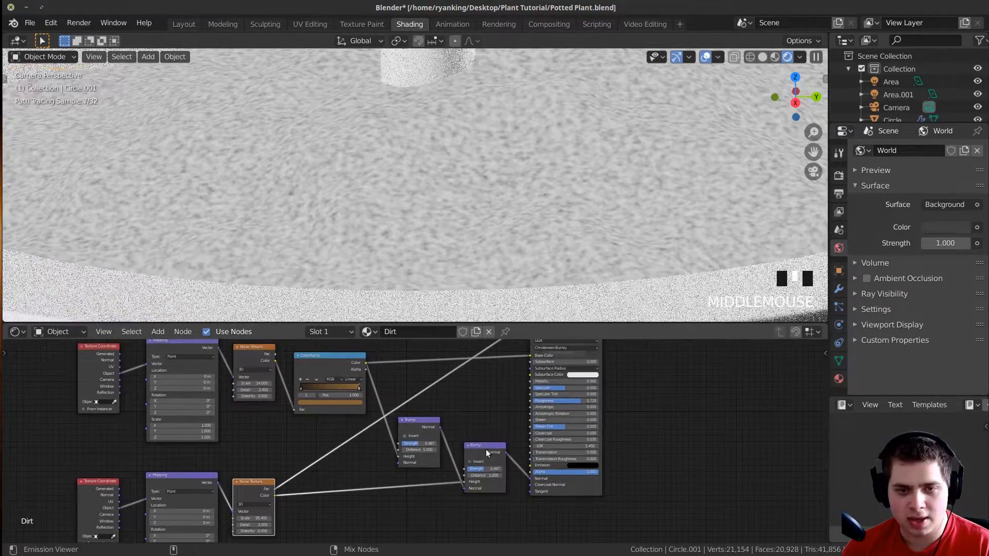
# Preview the first and second Bump nodes' outputs on the dirt to compare them.
pyautogui.keyDown('ctrl'); pyautogui.keyDown('shift'); pyautogui.click(485, 447); pyautogui.keyUp('shift'); pyautogui.keyUp('ctrl')
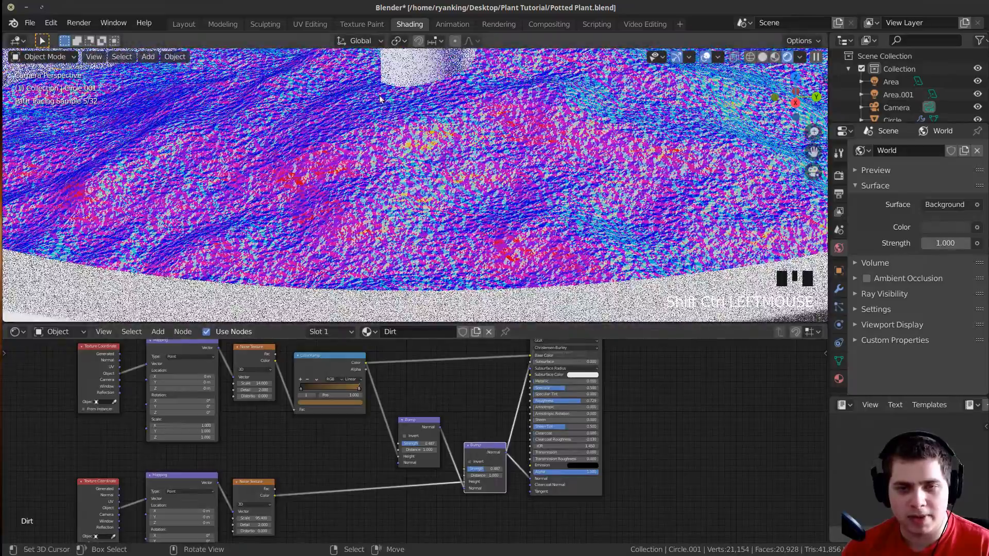
pyautogui.scroll(-4, 412, 180)
pyautogui.keyDown('ctrl'); pyautogui.keyDown('shift'); pyautogui.click(416, 422); pyautogui.keyUp('shift'); pyautogui.keyUp('ctrl')
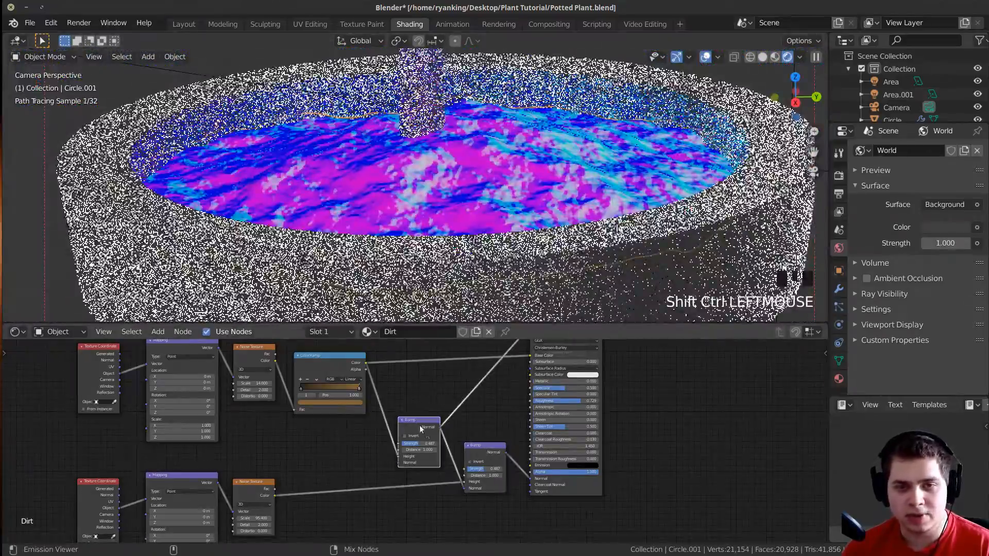
pyautogui.keyDown('ctrl'); pyautogui.keyDown('shift'); pyautogui.click(483, 449); pyautogui.keyUp('shift'); pyautogui.keyUp('ctrl')
pyautogui.moveTo(483, 449); pyautogui.dragTo(426, 517, button='middle')
pyautogui.scroll(3, 382, 206)
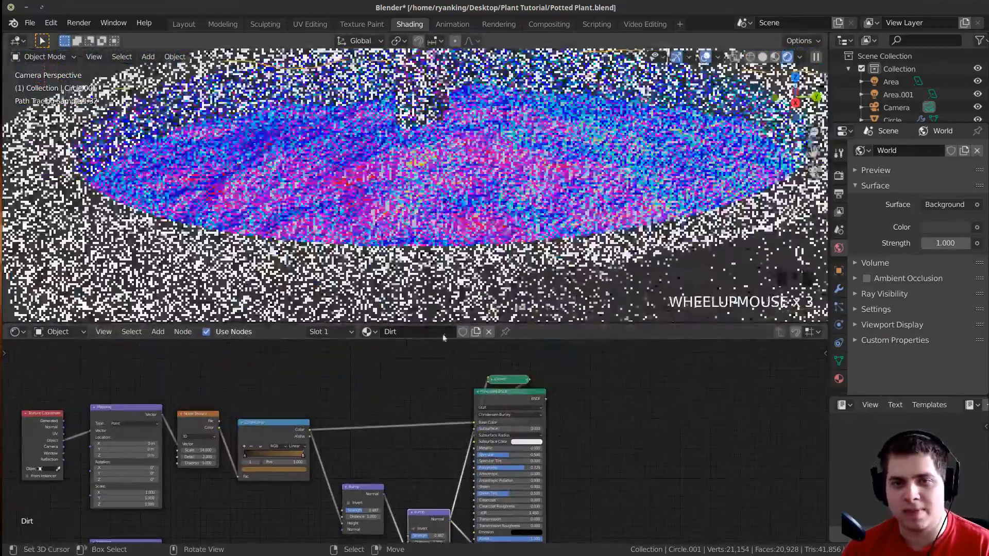
# Set the duplicated Noise Texture's scale to 120 and check the finer bumps on the dirt.
pyautogui.moveTo(211, 531); pyautogui.dragTo(424, 496, button='middle')
pyautogui.scroll(12, 424, 496)
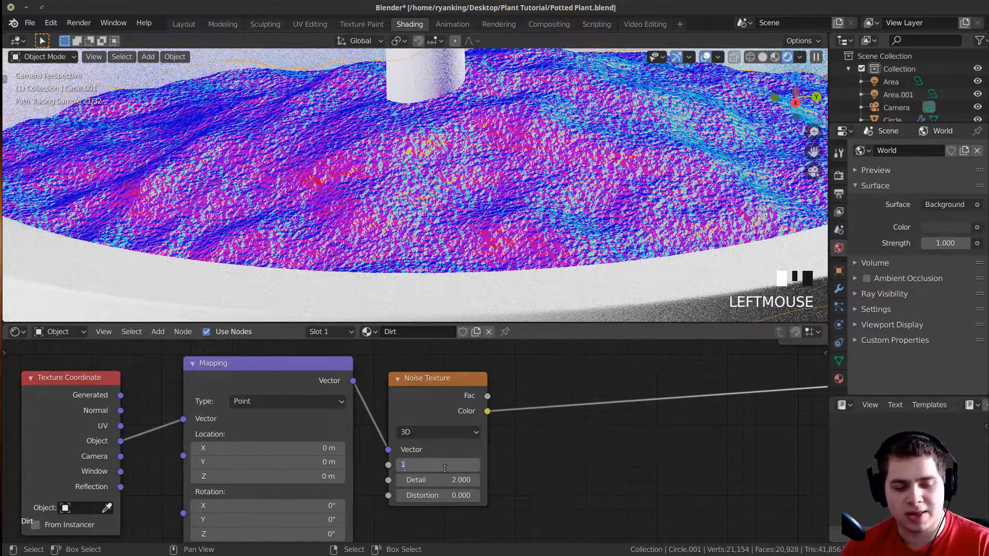
pyautogui.write('0')
pyautogui.press('Return')
pyautogui.scroll(7, 417, 215)
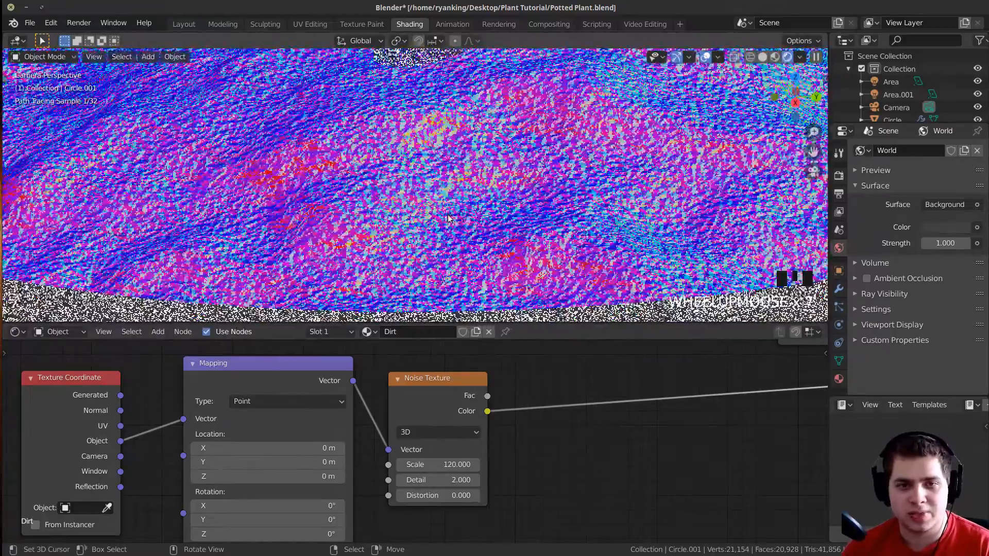
pyautogui.scroll(-12, 417, 215)
pyautogui.scroll(-2, 593, 378)
# Lower the second Bump node's strength to 0.180.
pyautogui.moveTo(628, 381); pyautogui.dragTo(328, 505, button='middle')
pyautogui.scroll(-3, 412, 484)
pyautogui.moveTo(520, 466); pyautogui.dragTo(360, 443, button='middle')
pyautogui.scroll(6, 360, 443)
pyautogui.moveTo(412, 497); pyautogui.dragTo(375, 498)
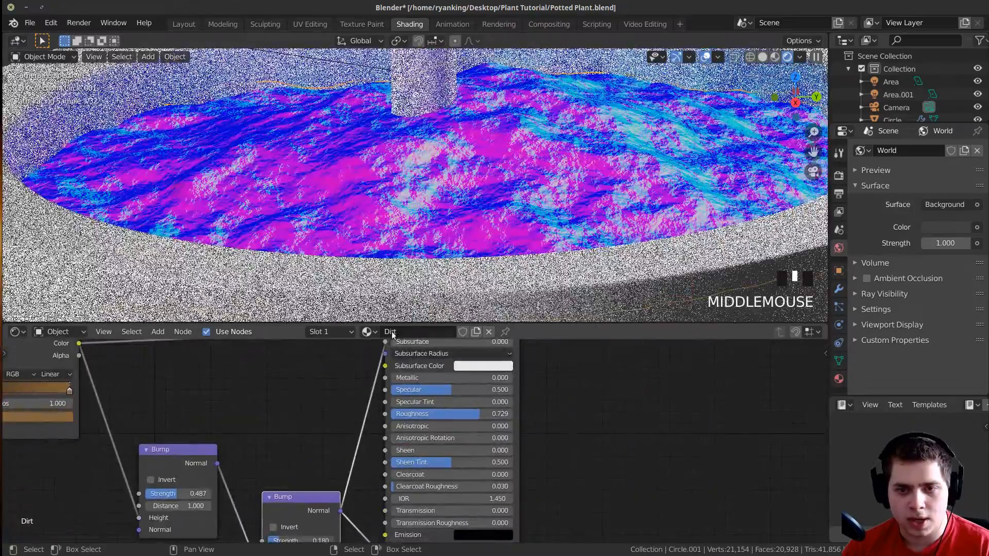
# Switch the preview back to the Principled BSDF shader and separate the overlapping nodes around it.
pyautogui.moveTo(406, 410); pyautogui.dragTo(412, 485, button='middle')
pyautogui.moveTo(403, 364); pyautogui.dragTo(403, 416, button='middle')
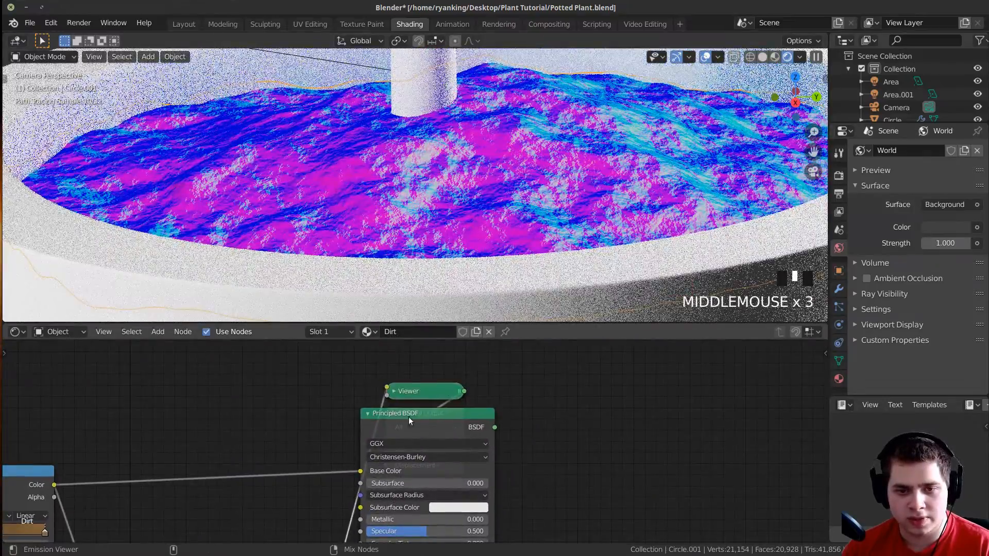
pyautogui.keyDown('ctrl'); pyautogui.keyDown('shift'); pyautogui.click(427, 433); pyautogui.keyUp('shift'); pyautogui.keyUp('ctrl')
pyautogui.moveTo(426, 410); pyautogui.dragTo(633, 416)
pyautogui.click(484, 451)
pyautogui.moveTo(484, 451); pyautogui.dragTo(581, 290, button='middle')
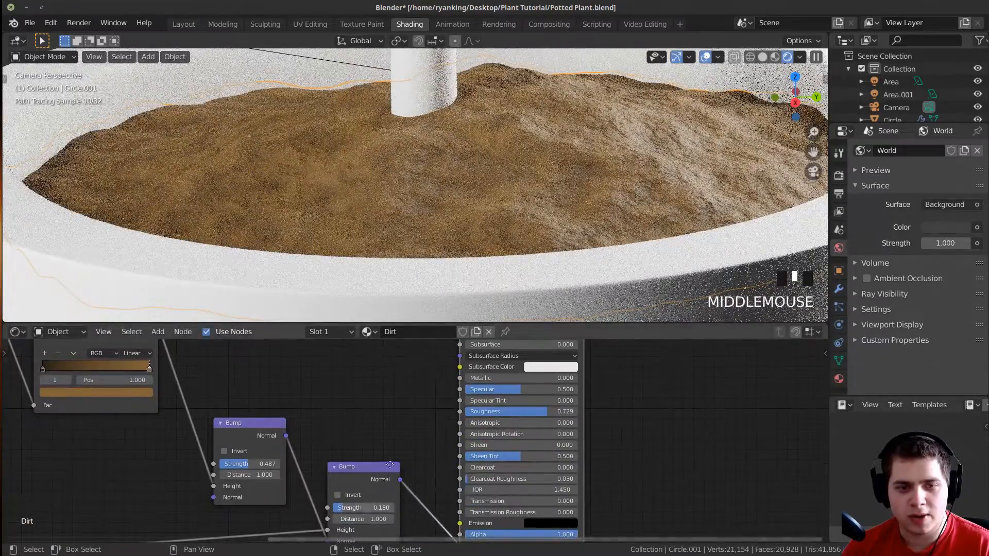
# Set the second Bump node's strength to 0.347 and limit the viewport render to a small region of the dirt.
pyautogui.scroll(6, 335, 426)
pyautogui.moveTo(344, 433); pyautogui.dragTo(356, 433)
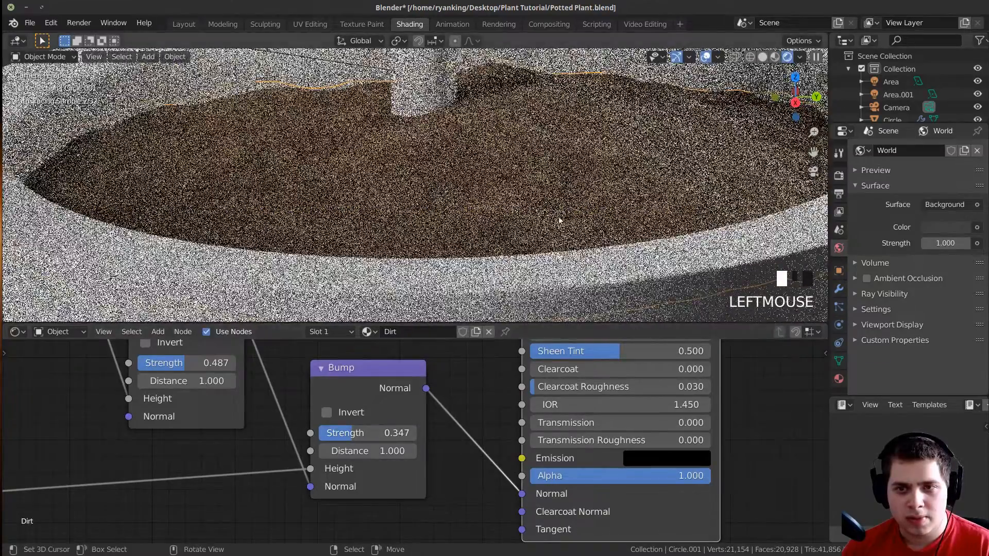
pyautogui.scroll(-3, 576, 198)
pyautogui.hotkey('ctrl', 'b')
pyautogui.moveTo(532, 136); pyautogui.dragTo(578, 197)
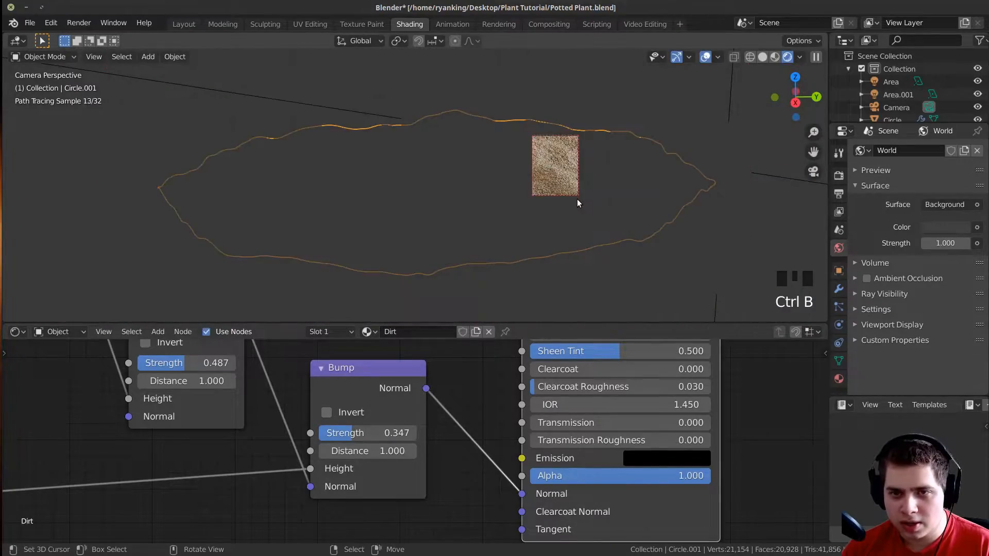
pyautogui.scroll(3, 577, 199)
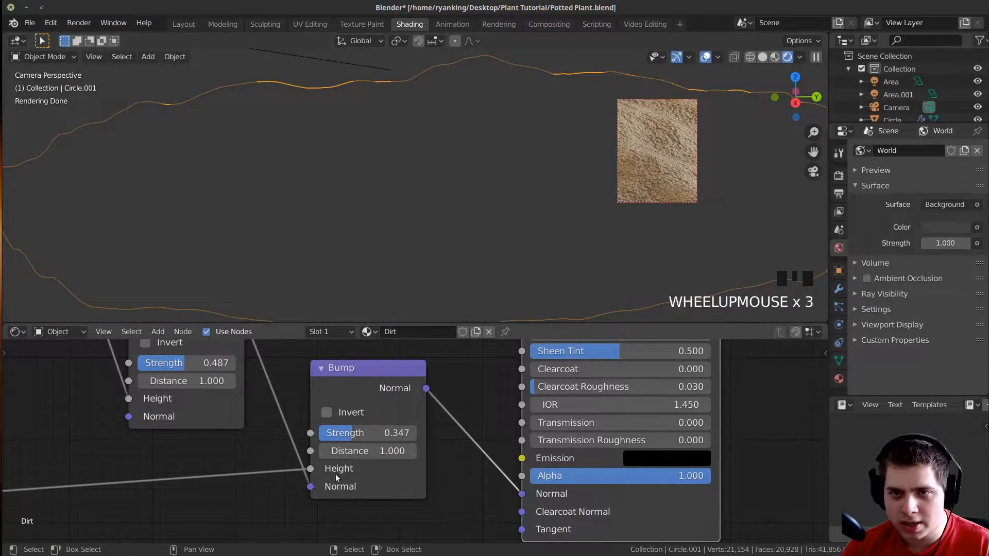
# Adjust the second Bump node's strength and save the Potted Plant.blend file.
pyautogui.click(364, 432)
pyautogui.hotkey('ctrl', 's')
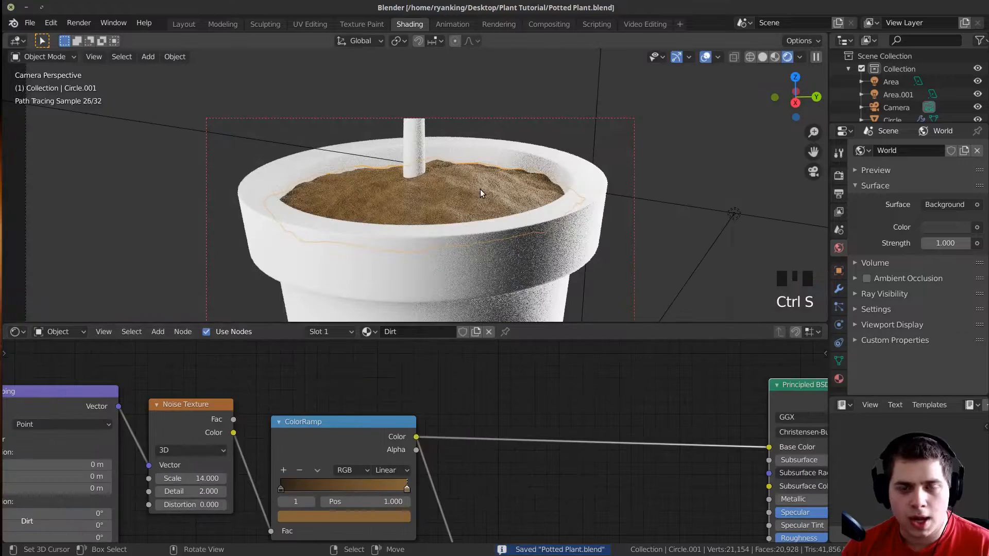
pyautogui.click(25, 25)
# Select the pot, undo its accidental move, and unlink its Dirt.002 material.
pyautogui.scroll(-3, 410, 227)
pyautogui.keyDown('shift'); pyautogui.moveTo(411, 227); pyautogui.dragTo(415, 293, button='middle'); pyautogui.keyUp('shift')
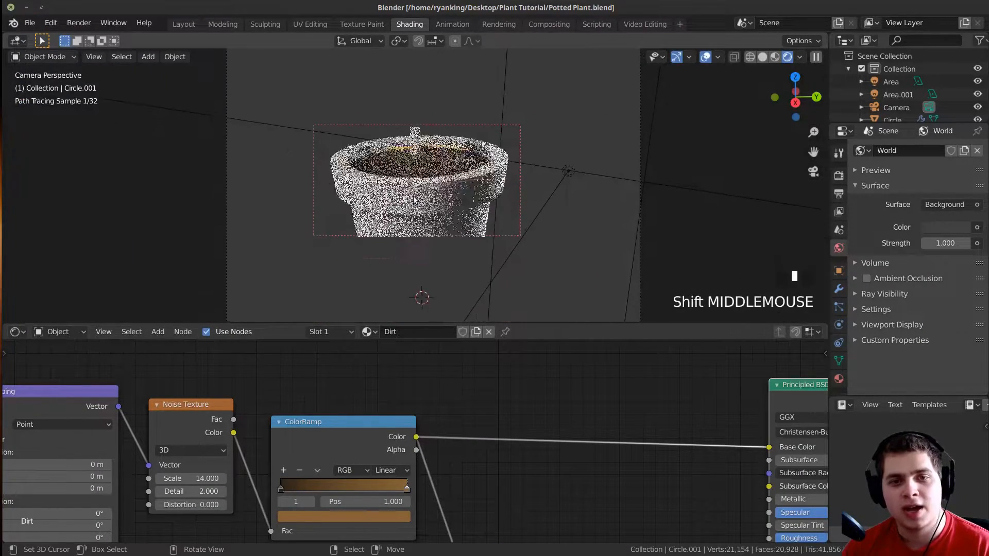
pyautogui.scroll(2, 205, 184)
pyautogui.rightClick(419, 211)
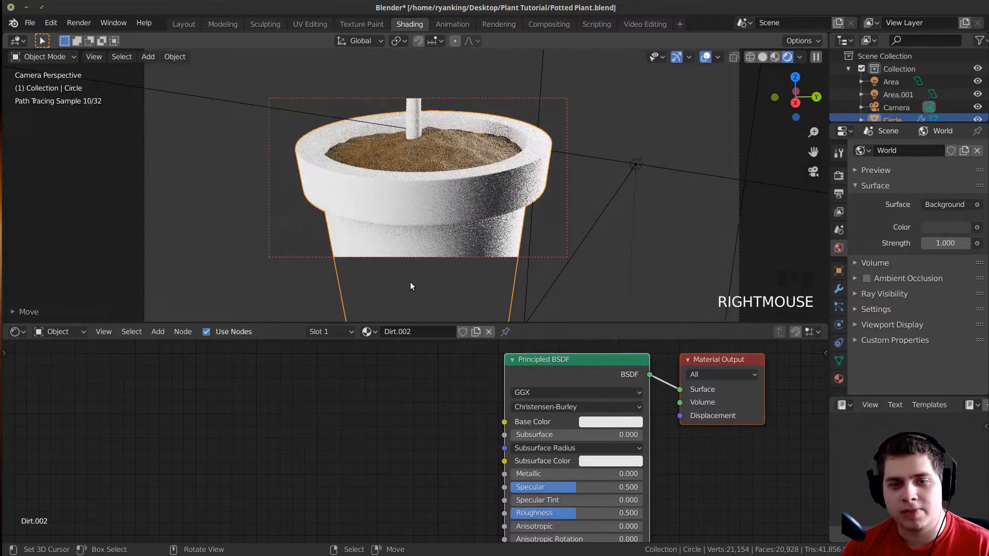
pyautogui.hotkey('ctrl', 'z')
pyautogui.click(489, 332)
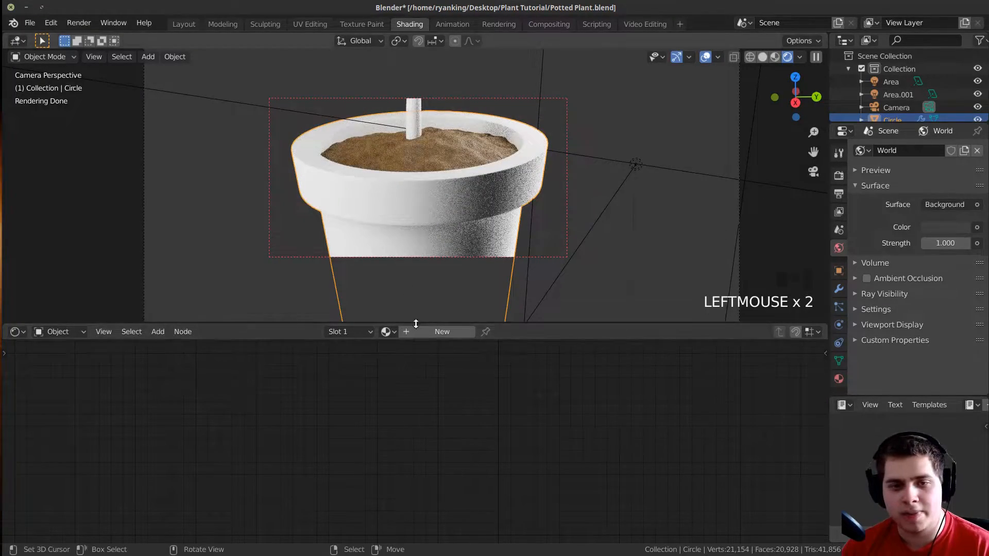
# Create a new material for the pot and name it Pot.
pyautogui.click(416, 332)
pyautogui.click(417, 332)
pyautogui.write('P')
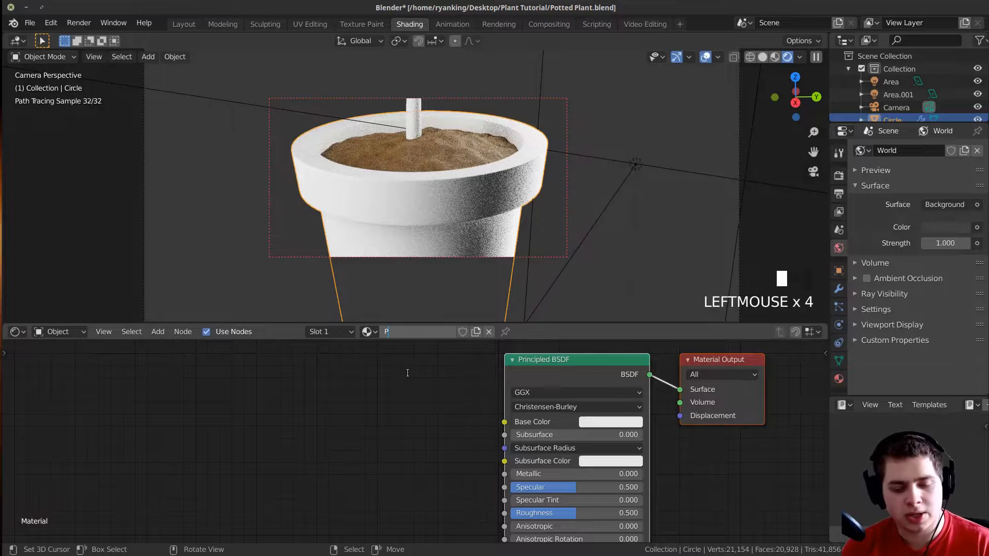
pyautogui.write('ot')
pyautogui.press('Return')
# Add a Noise Texture node to the Pot material with Texture Coordinate and Mapping nodes feeding it.
pyautogui.moveTo(407, 372); pyautogui.dragTo(399, 397, button='middle')
pyautogui.scroll(3, 394, 410)
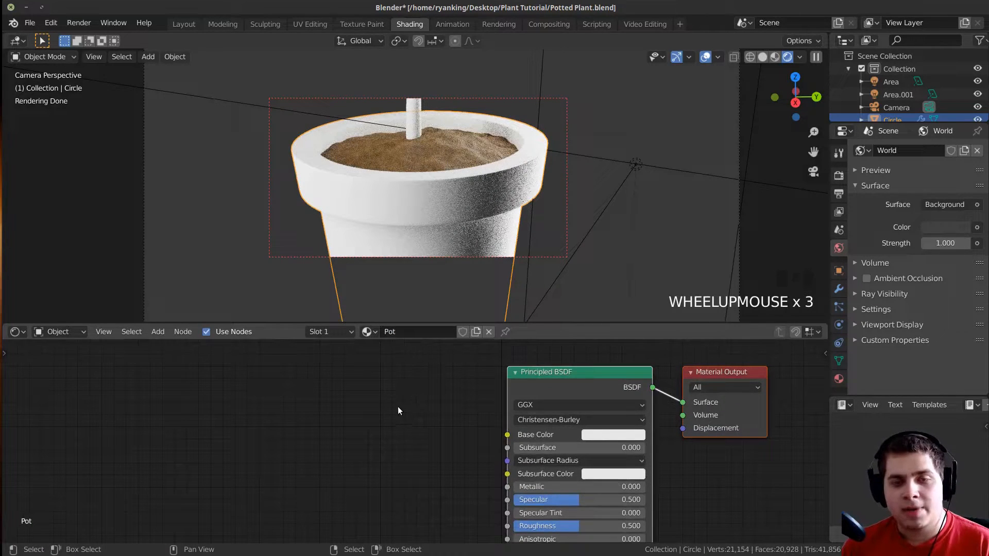
pyautogui.hotkey('shift', 'a')
pyautogui.click(416, 397)
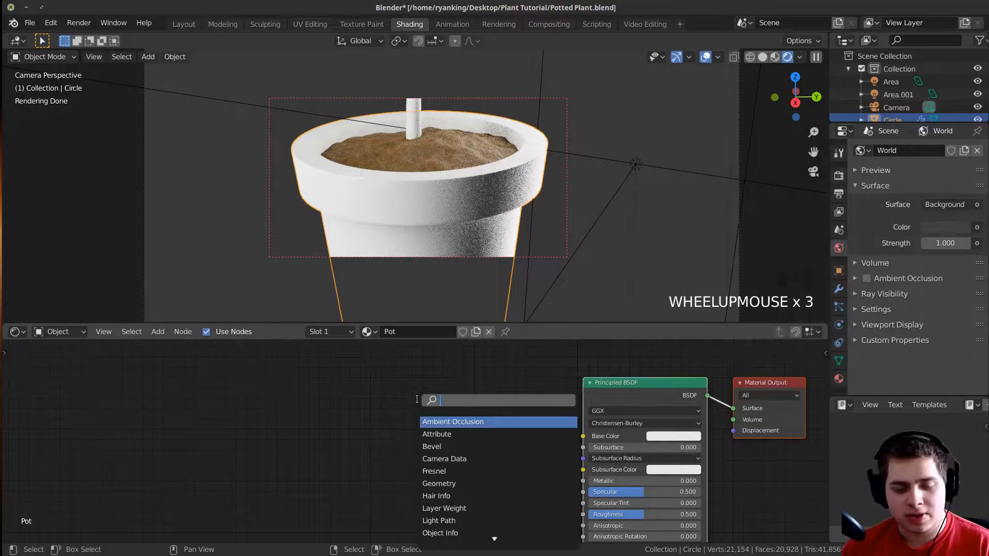
pyautogui.press('Return')
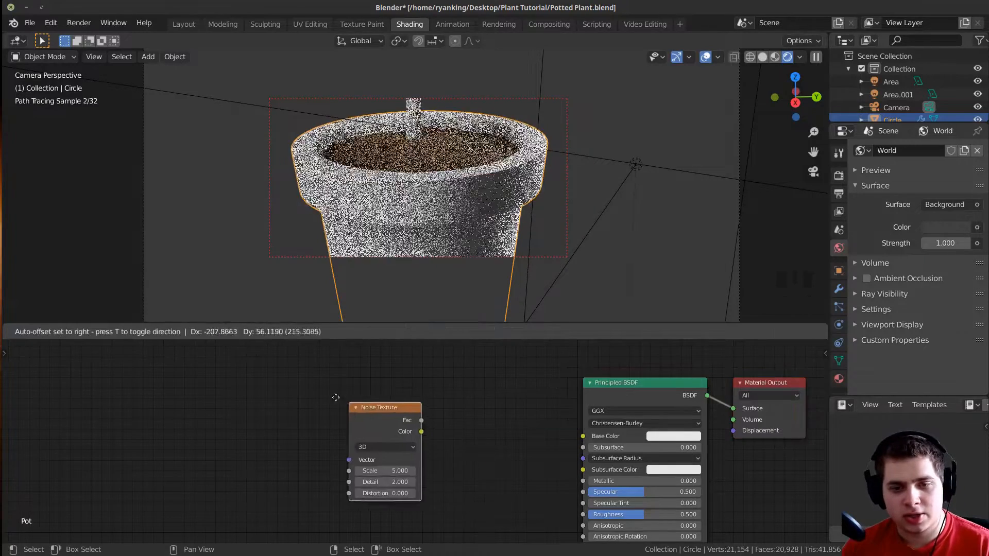
pyautogui.click(370, 406)
pyautogui.hotkey('ctrl', 't')
pyautogui.moveTo(150, 403); pyautogui.dragTo(233, 403, button='middle')
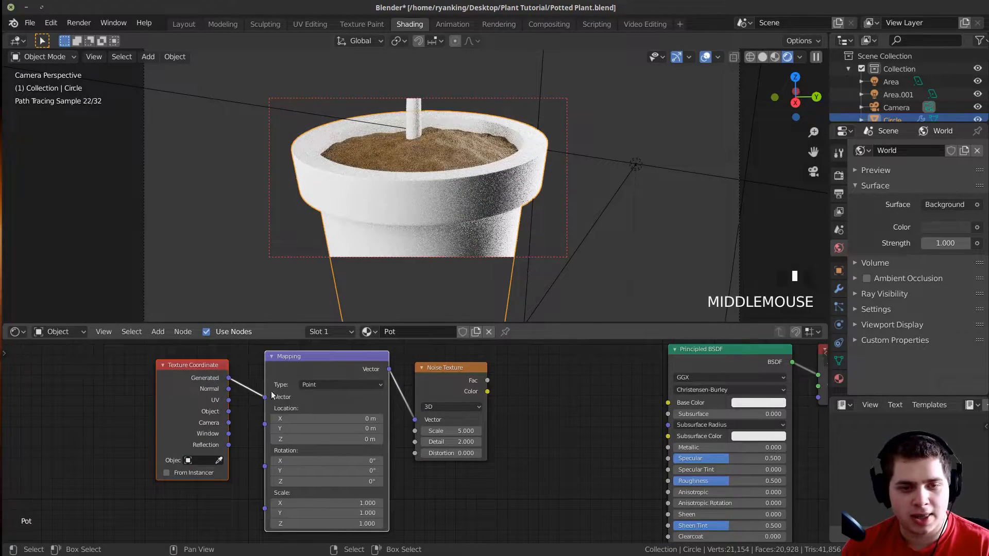
# Link the Texture Coordinate's Normal output to Mapping and the Noise Texture's Color to the Principled BSDF's Base Color.
pyautogui.scroll(2, 272, 395)
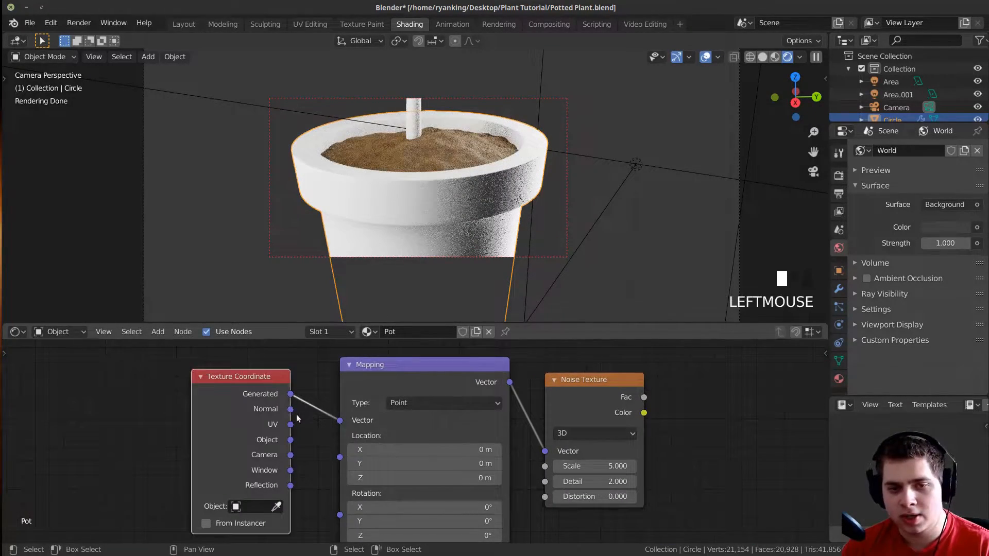
pyautogui.scroll(-2, 521, 415)
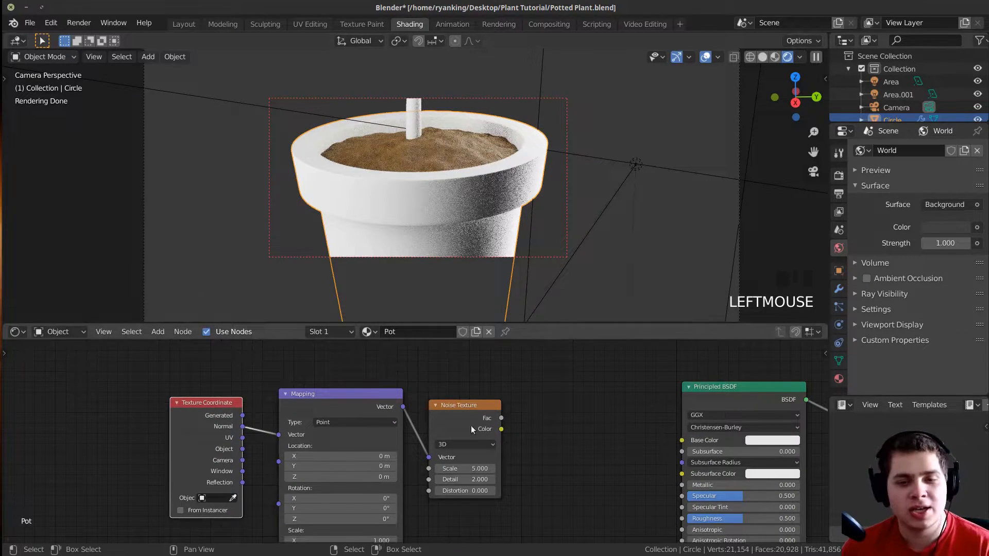
pyautogui.moveTo(514, 428); pyautogui.dragTo(396, 441, button='middle')
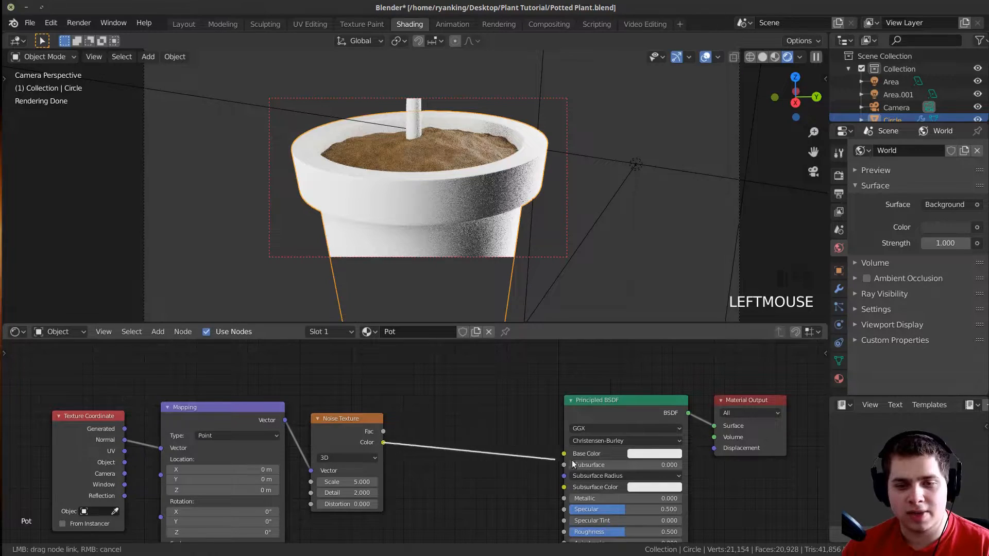
pyautogui.moveTo(577, 453); pyautogui.dragTo(576, 453)
# Insert a ColorRamp node between the Noise Texture and the Principled BSDF's Base Color.
pyautogui.hotkey('shift', 'a')
pyautogui.moveTo(482, 437)
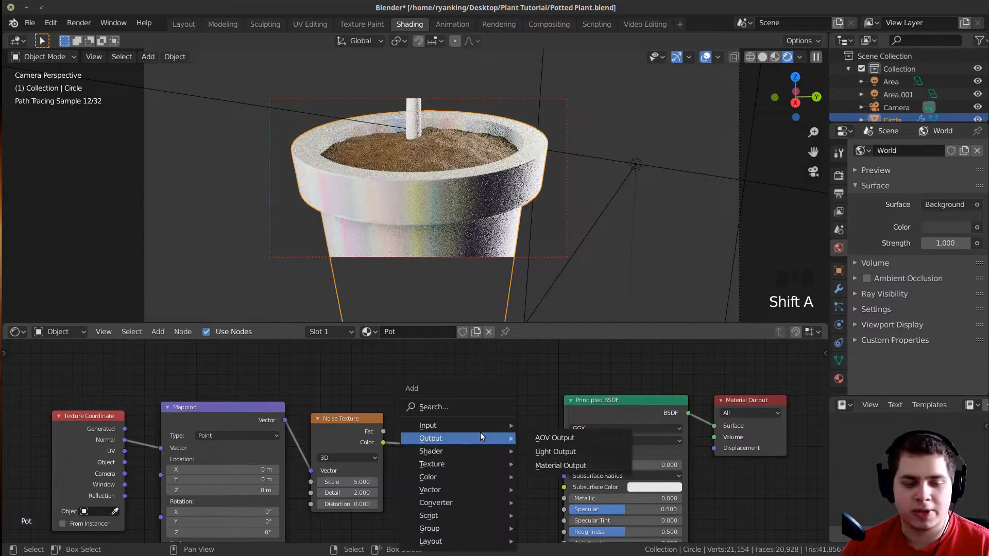
pyautogui.click(460, 408)
pyautogui.press('Return')
pyautogui.click(453, 423)
# Connect the Texture Coordinate's Object output to the Mapping node's Vector input.
pyautogui.scroll(3, 403, 428)
pyautogui.scroll(-2, 397, 473)
pyautogui.moveTo(404, 470); pyautogui.dragTo(598, 427, button='middle')
pyautogui.scroll(1, 331, 434)
pyautogui.moveTo(253, 427); pyautogui.dragTo(299, 433)
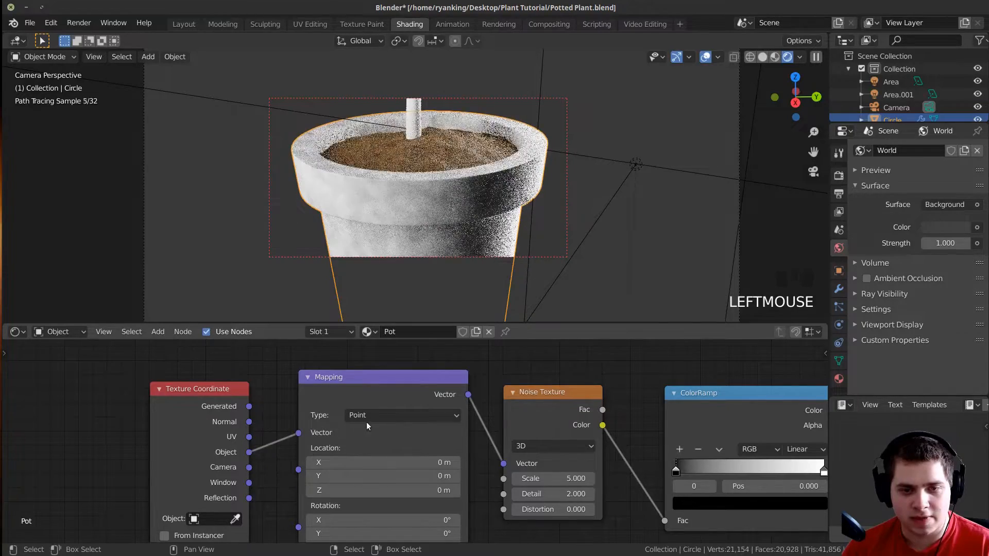
# Preview the Noise Texture on the pot and set its scale to 6.6.
pyautogui.moveTo(567, 419); pyautogui.dragTo(394, 419, button='middle')
pyautogui.scroll(2, 393, 419)
pyautogui.keyDown('ctrl'); pyautogui.keyDown('shift'); pyautogui.click(388, 414); pyautogui.keyUp('shift'); pyautogui.keyUp('ctrl')
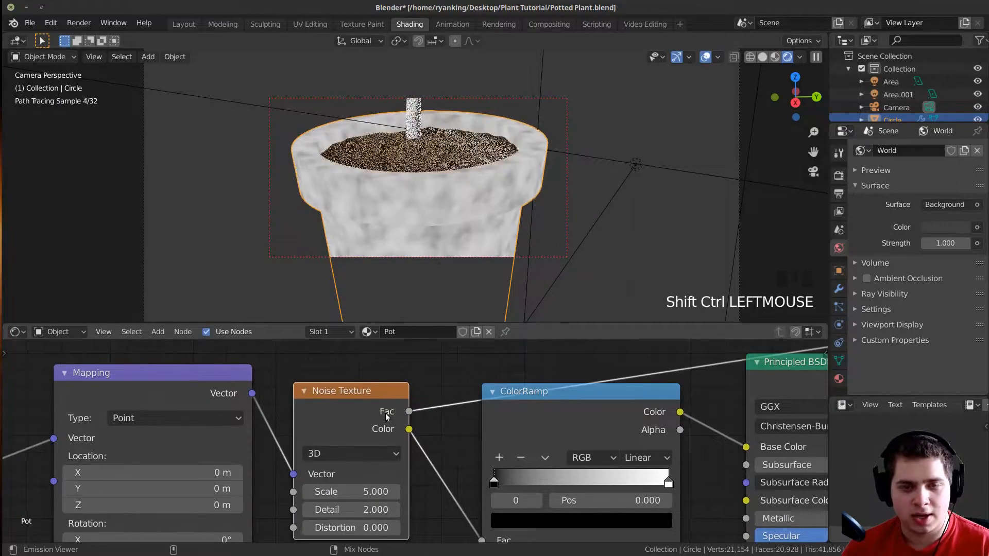
pyautogui.scroll(1, 450, 160)
pyautogui.moveTo(351, 492); pyautogui.dragTo(369, 492)
# Preview the ColorRamp's output on the pot.
pyautogui.moveTo(585, 391); pyautogui.dragTo(402, 477, button='middle')
pyautogui.keyDown('ctrl'); pyautogui.keyDown('shift'); pyautogui.click(517, 419); pyautogui.keyUp('shift'); pyautogui.keyUp('ctrl')
pyautogui.scroll(1, 460, 410)
pyautogui.scroll(2, 460, 410)
pyautogui.scroll(-3, 460, 410)
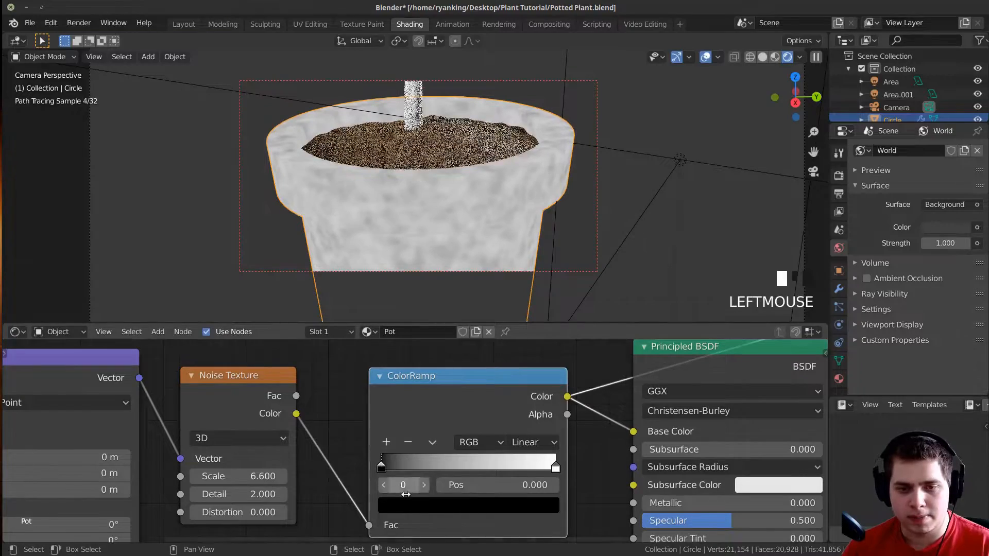
# Color the ColorRamp's first stop brown and its last stop yellow-orange.
pyautogui.click(405, 505)
pyautogui.moveTo(528, 357); pyautogui.dragTo(520, 309)
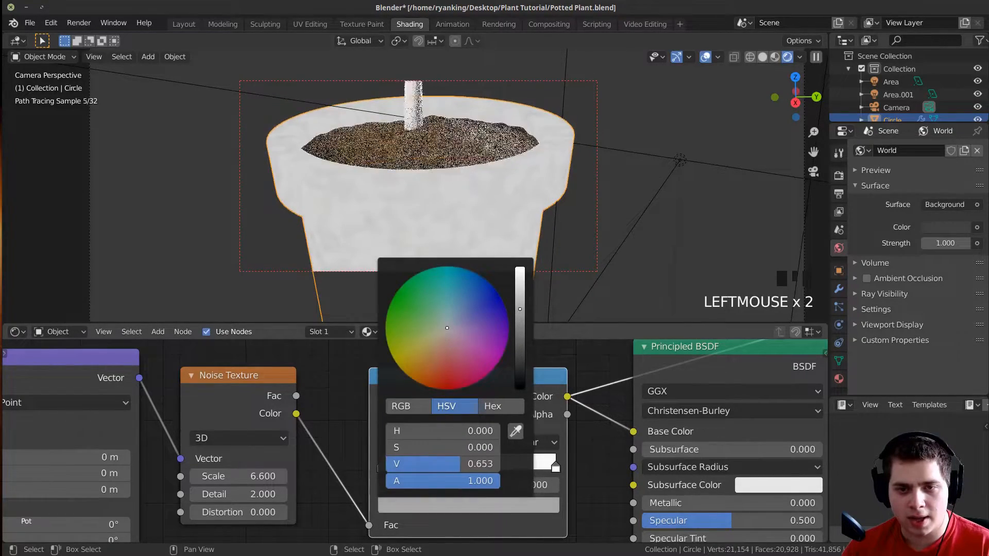
pyautogui.click(551, 465)
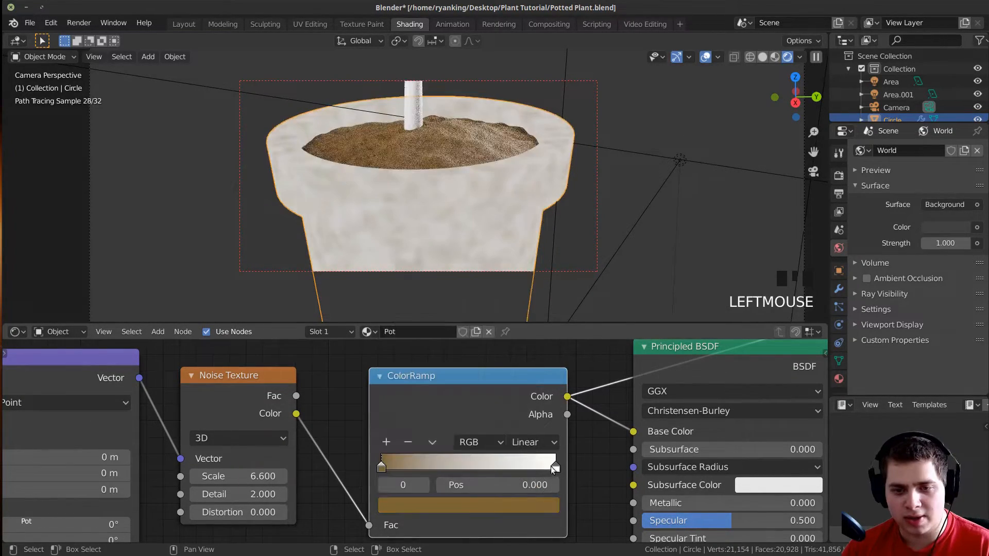
pyautogui.click(512, 511)
pyautogui.moveTo(444, 347); pyautogui.dragTo(415, 346)
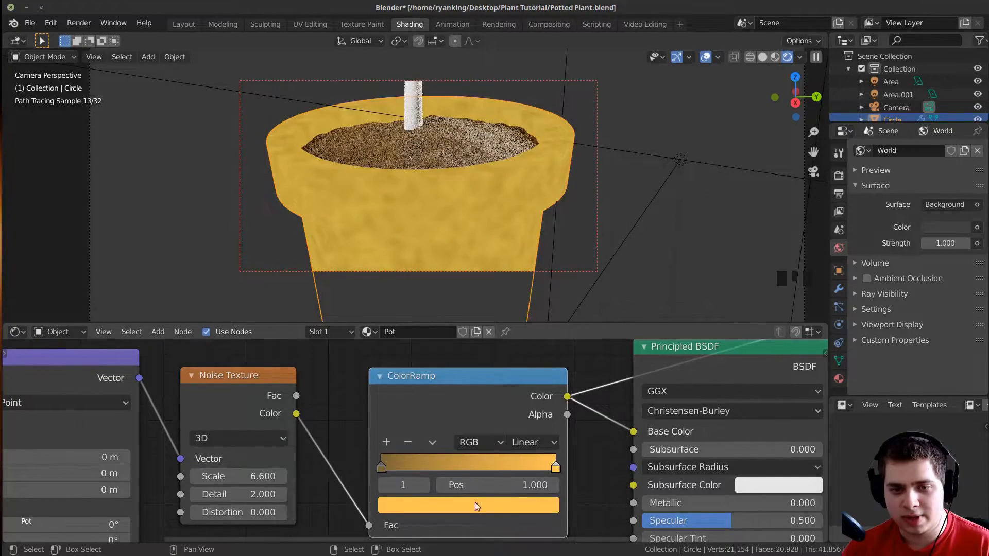
# Darken the ColorRamp's first stop to a value of 0.336 and shift the last stop to orange with hue 0.073 and saturation 0.566.
pyautogui.click(384, 469)
pyautogui.click(422, 506)
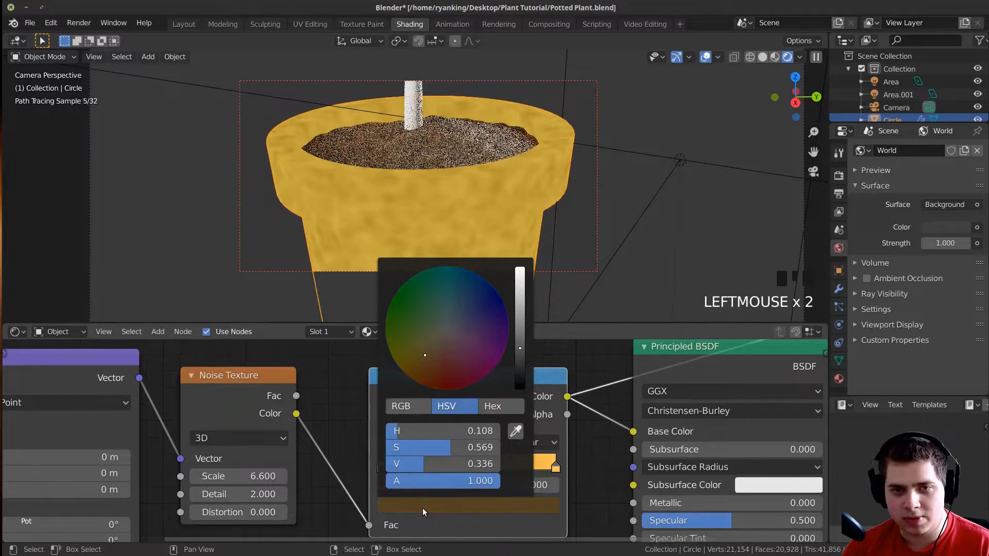
pyautogui.click(561, 468)
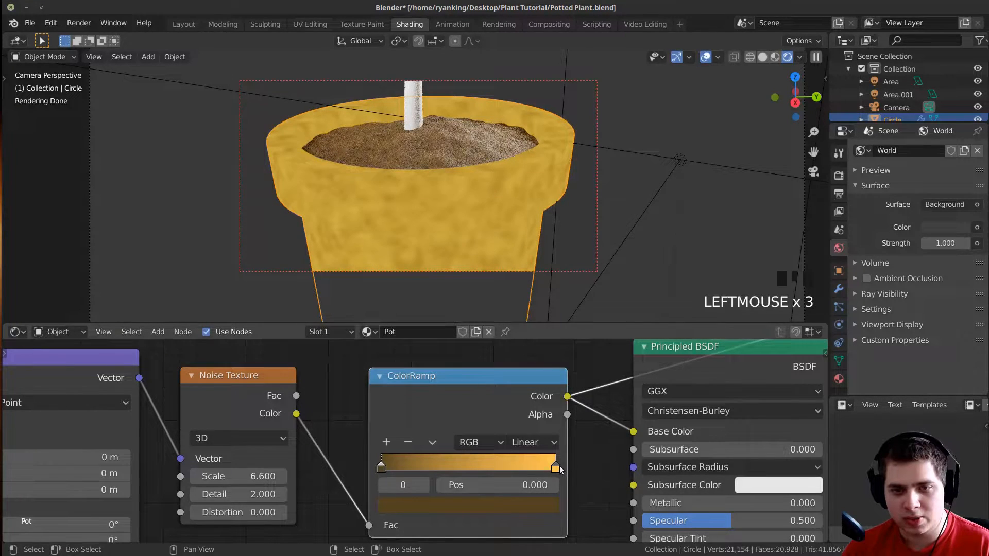
pyautogui.click(559, 466)
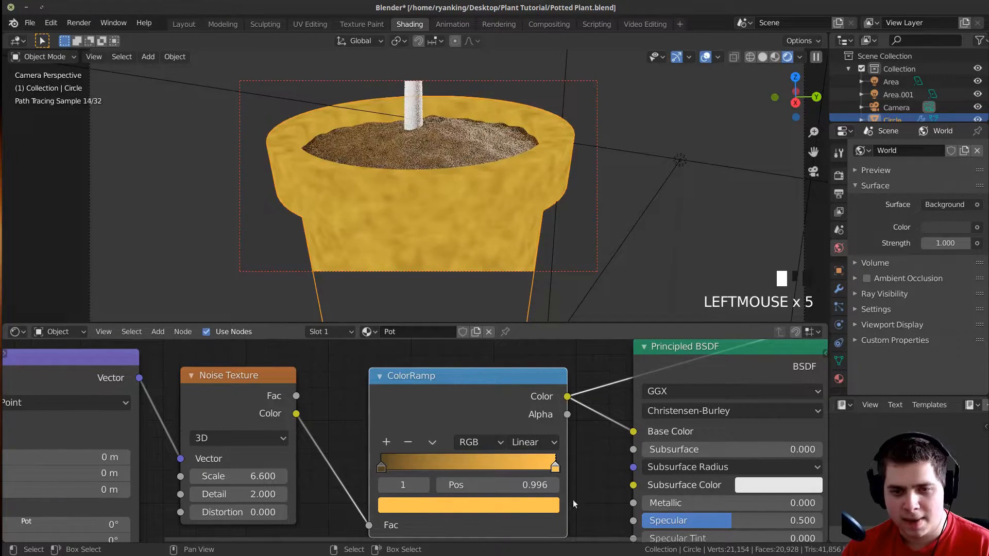
pyautogui.click(456, 505)
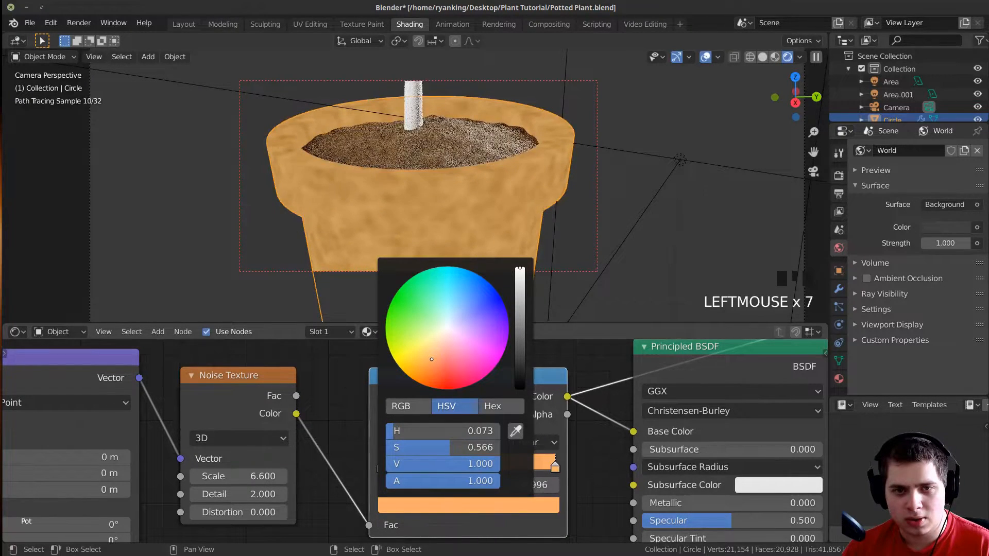
# Set the Noise Texture's scale to 3.43 and preview the Principled BSDF on the pot.
pyautogui.moveTo(248, 473); pyautogui.dragTo(309, 474, button='middle')
pyautogui.keyDown('shift'); pyautogui.moveTo(328, 477); pyautogui.dragTo(281, 477); pyautogui.keyUp('shift')
pyautogui.scroll(-2, 452, 417)
pyautogui.keyDown('ctrl'); pyautogui.keyDown('shift'); pyautogui.click(452, 416); pyautogui.keyUp('shift'); pyautogui.keyUp('ctrl')
pyautogui.scroll(-2, 363, 230)
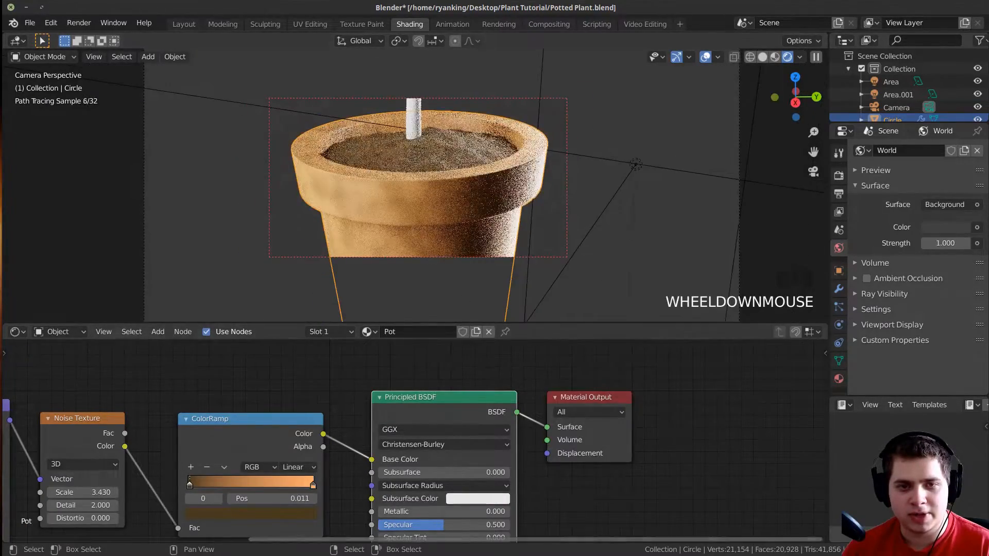
# Redefine the viewport render region so that it encloses the whole pot.
pyautogui.keyDown('shift'); pyautogui.moveTo(439, 167); pyautogui.dragTo(483, 143, button='middle'); pyautogui.keyUp('shift')
pyautogui.scroll(-2, 483, 143)
pyautogui.hotkey('ctrl', 'b')
pyautogui.moveTo(317, 89); pyautogui.dragTo(518, 272)
pyautogui.moveTo(531, 94); pyautogui.dragTo(351, 276)
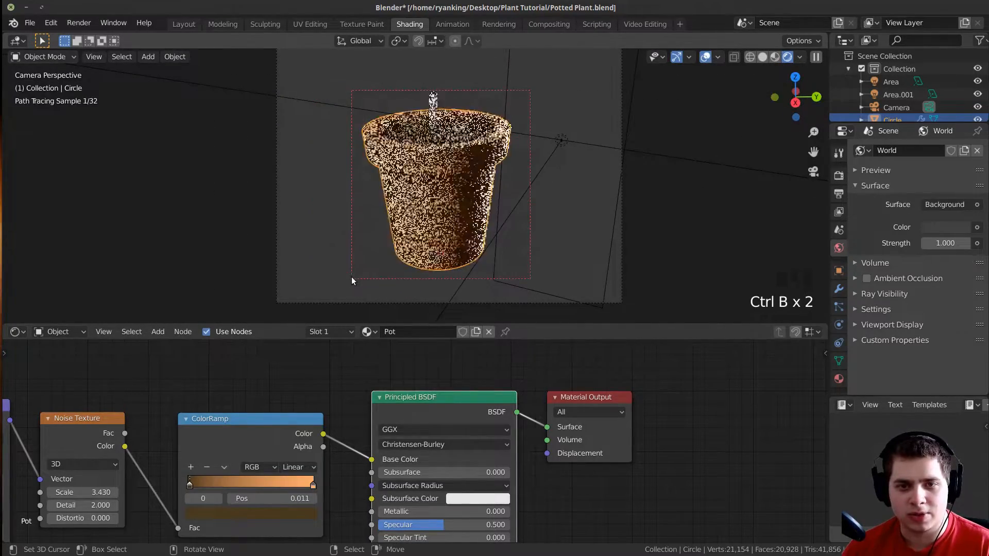
pyautogui.scroll(2, 357, 262)
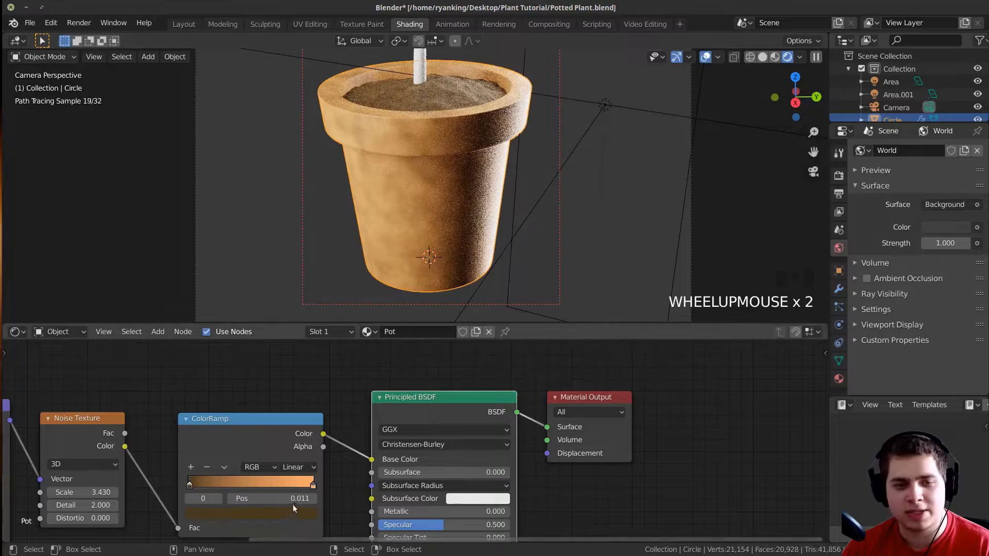
# Change the ColorRamp's last stop to tan with hue 0.093, saturation 0.479 and value 0.95, and save the file.
pyautogui.click(312, 487)
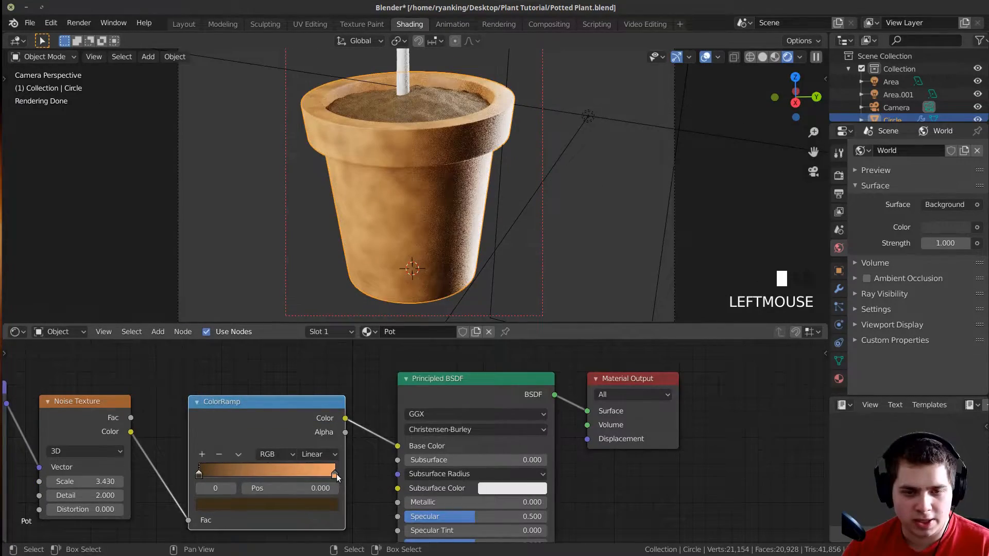
pyautogui.click(336, 474)
pyautogui.click(307, 503)
pyautogui.moveTo(238, 388); pyautogui.dragTo(237, 384)
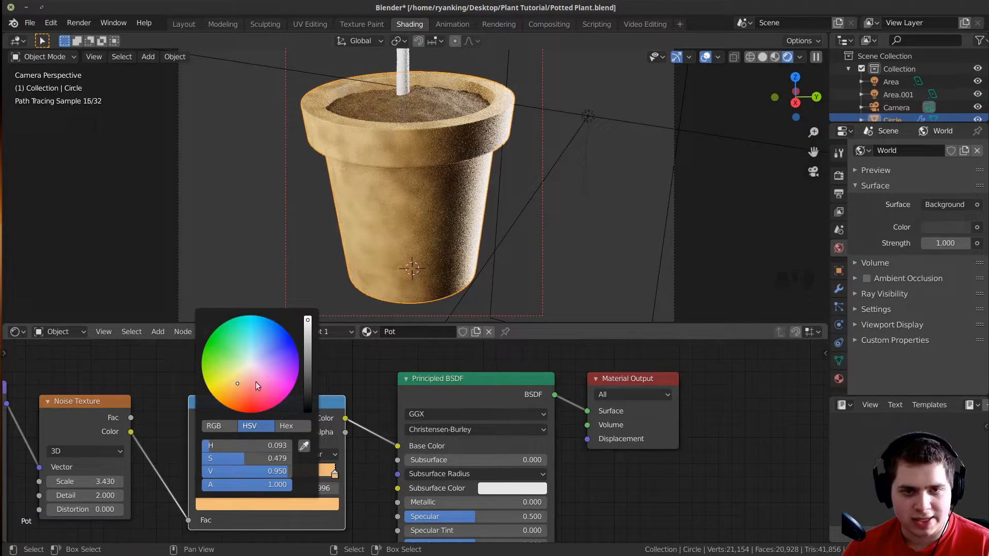
pyautogui.click(310, 501)
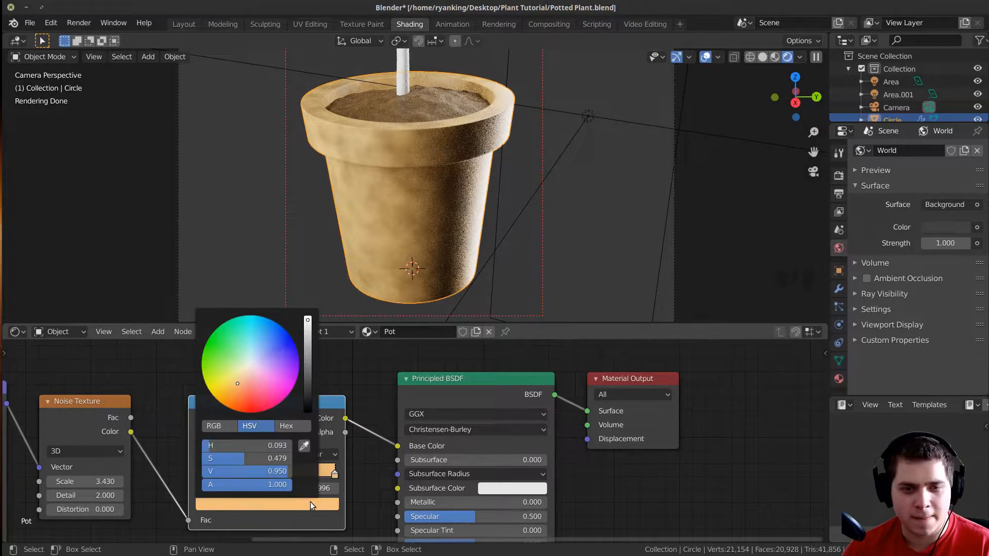
pyautogui.click(310, 503)
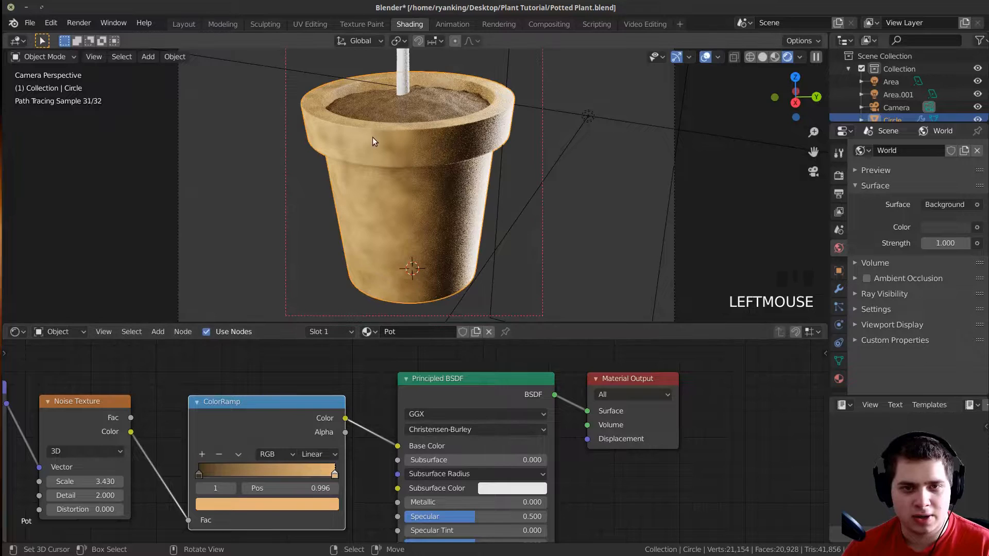
pyautogui.hotkey('ctrl', 's')
pyautogui.hotkey('ctrl', 's')
# Connect the ColorRamp's Color output to the Principled BSDF's Normal input.
pyautogui.scroll(-4, 376, 376)
pyautogui.moveTo(376, 373); pyautogui.dragTo(367, 371)
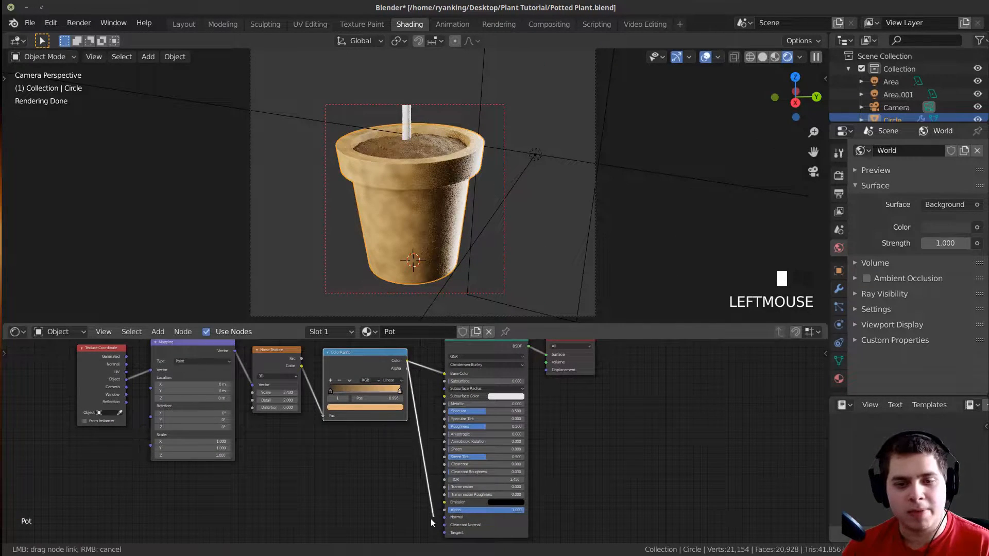
pyautogui.moveTo(447, 520); pyautogui.dragTo(445, 518)
pyautogui.moveTo(418, 505); pyautogui.dragTo(402, 489, button='middle')
pyautogui.scroll(1, 387, 381)
pyautogui.scroll(-1, 371, 453)
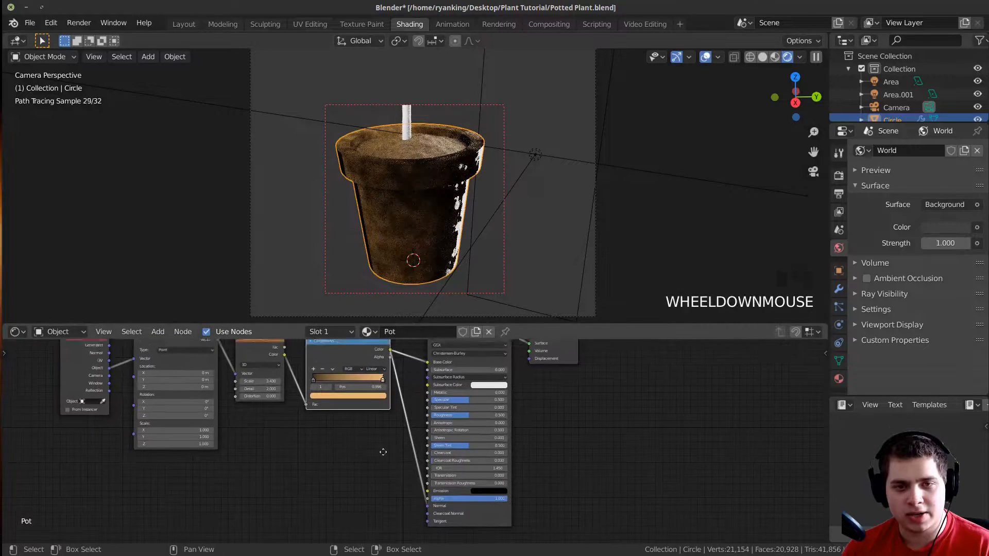
pyautogui.moveTo(372, 453); pyautogui.dragTo(400, 450, button='middle')
# Add a Bump node on the link between the ColorRamp and the Principled BSDF's Normal input.
pyautogui.hotkey('shift', 'a')
pyautogui.click(384, 406)
pyautogui.write('bu')
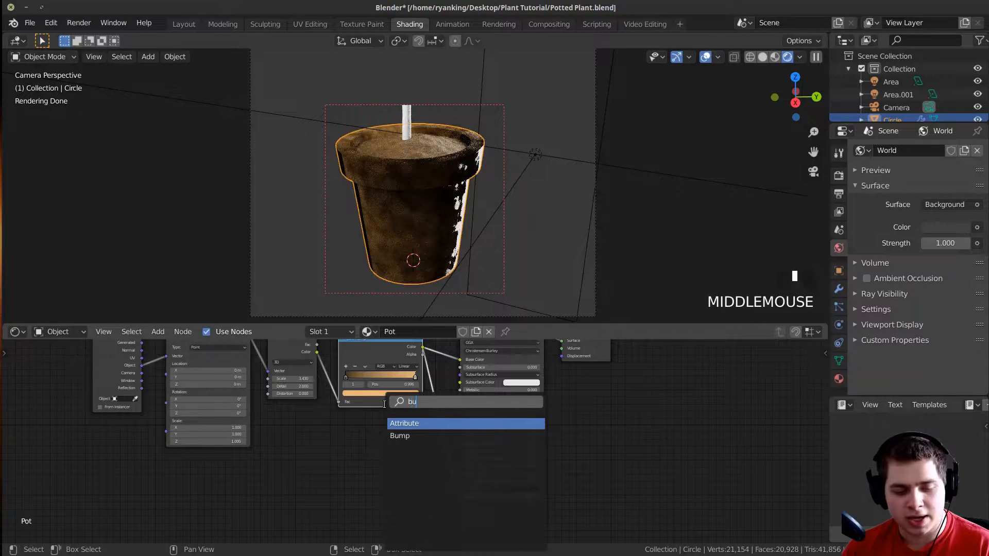
pyautogui.write('m')
pyautogui.click(409, 423)
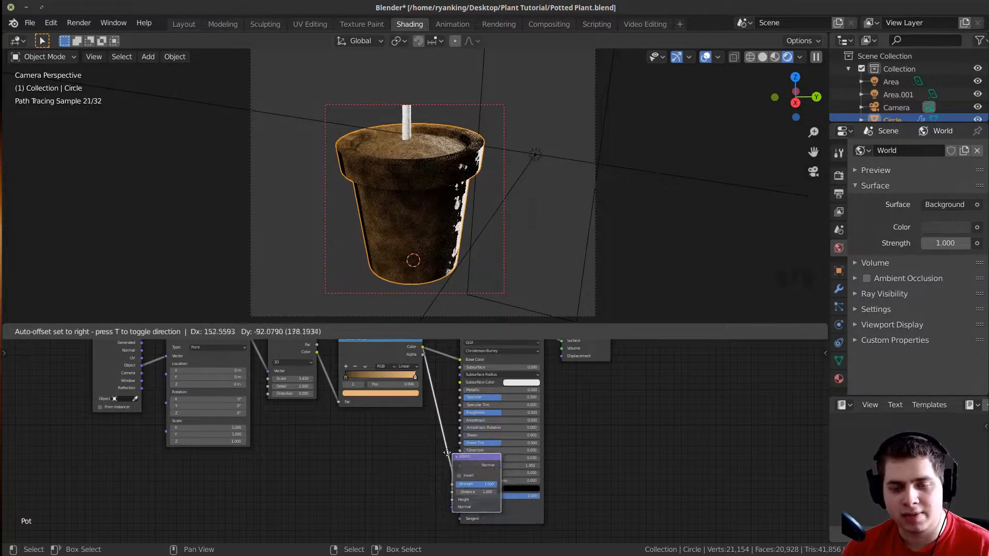
pyautogui.click(449, 454)
# Move the ColorRamp link to the Bump node's Height input and set the bump strength to 0.187.
pyautogui.scroll(6, 540, 415)
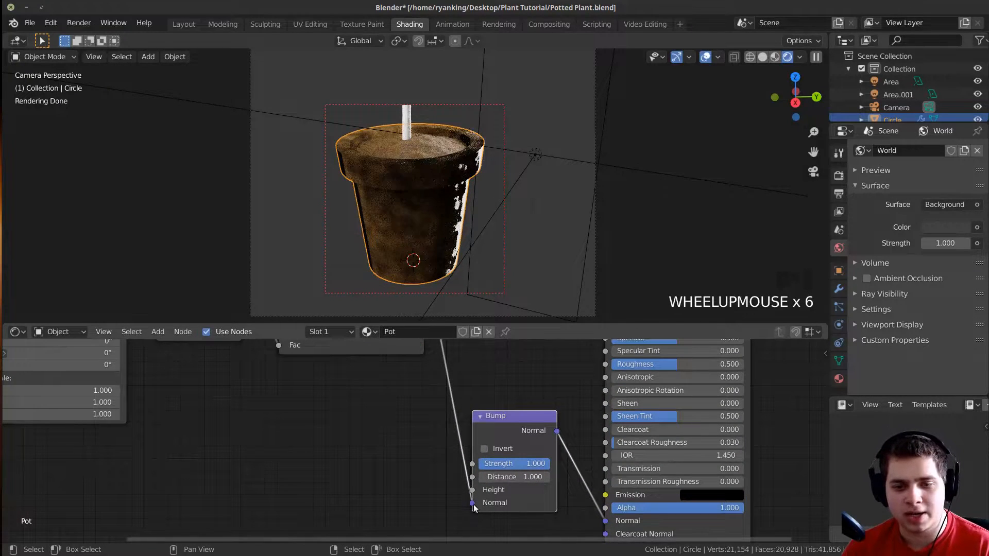
pyautogui.moveTo(465, 492); pyautogui.dragTo(472, 489)
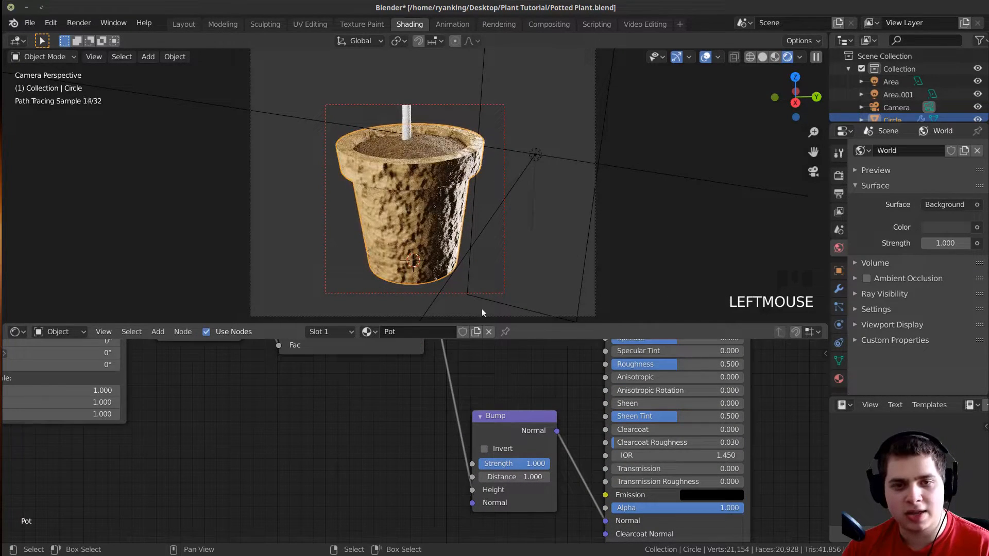
pyautogui.scroll(3, 437, 167)
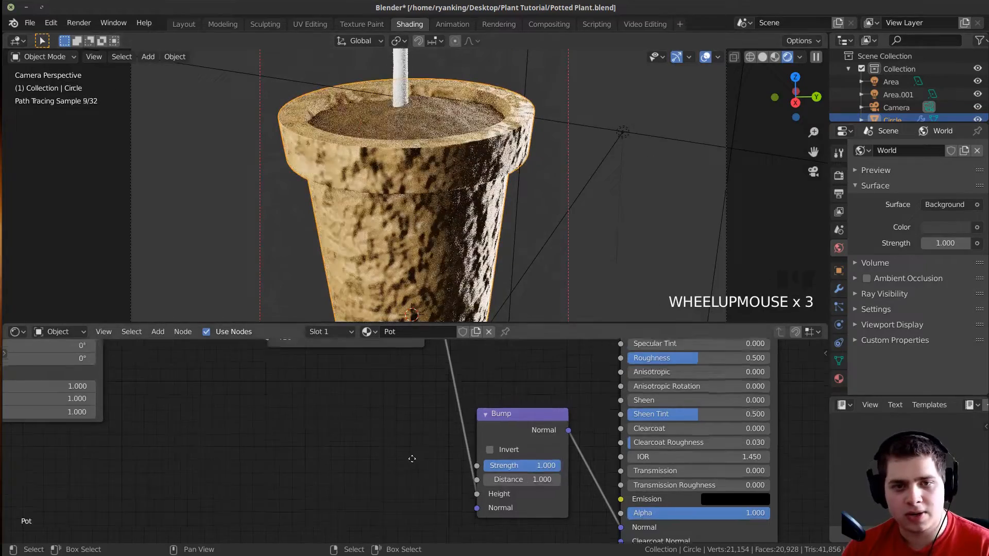
pyautogui.scroll(4, 552, 471)
pyautogui.moveTo(552, 471); pyautogui.dragTo(461, 483, button='middle')
pyautogui.moveTo(461, 484); pyautogui.dragTo(437, 484)
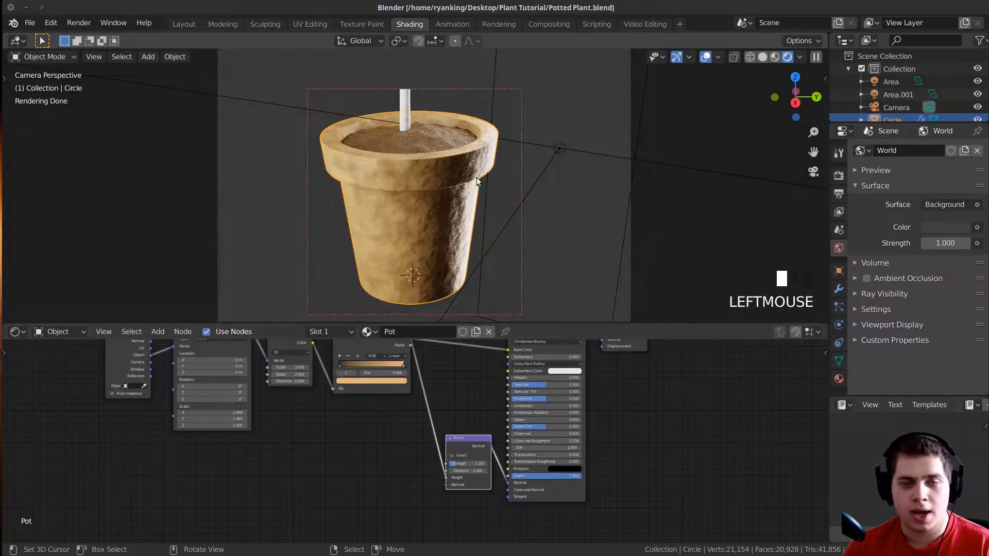
pyautogui.scroll(2, 464, 199)
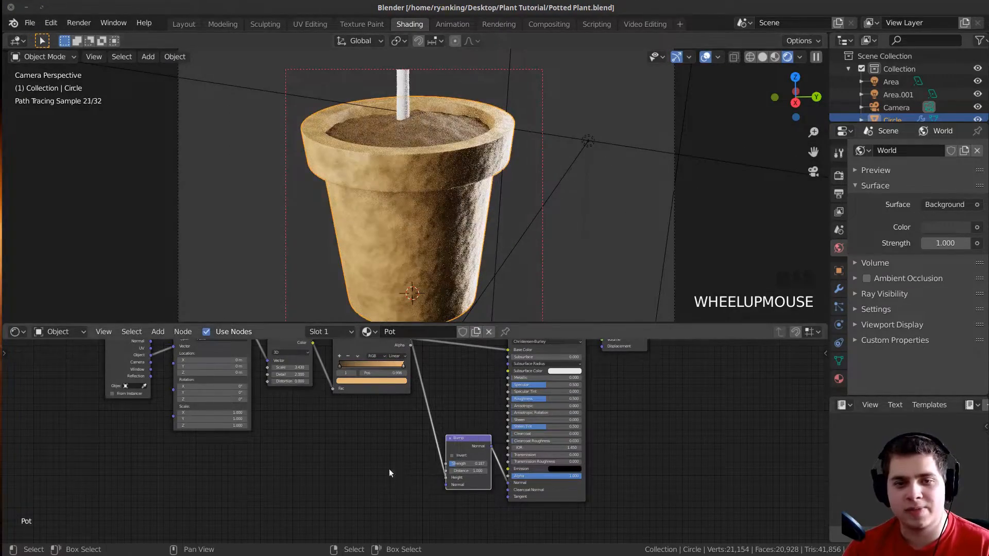
# Duplicate the Texture Coordinate, Mapping and Noise Texture nodes and place the copies below the originals.
pyautogui.scroll(-1, 392, 454)
pyautogui.moveTo(393, 447); pyautogui.dragTo(421, 446, button='middle')
pyautogui.scroll(-2, 363, 380)
pyautogui.moveTo(362, 380); pyautogui.dragTo(385, 399, button='middle')
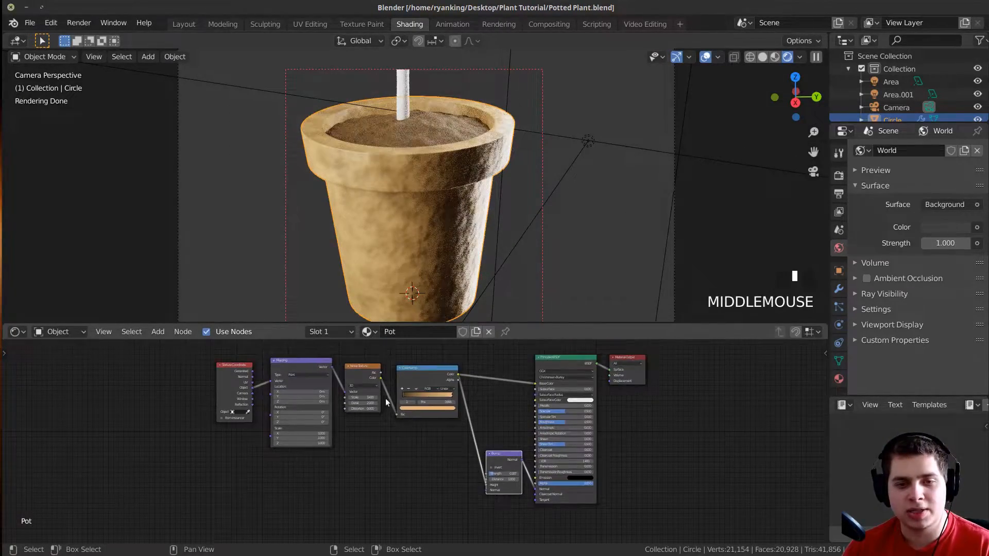
pyautogui.rightClick(359, 370)
pyautogui.keyDown('shift'); pyautogui.rightClick(278, 359); pyautogui.keyUp('shift')
pyautogui.keyDown('shift'); pyautogui.rightClick(219, 370); pyautogui.keyUp('shift')
pyautogui.moveTo(372, 373); pyautogui.dragTo(361, 352, button='middle')
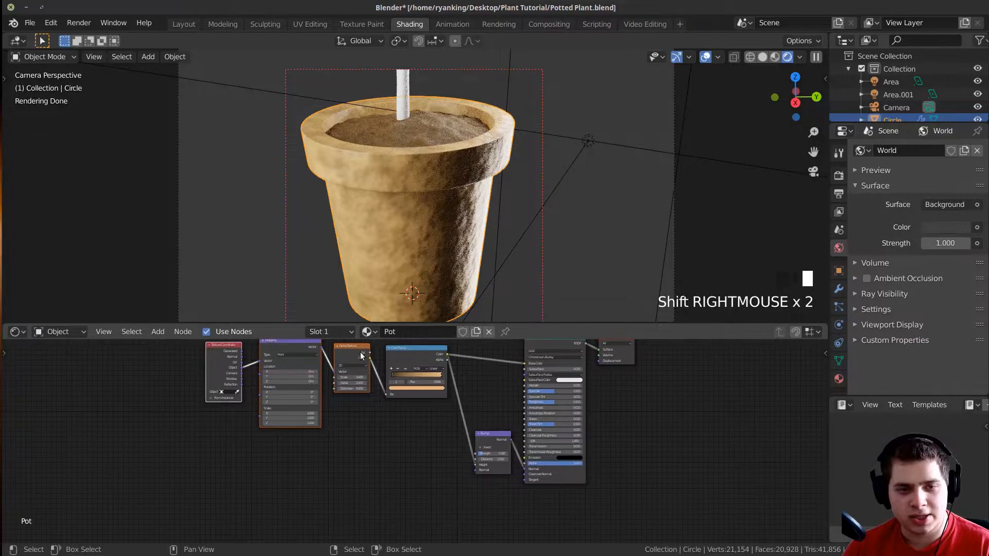
pyautogui.hotkey('shift', 'd')
pyautogui.click(362, 486)
# Preview the duplicated Noise Texture on the pot and set its scale to 32.53.
pyautogui.moveTo(360, 457); pyautogui.dragTo(355, 391, button='middle')
pyautogui.scroll(2, 356, 392)
pyautogui.keyDown('ctrl'); pyautogui.keyDown('shift'); pyautogui.click(360, 426); pyautogui.keyUp('shift'); pyautogui.keyUp('ctrl')
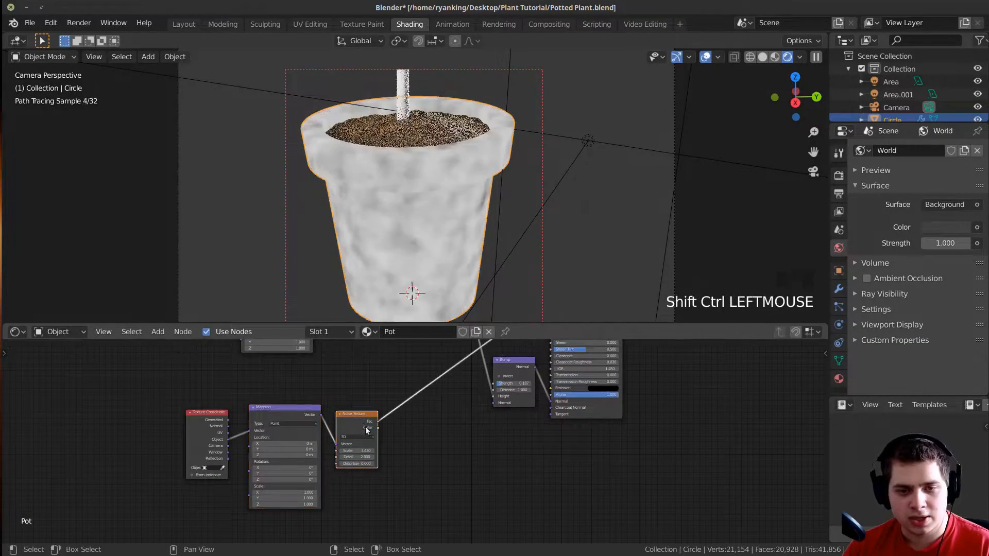
pyautogui.scroll(9, 359, 423)
pyautogui.moveTo(310, 459); pyautogui.dragTo(457, 460)
pyautogui.scroll(-5, 417, 447)
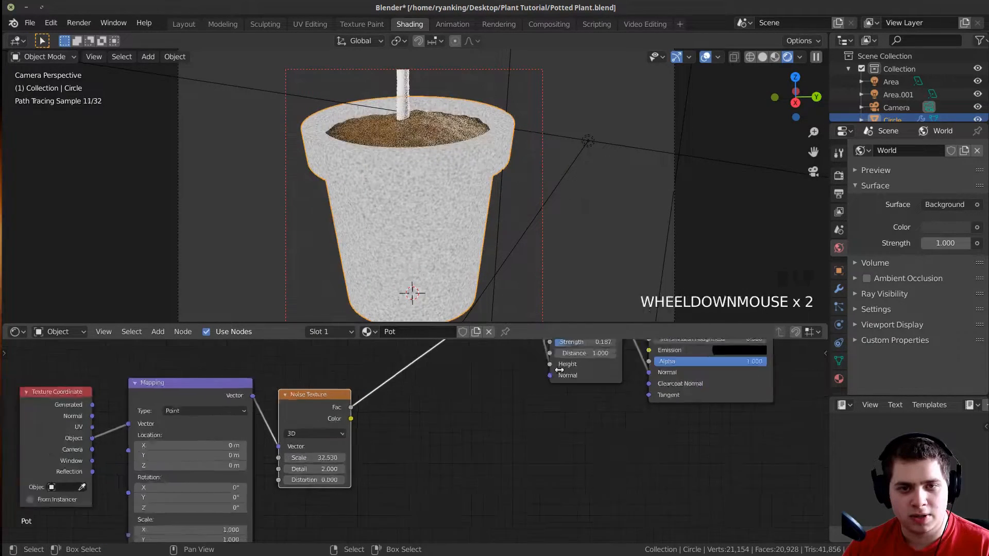
# Duplicate the Bump node onto the link before the Principled BSDF's Normal input and feed the second noise's Color into its Height.
pyautogui.moveTo(558, 370); pyautogui.dragTo(390, 447, button='middle')
pyautogui.rightClick(406, 395)
pyautogui.hotkey('shift', 'd')
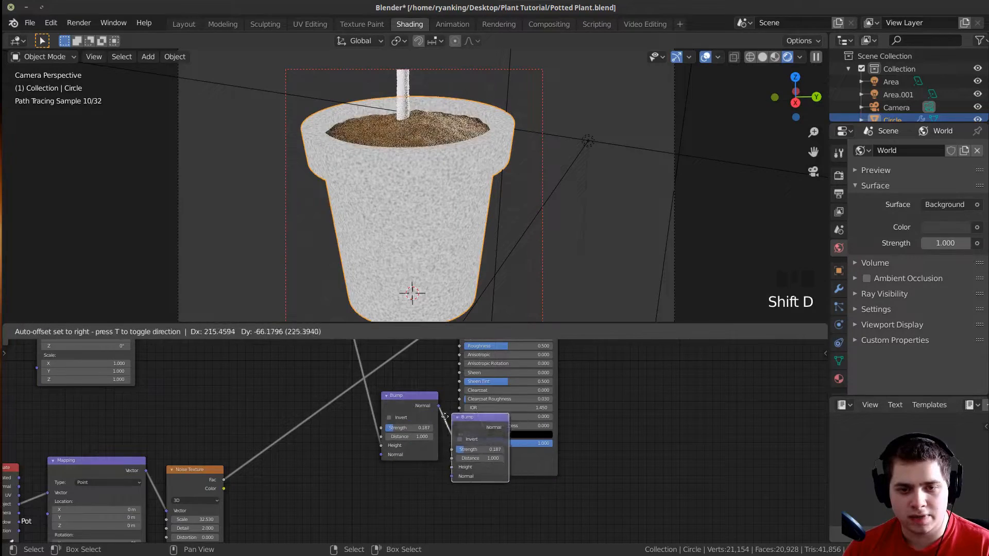
pyautogui.click(494, 414)
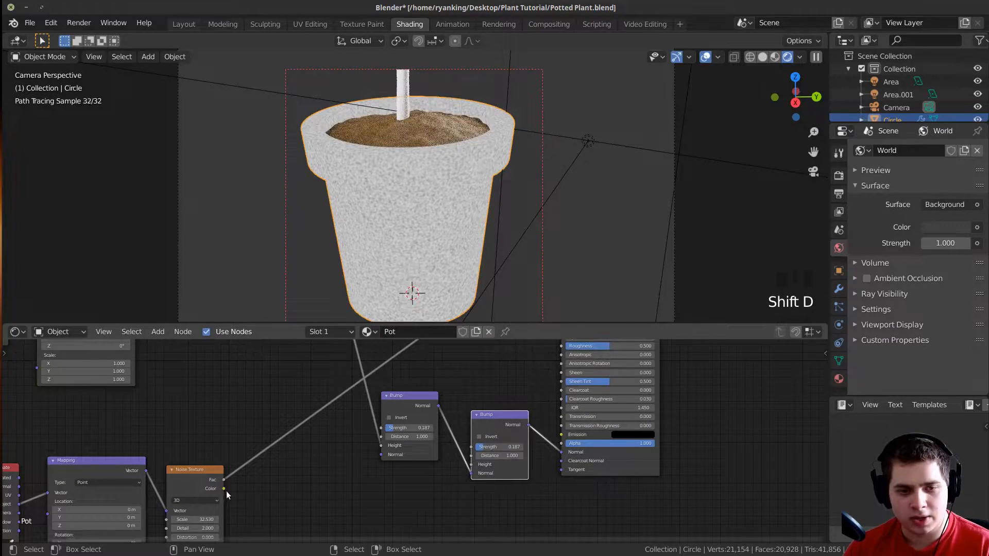
pyautogui.moveTo(479, 469); pyautogui.dragTo(472, 465)
# Preview the second Bump node's normals on the pot and increase the duplicated Noise Texture's scale.
pyautogui.keyDown('ctrl'); pyautogui.keyDown('shift'); pyautogui.click(500, 419); pyautogui.keyUp('shift'); pyautogui.keyUp('ctrl')
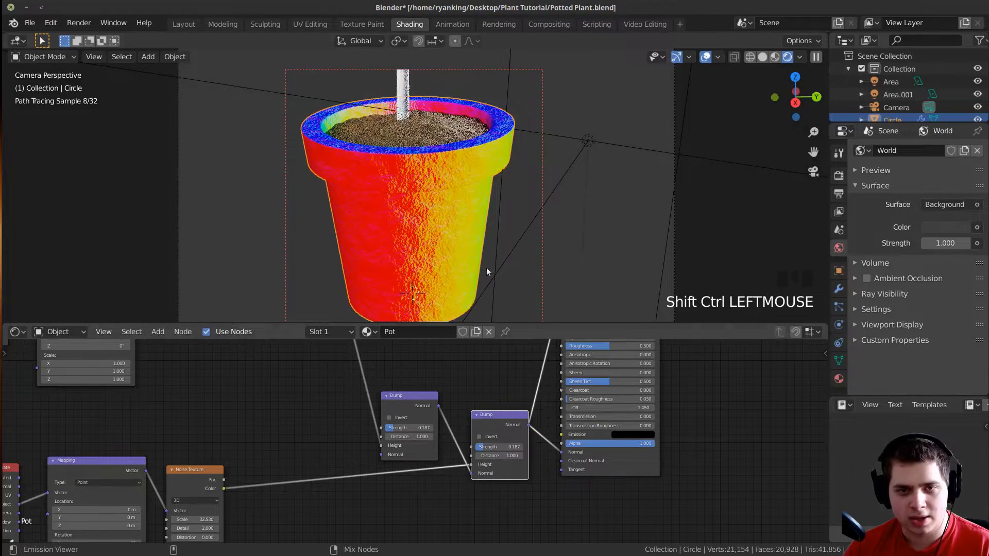
pyautogui.scroll(5, 459, 169)
pyautogui.scroll(8, 504, 449)
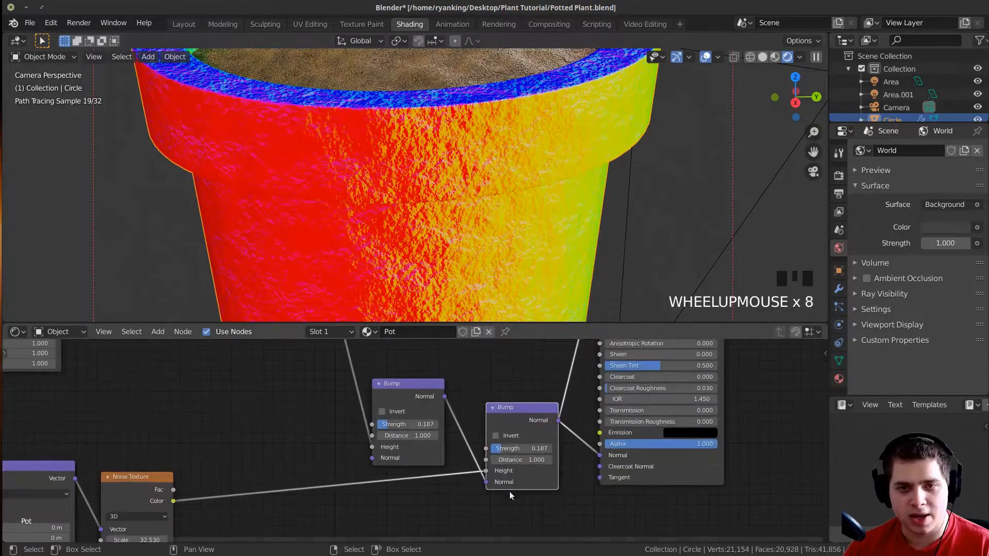
pyautogui.scroll(-6, 465, 466)
pyautogui.scroll(5, 277, 489)
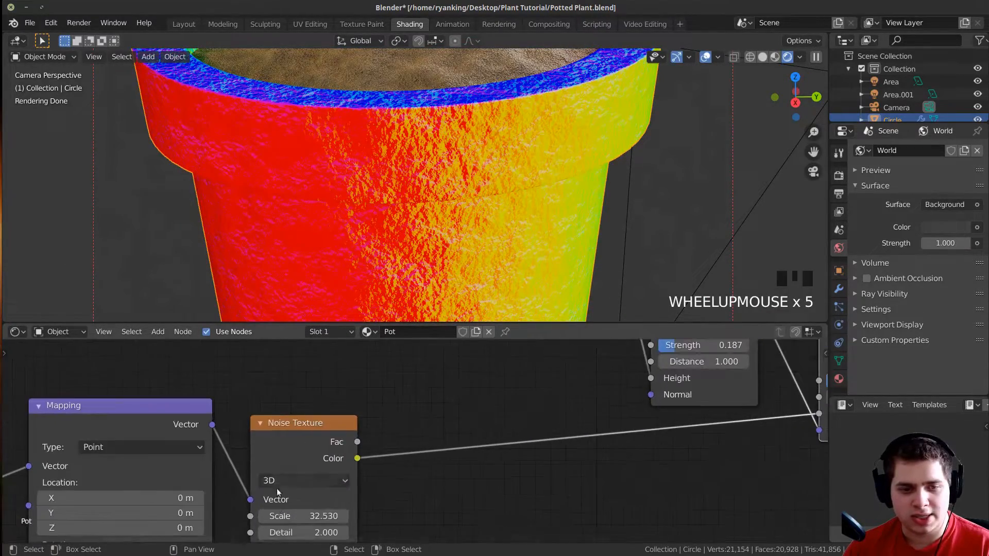
pyautogui.moveTo(304, 516); pyautogui.dragTo(335, 516)
# Set the Principled BSDF's roughness to 0.664 and preview the complete pot shader.
pyautogui.scroll(-7, 309, 512)
pyautogui.scroll(6, 432, 431)
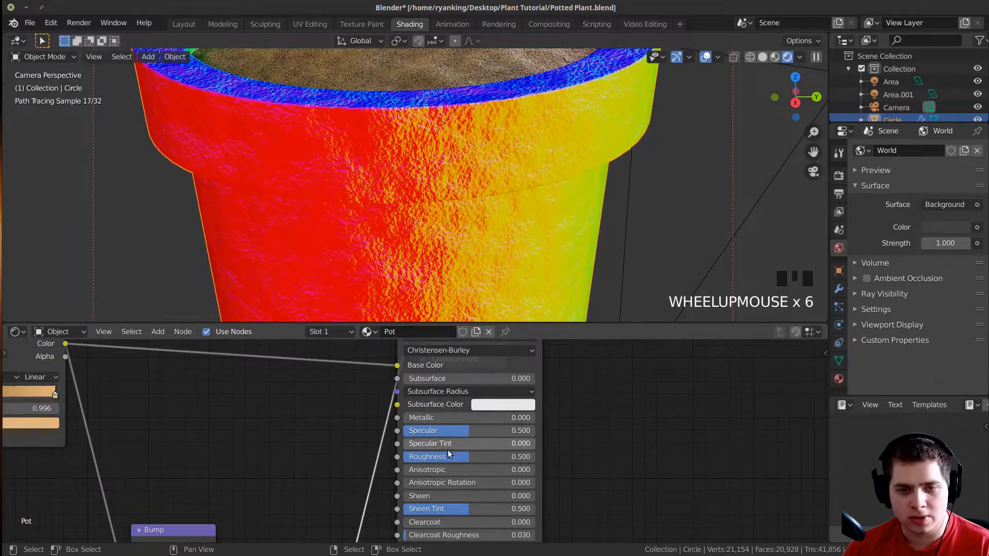
pyautogui.moveTo(469, 456); pyautogui.dragTo(490, 456)
pyautogui.scroll(-3, 490, 455)
pyautogui.moveTo(500, 434); pyautogui.dragTo(477, 465, button='middle')
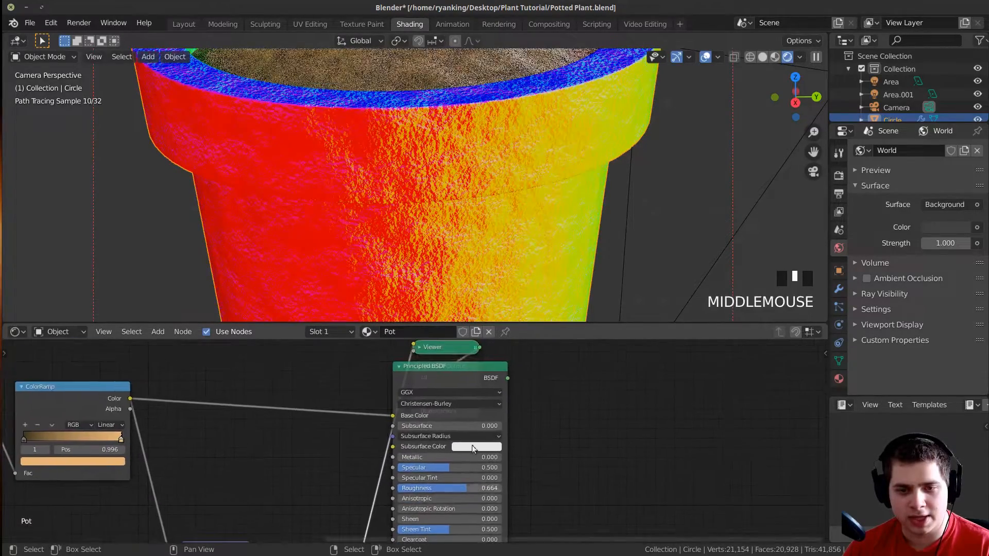
pyautogui.keyDown('ctrl'); pyautogui.keyDown('shift'); pyautogui.click(439, 384); pyautogui.keyUp('shift'); pyautogui.keyUp('ctrl')
pyautogui.click(441, 392)
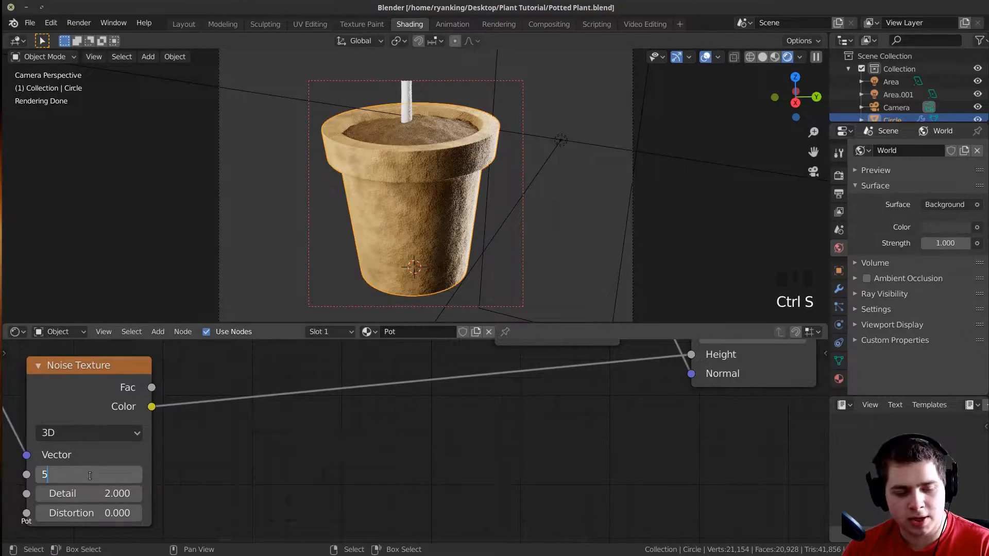
# Try a scale of 50 on the fine bump's Noise Texture and save the file.
pyautogui.write('0')
pyautogui.click(481, 239)
pyautogui.scroll(4, 482, 239)
pyautogui.hotkey('ctrl', 's')
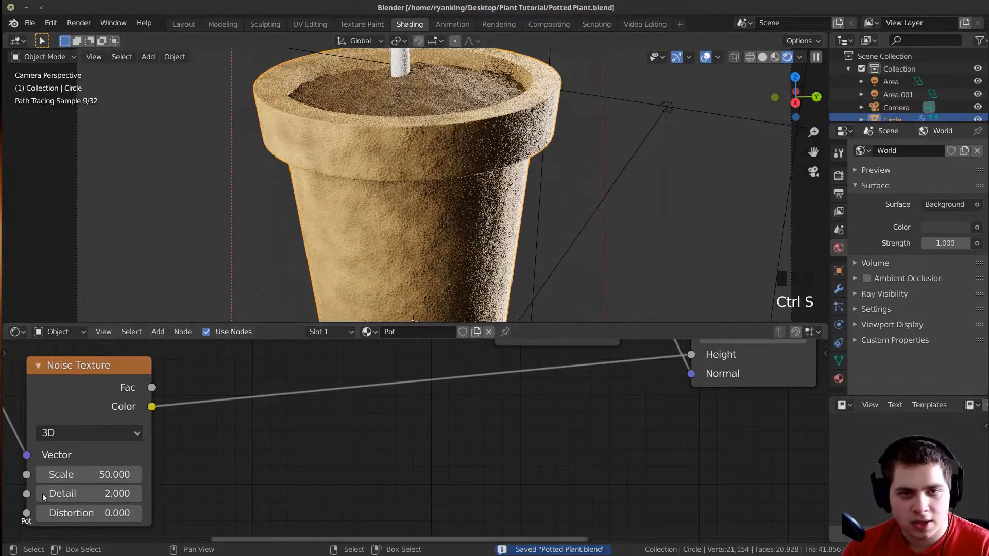
# Set the fine bump's Noise Texture scale to 70 and save the file.
pyautogui.click(115, 472)
pyautogui.write('70')
pyautogui.click(525, 227)
pyautogui.hotkey('ctrl', 's')
pyautogui.scroll(3, 608, 286)
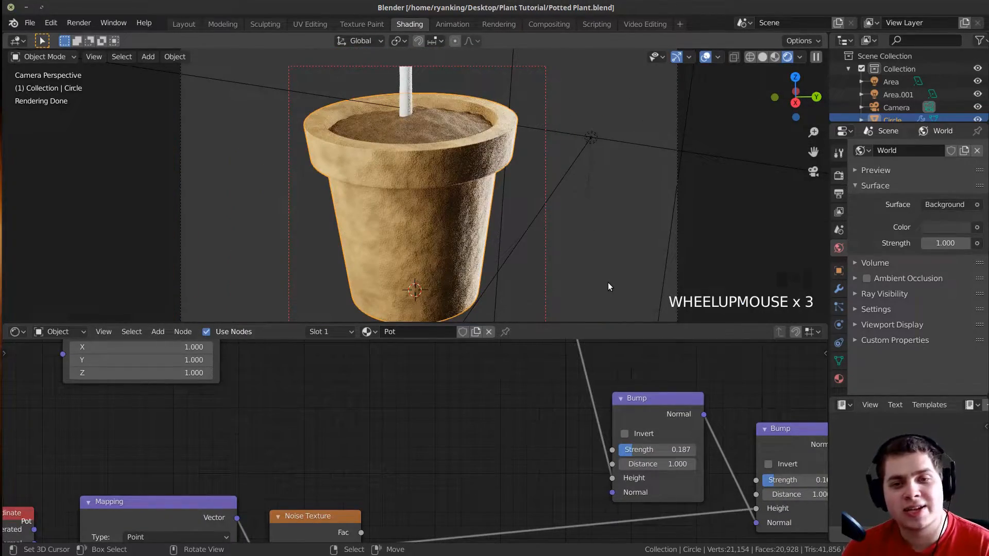
pyautogui.scroll(1, 509, 215)
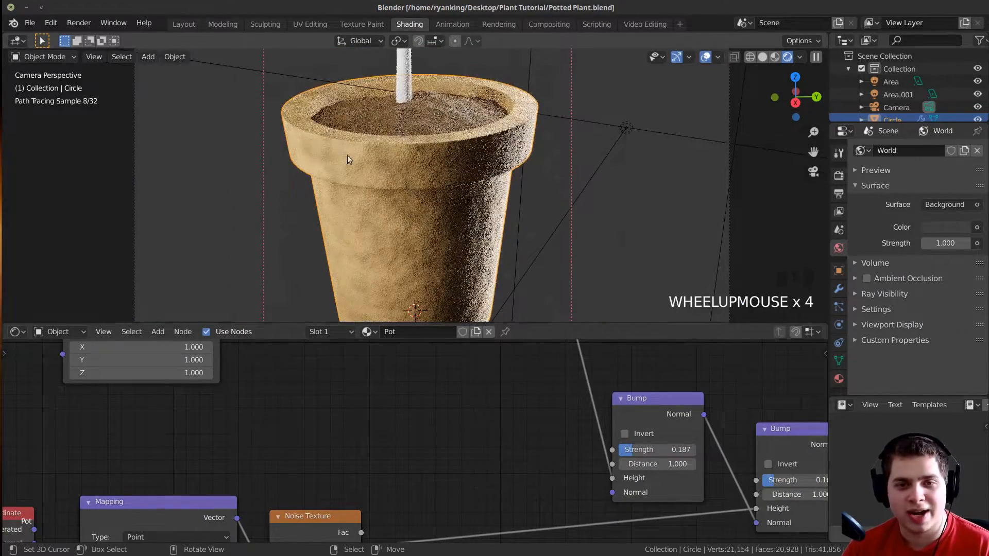
pyautogui.hotkey('ctrl', 's')
# Duplicate the Texture Coordinate, Mapping and Noise Texture nodes and place the copy in the empty area beside the existing chains.
pyautogui.scroll(-7, 272, 510)
pyautogui.moveTo(272, 509); pyautogui.dragTo(441, 487, button='middle')
pyautogui.scroll(-2, 466, 451)
pyautogui.rightClick(507, 360)
pyautogui.keyDown('shift'); pyautogui.rightClick(439, 355); pyautogui.keyUp('shift')
pyautogui.hotkey('shift', 'd')
pyautogui.click(140, 447)
pyautogui.moveTo(415, 446); pyautogui.dragTo(418, 475, button='middle')
# Move the color node chain up and the fine noise chain down to make room for the new nodes, and save the file.
pyautogui.scroll(-5, 414, 453)
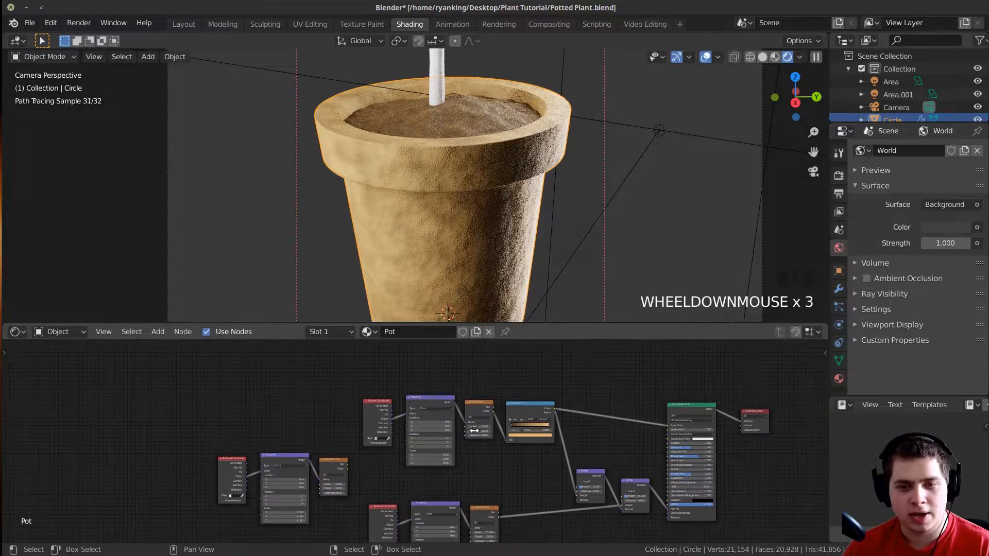
pyautogui.moveTo(364, 376); pyautogui.dragTo(532, 453)
pyautogui.press('g')
pyautogui.click(527, 410)
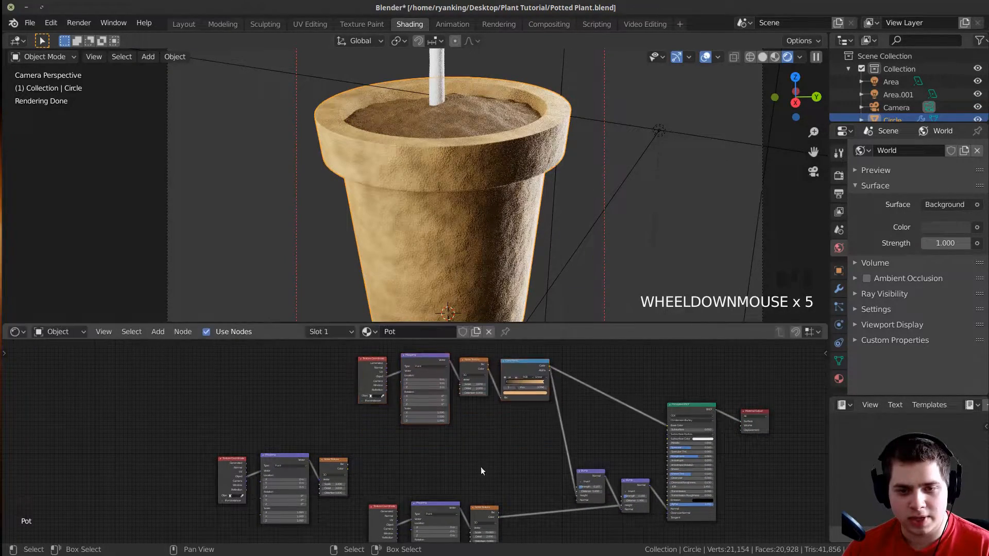
pyautogui.moveTo(371, 480); pyautogui.dragTo(366, 435, button='middle')
pyautogui.press('b')
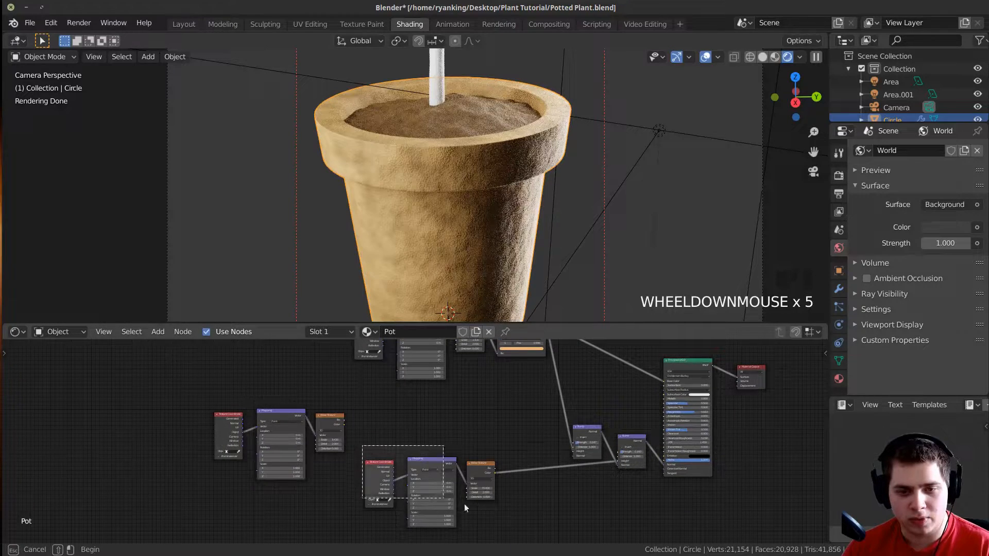
pyautogui.press('g')
pyautogui.click(486, 499)
pyautogui.hotkey('ctrl', 's')
# Preview the newly duplicated Noise Texture on the pot and insert a ColorRamp on its output link.
pyautogui.scroll(4, 363, 458)
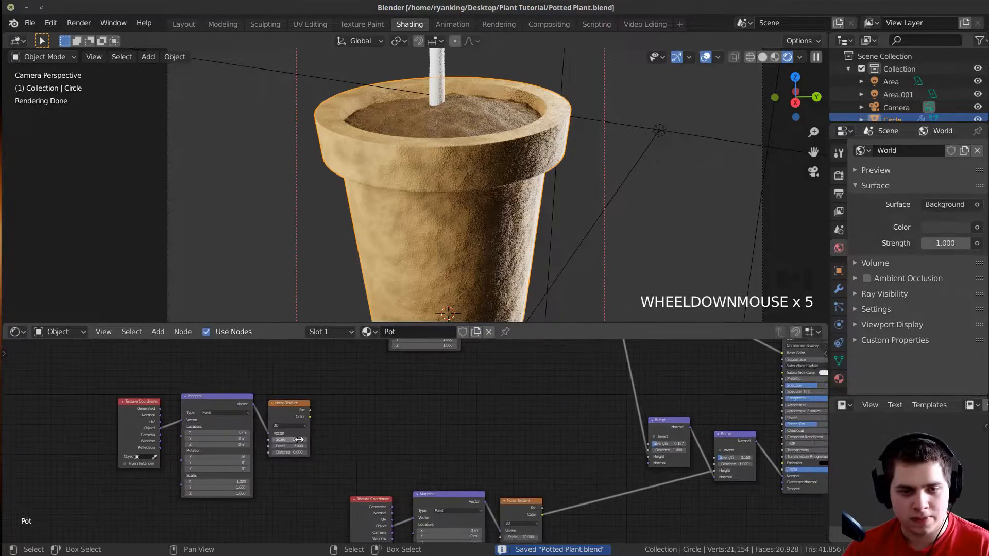
pyautogui.keyDown('ctrl'); pyautogui.keyDown('shift'); pyautogui.click(273, 393); pyautogui.keyUp('shift'); pyautogui.keyUp('ctrl')
pyautogui.scroll(7, 450, 414)
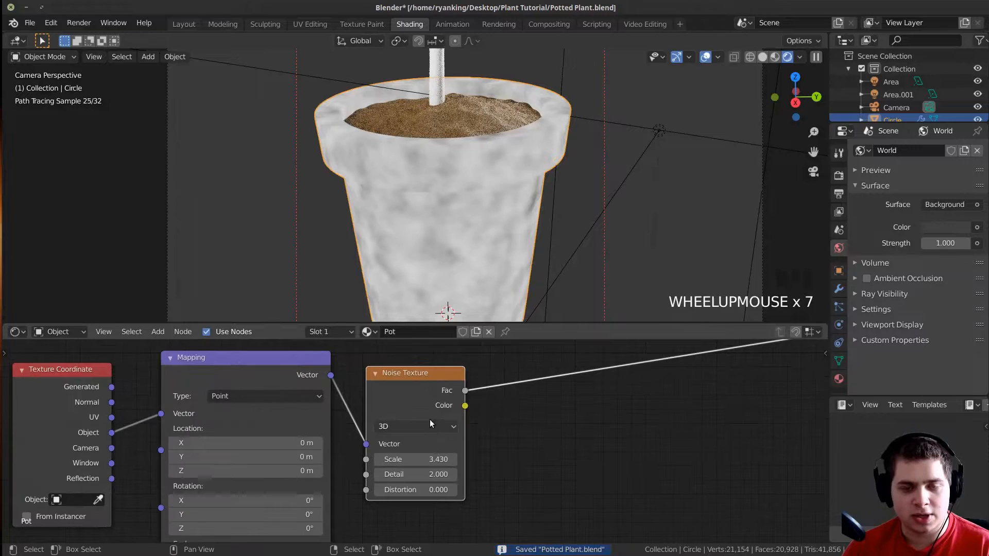
pyautogui.scroll(-3, 607, 391)
pyautogui.scroll(-4, 607, 391)
pyautogui.moveTo(650, 372); pyautogui.dragTo(526, 401, button='middle')
pyautogui.hotkey('shift', 'a')
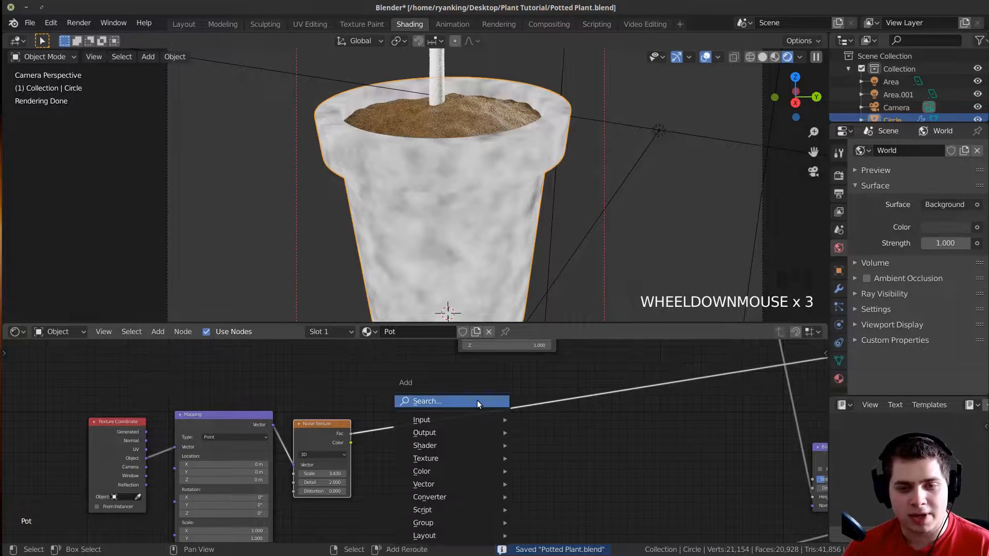
pyautogui.click(477, 400)
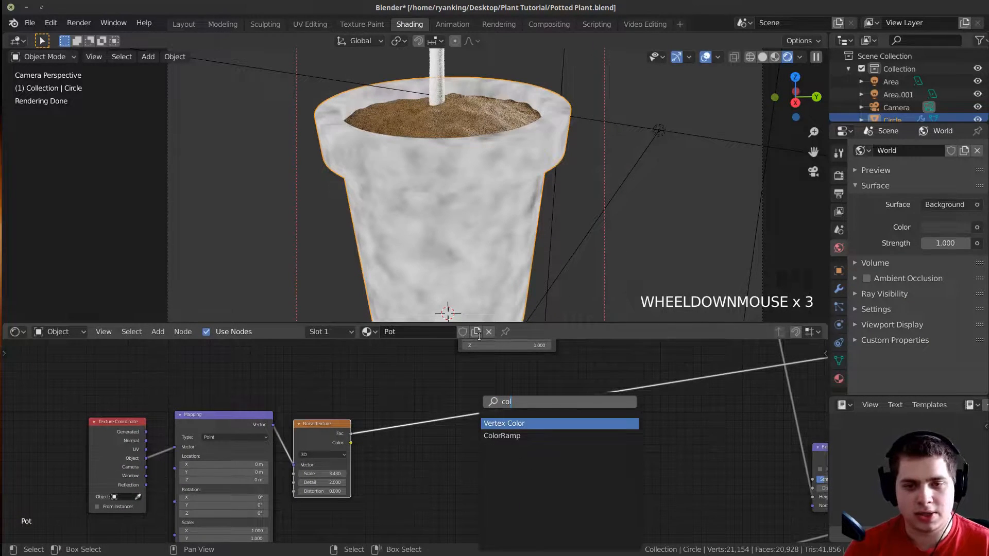
pyautogui.click(502, 436)
pyautogui.click(460, 417)
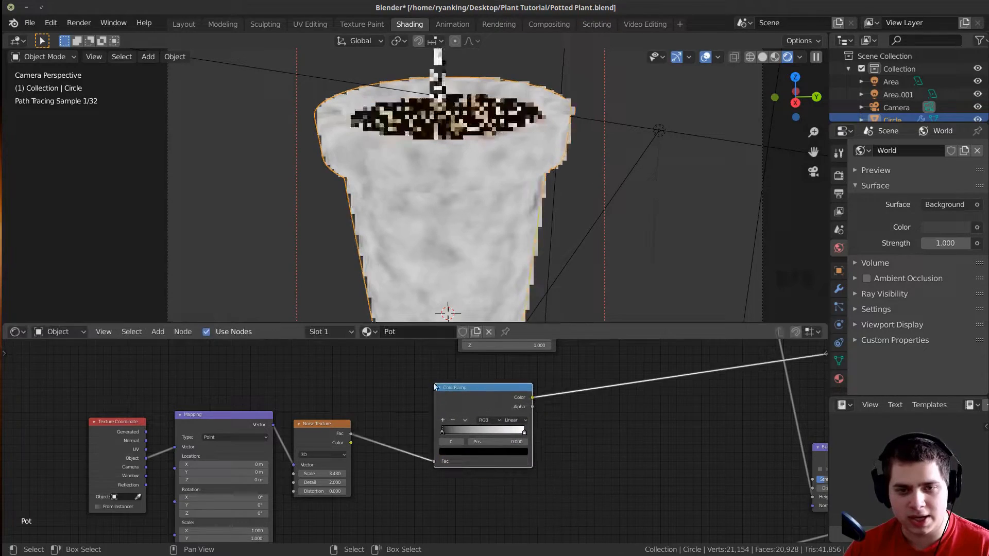
# Bring the new ColorRamp's black and white stops almost together, with the white stop at 0.489, for hard-edged patches.
pyautogui.scroll(10, 464, 399)
pyautogui.moveTo(378, 463); pyautogui.dragTo(458, 463)
pyautogui.moveTo(565, 459); pyautogui.dragTo(475, 460)
pyautogui.scroll(6, 434, 454)
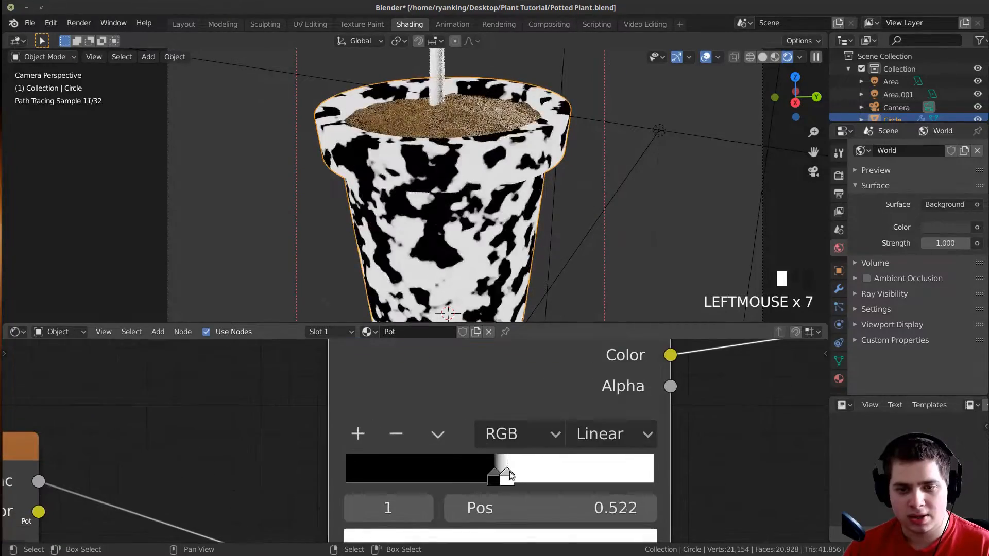
pyautogui.moveTo(508, 471); pyautogui.dragTo(499, 472)
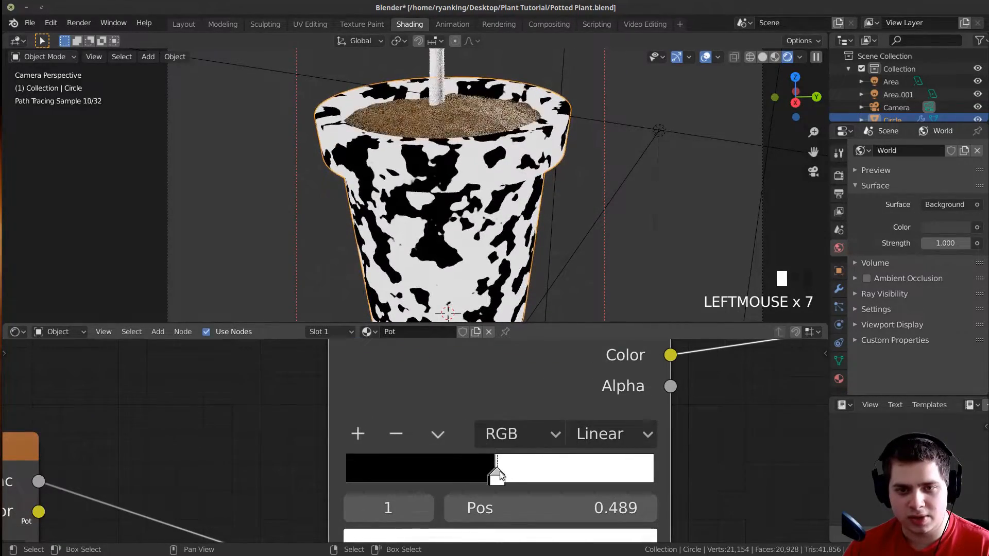
# Set the Noise Texture feeding the new ColorRamp to a scale of 2.790, keeping the white stop close to the black one.
pyautogui.scroll(9, 448, 206)
pyautogui.moveTo(253, 410); pyautogui.dragTo(562, 289, button='middle')
pyautogui.scroll(-3, 310, 504)
pyautogui.scroll(-3, 310, 482)
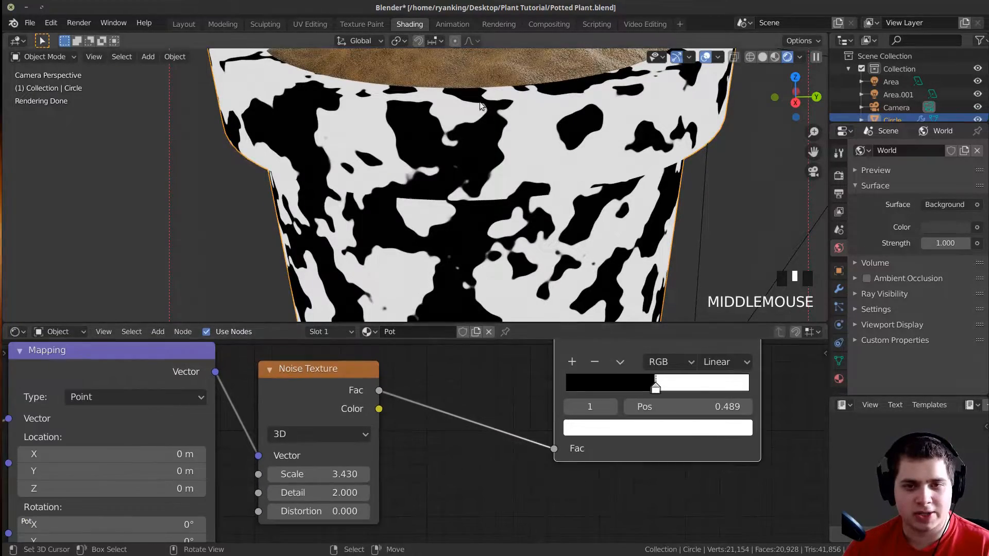
pyautogui.scroll(-8, 481, 105)
pyautogui.keyDown('shift'); pyautogui.moveTo(319, 474); pyautogui.dragTo(310, 474); pyautogui.keyUp('shift')
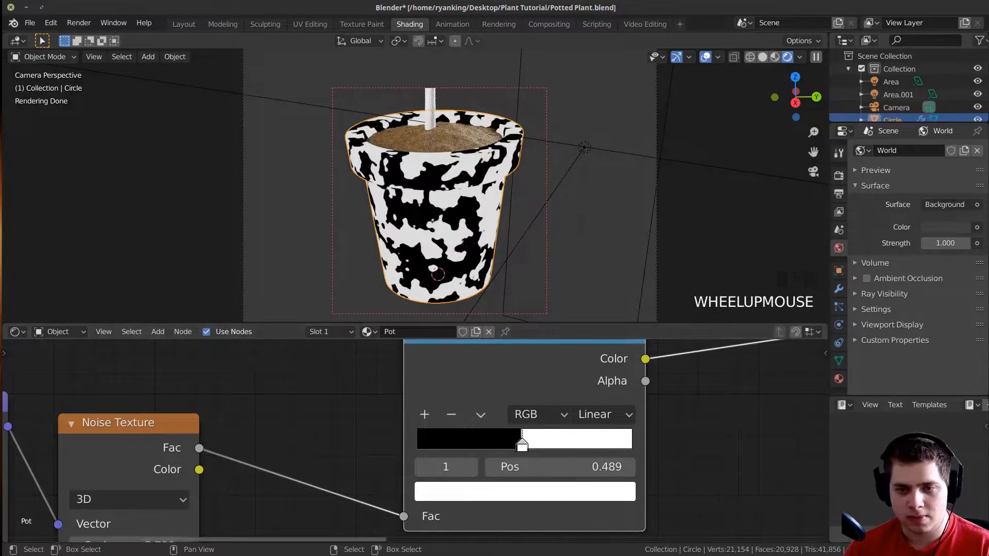
pyautogui.keyDown('shift'); pyautogui.moveTo(522, 444); pyautogui.dragTo(522, 441); pyautogui.keyUp('shift')
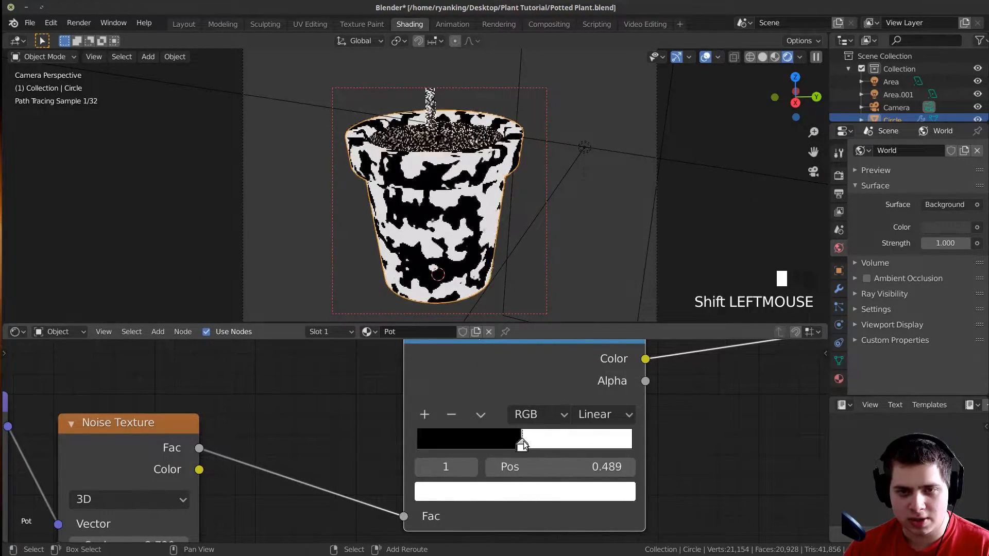
# Add a Math node onto the link after the new ColorRamp's Color output.
pyautogui.scroll(-3, 479, 257)
pyautogui.scroll(-3, 484, 392)
pyautogui.moveTo(504, 391); pyautogui.dragTo(320, 453, button='middle')
pyautogui.scroll(-2, 463, 436)
pyautogui.scroll(1, 499, 433)
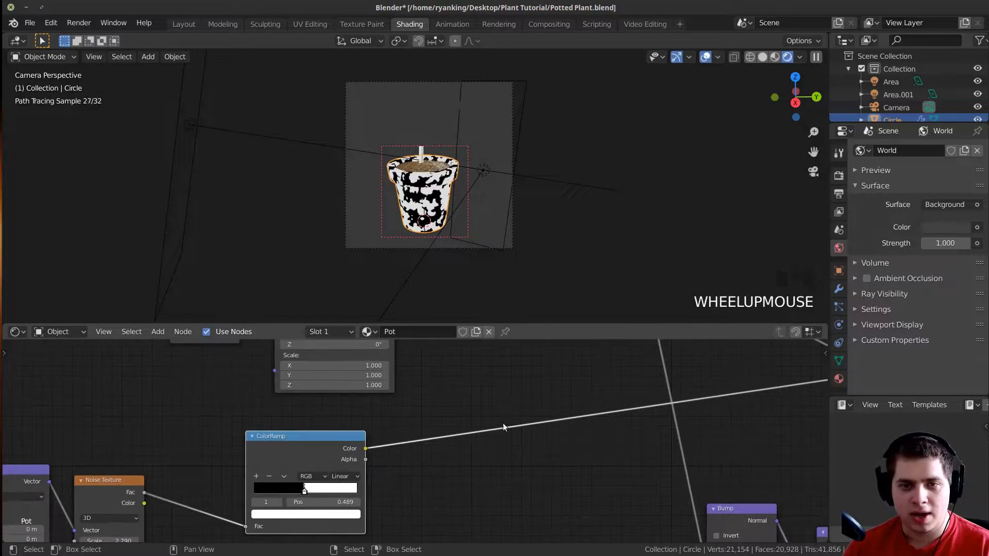
pyautogui.scroll(-1, 489, 427)
pyautogui.moveTo(488, 421); pyautogui.dragTo(474, 411, button='middle')
pyautogui.hotkey('shift', 'a')
pyautogui.click(475, 408)
pyautogui.write('m')
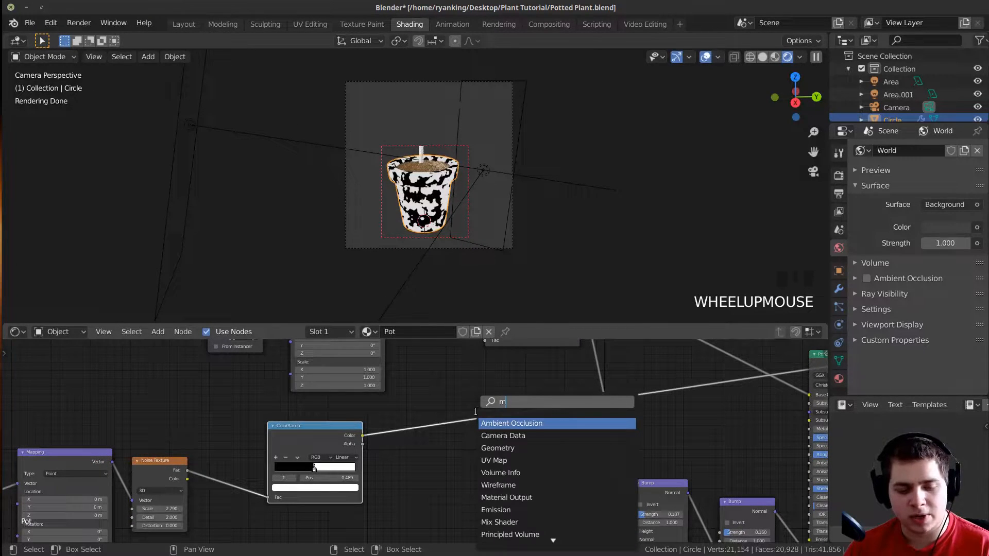
pyautogui.write('ath')
pyautogui.click(493, 423)
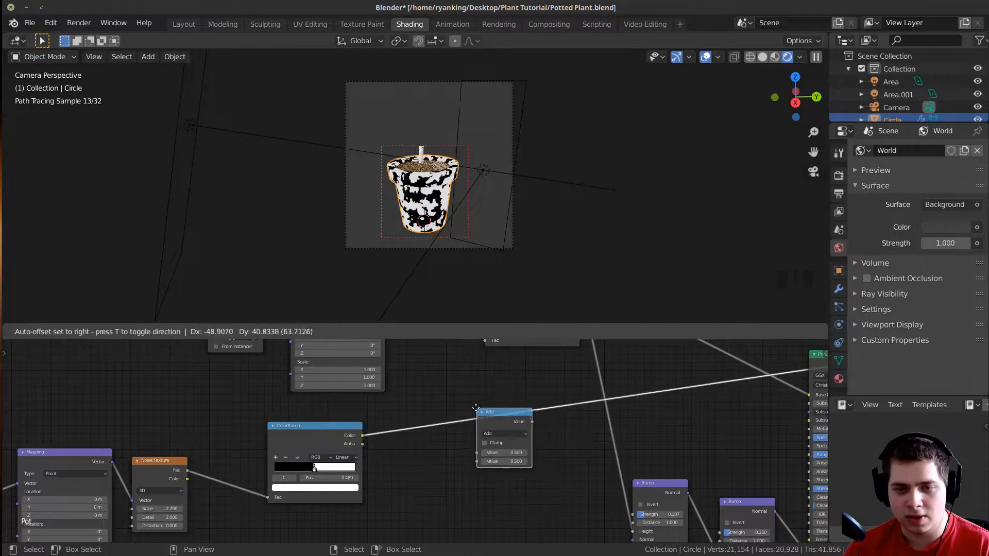
pyautogui.click(487, 407)
# Set the Math node's operation to Wrap and inspect the line pattern it produces on the pot.
pyautogui.moveTo(528, 435); pyautogui.dragTo(440, 469, button='middle')
pyautogui.scroll(7, 439, 466)
pyautogui.click(390, 467)
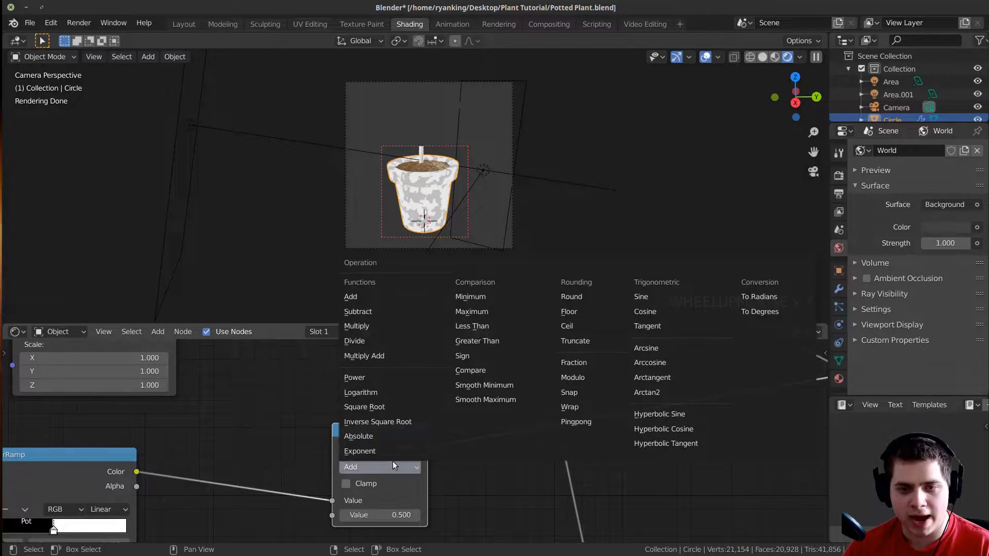
pyautogui.click(587, 406)
pyautogui.scroll(13, 484, 167)
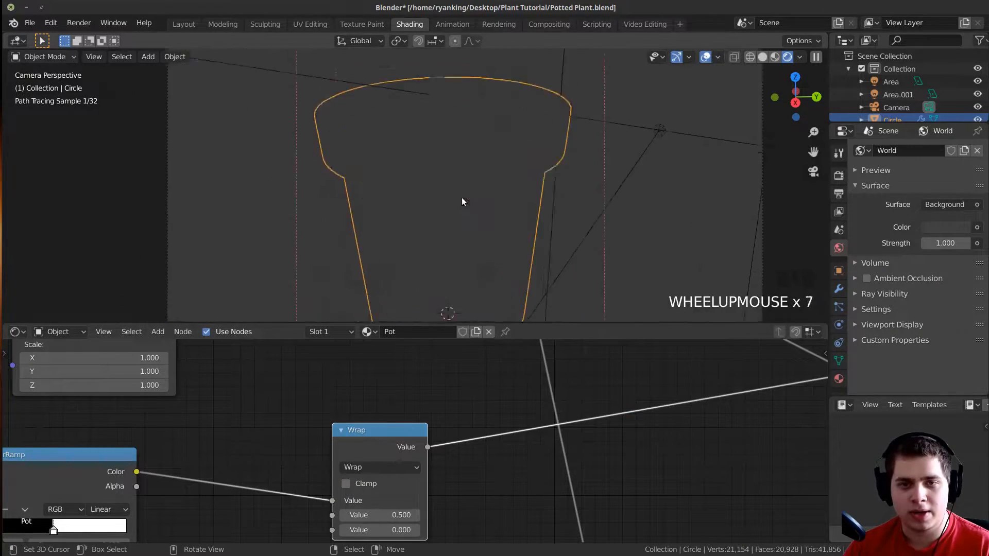
pyautogui.scroll(-1, 402, 96)
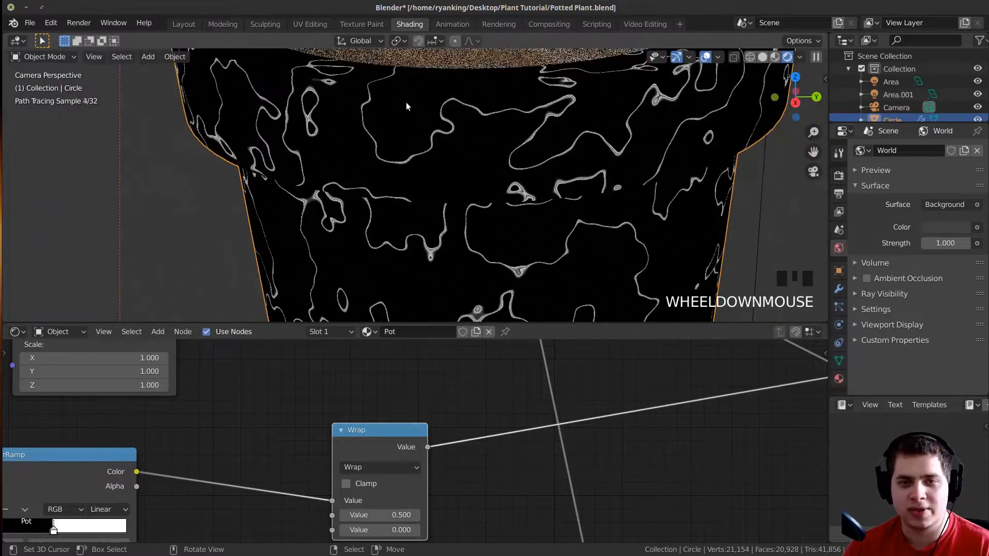
pyautogui.scroll(-2, 403, 200)
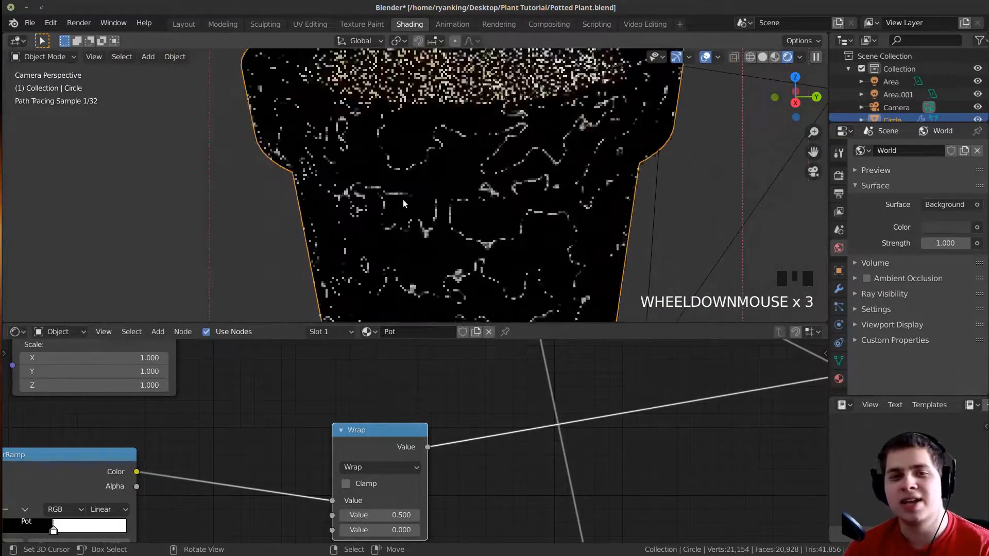
pyautogui.scroll(-1, 409, 168)
pyautogui.keyDown('shift'); pyautogui.moveTo(409, 169); pyautogui.dragTo(438, 206, button='middle'); pyautogui.keyUp('shift')
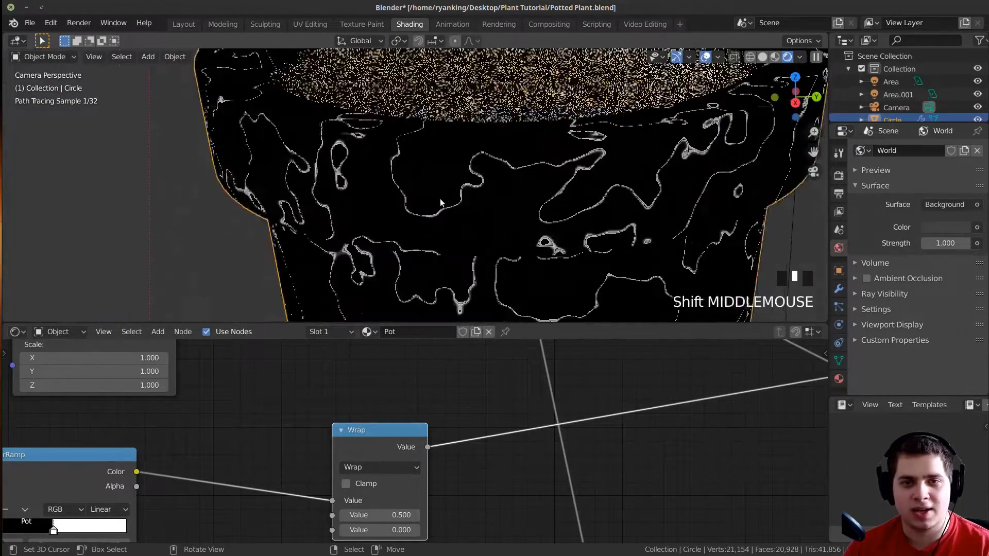
pyautogui.scroll(2, 526, 171)
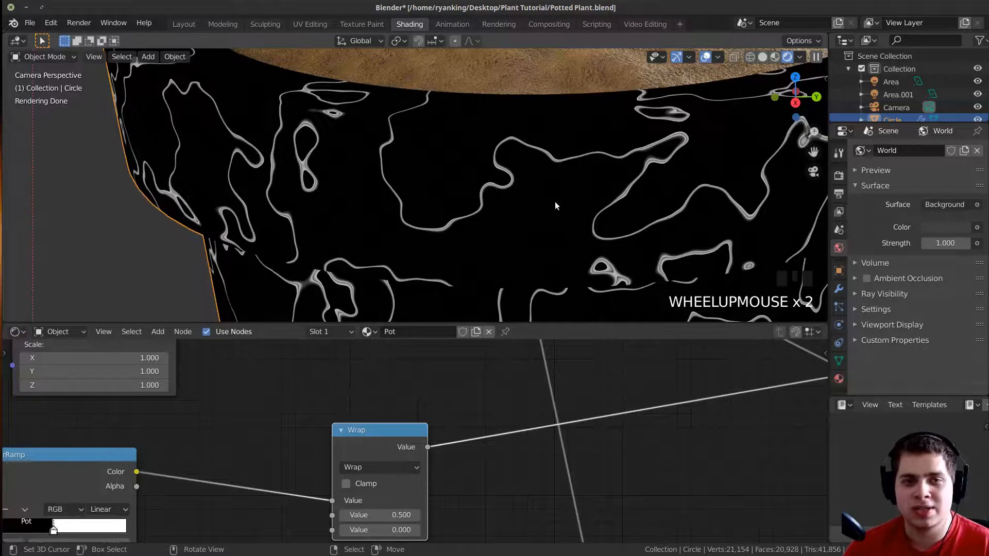
# Fine-tune the ColorRamp's stops to refine the thin crack lines, placing the white stop at 0.486.
pyautogui.scroll(-1, 292, 426)
pyautogui.moveTo(278, 430); pyautogui.dragTo(591, 342, button='middle')
pyautogui.scroll(11, 391, 412)
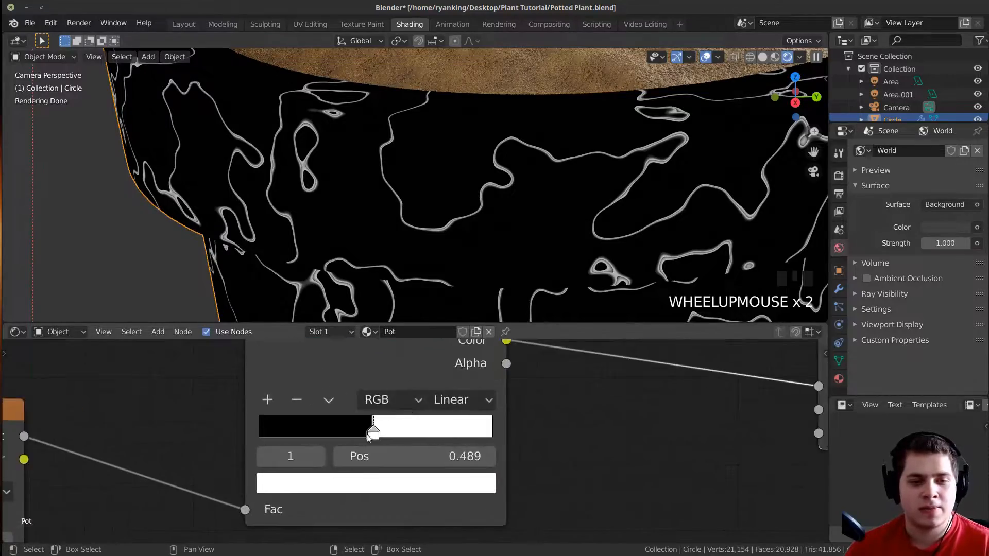
pyautogui.click(360, 421)
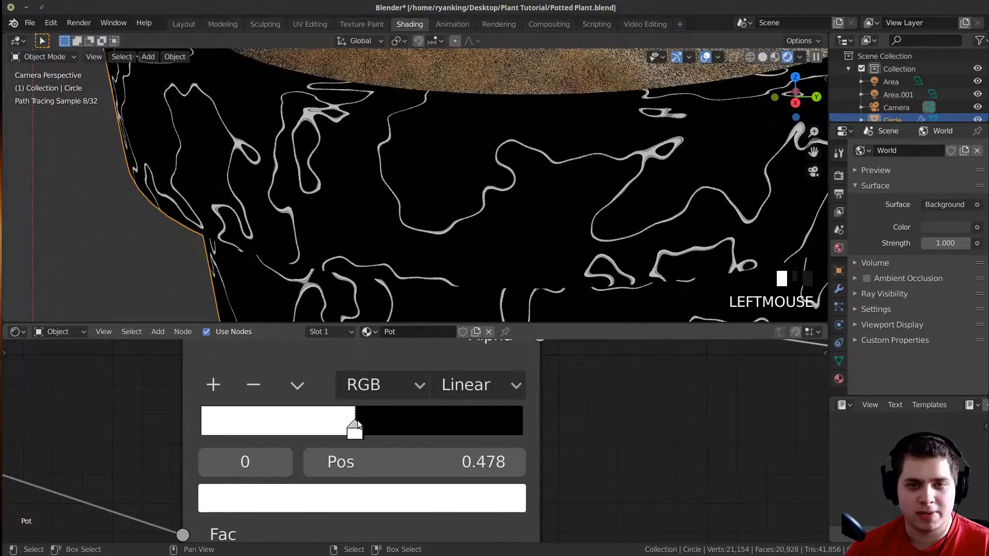
pyautogui.click(360, 421)
pyautogui.moveTo(360, 421); pyautogui.dragTo(356, 420)
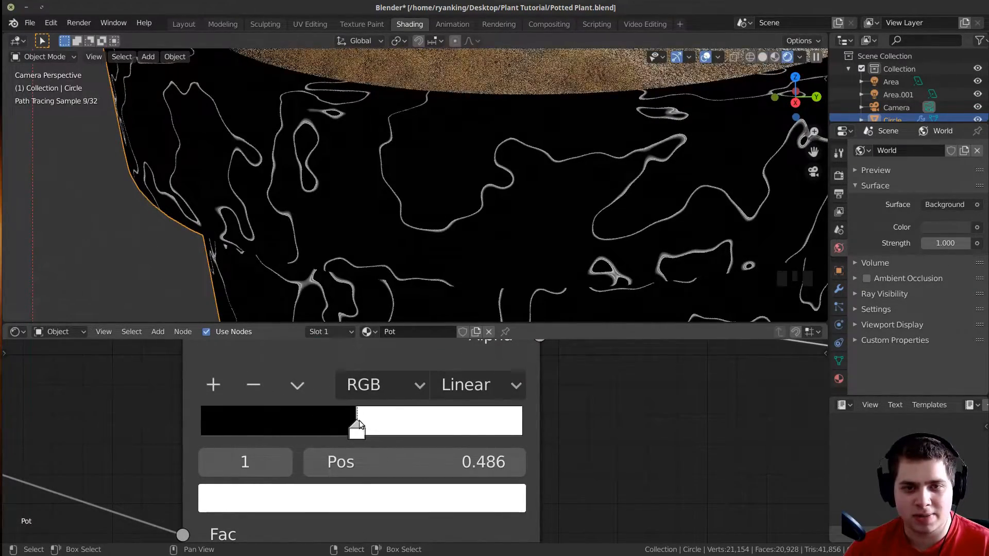
# Duplicate the last Bump node onto the link into the Principled BSDF's Normal and connect the Wrap node's Value to its Height.
pyautogui.moveTo(558, 240); pyautogui.dragTo(568, 244, button='middle')
pyautogui.scroll(-5, 568, 244)
pyautogui.press('KP_0')
pyautogui.scroll(-5, 568, 244)
pyautogui.scroll(-6, 480, 428)
pyautogui.scroll(4, 633, 488)
pyautogui.scroll(-1, 539, 437)
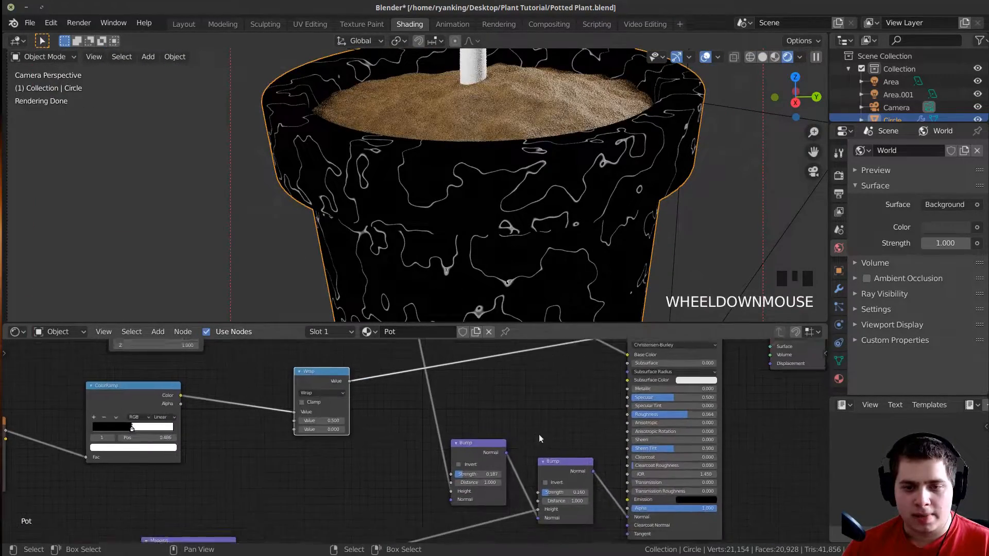
pyautogui.click(559, 464)
pyautogui.hotkey('shift', 'd')
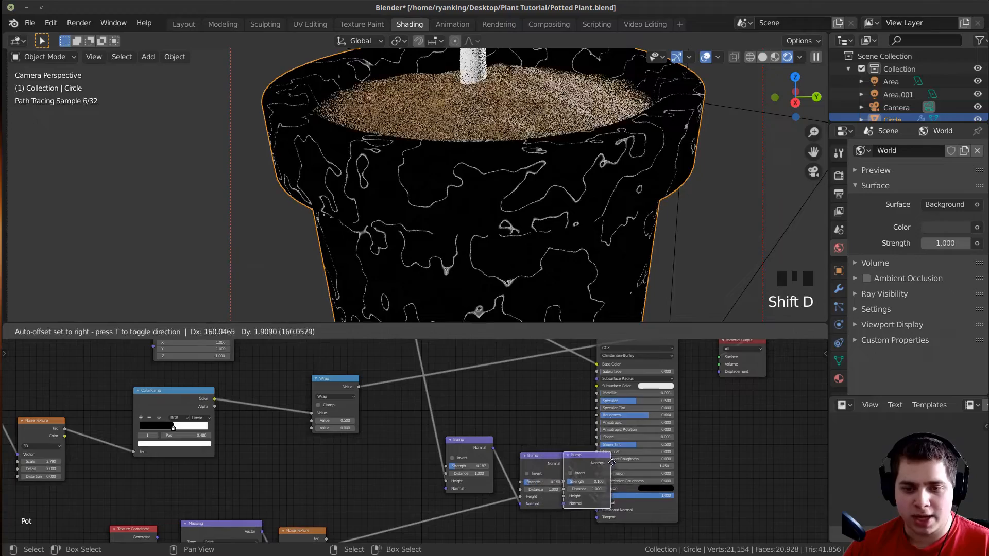
pyautogui.click(632, 468)
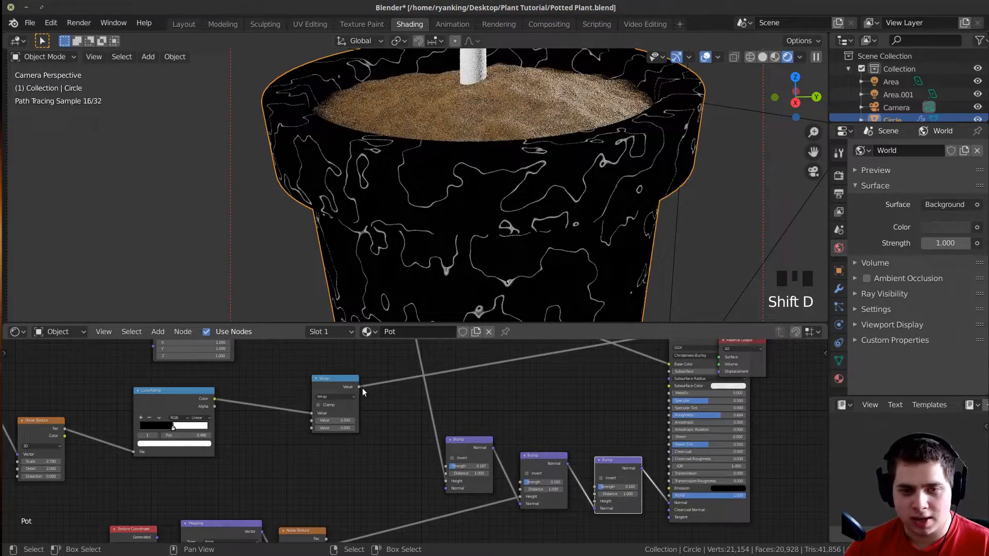
pyautogui.moveTo(359, 387); pyautogui.dragTo(596, 501)
# Preview the third Bump node's normals on the pot, set its strength to 0.353 and inspect the cracks up close.
pyautogui.moveTo(570, 457); pyautogui.dragTo(539, 464, button='middle')
pyautogui.scroll(-3, 552, 454)
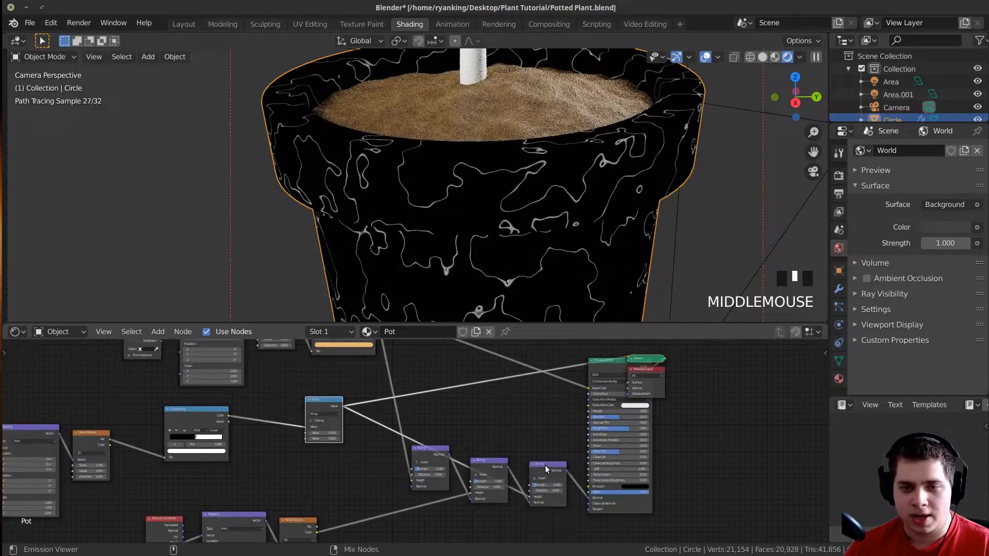
pyautogui.keyDown('ctrl'); pyautogui.keyDown('shift'); pyautogui.click(545, 465); pyautogui.keyUp('shift'); pyautogui.keyUp('ctrl')
pyautogui.keyDown('shift'); pyautogui.moveTo(514, 159); pyautogui.dragTo(440, 253, button='middle'); pyautogui.keyUp('shift')
pyautogui.scroll(4, 475, 302)
pyautogui.moveTo(453, 393); pyautogui.dragTo(413, 440, button='middle')
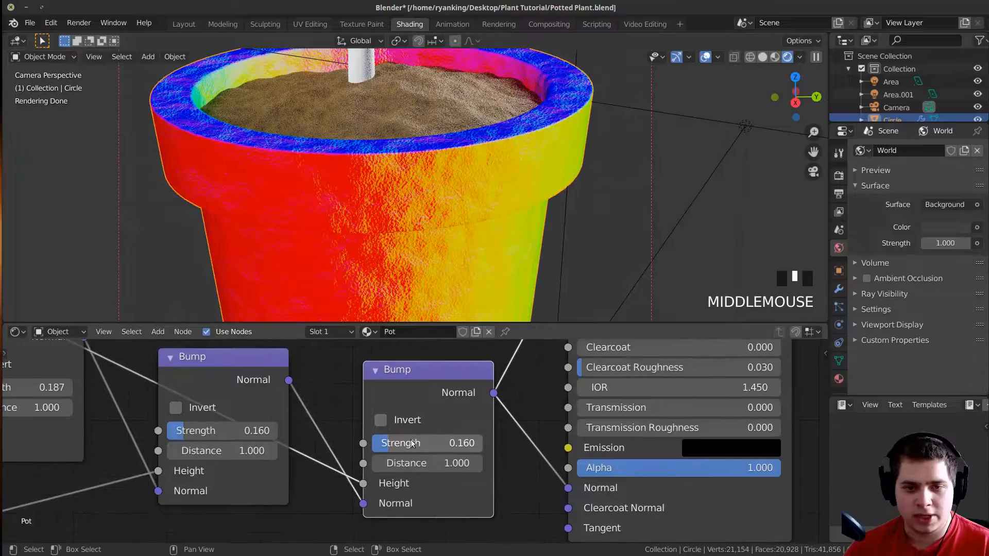
pyautogui.moveTo(427, 443); pyautogui.dragTo(474, 443)
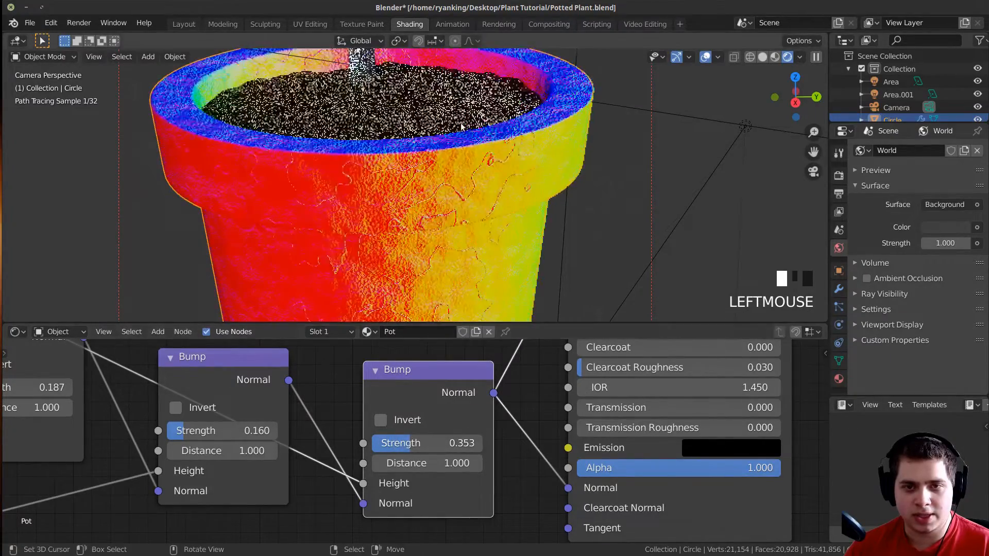
pyautogui.scroll(3, 574, 195)
pyautogui.scroll(1, 451, 189)
pyautogui.scroll(1, 524, 198)
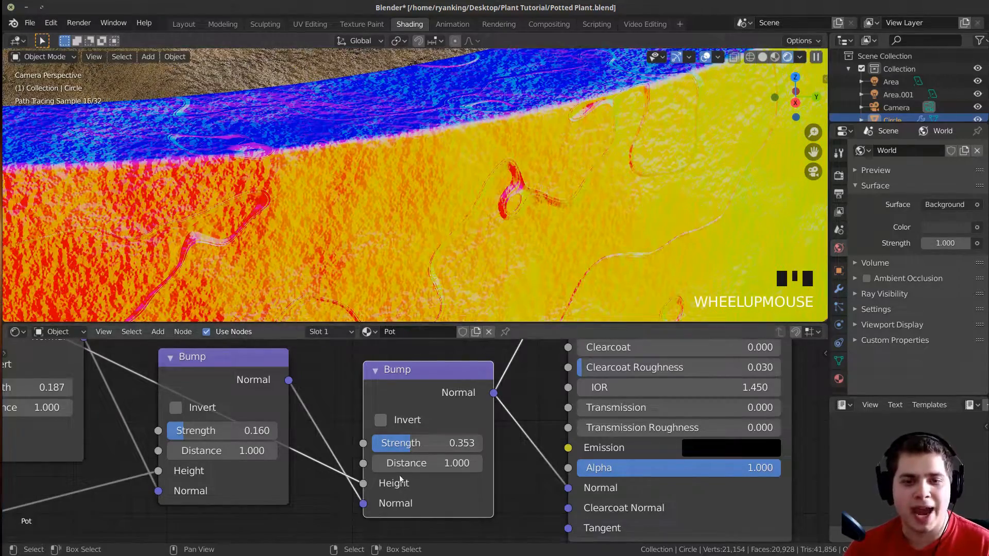
# Enable Invert on the third Bump node, comparing the cracks with and without it, and set its strength to 0.480.
pyautogui.click(380, 420)
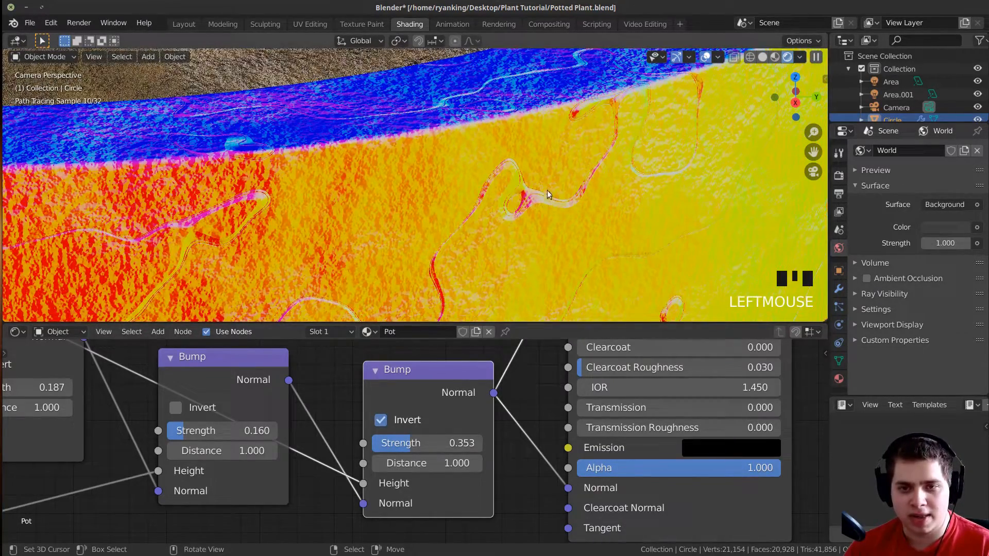
pyautogui.keyDown('shift'); pyautogui.moveTo(514, 197); pyautogui.dragTo(520, 227, button='middle'); pyautogui.keyUp('shift')
pyautogui.scroll(2, 520, 227)
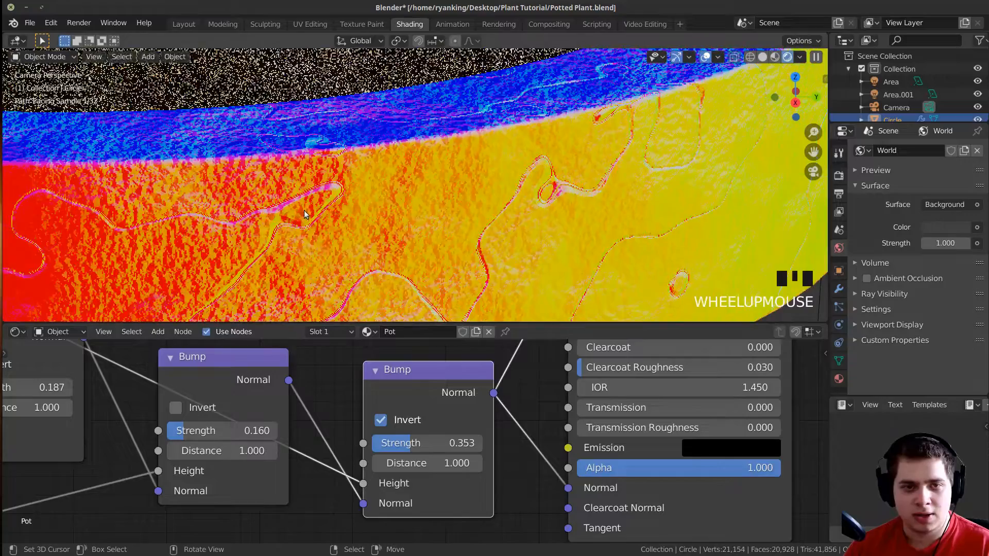
pyautogui.click(380, 421)
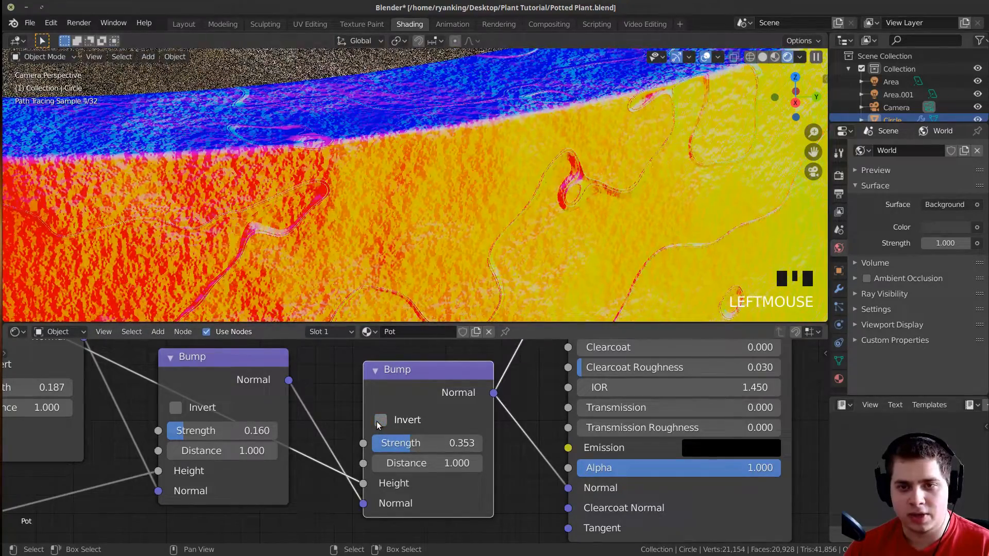
pyautogui.click(380, 420)
pyautogui.scroll(-4, 568, 180)
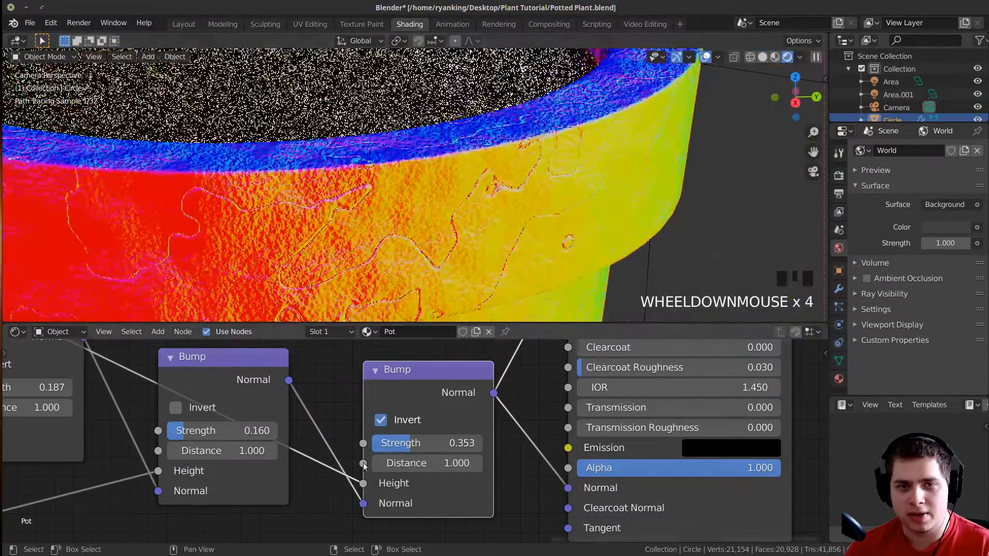
pyautogui.scroll(2, 415, 440)
pyautogui.moveTo(415, 442); pyautogui.dragTo(432, 443)
pyautogui.scroll(-6, 432, 443)
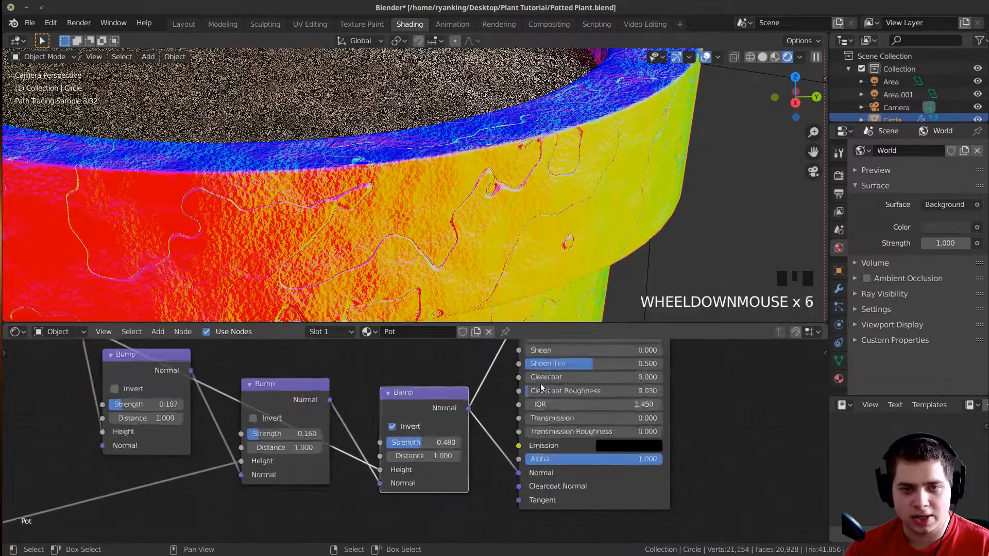
# Reconnect the Principled BSDF to the Material Output in place of the bump preview and move the output node clear of the shader.
pyautogui.moveTo(432, 443); pyautogui.dragTo(463, 412, button='middle')
pyautogui.scroll(-5, 464, 206)
pyautogui.moveTo(495, 356); pyautogui.dragTo(456, 479, button='middle')
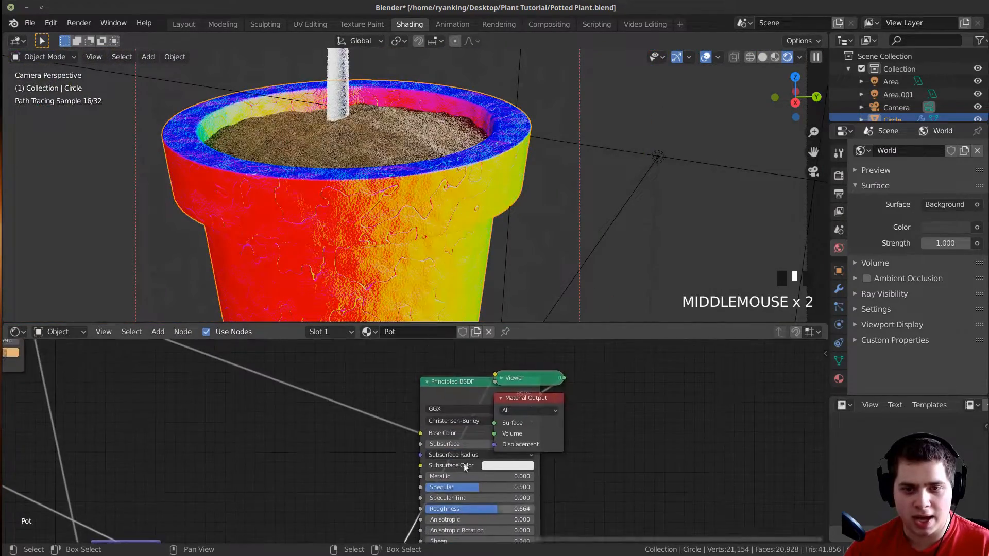
pyautogui.keyDown('ctrl'); pyautogui.keyDown('shift'); pyautogui.click(461, 385); pyautogui.keyUp('shift'); pyautogui.keyUp('ctrl')
pyautogui.moveTo(527, 398); pyautogui.dragTo(643, 391)
pyautogui.scroll(2, 287, 212)
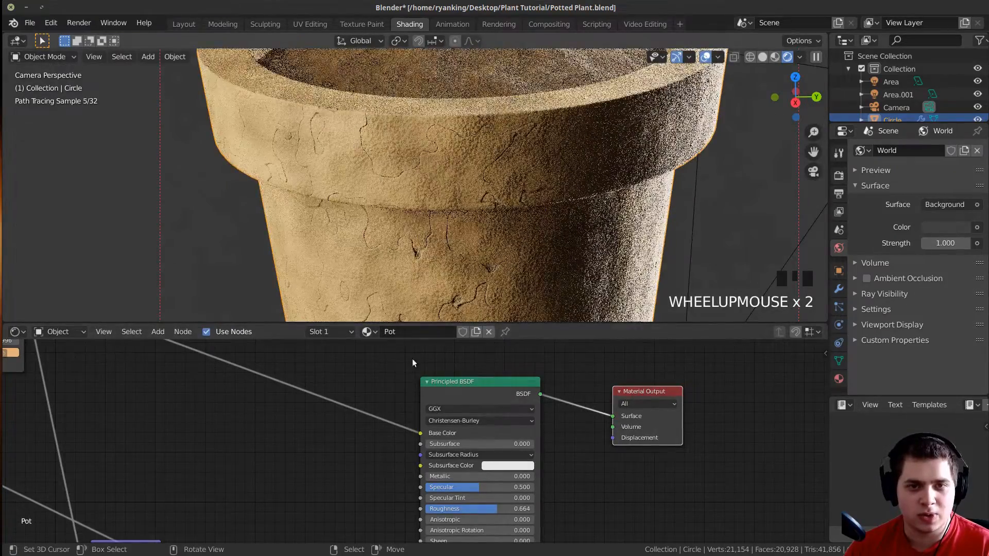
# Reduce the third Bump node's strength to 0.367 to soften the cracks in the shaded pot.
pyautogui.scroll(-1, 453, 288)
pyautogui.moveTo(478, 457); pyautogui.dragTo(566, 289, button='middle')
pyautogui.scroll(4, 413, 432)
pyautogui.moveTo(413, 433); pyautogui.dragTo(626, 426, button='middle')
pyautogui.scroll(-2, 626, 426)
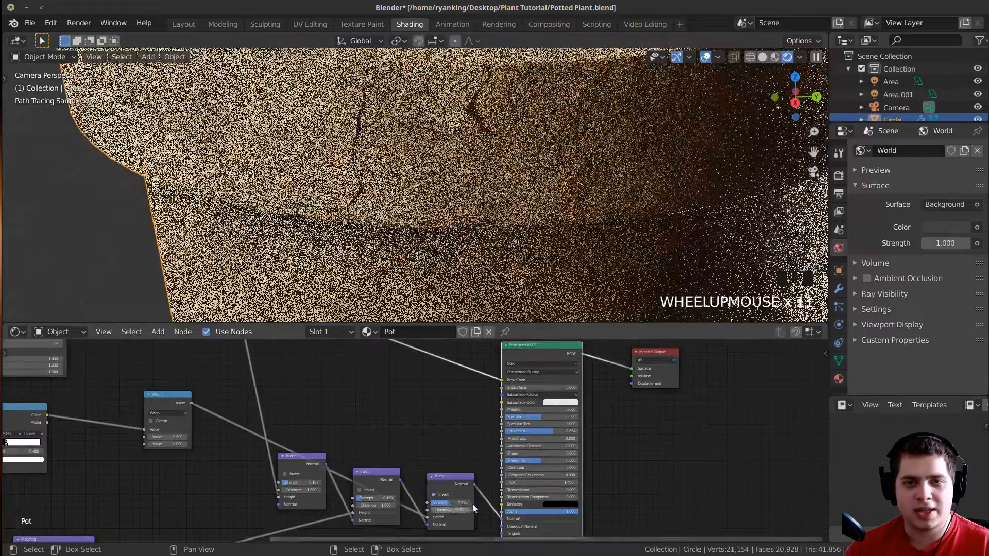
pyautogui.scroll(3, 473, 509)
pyautogui.moveTo(473, 509); pyautogui.dragTo(474, 381, button='middle')
pyautogui.scroll(5, 470, 363)
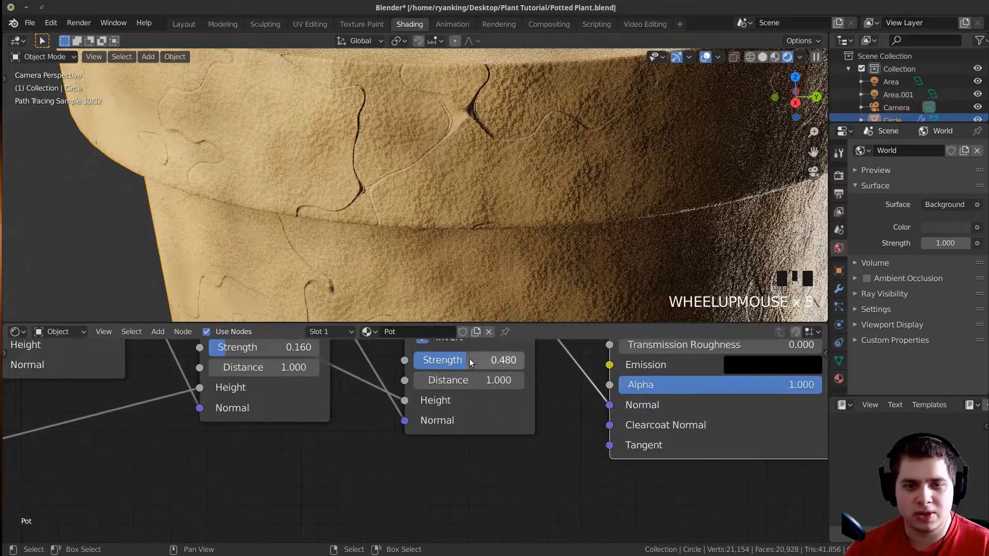
pyautogui.moveTo(461, 360); pyautogui.dragTo(440, 360)
pyautogui.scroll(-2, 515, 192)
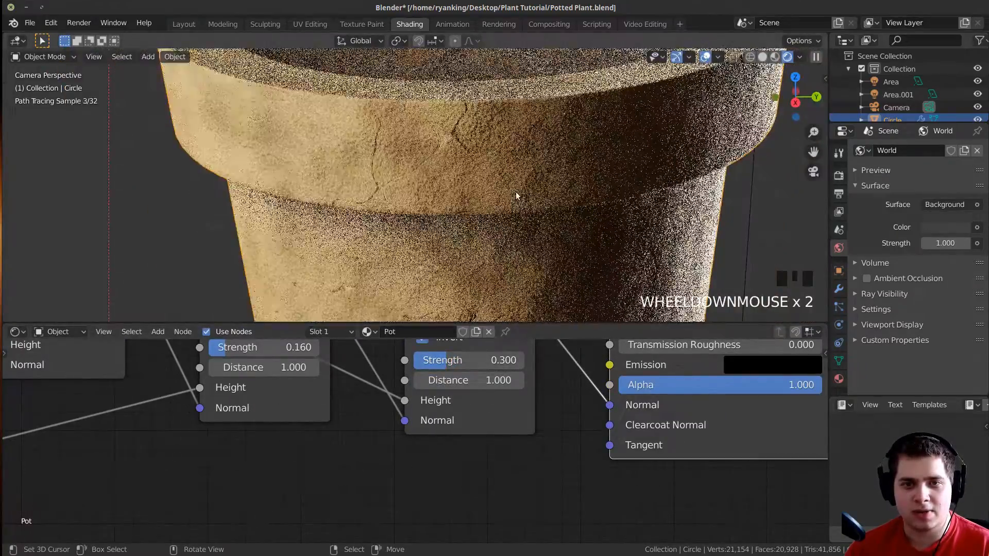
pyautogui.scroll(-5, 529, 208)
# Save the file and enlarge the render region to cover the whole camera frame.
pyautogui.hotkey('ctrl', 's')
pyautogui.scroll(-4, 530, 208)
pyautogui.hotkey('ctrl', 'b')
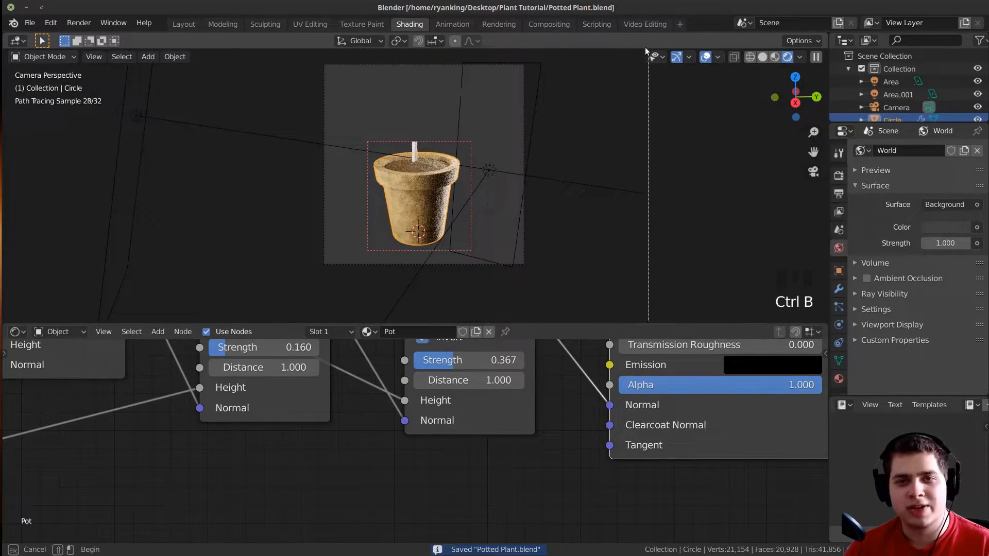
pyautogui.moveTo(620, 58); pyautogui.dragTo(309, 272)
pyautogui.keyDown('shift'); pyautogui.moveTo(444, 126); pyautogui.dragTo(457, 131, button='middle'); pyautogui.keyUp('shift')
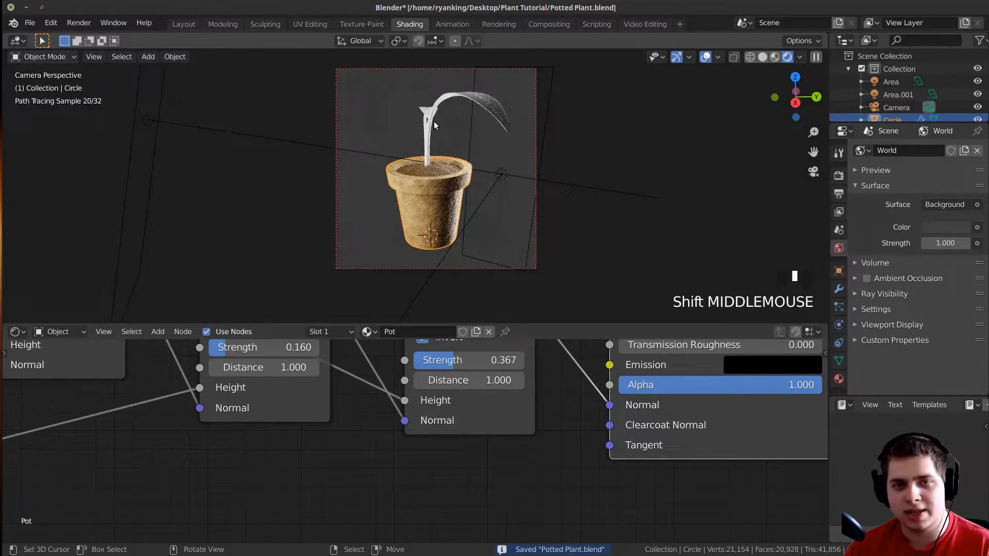
# Select the plant object, save the file and give the plant a material named Plant.
pyautogui.rightClick(433, 121)
pyautogui.hotkey('ctrl', 's')
pyautogui.click(412, 456)
pyautogui.scroll(-8, 179, 378)
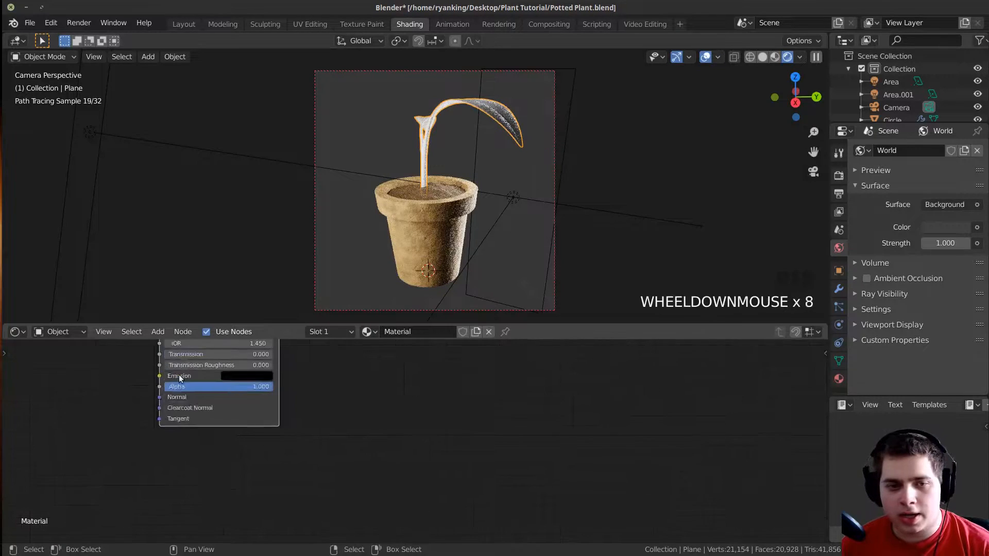
pyautogui.moveTo(179, 379); pyautogui.dragTo(425, 351, button='middle')
pyautogui.write('Plan')
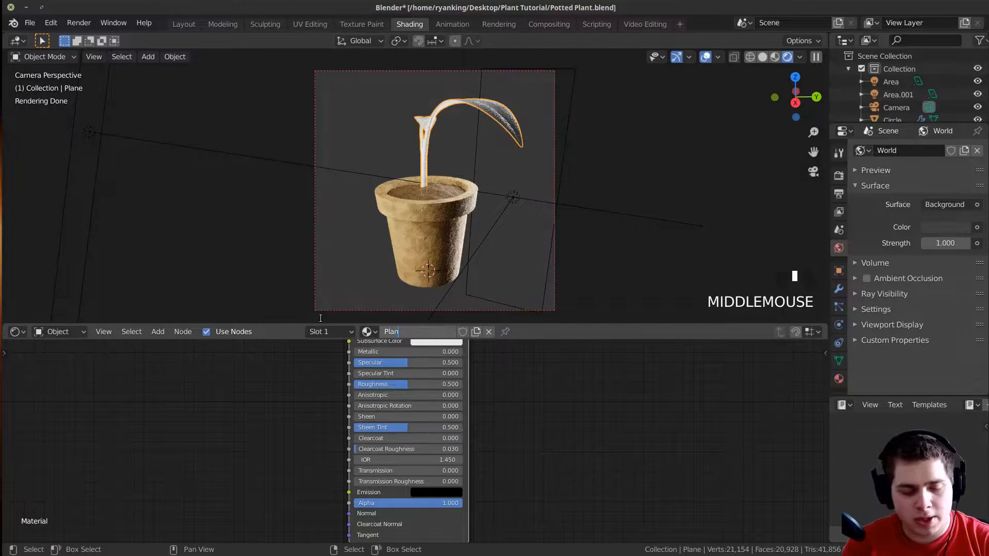
pyautogui.write('t')
pyautogui.click(319, 318)
# Set the Plant material's Base Color to green with hue 0.264, saturation 1.000 and value 0.660.
pyautogui.scroll(-3, 533, 508)
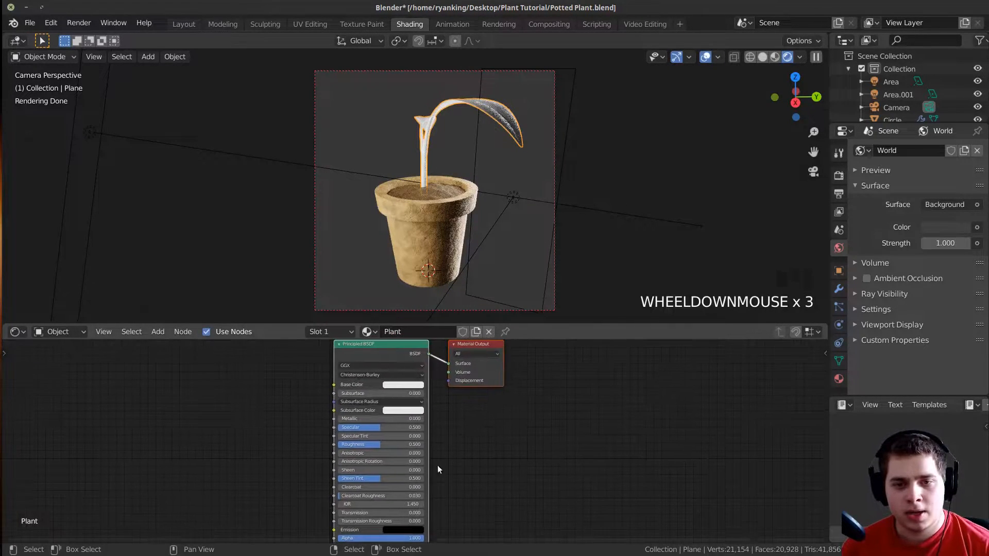
pyautogui.scroll(2, 419, 412)
pyautogui.click(399, 386)
pyautogui.click(372, 275)
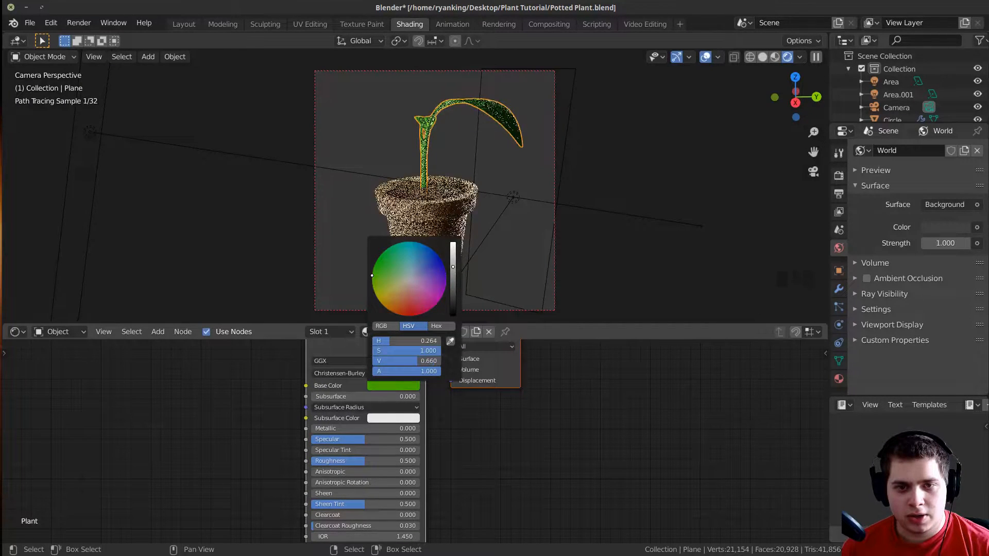
# Insert a Mix Shader between the Principled BSDF and the Material Output, moving the Principled BSDF away to make room.
pyautogui.scroll(-2, 470, 498)
pyautogui.moveTo(470, 498); pyautogui.dragTo(441, 418, button='middle')
pyautogui.hotkey('shift', 'a')
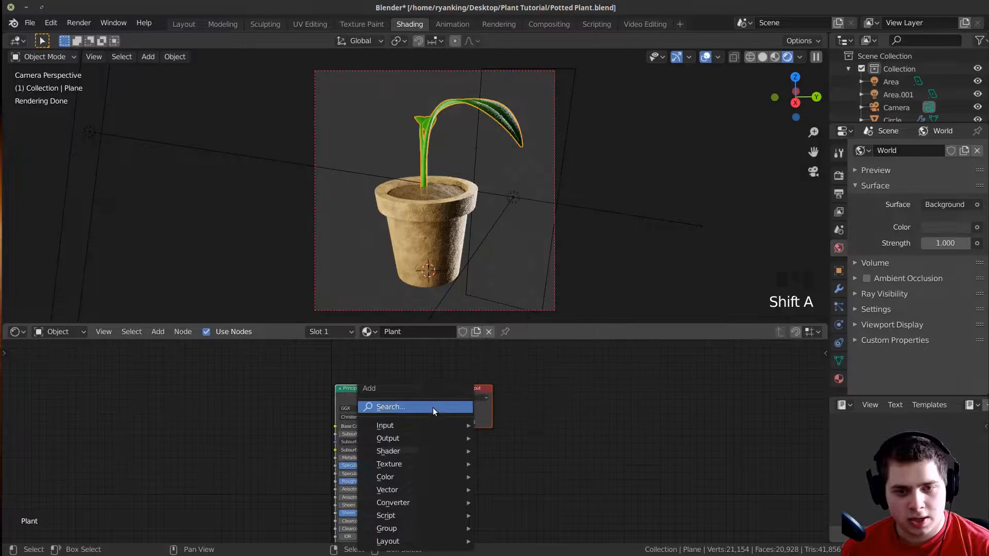
pyautogui.click(432, 407)
pyautogui.write('mi')
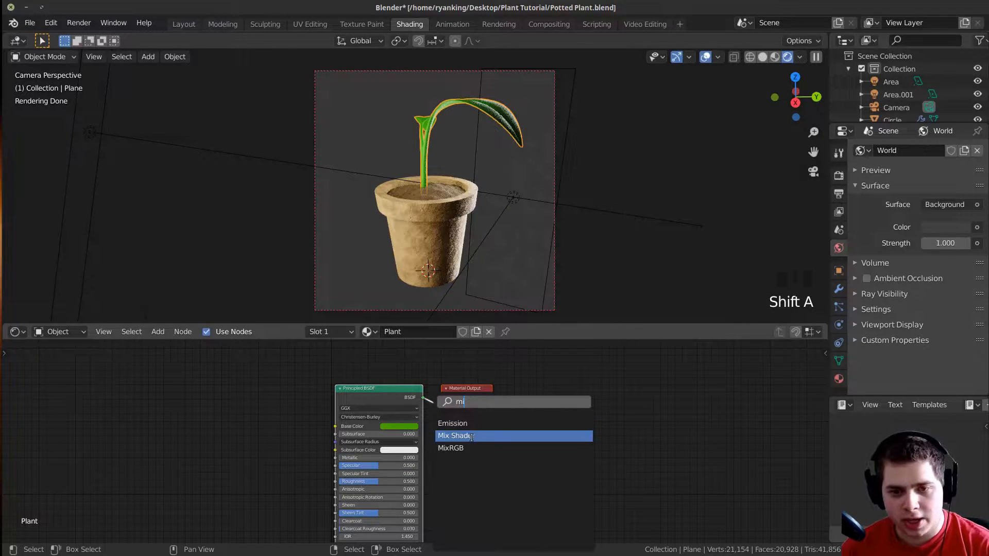
pyautogui.click(472, 438)
pyautogui.click(435, 406)
pyautogui.scroll(4, 417, 422)
pyautogui.moveTo(406, 385); pyautogui.dragTo(240, 385)
pyautogui.keyDown('ctrl'); pyautogui.scroll(-1, 406, 401); pyautogui.keyUp('ctrl')
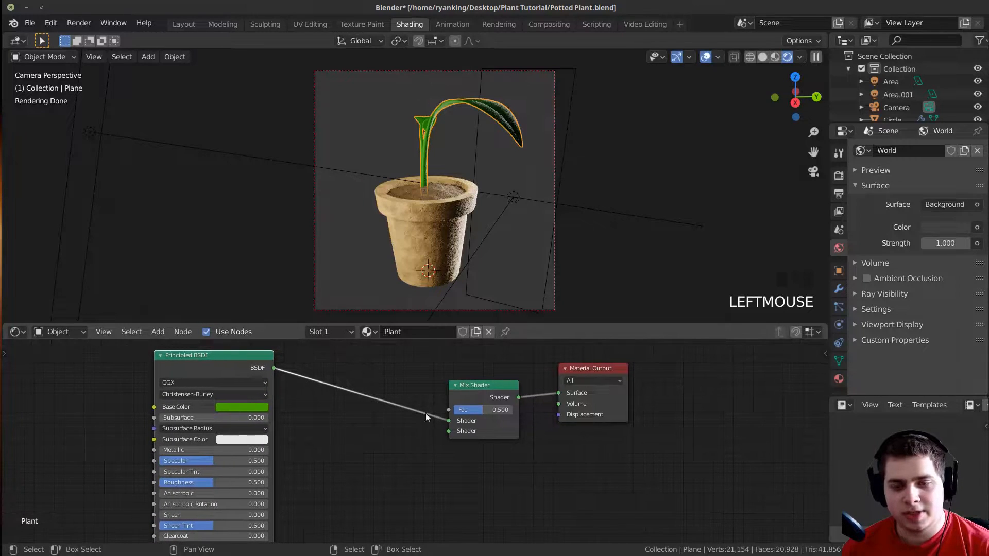
# Add a Translucent BSDF below the link and connect it to the Mix Shader's second Shader input.
pyautogui.hotkey('shift', 'a')
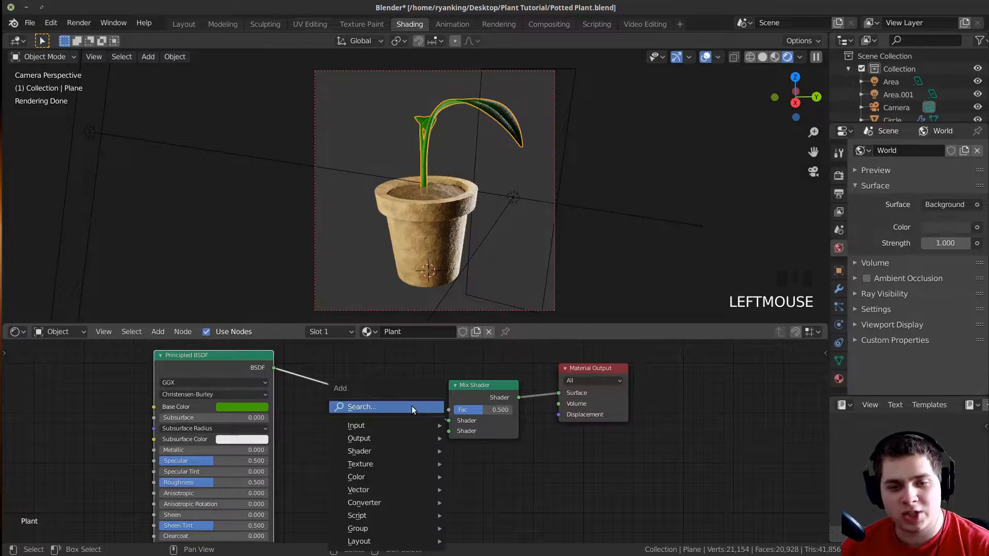
pyautogui.click(412, 406)
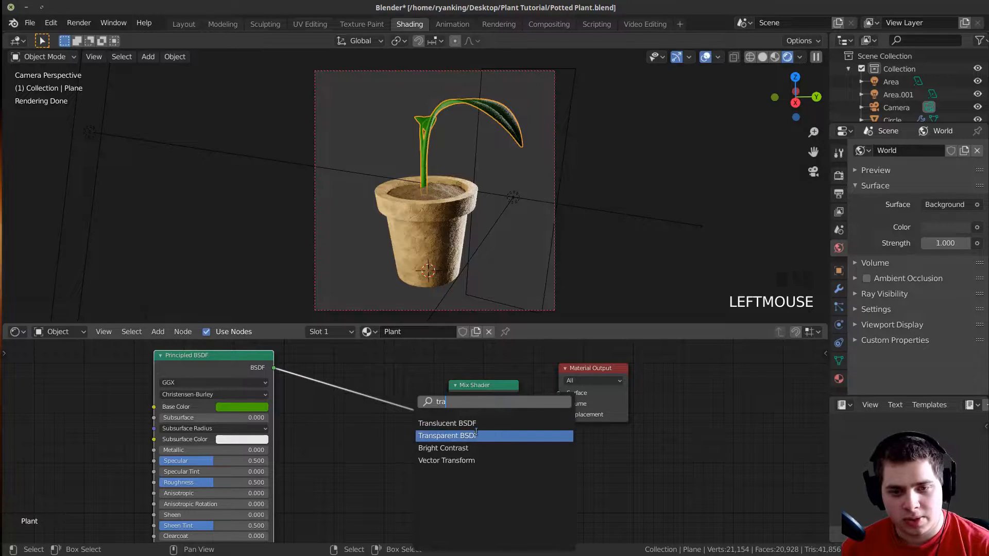
pyautogui.click(467, 424)
pyautogui.click(375, 461)
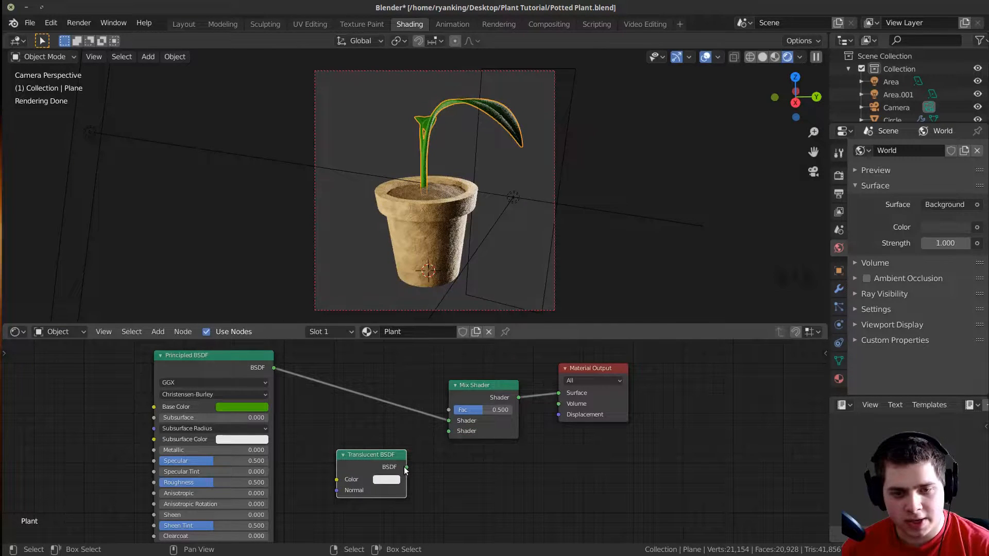
pyautogui.moveTo(446, 435); pyautogui.dragTo(448, 431)
# Set the Translucent BSDF's color to a bright, fully saturated yellow with a hue of about 0.18.
pyautogui.moveTo(344, 510); pyautogui.dragTo(344, 524, button='middle')
pyautogui.scroll(3, 354, 479)
pyautogui.scroll(2, 345, 475)
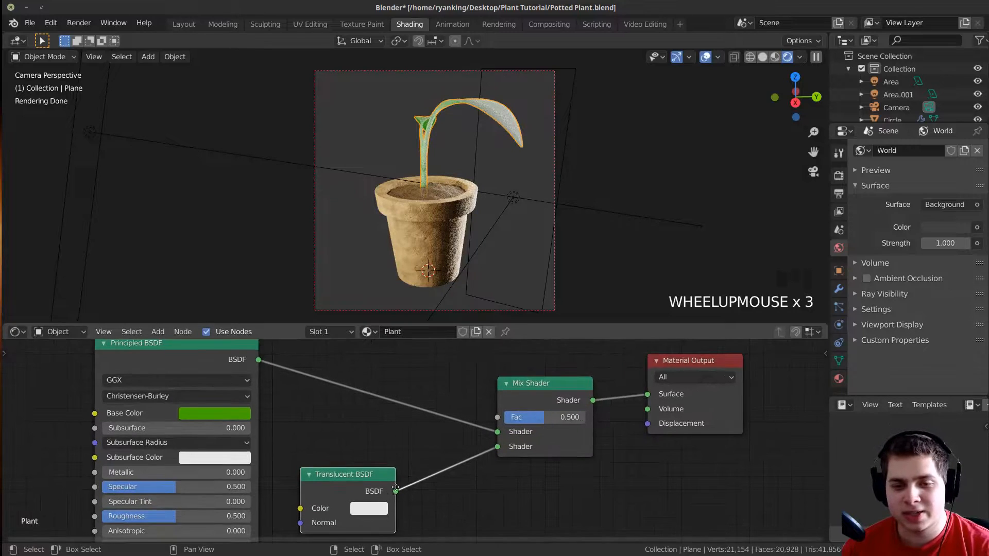
pyautogui.click(374, 506)
pyautogui.moveTo(406, 357); pyautogui.dragTo(370, 381)
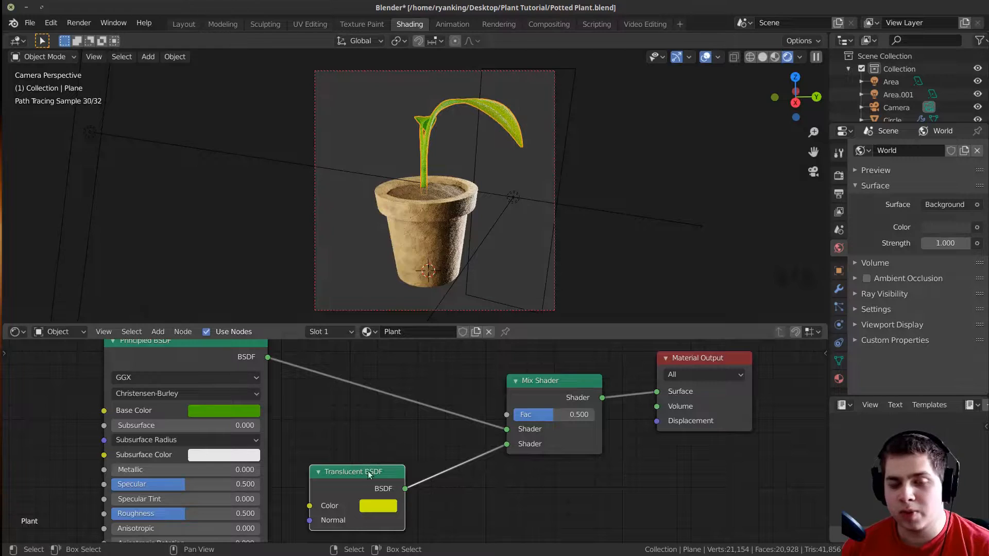
pyautogui.click(374, 508)
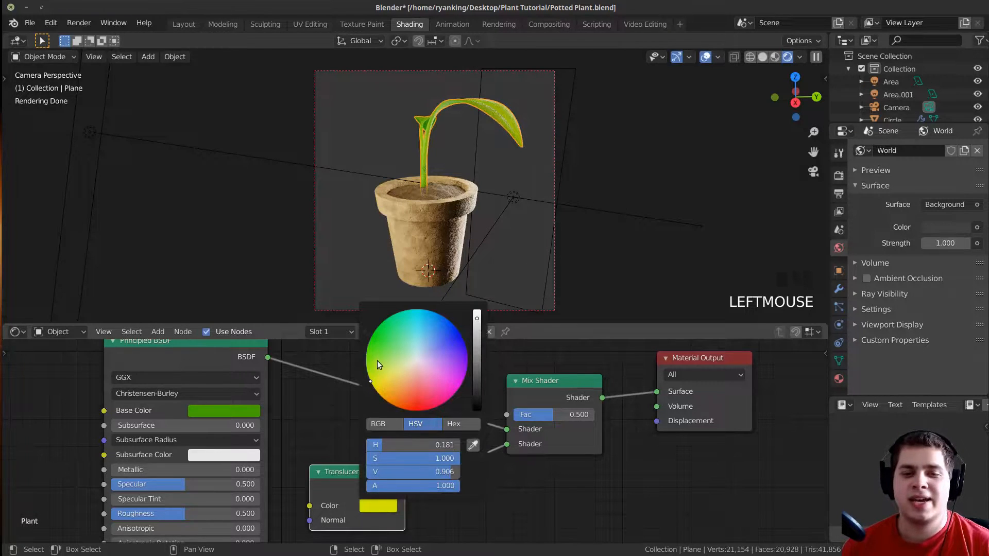
pyautogui.click(376, 385)
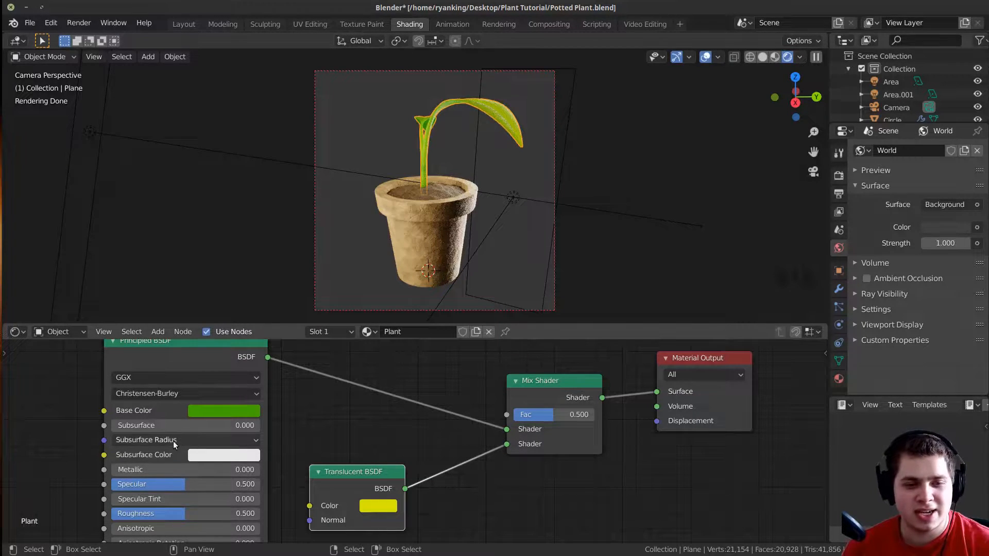
# Move the Mix Shader nearer to the Translucent BSDF, inspect the leaf's translucency from other angles and return to the camera view.
pyautogui.moveTo(180, 425)
pyautogui.mouseDown()
pyautogui.moveTo(203, 425)
pyautogui.moveTo(178, 425)
pyautogui.mouseUp()
pyautogui.moveTo(531, 472); pyautogui.dragTo(582, 474, button='middle')
pyautogui.scroll(1, 605, 425)
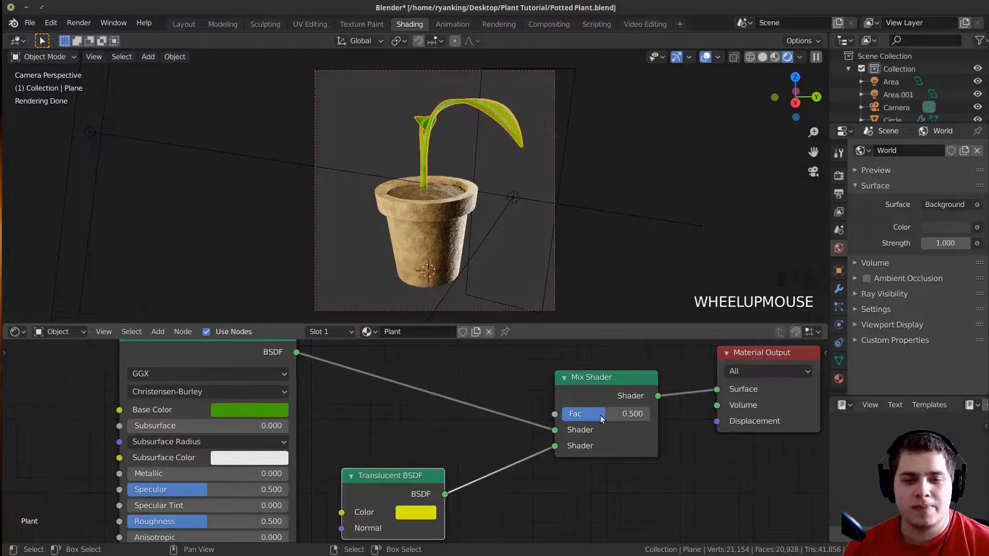
pyautogui.moveTo(592, 371); pyautogui.dragTo(555, 374)
pyautogui.moveTo(449, 87); pyautogui.dragTo(471, 133, button='middle')
pyautogui.scroll(2, 464, 164)
pyautogui.scroll(-1, 458, 162)
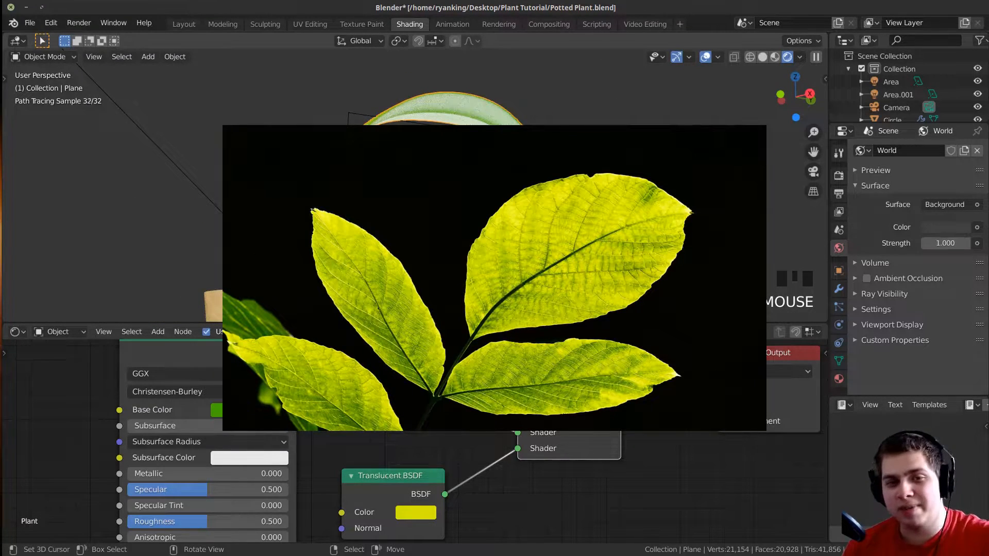
pyautogui.moveTo(443, 155); pyautogui.dragTo(463, 160, button='middle')
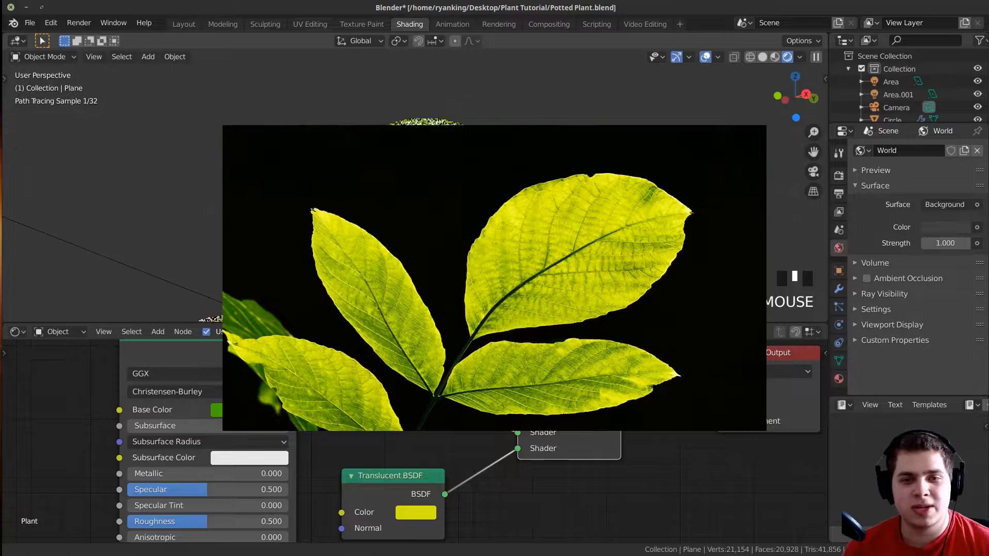
pyautogui.press('KP_0')
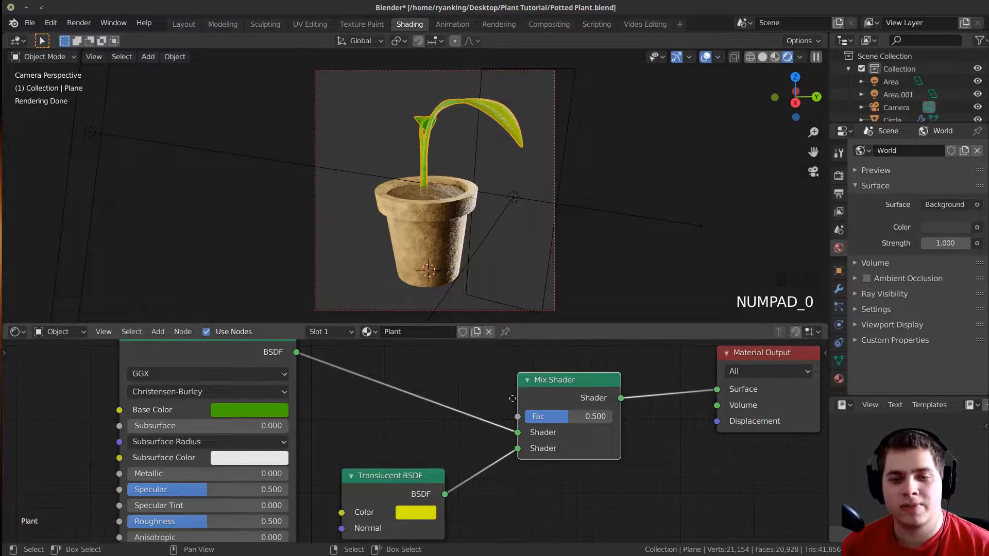
# Compare the plant with the Mix Shader's Fac at 0, and set Fac to 0.327.
pyautogui.moveTo(517, 396); pyautogui.dragTo(484, 399, button='middle')
pyautogui.moveTo(536, 419); pyautogui.dragTo(492, 419)
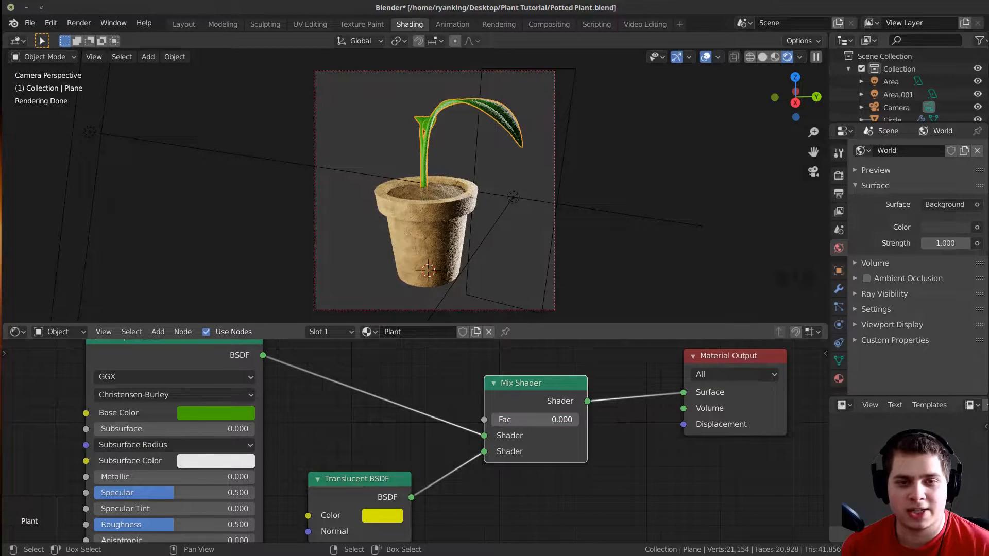
pyautogui.scroll(-1, 404, 424)
pyautogui.moveTo(404, 424); pyautogui.dragTo(400, 455, button='middle')
pyautogui.scroll(5, 436, 438)
pyautogui.moveTo(510, 455); pyautogui.dragTo(559, 454)
pyautogui.moveTo(512, 257); pyautogui.dragTo(487, 274, button='middle')
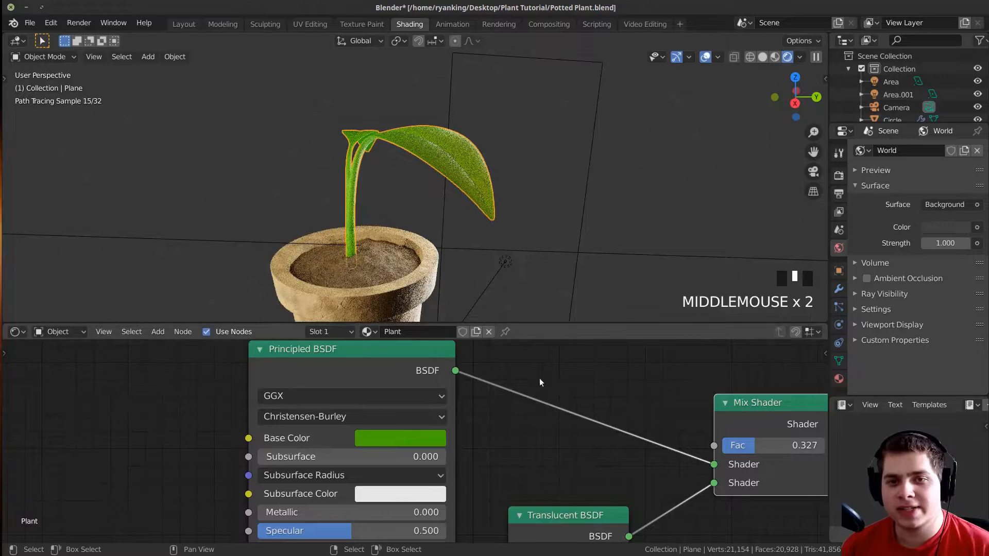
# Add a Noise Texture node in front of the plant material's Principled BSDF.
pyautogui.scroll(-1, 464, 446)
pyautogui.scroll(-4, 419, 432)
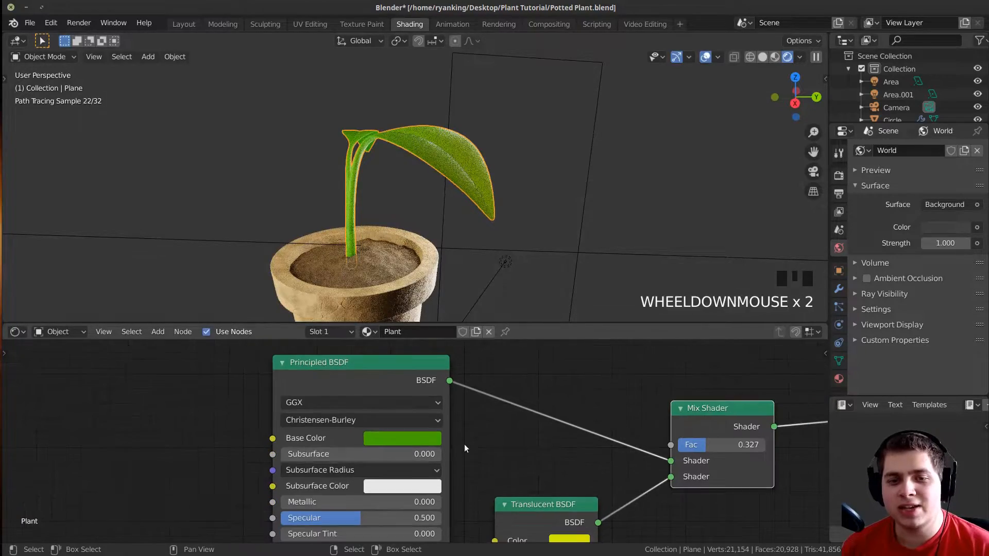
pyautogui.moveTo(330, 217); pyautogui.dragTo(360, 193, button='middle')
pyautogui.scroll(2, 388, 184)
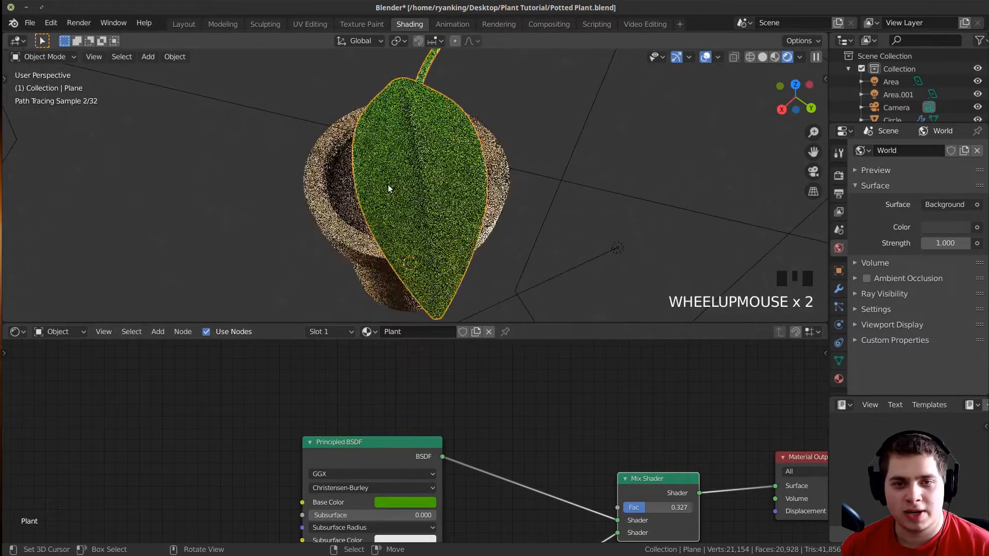
pyautogui.scroll(-2, 360, 418)
pyautogui.moveTo(319, 440); pyautogui.dragTo(462, 367, button='middle')
pyautogui.scroll(-3, 354, 400)
pyautogui.moveTo(355, 399); pyautogui.dragTo(390, 397, button='middle')
pyautogui.hotkey('shift', 'a')
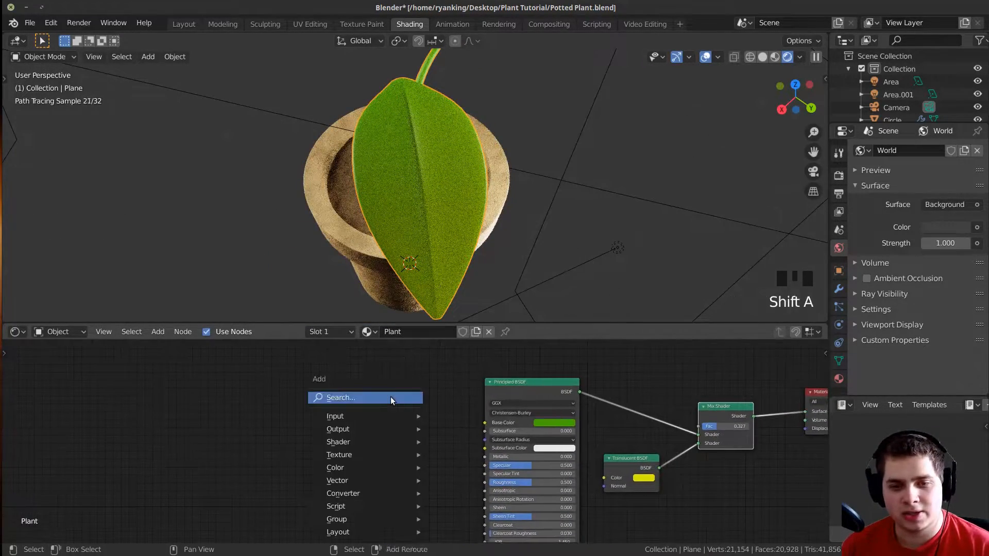
pyautogui.click(390, 397)
pyautogui.write('no')
pyautogui.click(430, 420)
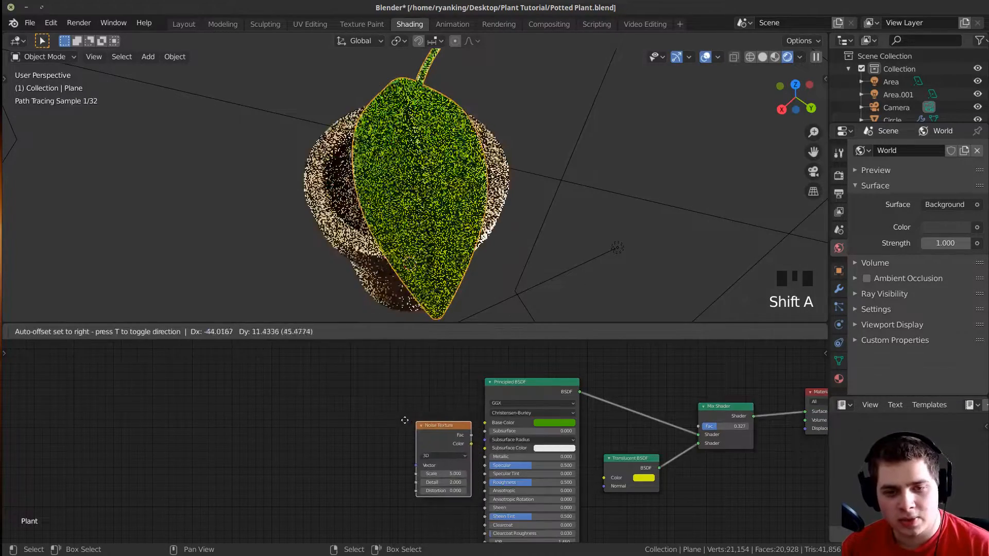
pyautogui.click(402, 422)
# Give the Noise Texture a Mapping node driven by Object texture coordinates, and connect its Color output to the Principled BSDF's Base Color.
pyautogui.hotkey('ctrl', 't')
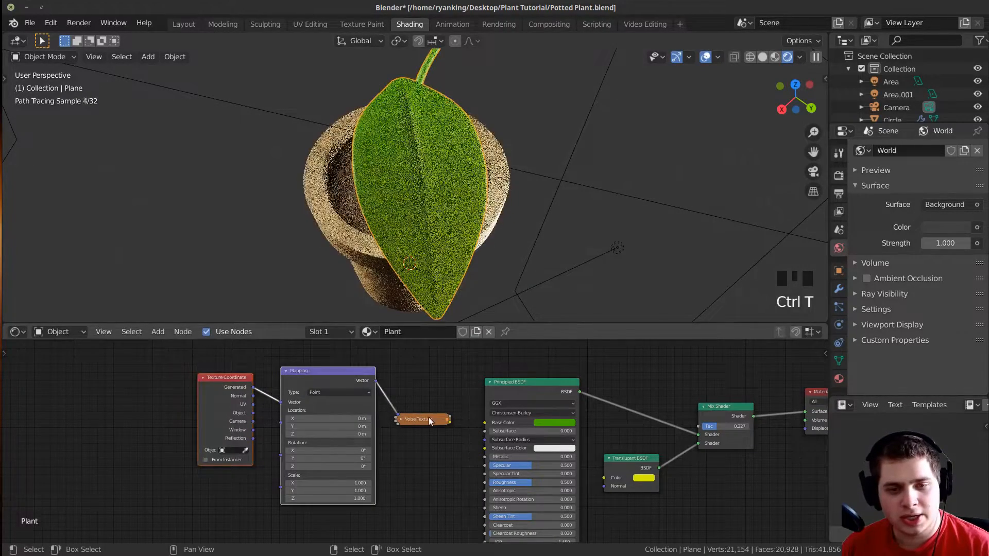
pyautogui.click(401, 420)
pyautogui.moveTo(413, 419); pyautogui.dragTo(415, 407)
pyautogui.scroll(4, 316, 422)
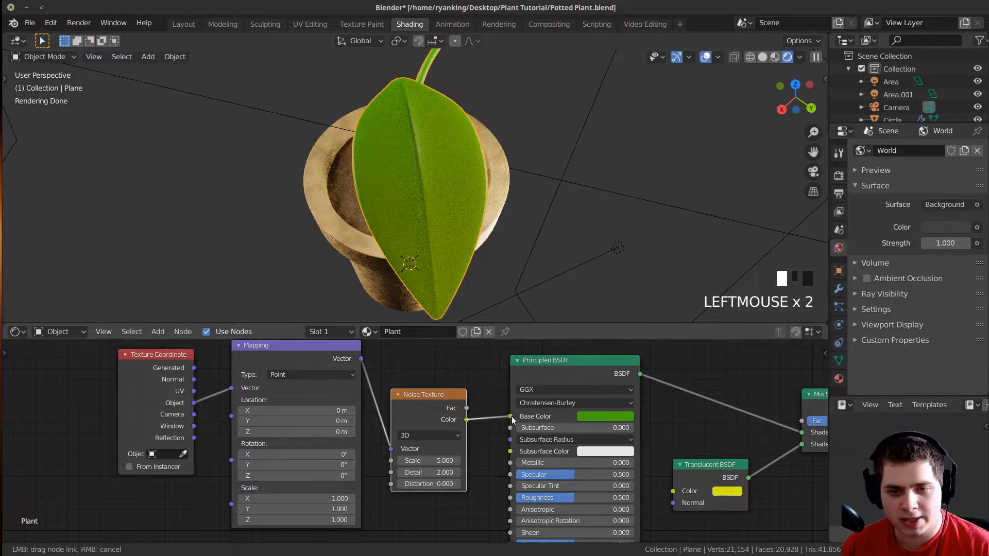
pyautogui.moveTo(512, 421); pyautogui.dragTo(510, 417)
# Insert a ColorRamp between the Noise Texture and Base Color, and preview the ramp's output directly on the leaf.
pyautogui.hotkey('shift', 'a')
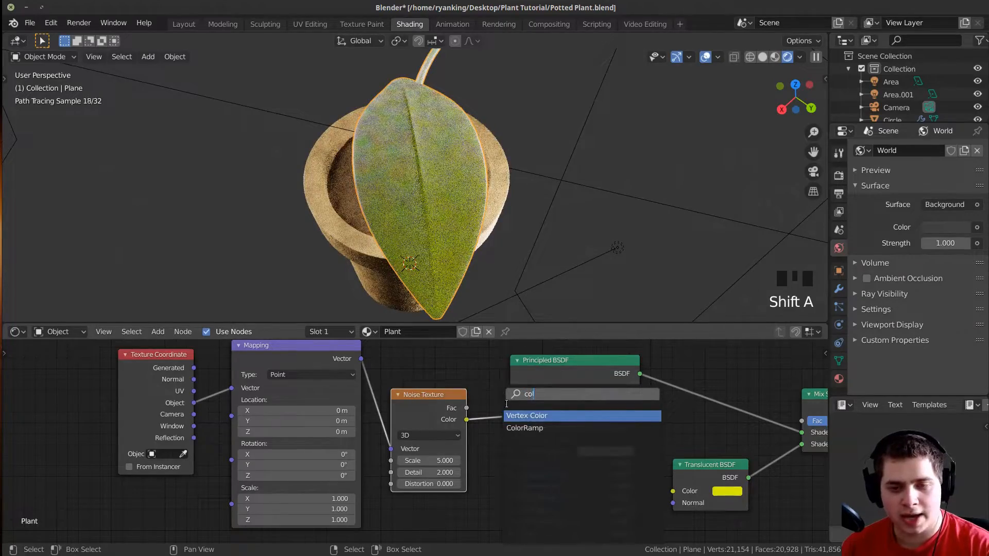
pyautogui.write('col')
pyautogui.click(529, 428)
pyautogui.click(525, 430)
pyautogui.scroll(5, 521, 429)
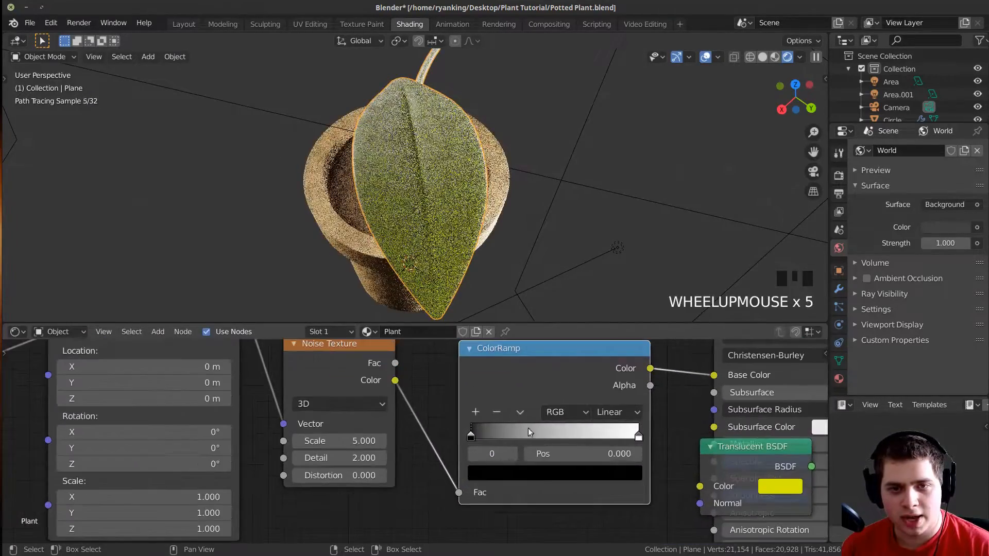
pyautogui.keyDown('ctrl'); pyautogui.keyDown('shift'); pyautogui.click(535, 370); pyautogui.keyUp('shift'); pyautogui.keyUp('ctrl')
pyautogui.moveTo(548, 360); pyautogui.dragTo(436, 433, button='middle')
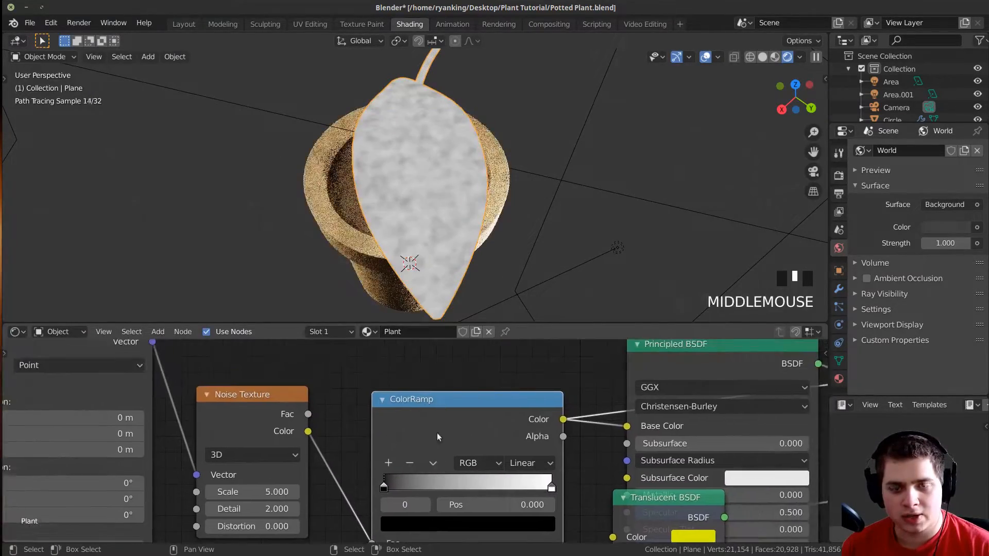
# Set the ColorRamp's black stop to a medium-dark, fully saturated yellowish green.
pyautogui.moveTo(404, 511); pyautogui.dragTo(400, 484, button='middle')
pyautogui.click(405, 499)
pyautogui.moveTo(515, 336); pyautogui.dragTo(516, 324)
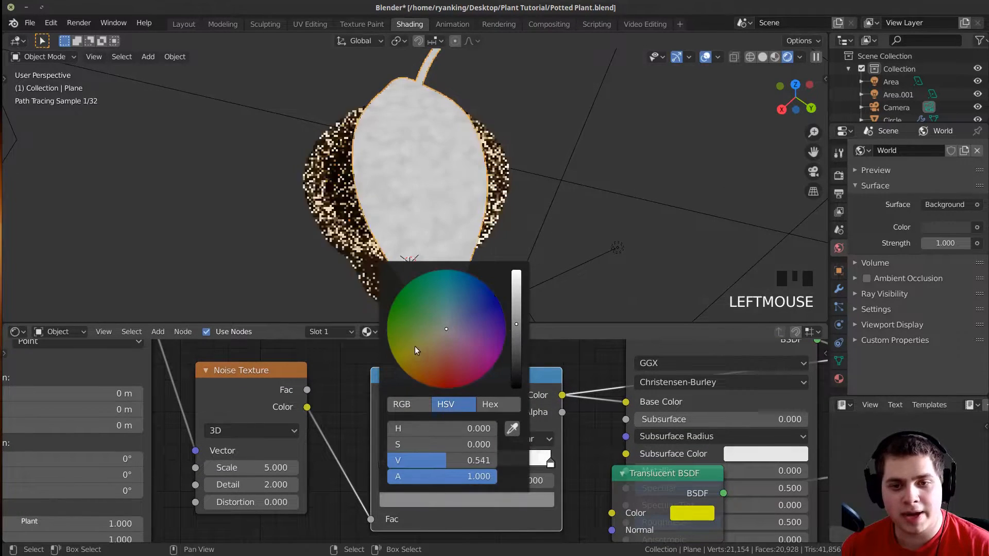
pyautogui.moveTo(419, 353); pyautogui.dragTo(388, 338)
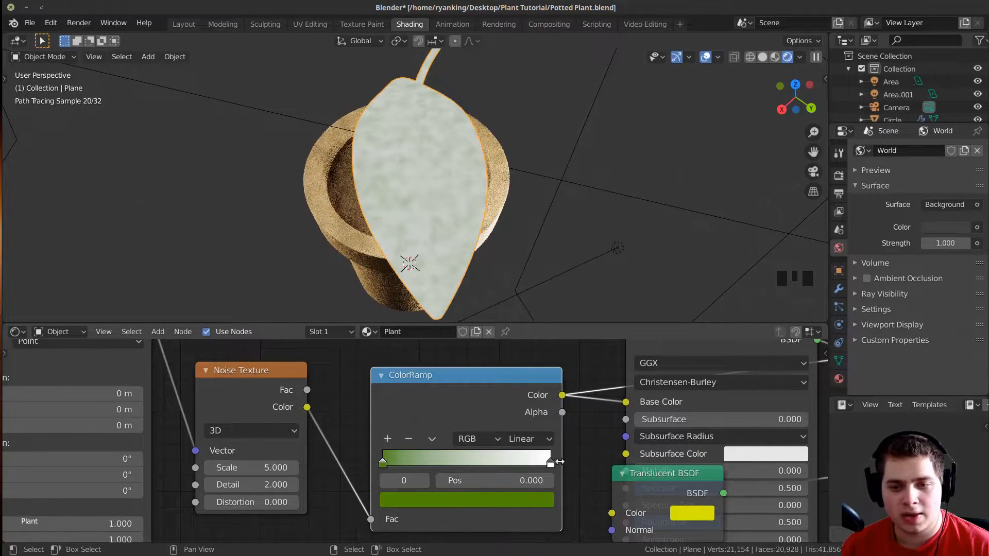
# Set the ColorRamp's white stop to a bright, fully saturated green.
pyautogui.click(463, 500)
pyautogui.click(387, 334)
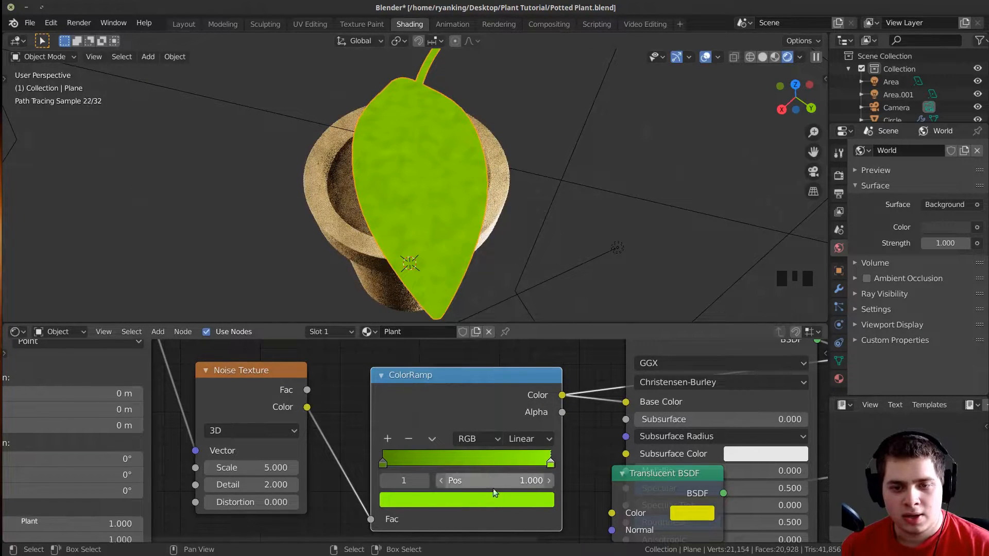
pyautogui.click(493, 499)
pyautogui.click(388, 326)
# Set the Noise Texture's Scale to 3.200 and shift the ColorRamp's last stop toward a bright yellow-green.
pyautogui.moveTo(423, 193)
pyautogui.mouseDown(button='middle')
pyautogui.moveTo(430, 210)
pyautogui.moveTo(440, 190)
pyautogui.moveTo(433, 198)
pyautogui.mouseUp(button='middle')
pyautogui.moveTo(364, 539)
pyautogui.mouseDown(button='middle')
pyautogui.moveTo(312, 539)
pyautogui.moveTo(353, 537)
pyautogui.mouseUp(button='middle')
pyautogui.scroll(1, 295, 484)
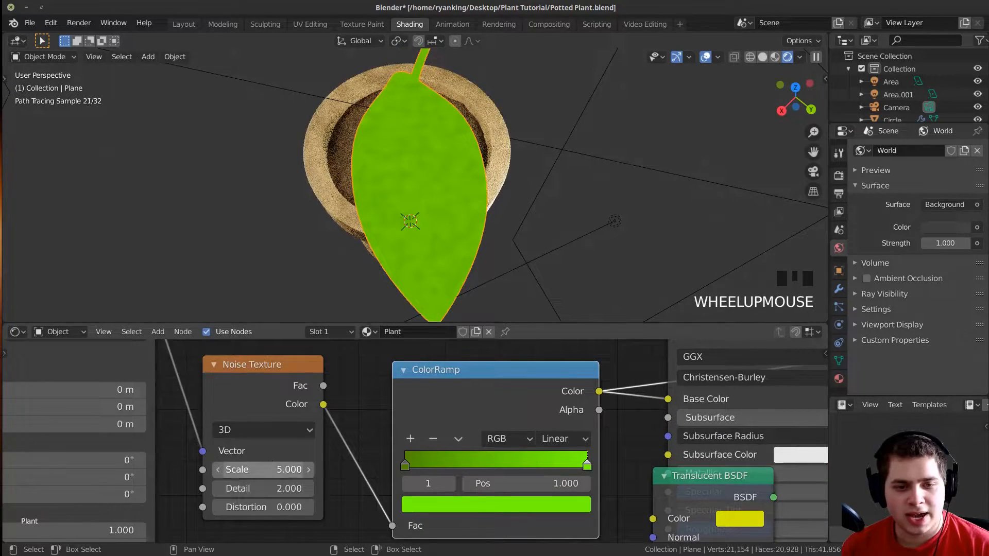
pyautogui.moveTo(270, 464); pyautogui.dragTo(235, 464)
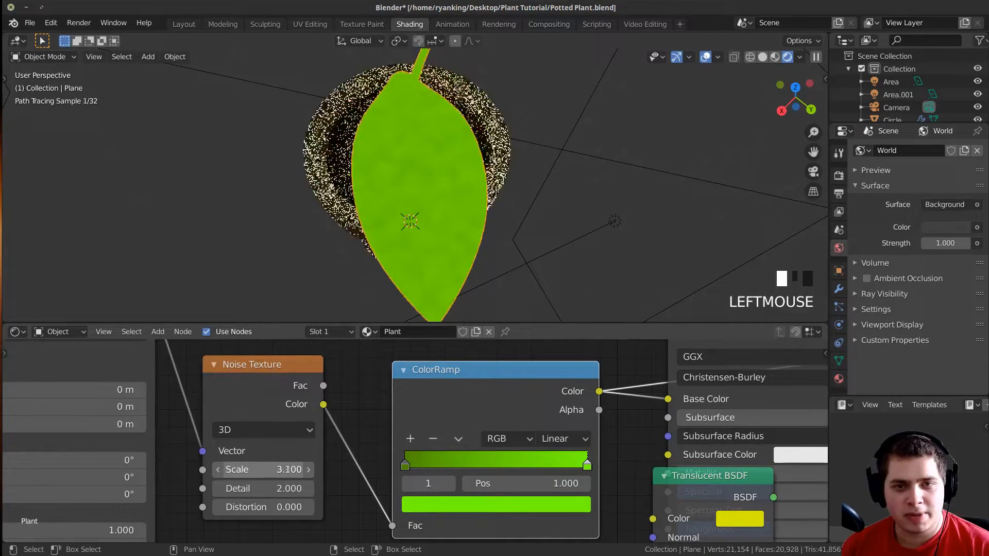
pyautogui.click(526, 510)
pyautogui.click(410, 327)
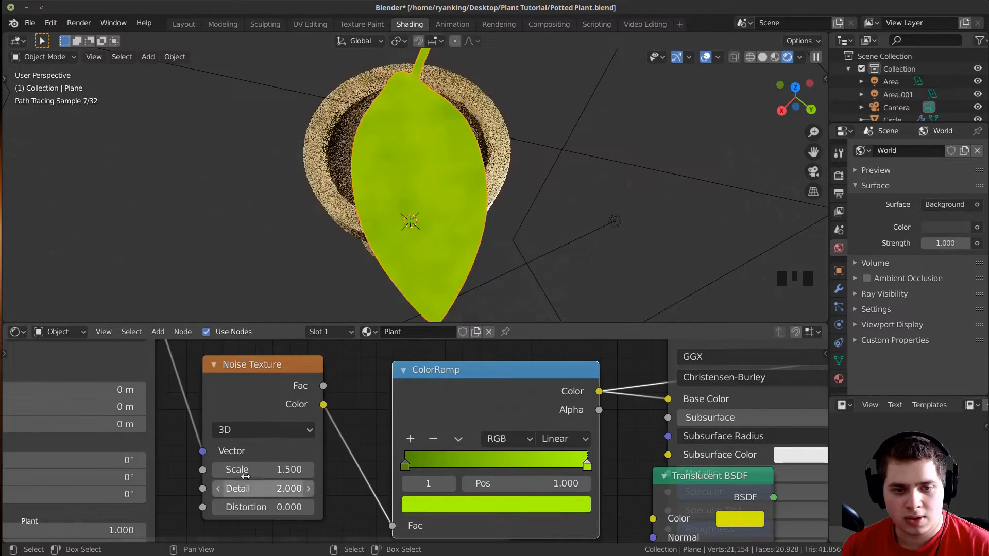
pyautogui.moveTo(257, 469); pyautogui.dragTo(275, 469)
pyautogui.moveTo(553, 215); pyautogui.dragTo(462, 141, button='middle')
pyautogui.scroll(5, 450, 166)
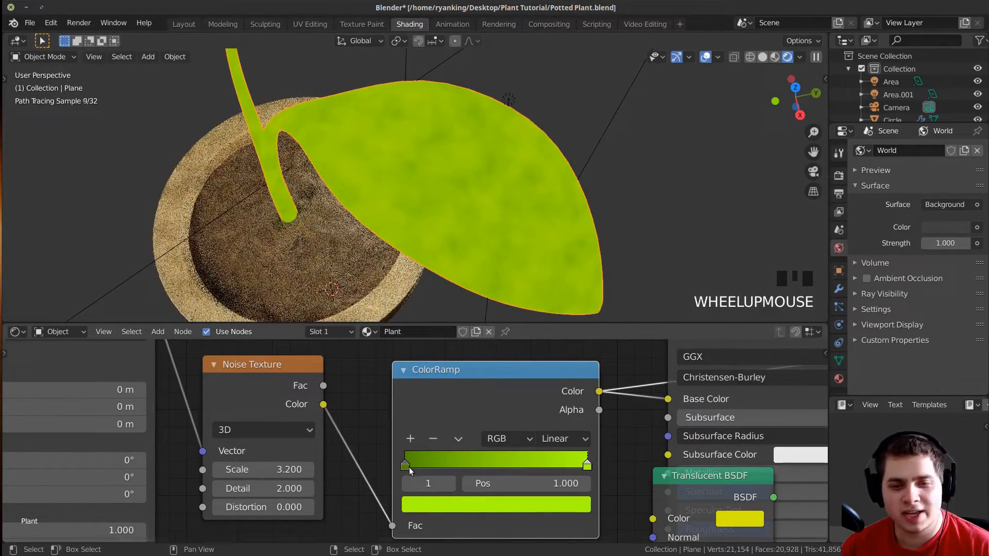
# Select the ColorRamp's first stop and adjust its color to a darker, fully saturated green.
pyautogui.click(405, 465)
pyautogui.click(406, 465)
pyautogui.click(445, 500)
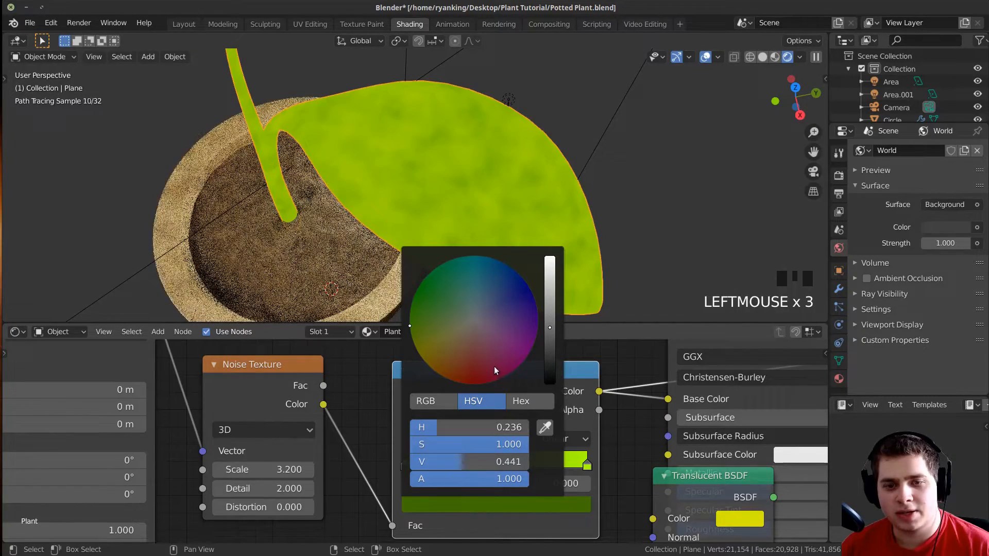
# Set the world background color to pure black.
pyautogui.scroll(-2, 494, 407)
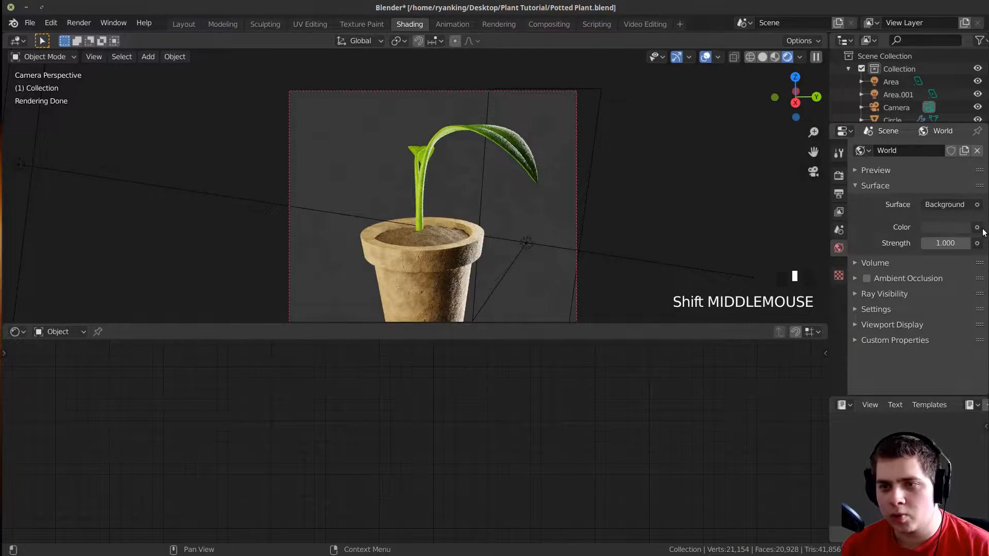
pyautogui.click(953, 227)
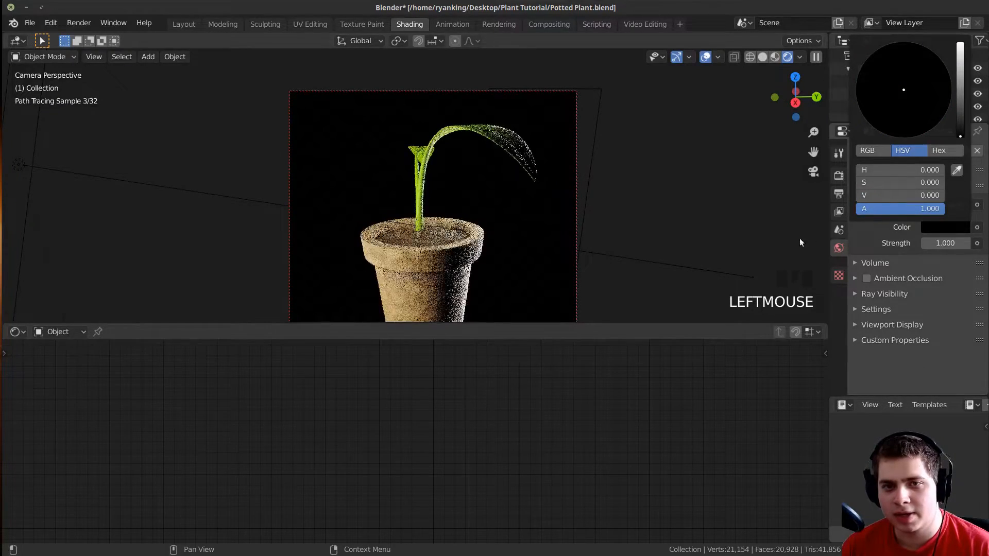
pyautogui.moveTo(606, 245); pyautogui.dragTo(541, 242, button='middle')
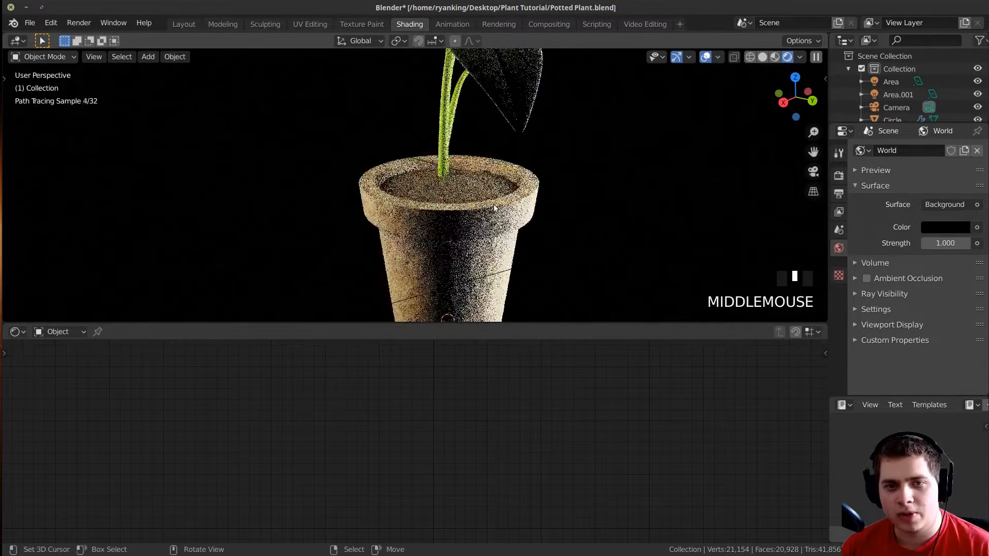
# Select the area light on the camera's side of the pot and place a duplicate of it higher up.
pyautogui.scroll(-7, 541, 241)
pyautogui.press('a')
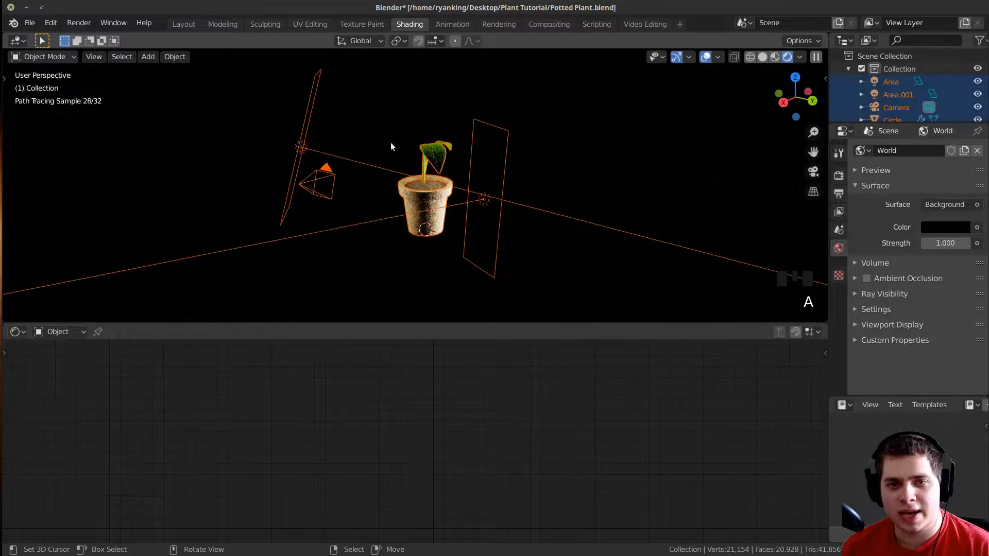
pyautogui.keyDown('shift'); pyautogui.moveTo(387, 179); pyautogui.dragTo(421, 99, button='middle'); pyautogui.keyUp('shift')
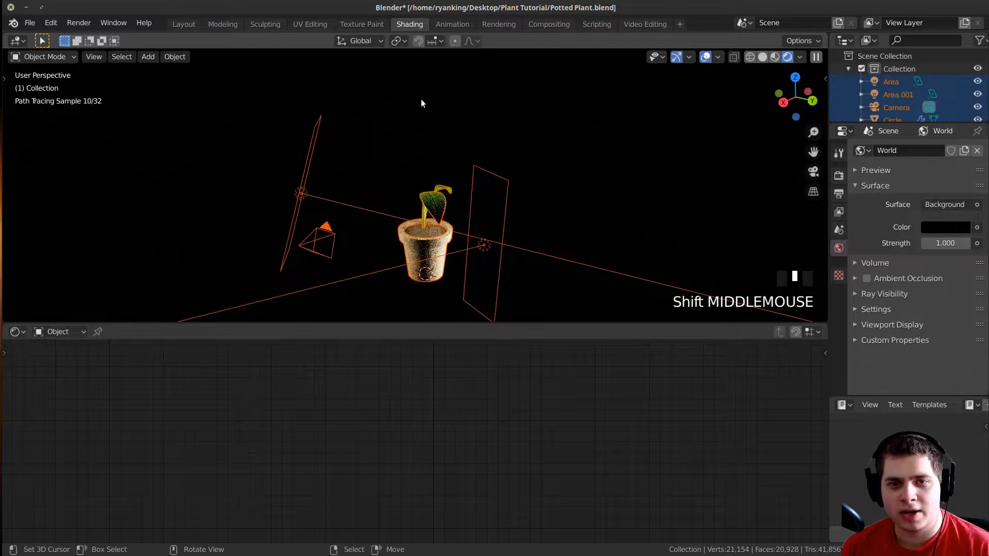
pyautogui.click(301, 198)
pyautogui.moveTo(300, 199); pyautogui.dragTo(389, 184, button='middle')
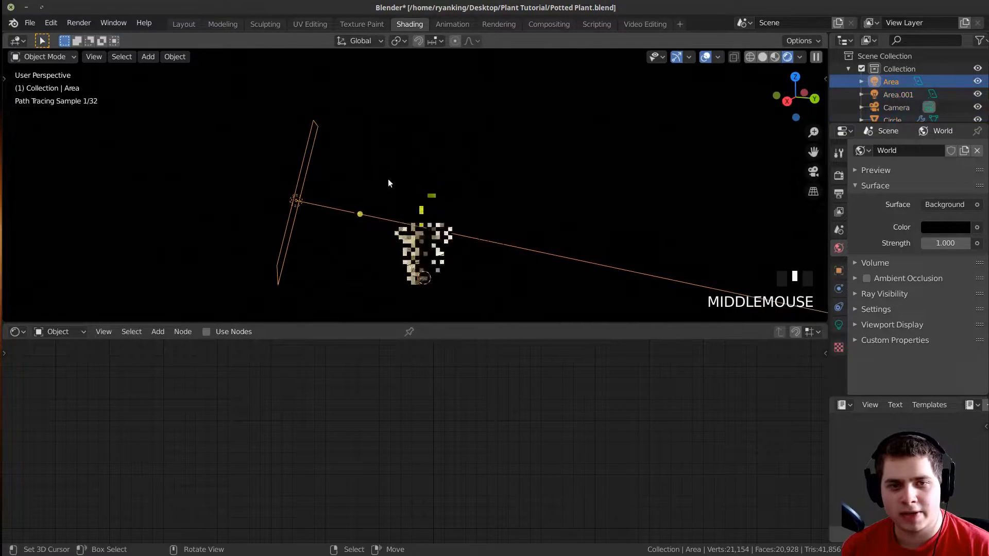
pyautogui.hotkey('shift', 'd')
pyautogui.click(631, 118)
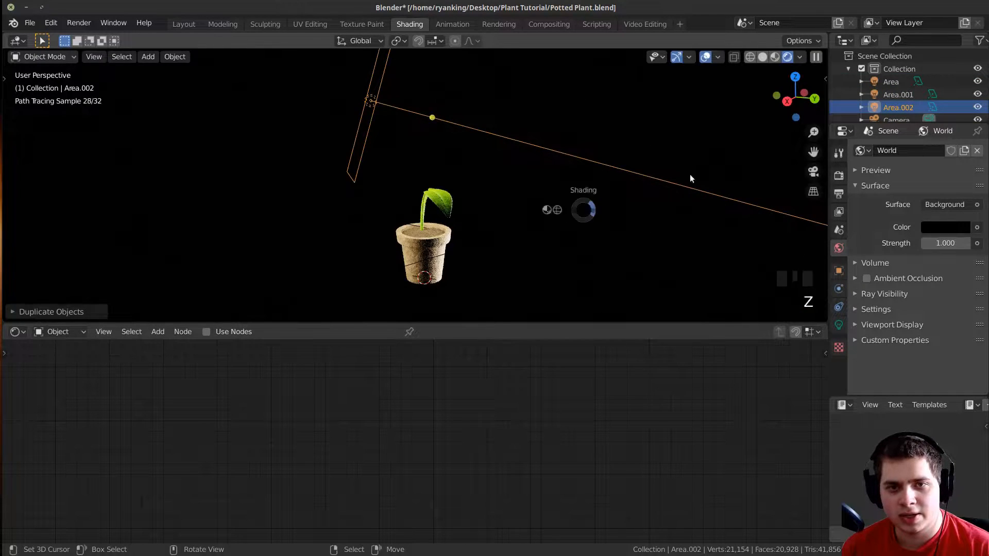
# Switch to solid shading, then rotate and move the duplicated area light so it shines down from above the plant.
pyautogui.click(690, 175)
pyautogui.press('r')
pyautogui.click(434, 245)
pyautogui.moveTo(434, 242); pyautogui.dragTo(488, 202, button='middle')
pyautogui.press('r')
pyautogui.click(495, 262)
pyautogui.press('g')
pyautogui.click(551, 219)
pyautogui.moveTo(551, 219); pyautogui.dragTo(566, 208, button='middle')
pyautogui.press('g')
pyautogui.click(663, 184)
pyautogui.moveTo(662, 184); pyautogui.dragTo(379, 220, button='middle')
# Scale the overhead area light in the rendered camera view and save the file.
pyautogui.press('KP_0')
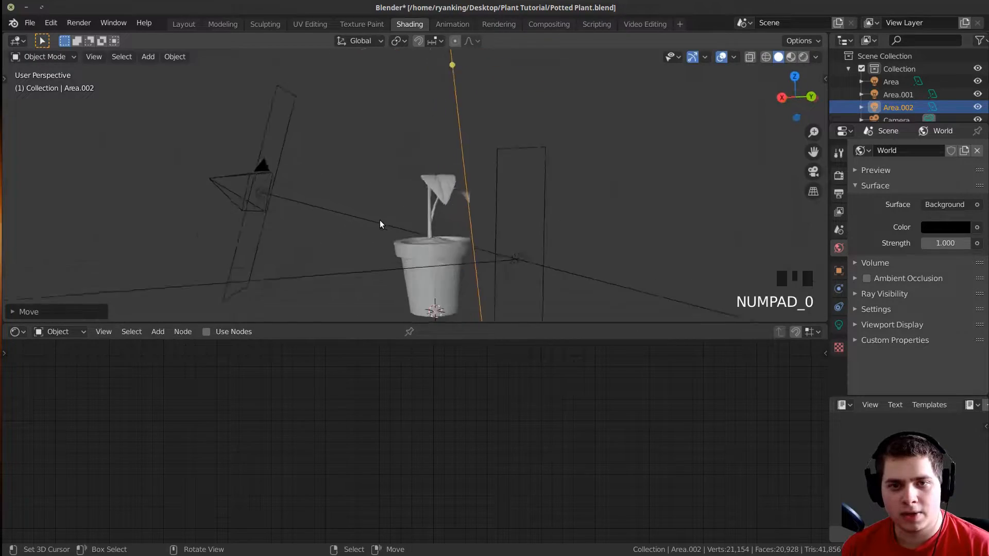
pyautogui.press('z')
pyautogui.click(570, 103)
pyautogui.press('s')
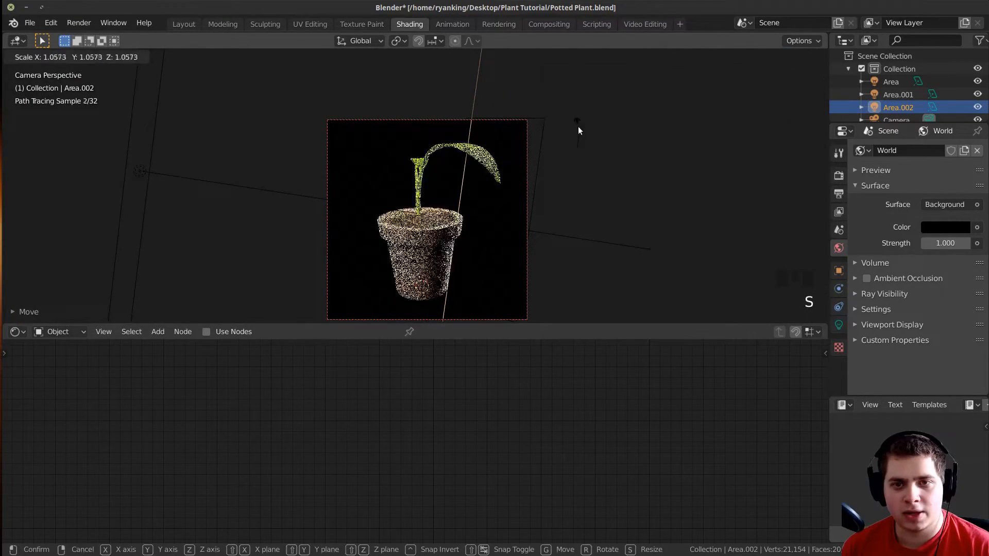
pyautogui.click(536, 154)
pyautogui.scroll(3, 536, 154)
pyautogui.hotkey('ctrl', 's')
pyautogui.keyDown('shift'); pyautogui.moveTo(536, 153); pyautogui.dragTo(533, 187, button='middle'); pyautogui.keyUp('shift')
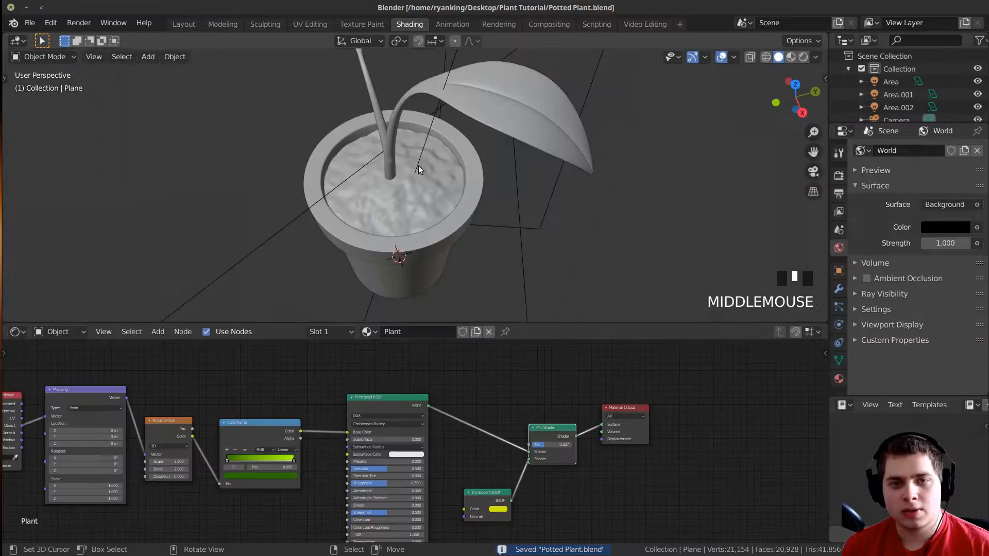
# Select the plant, the dirt and finally the pot, and parent them to the pot with Object (Keep Transform).
pyautogui.moveTo(412, 242); pyautogui.dragTo(434, 255, button='middle')
pyautogui.scroll(-2, 432, 217)
pyautogui.moveTo(430, 177); pyautogui.dragTo(471, 125, button='middle')
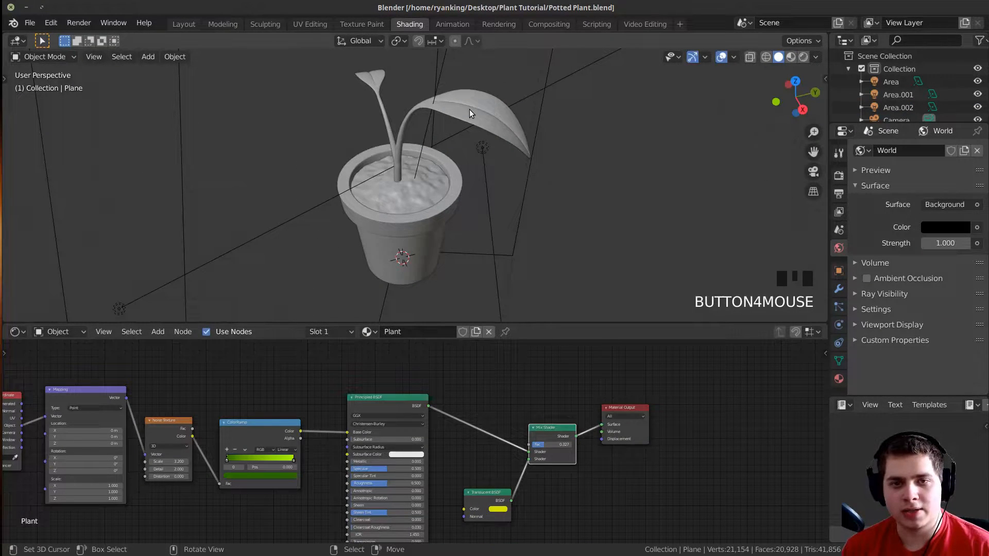
pyautogui.rightClick(468, 109)
pyautogui.keyDown('shift'); pyautogui.rightClick(403, 187); pyautogui.keyUp('shift')
pyautogui.moveTo(403, 186); pyautogui.dragTo(415, 240, button='middle')
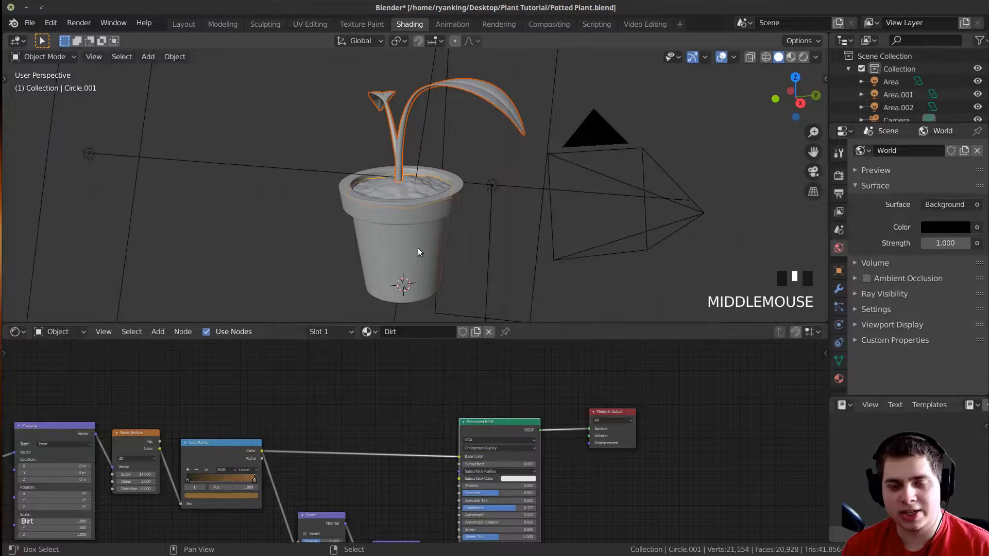
pyautogui.keyDown('shift'); pyautogui.rightClick(418, 250); pyautogui.keyUp('shift')
pyautogui.moveTo(528, 197); pyautogui.dragTo(499, 200, button='middle')
pyautogui.hotkey('ctrl', 'p')
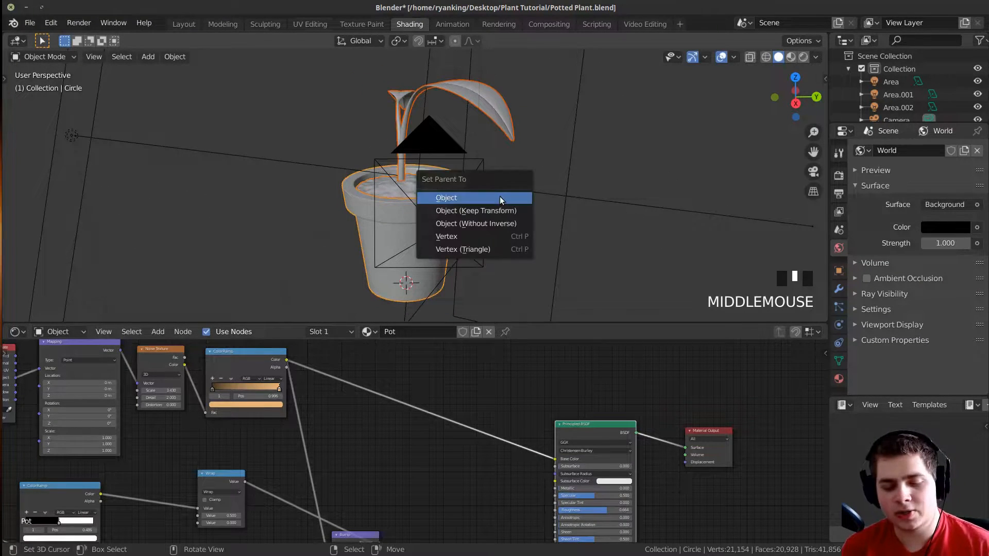
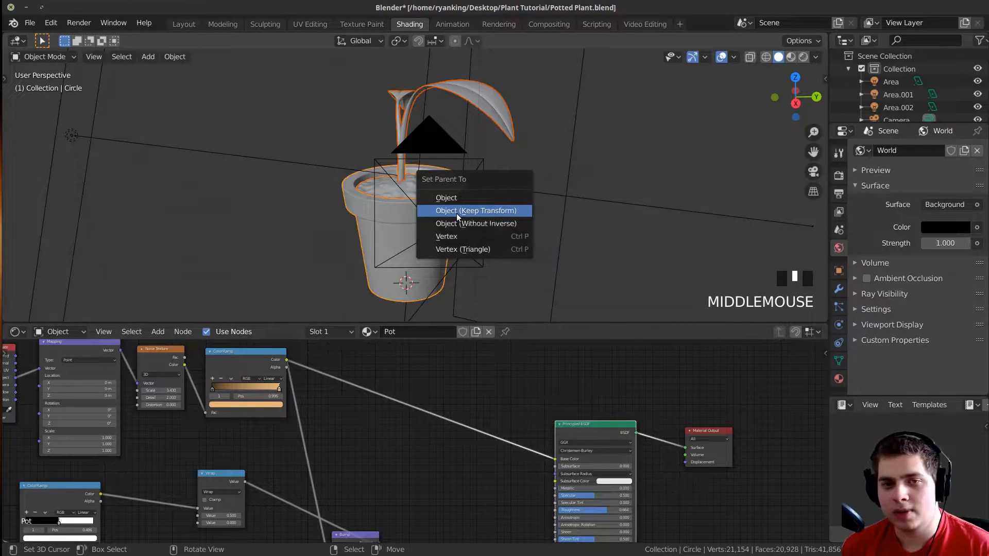
pyautogui.click(457, 213)
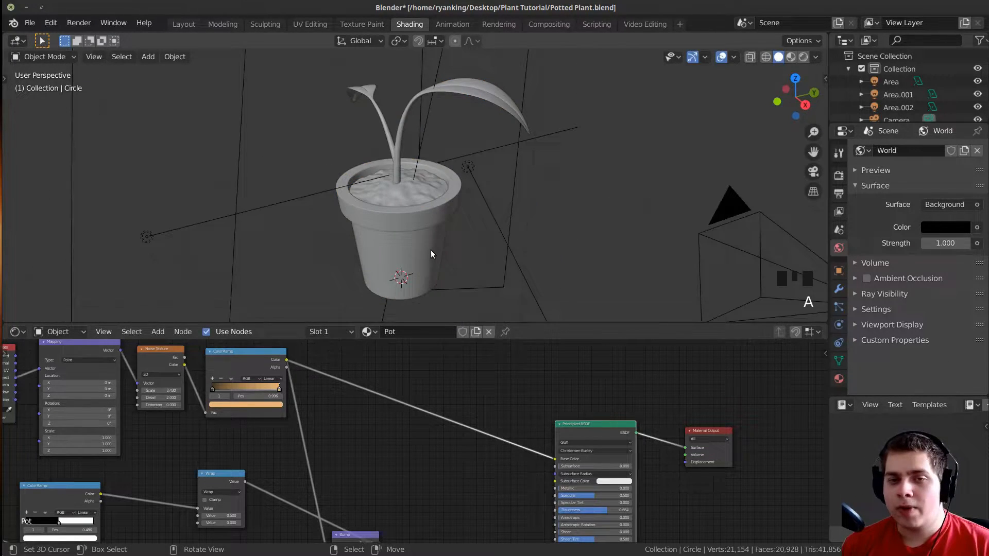
# Select only the pot and rotate it slightly about the global Z axis to test the parenting.
pyautogui.rightClick(431, 249)
pyautogui.moveTo(513, 233); pyautogui.dragTo(539, 212, button='middle')
pyautogui.press('r')
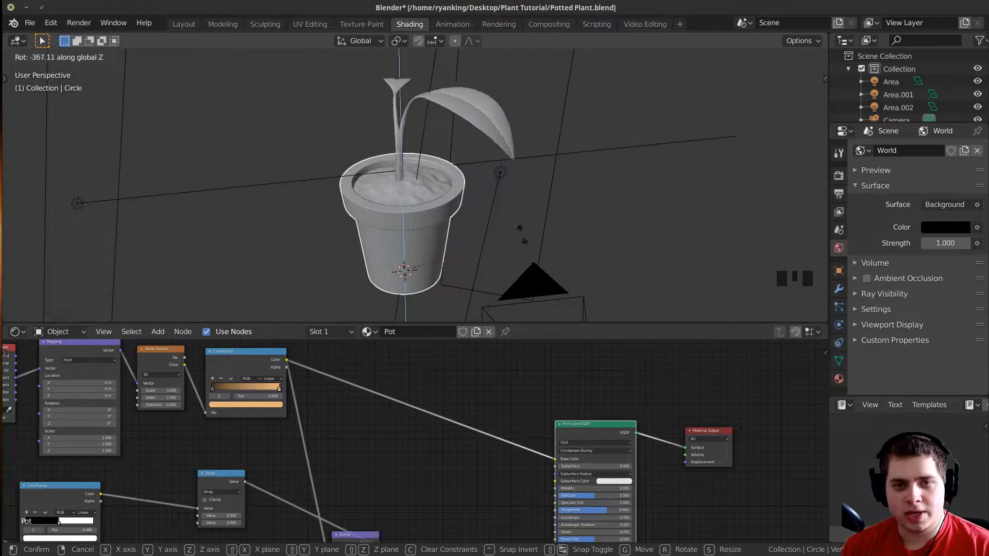
pyautogui.click(515, 220)
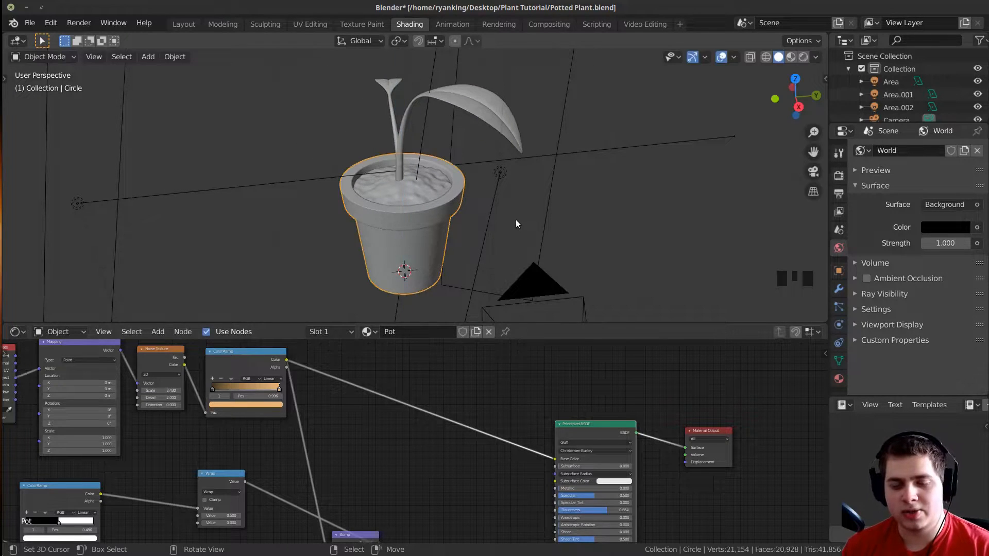
# Try moving the pot's mesh away from its origin in Edit Mode and rotating the pot about global Z, and undo it.
pyautogui.moveTo(515, 219); pyautogui.dragTo(450, 186, button='middle')
pyautogui.press('r')
pyautogui.click(552, 134)
pyautogui.press('Tab')
pyautogui.press('Tab')
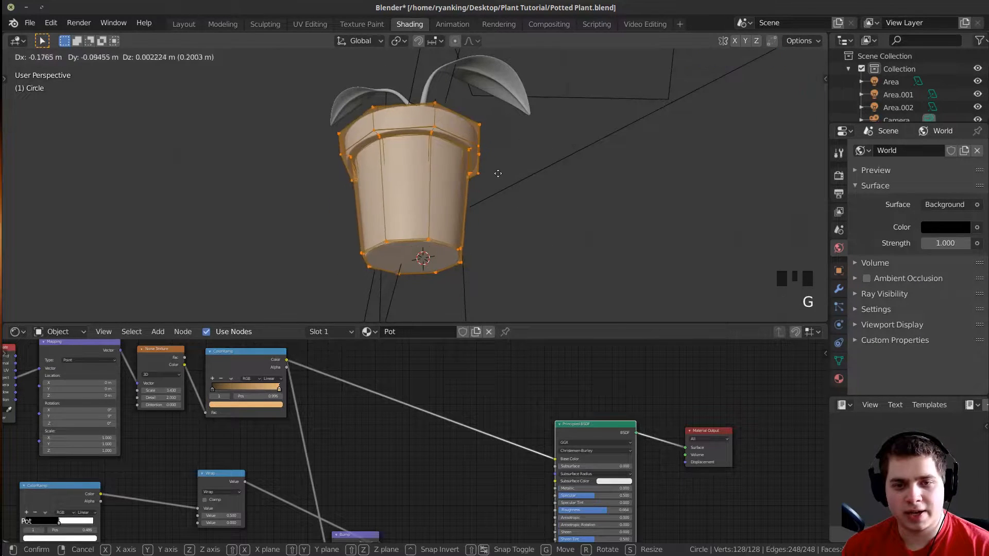
pyautogui.press('r')
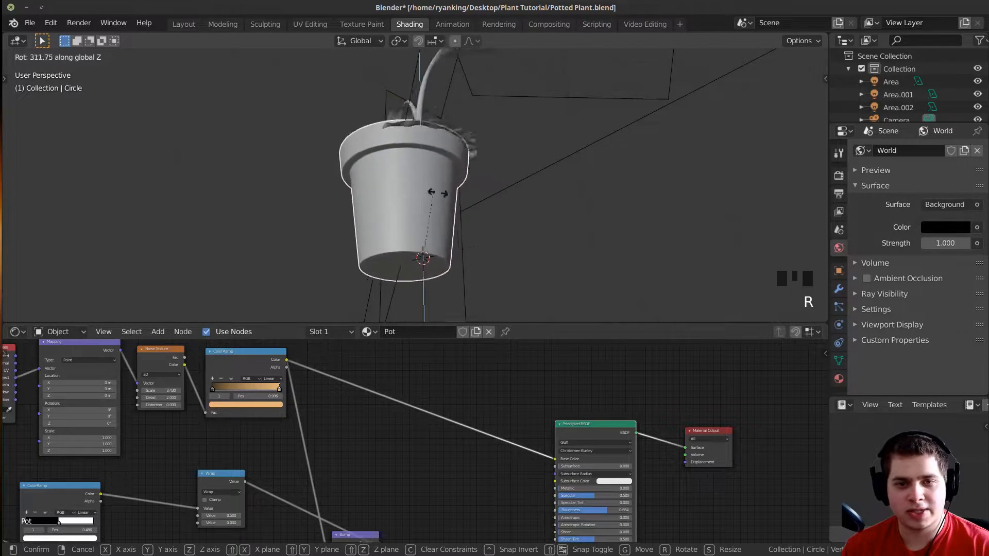
pyautogui.hotkey('ctrl', 'z')
pyautogui.hotkey('ctrl', 'z')
pyautogui.hotkey('ctrl', 'z')
pyautogui.press('Tab')
# Look at the Set Origin options for the pot.
pyautogui.moveTo(503, 188); pyautogui.dragTo(407, 196, button='middle')
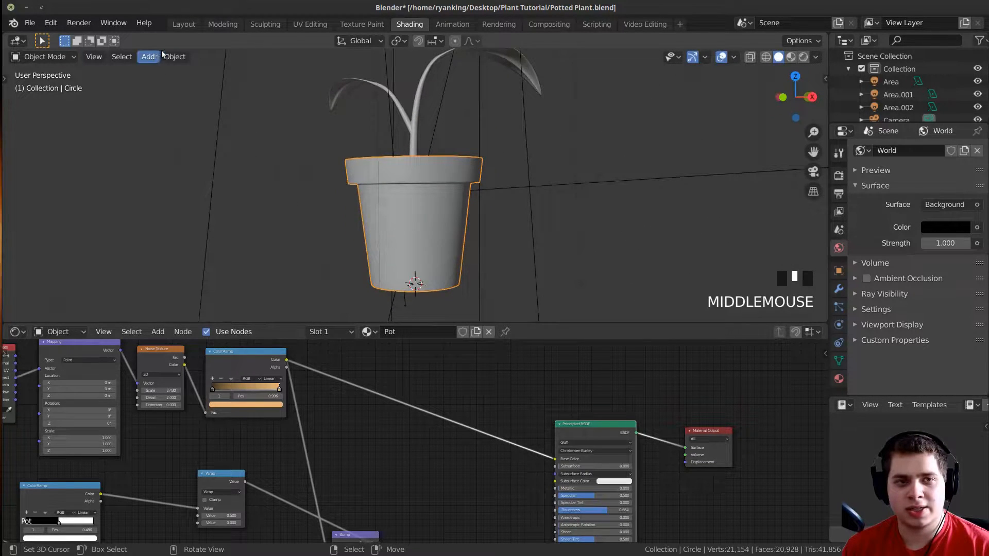
pyautogui.click(174, 57)
pyautogui.moveTo(232, 85)
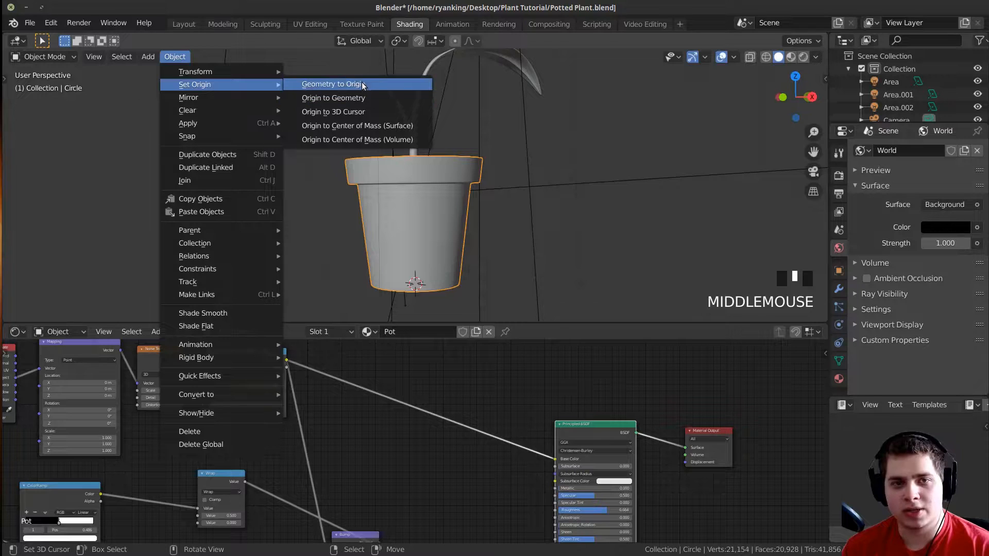
# Rotate the pot about the global Z axis until the large leaf arches toward the right side of the camera frame.
pyautogui.moveTo(455, 218); pyautogui.dragTo(456, 267, button='middle')
pyautogui.press('r')
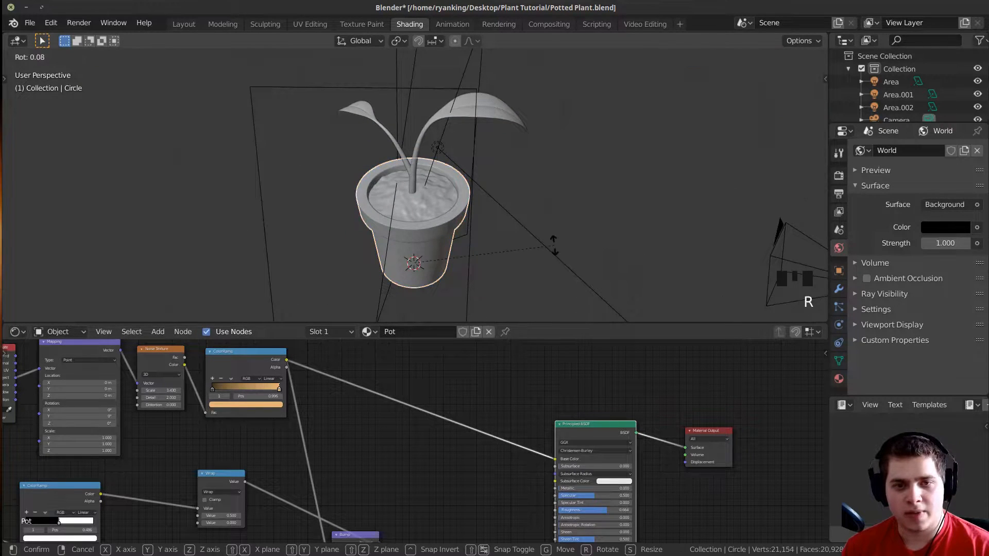
pyautogui.press('z')
pyautogui.click(388, 276)
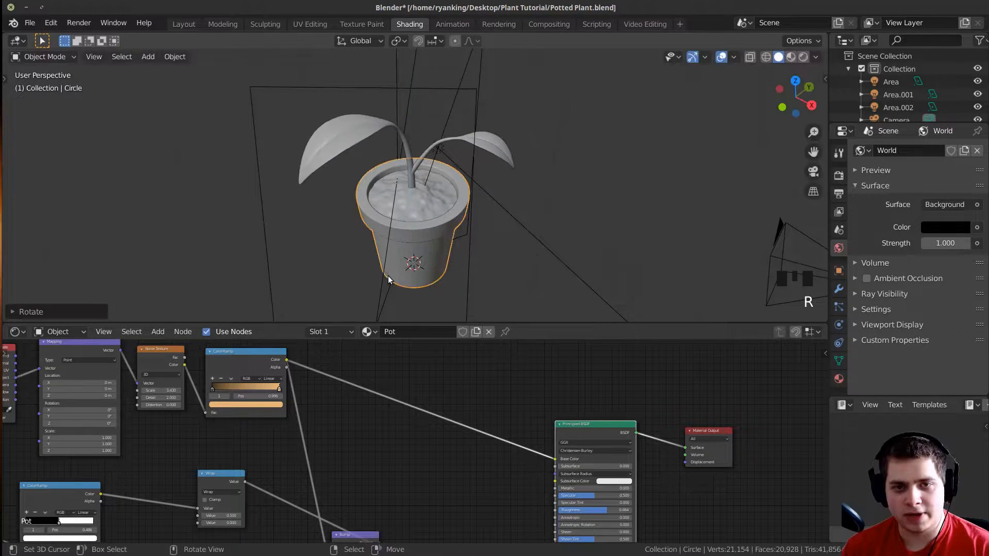
pyautogui.press('KP_0')
pyautogui.press('r')
pyautogui.press('z')
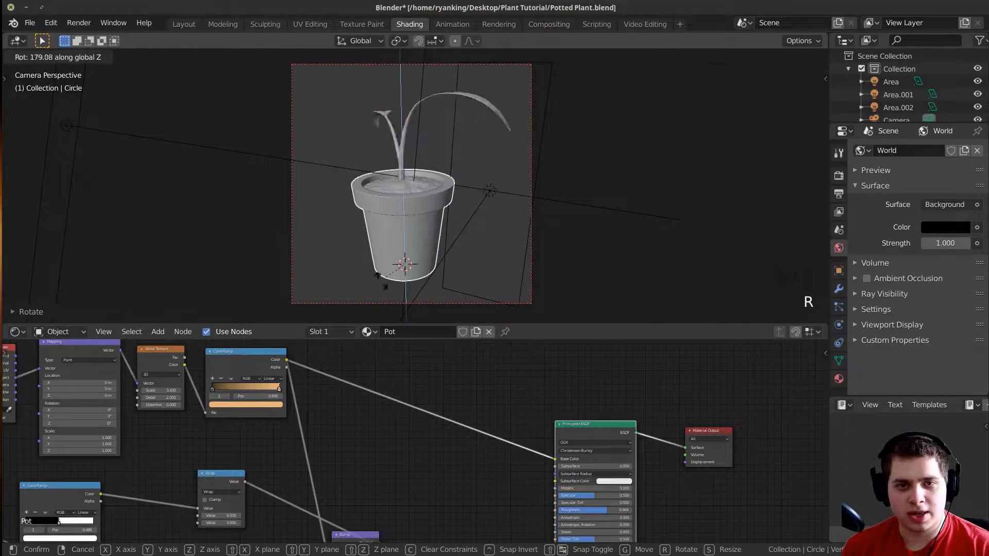
pyautogui.click(575, 267)
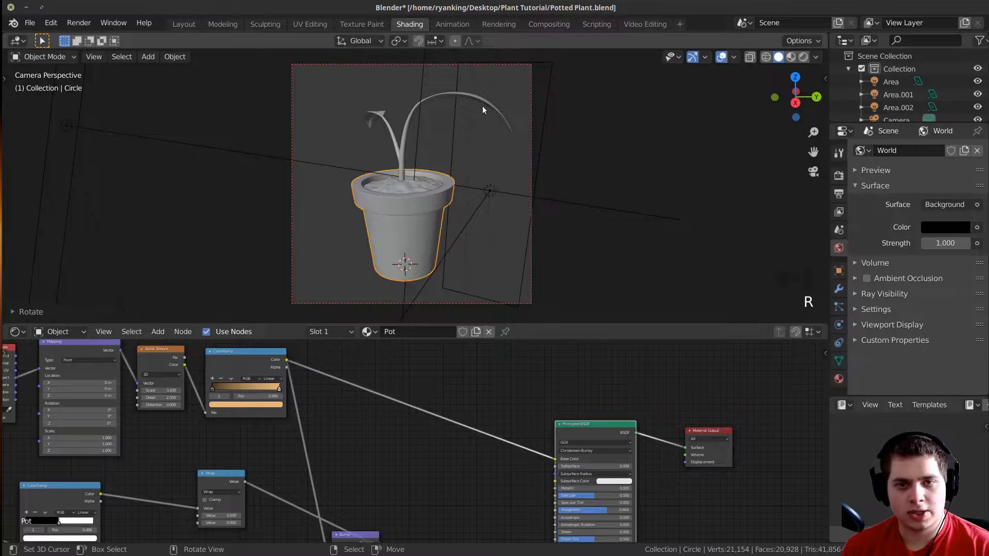
# Select the camera, then move and trackball-rotate it to frame the whole potted plant from slightly above.
pyautogui.rightClick(530, 138)
pyautogui.press('g')
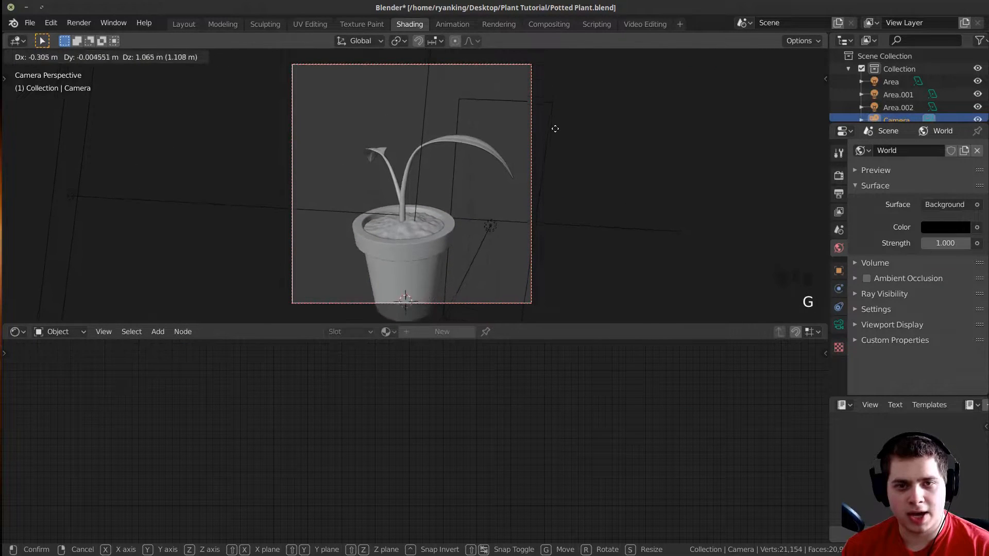
pyautogui.click(555, 118)
pyautogui.press('r')
pyautogui.press('r')
pyautogui.click(556, 100)
pyautogui.press('g')
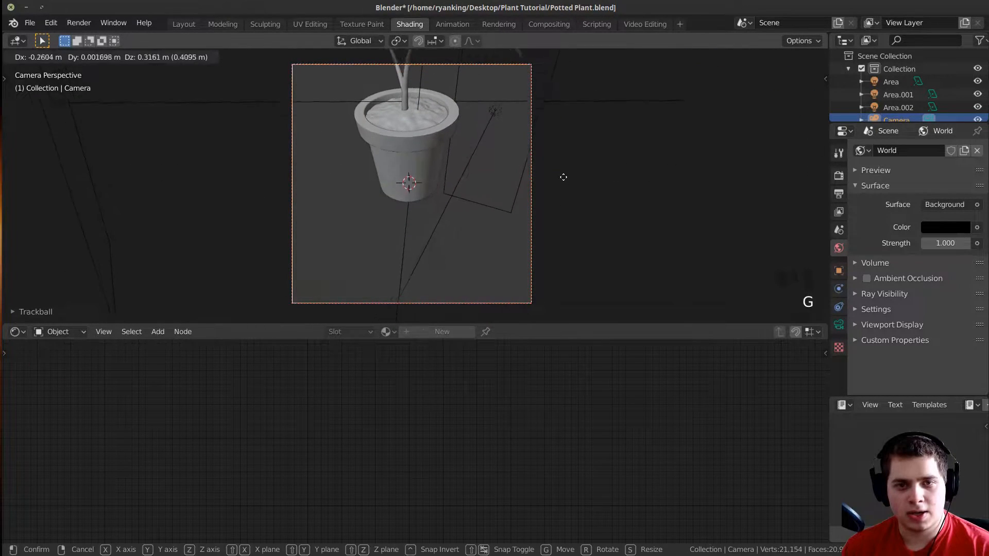
pyautogui.click(567, 150)
pyautogui.press('r')
pyautogui.press('r')
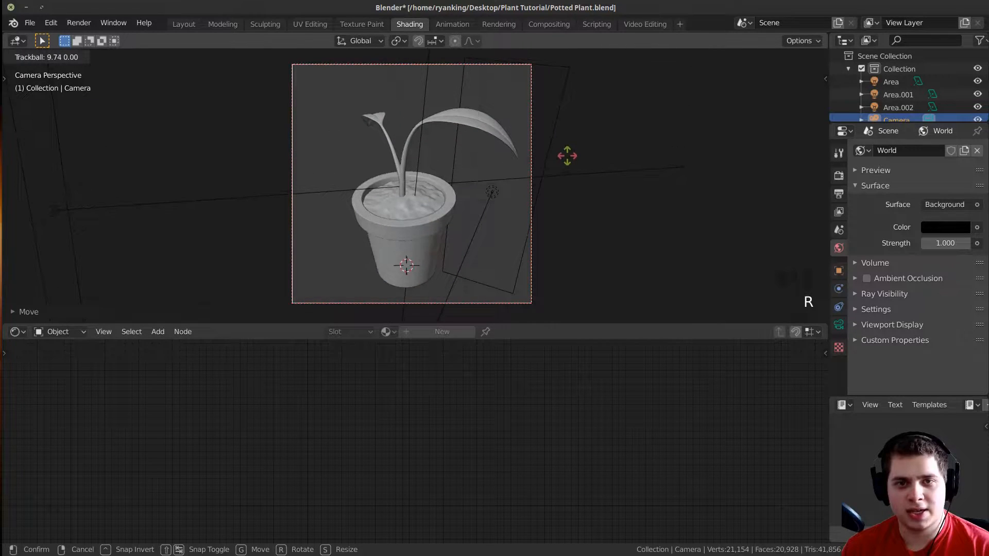
pyautogui.click(556, 163)
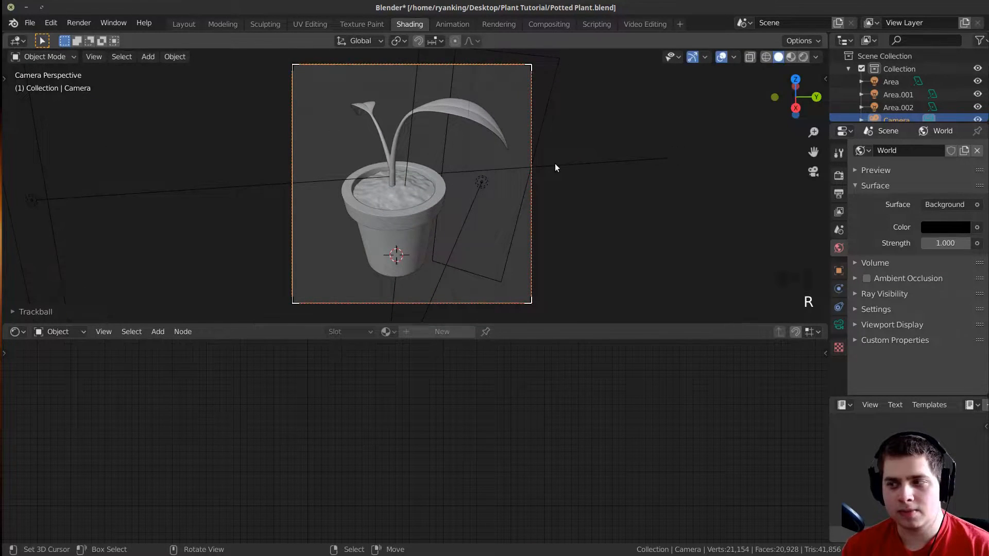
pyautogui.keyDown('shift'); pyautogui.moveTo(520, 182); pyautogui.dragTo(531, 198, button='middle'); pyautogui.keyUp('shift')
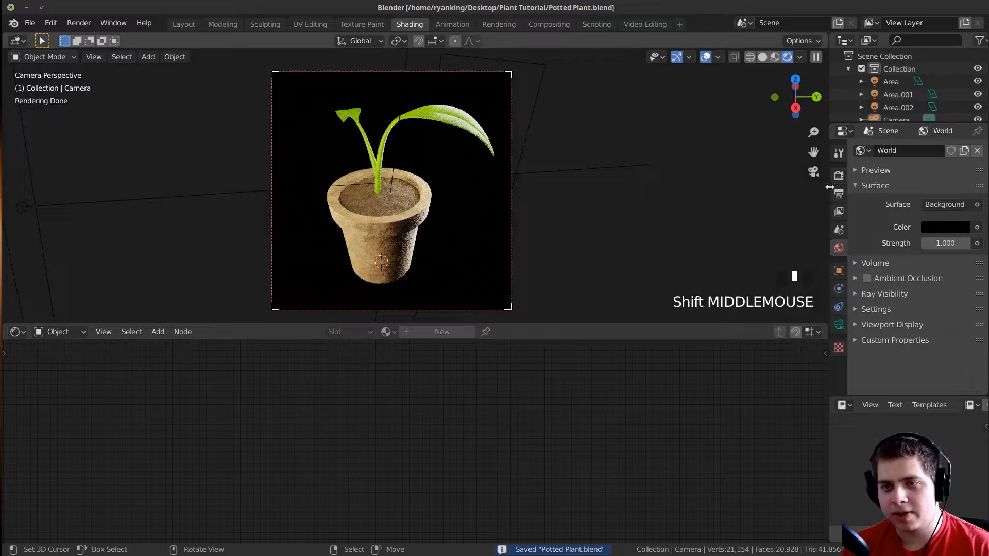
# Make the render's film background transparent and save the file.
pyautogui.click(838, 194)
pyautogui.scroll(-4, 856, 204)
pyautogui.scroll(-3, 855, 201)
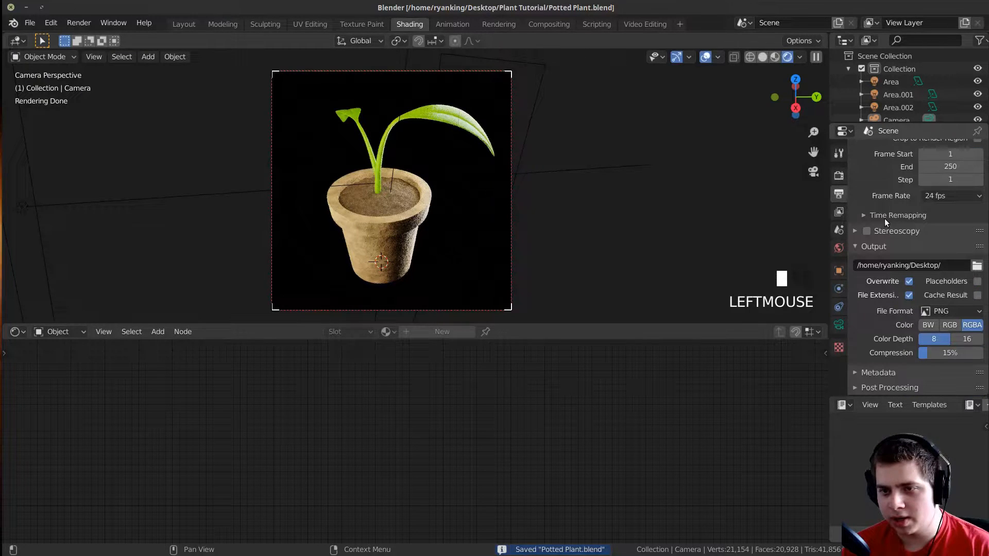
pyautogui.click(841, 176)
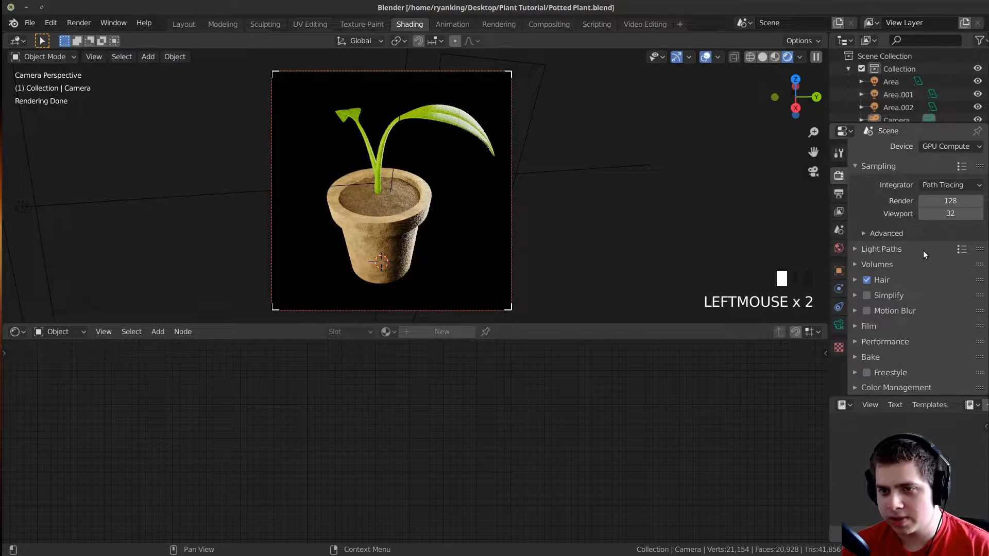
pyautogui.click(854, 329)
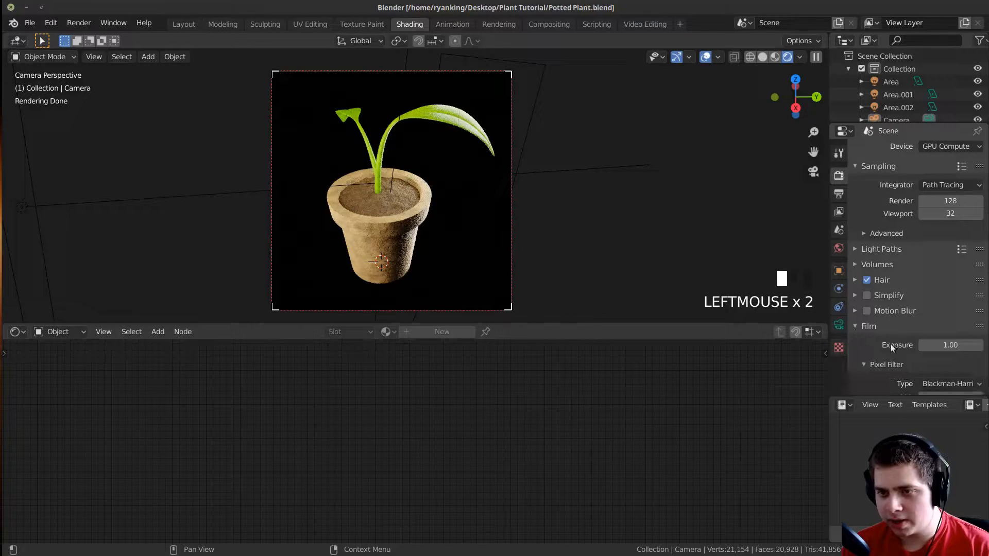
pyautogui.scroll(-3, 895, 343)
pyautogui.click(874, 355)
pyautogui.click(858, 267)
pyautogui.keyDown('shift'); pyautogui.moveTo(412, 162); pyautogui.dragTo(556, 218, button='middle'); pyautogui.keyUp('shift')
pyautogui.hotkey('ctrl', 's')
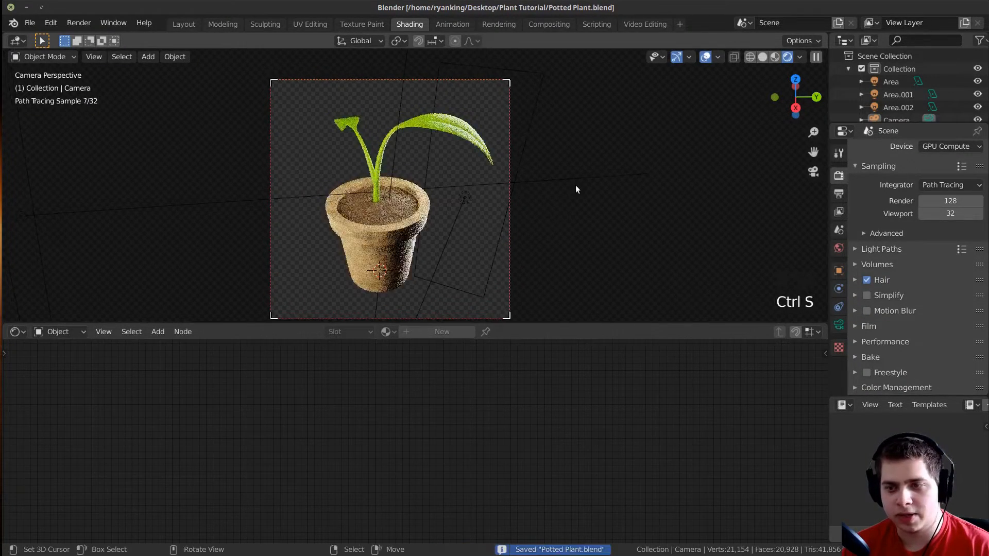
# Set the light path max bounces to 2 for total, diffuse, glossy and transmission, and 0 for transparency.
pyautogui.click(879, 249)
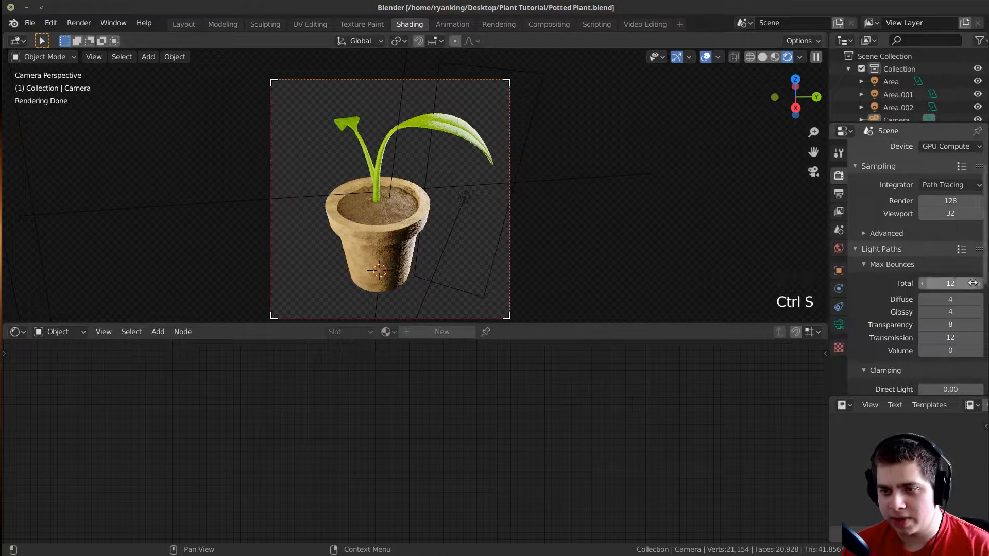
pyautogui.click(946, 283)
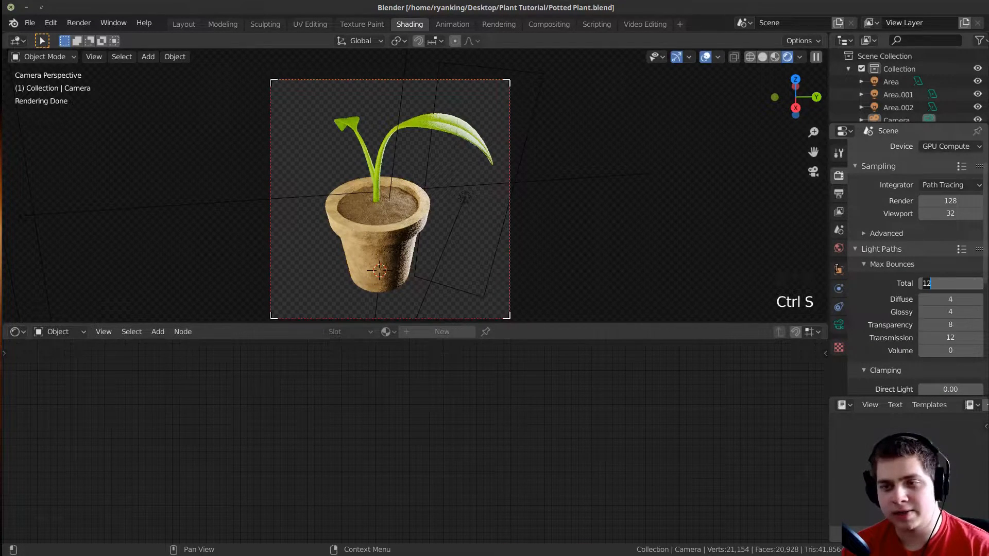
pyautogui.write('2')
pyautogui.click(687, 211)
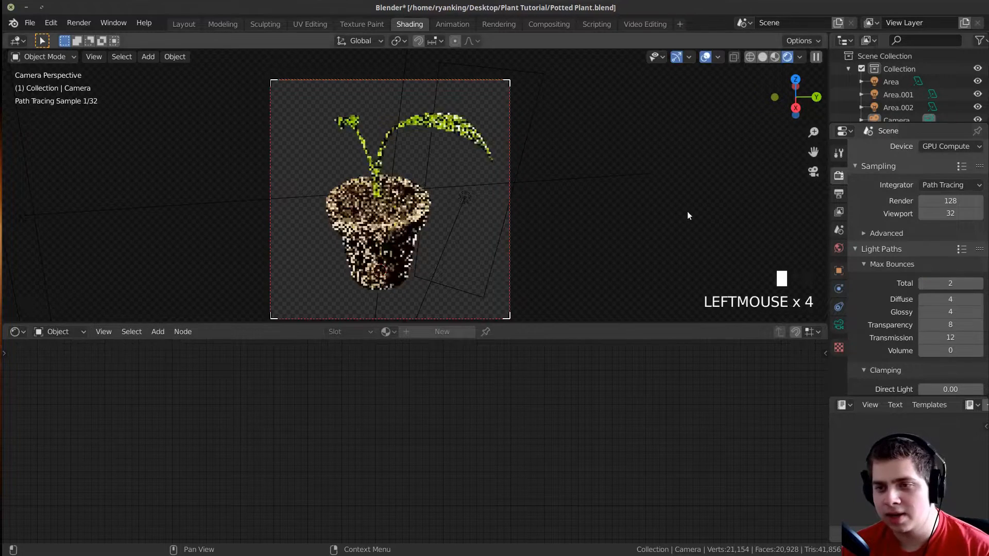
pyautogui.moveTo(959, 299); pyautogui.dragTo(901, 327)
pyautogui.moveTo(958, 338); pyautogui.dragTo(901, 338)
pyautogui.click(961, 328)
pyautogui.click(955, 324)
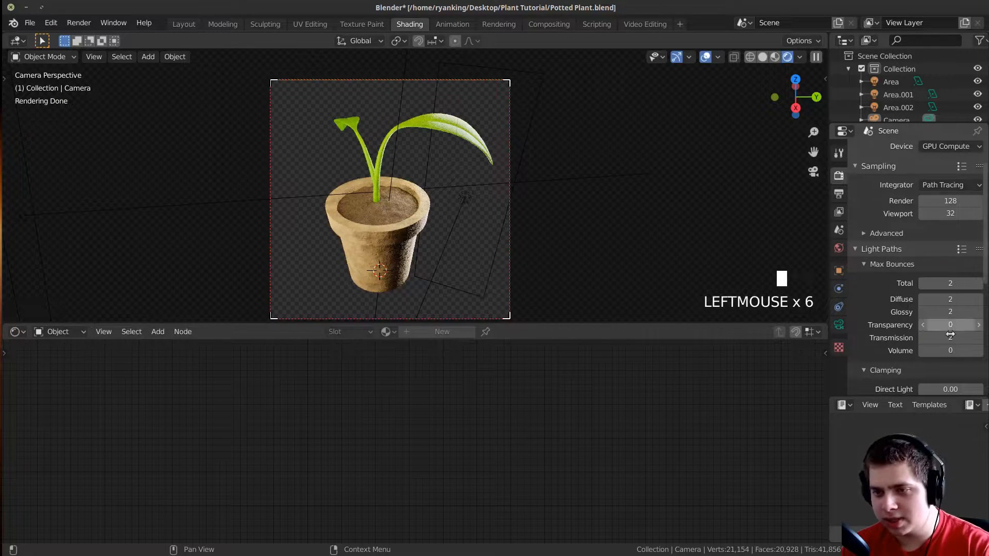
# Try 0 transmission bounces, return the value to 2, and save the file.
pyautogui.moveTo(967, 337); pyautogui.dragTo(927, 339)
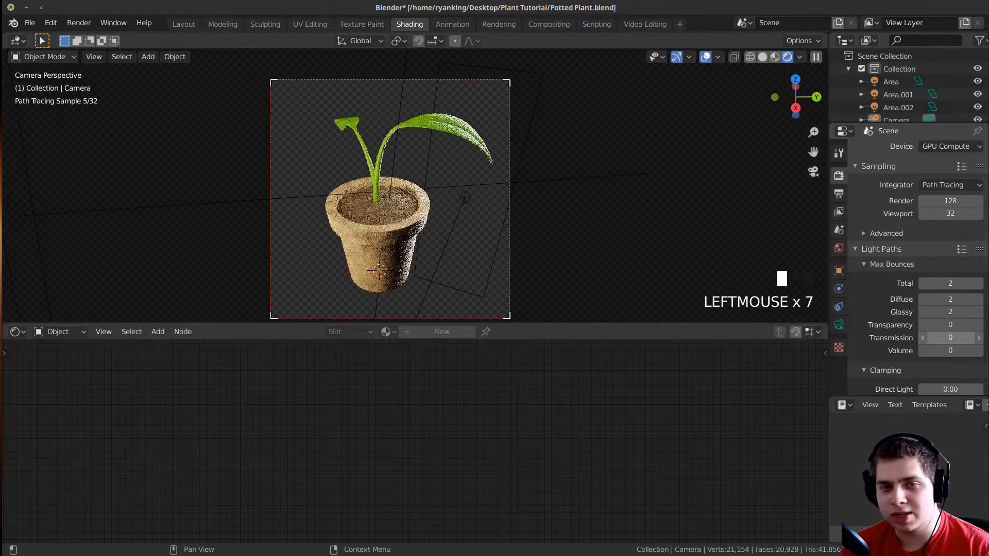
pyautogui.hotkey('ctrl', 's')
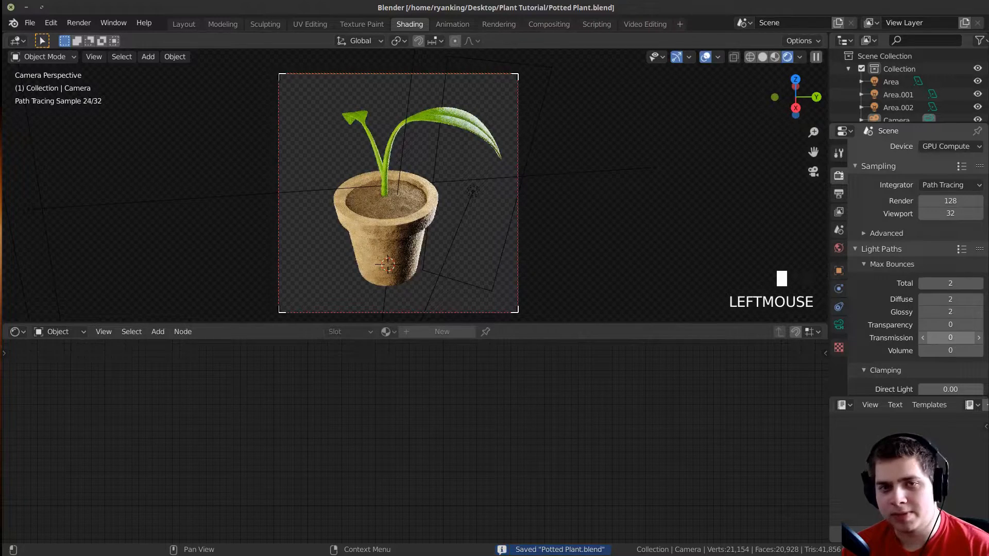
pyautogui.hotkey('ctrl', 's')
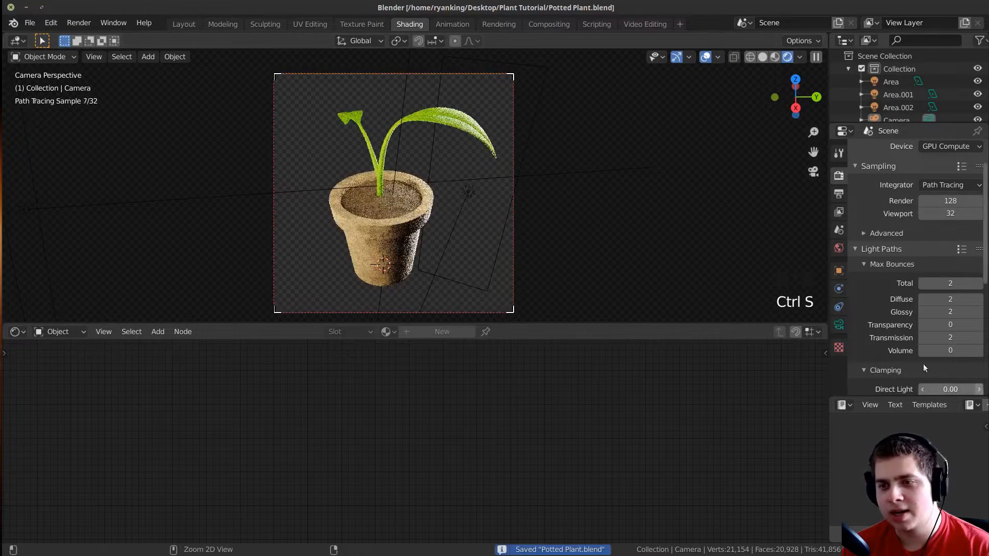
# Disable both reflective and refractive caustics in the light path settings and save the file.
pyautogui.scroll(-3, 939, 373)
pyautogui.scroll(-3, 968, 354)
pyautogui.click(977, 332)
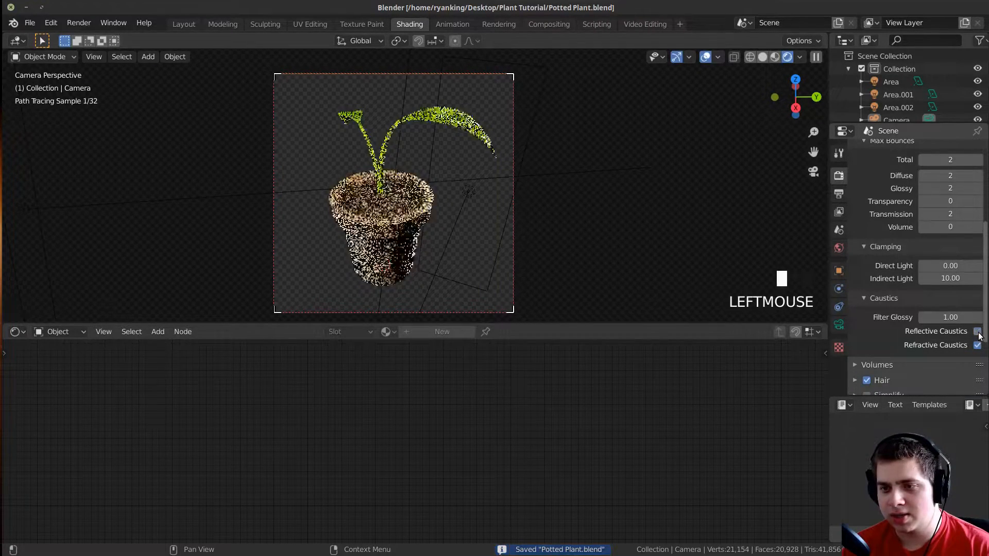
pyautogui.click(977, 345)
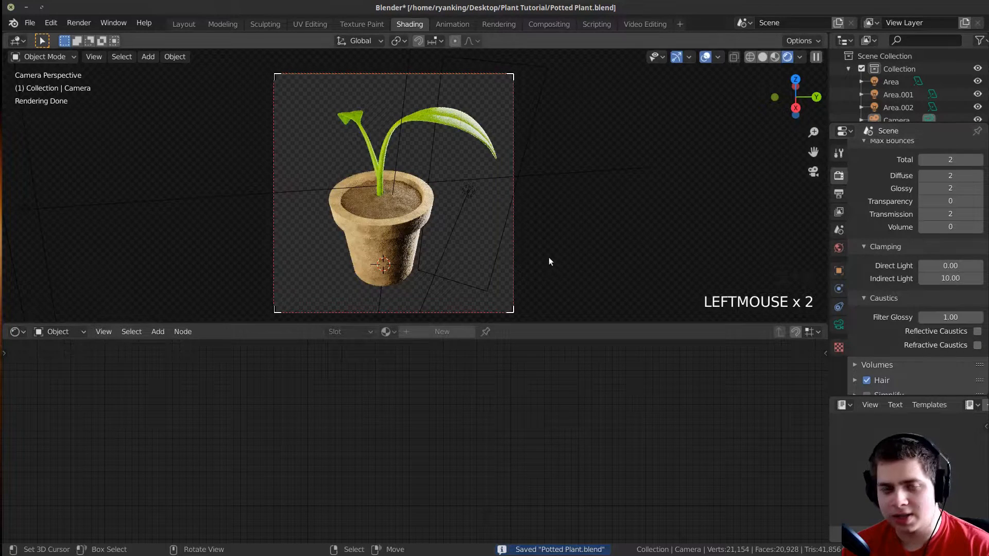
pyautogui.hotkey('ctrl', 's')
pyautogui.keyDown('shift'); pyautogui.moveTo(460, 99); pyautogui.dragTo(463, 102, button='middle'); pyautogui.keyUp('shift')
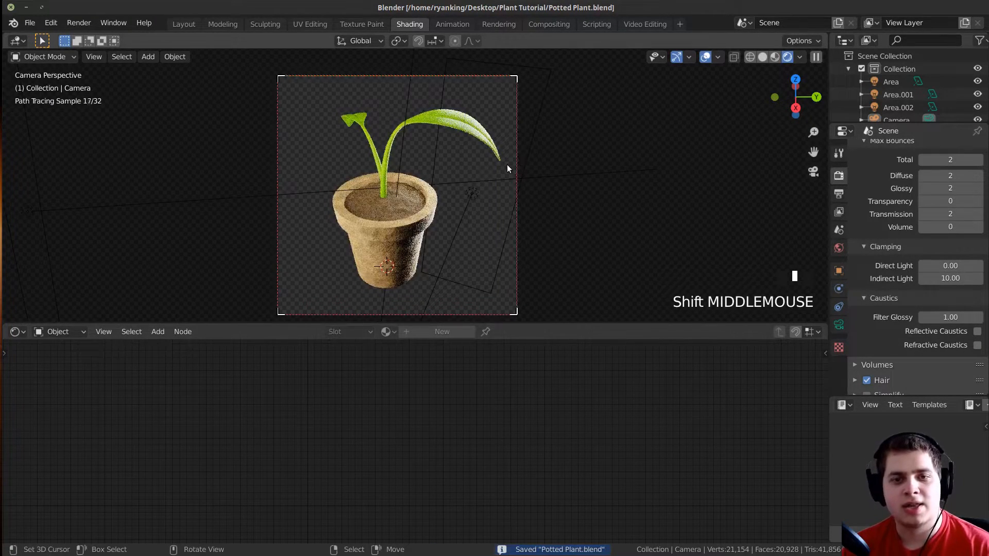
pyautogui.hotkey('ctrl', 's')
# Set both the render and viewport samples to 150, save the file, and collapse the sampling settings.
pyautogui.scroll(8, 941, 234)
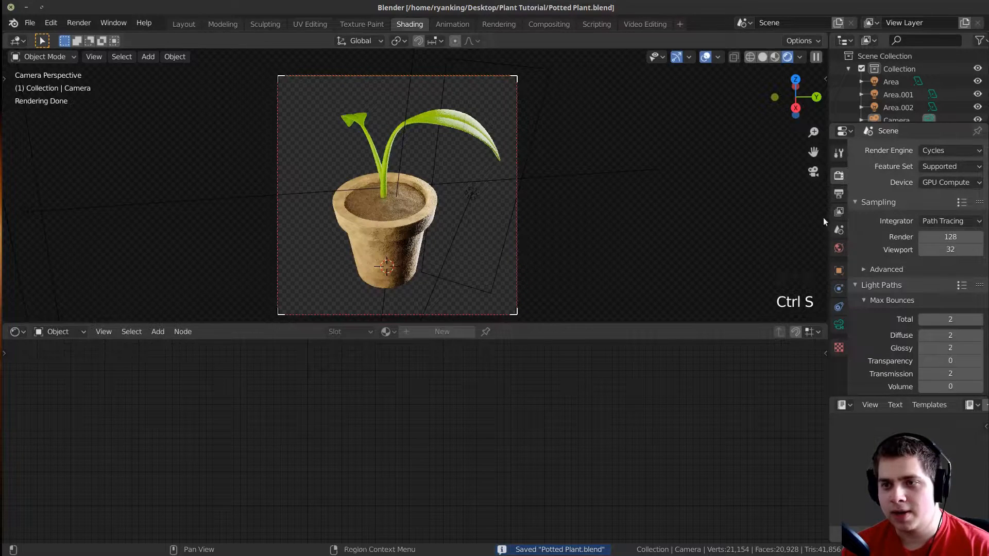
pyautogui.moveTo(942, 237); pyautogui.dragTo(944, 249)
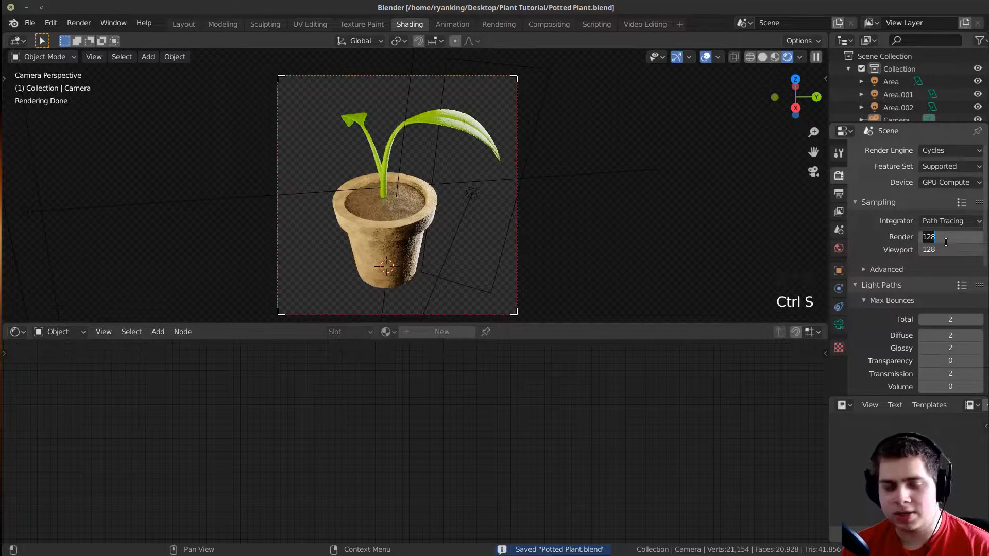
pyautogui.write('150')
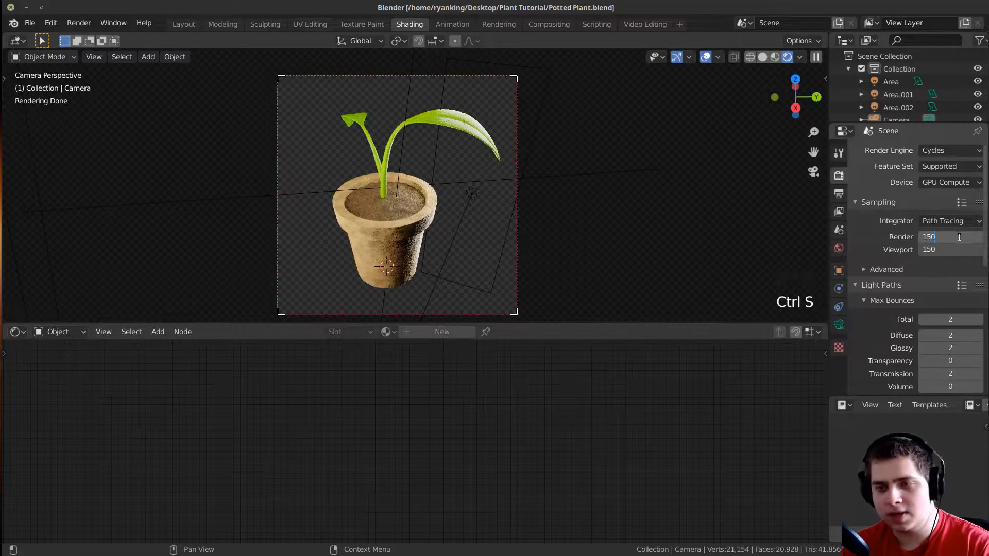
pyautogui.press('Return')
pyautogui.hotkey('ctrl', 's')
pyautogui.click(876, 202)
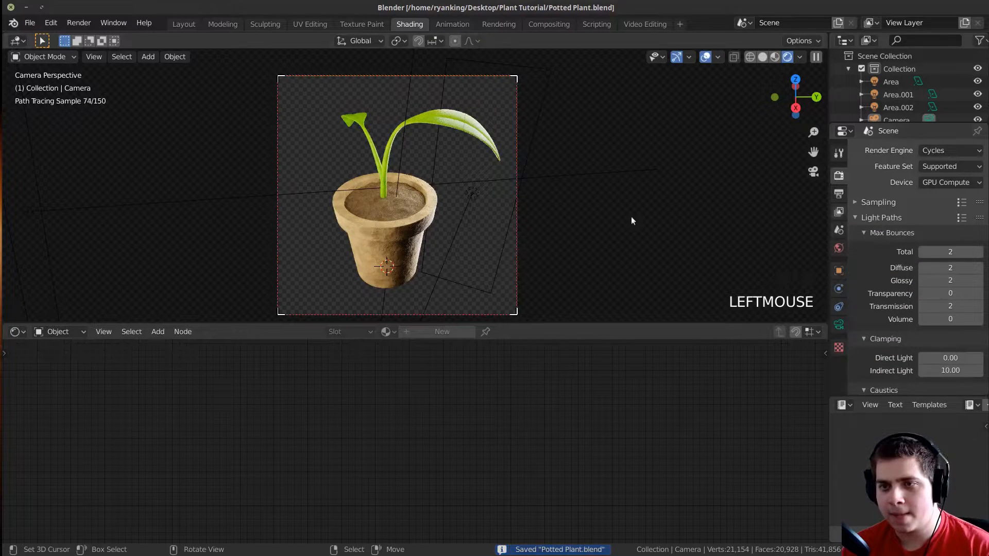
# Save the file, render the image, and examine the pot's rim and the dirt up close in the render.
pyautogui.click(30, 23)
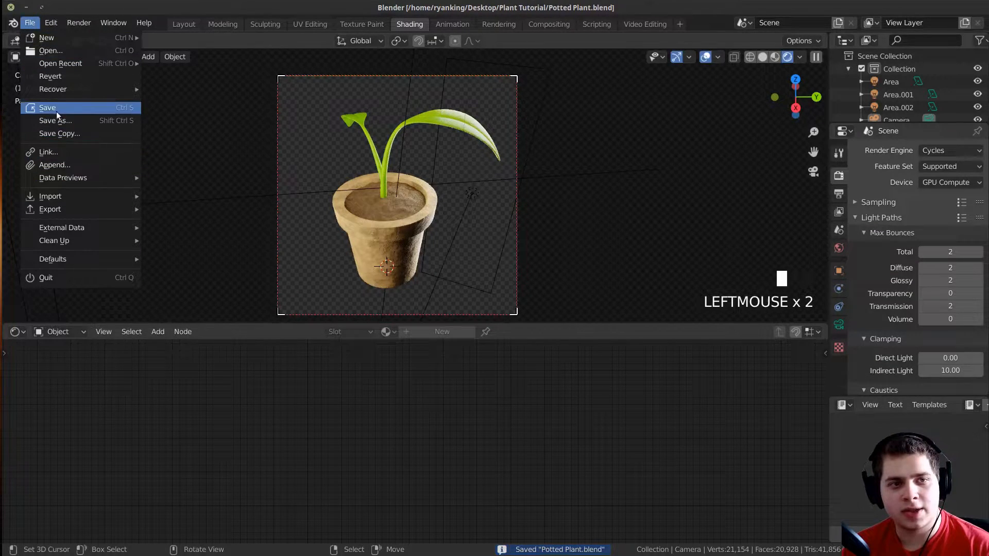
pyautogui.hotkey('ctrl', 's')
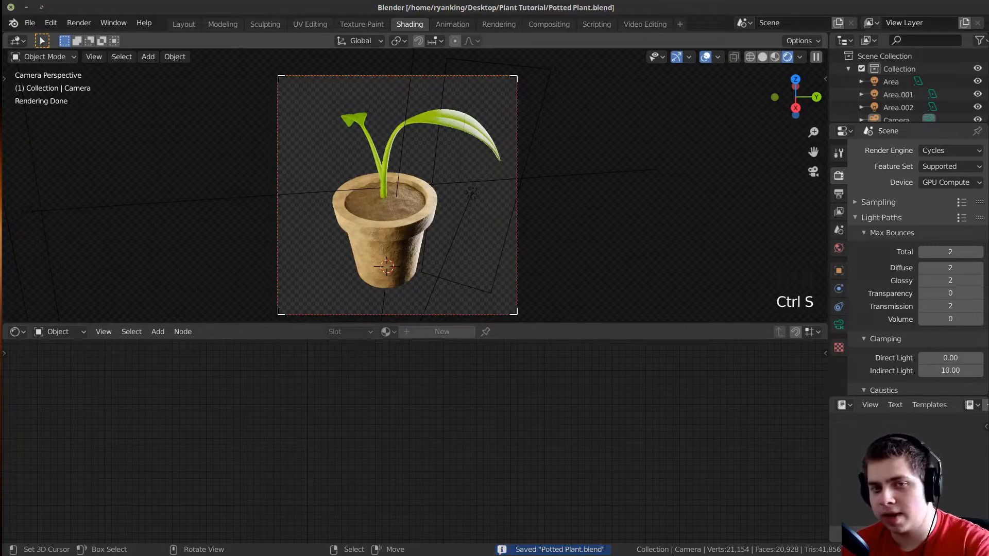
pyautogui.press('F12')
pyautogui.scroll(6, 490, 147)
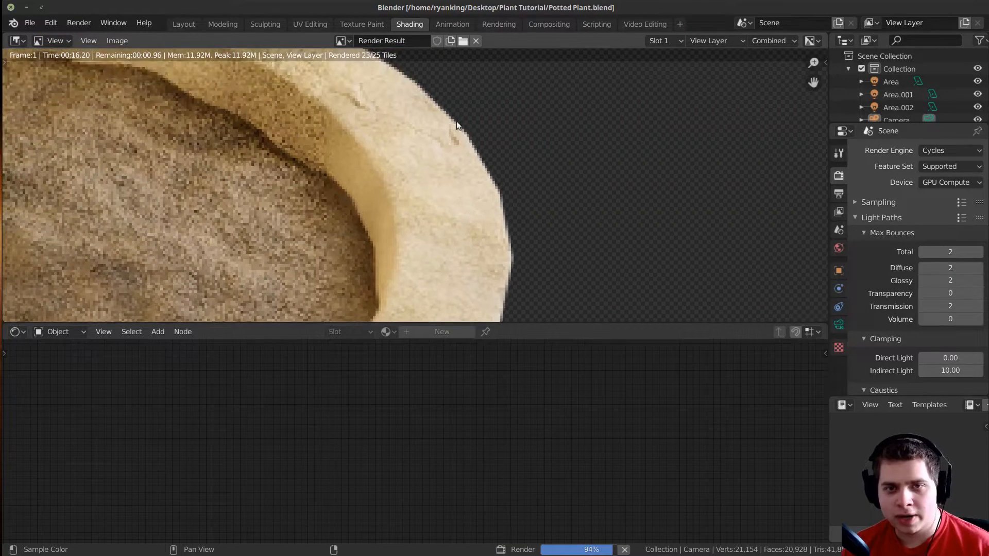
pyautogui.scroll(-2, 477, 194)
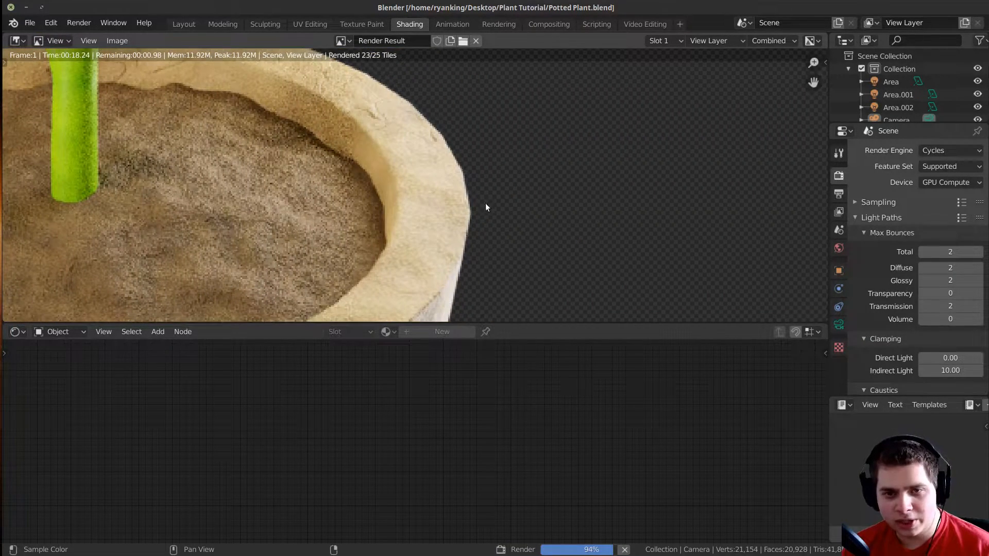
# Cancel the running render, select the pot, and set its subdivision modifier's render level to 3.
pyautogui.scroll(-4, 495, 199)
pyautogui.press('Escape')
pyautogui.press('Escape')
pyautogui.press('Escape')
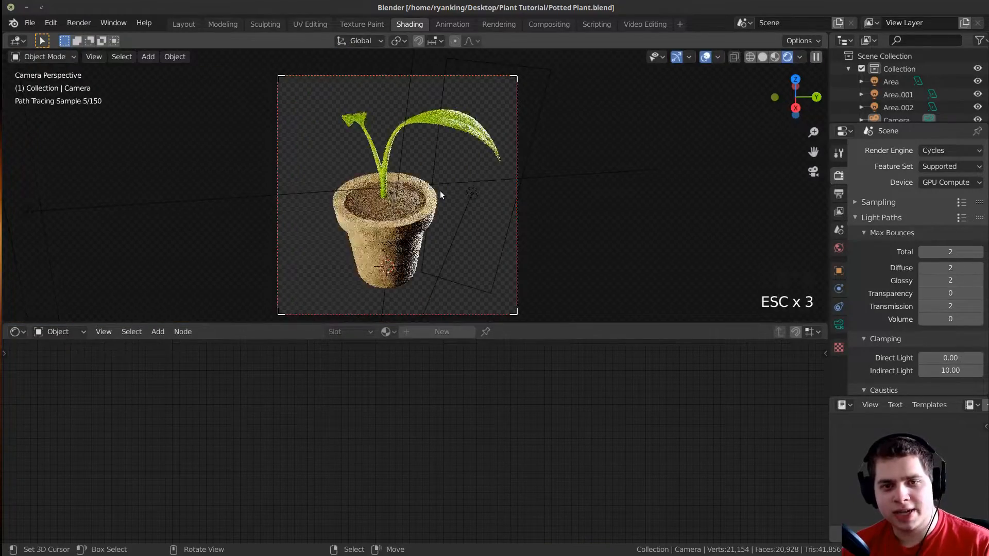
pyautogui.scroll(4, 439, 194)
pyautogui.rightClick(440, 195)
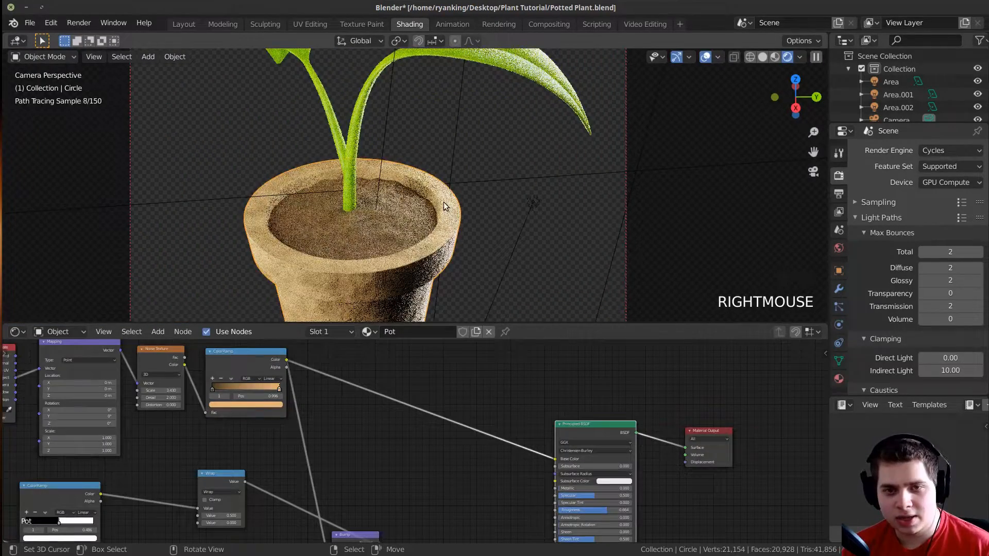
pyautogui.click(839, 288)
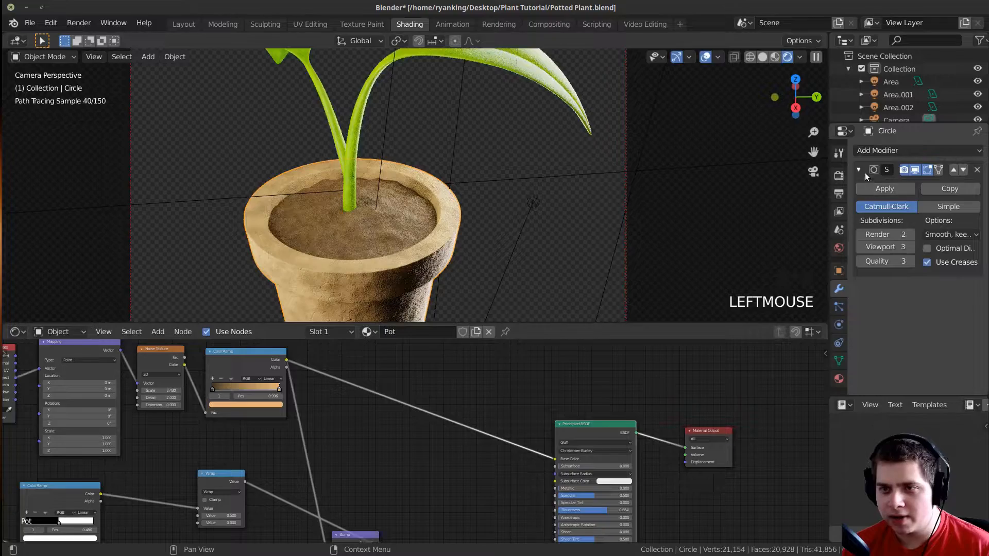
pyautogui.click(910, 234)
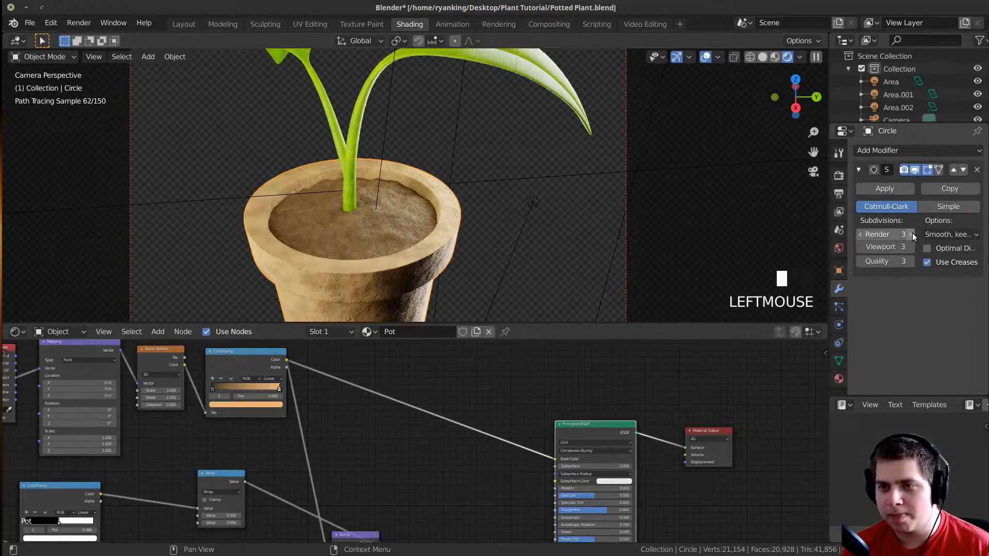
# Check the pot's rim in the viewport, switch the viewport to solid shading, and render the image.
pyautogui.keyDown('shift'); pyautogui.moveTo(512, 235); pyautogui.dragTo(481, 199, button='middle'); pyautogui.keyUp('shift')
pyautogui.scroll(3, 523, 218)
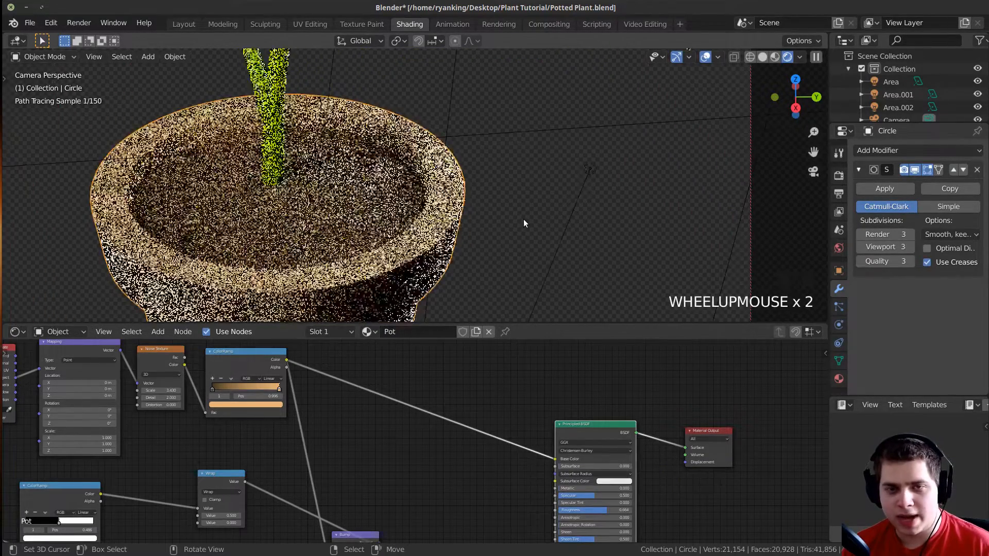
pyautogui.press('a')
pyautogui.press('z')
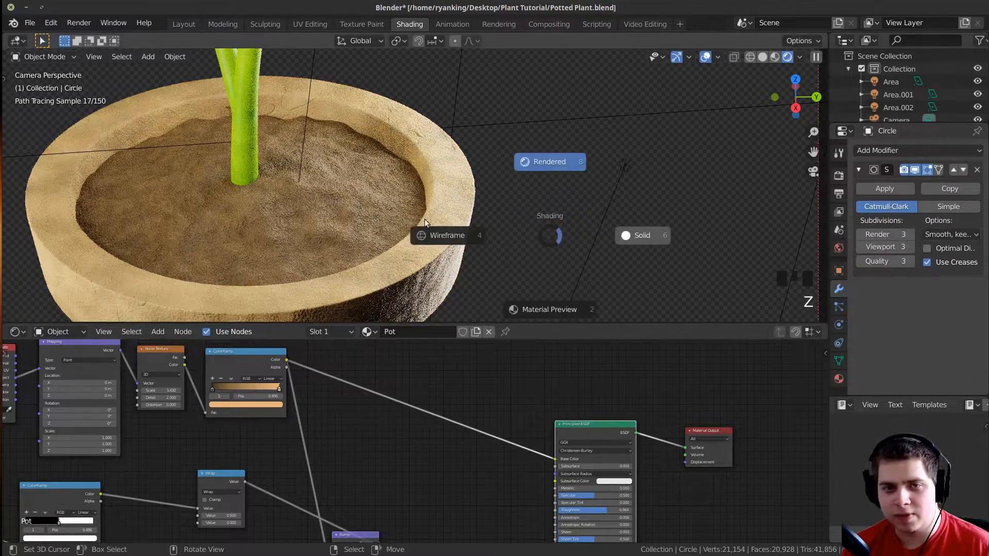
pyautogui.click(641, 236)
pyautogui.scroll(-1, 451, 206)
pyautogui.press('F12')
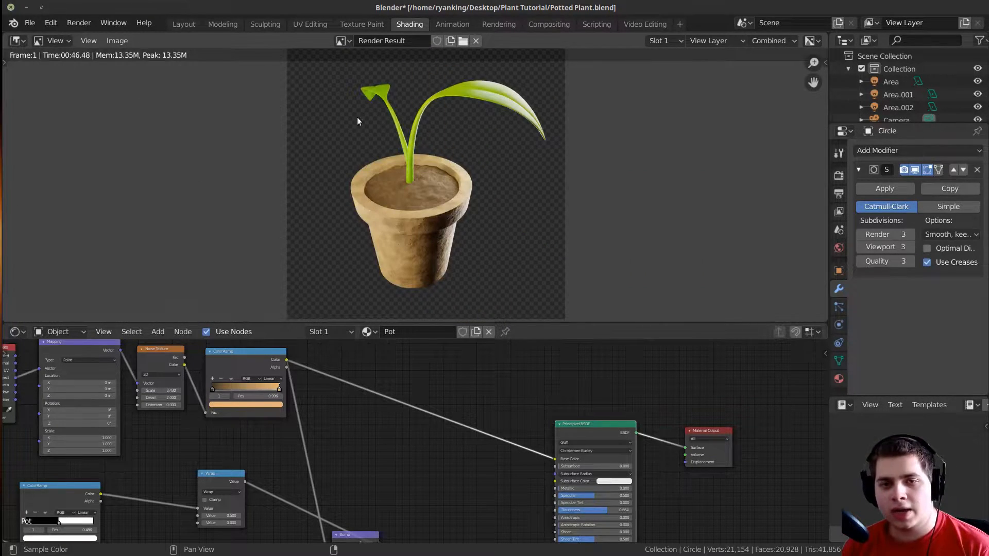
pyautogui.moveTo(354, 124); pyautogui.dragTo(345, 135, button='middle')
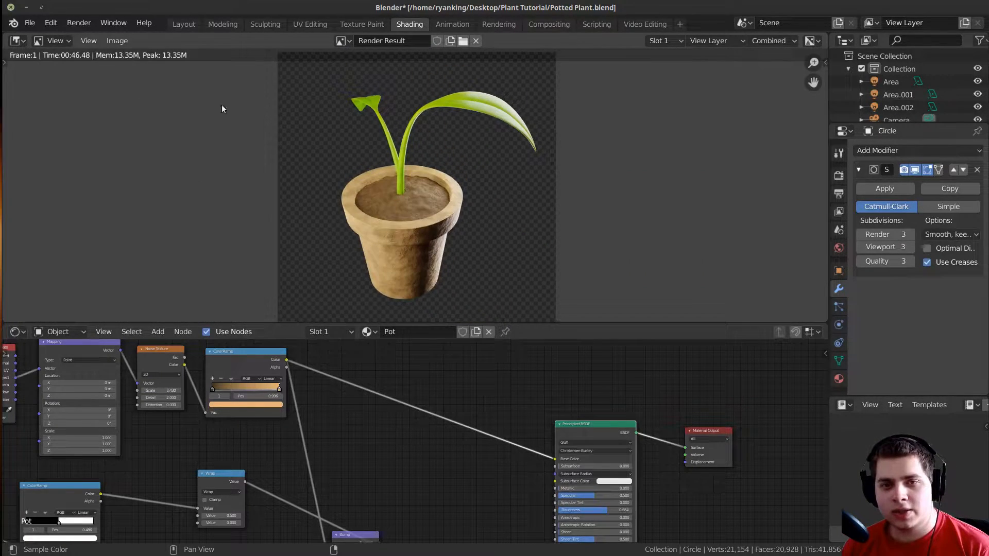
# Open the Compositing workspace, enable nodes, and move the Render Layers node away from the Composite node.
pyautogui.click(553, 23)
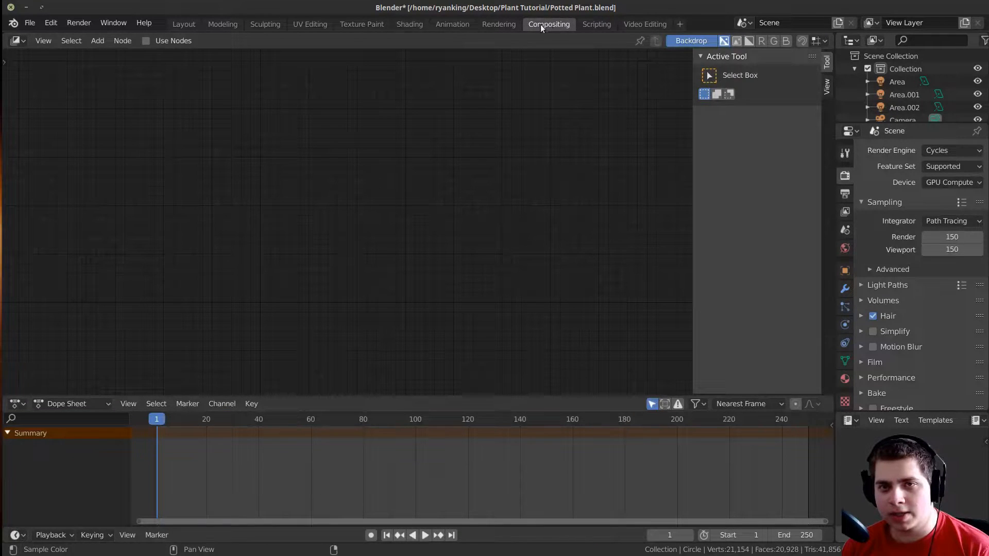
pyautogui.click(147, 42)
pyautogui.moveTo(394, 138); pyautogui.dragTo(301, 220, button='middle')
pyautogui.click(301, 219)
pyautogui.moveTo(251, 211); pyautogui.dragTo(211, 211)
pyautogui.moveTo(316, 193); pyautogui.dragTo(333, 195, button='middle')
# Insert an Alpha Over node between Render Layers and Composite, with the render linked to its second image input.
pyautogui.hotkey('shift', 'a')
pyautogui.click(342, 180)
pyautogui.write('al')
pyautogui.click(366, 215)
pyautogui.click(340, 321)
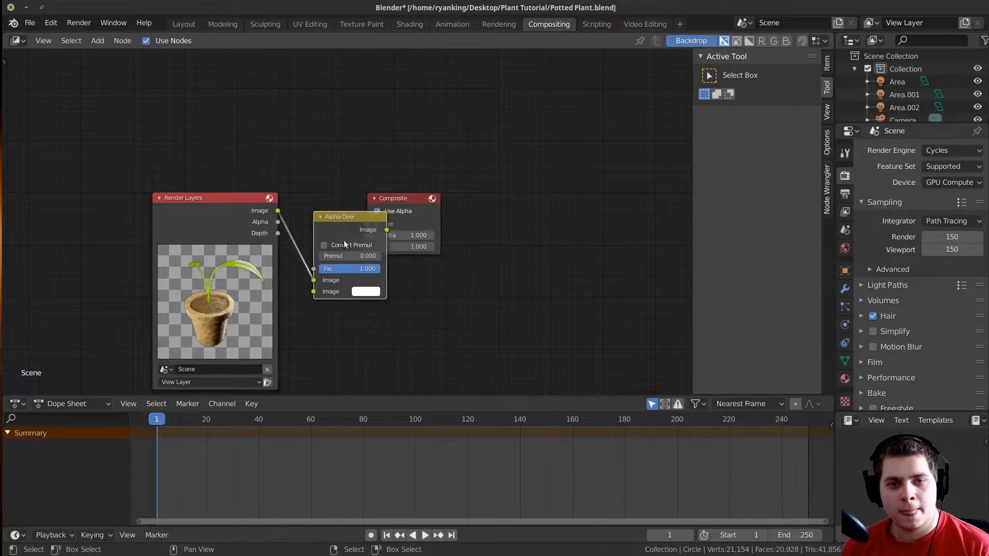
pyautogui.moveTo(320, 280); pyautogui.dragTo(355, 292)
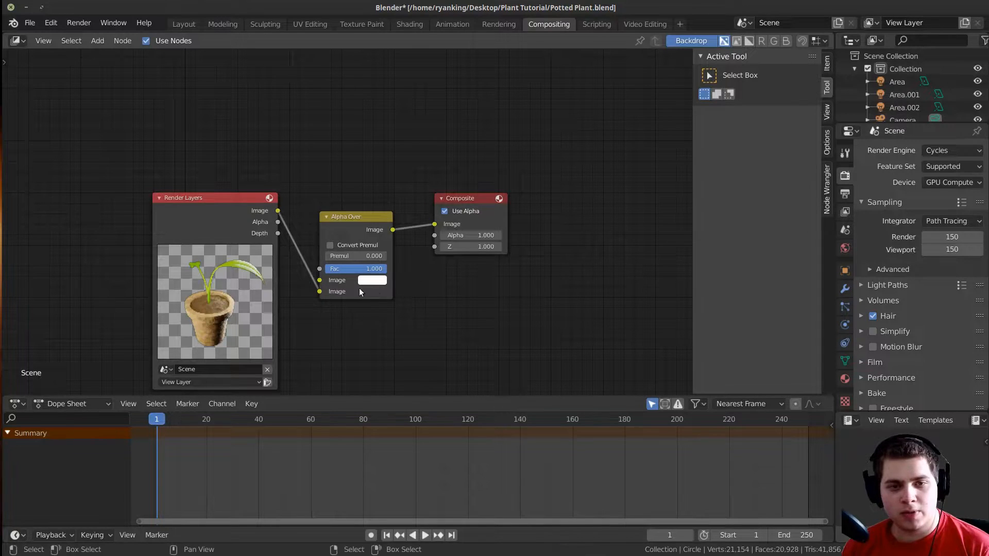
# Set the Alpha Over node's background image colour to a light grey with a value of 0.826.
pyautogui.click(378, 279)
pyautogui.click(447, 150)
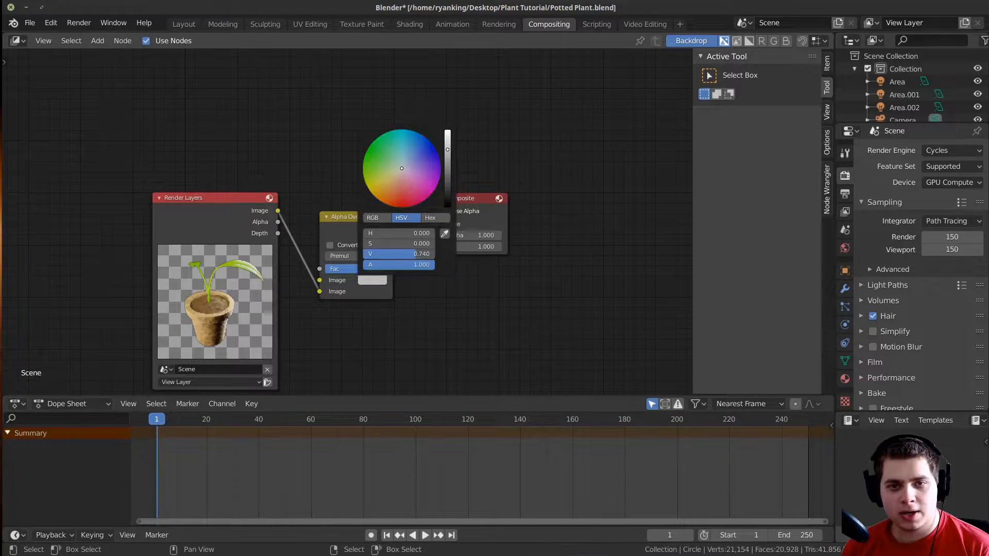
pyautogui.click(447, 143)
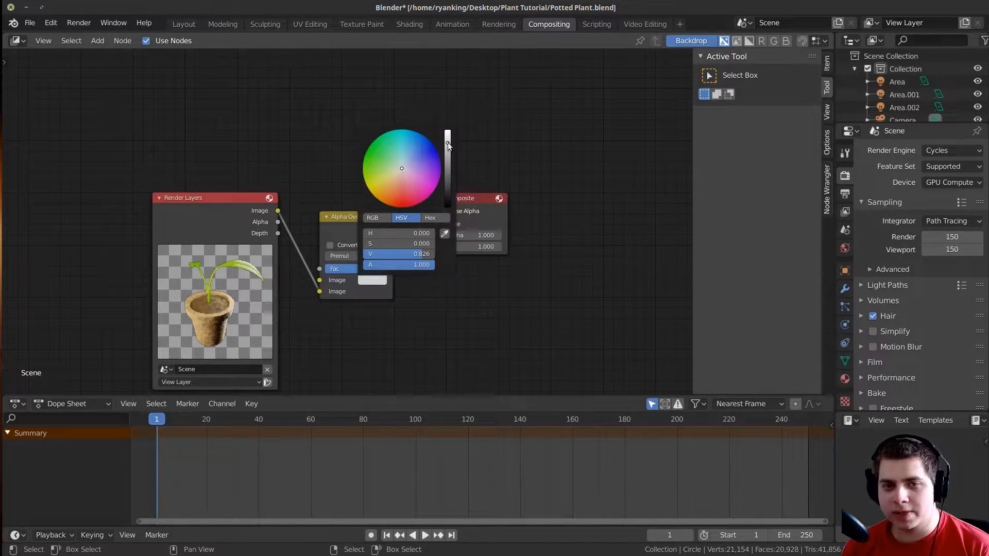
# Preview the Alpha Over output through a Viewer node, shrink the backdrop to show the whole image, and hide the sidebar.
pyautogui.moveTo(355, 206); pyautogui.dragTo(544, 199, button='middle')
pyautogui.keyDown('ctrl'); pyautogui.keyDown('shift'); pyautogui.click(360, 231); pyautogui.keyUp('shift'); pyautogui.keyUp('ctrl')
pyautogui.moveTo(432, 186); pyautogui.dragTo(365, 211)
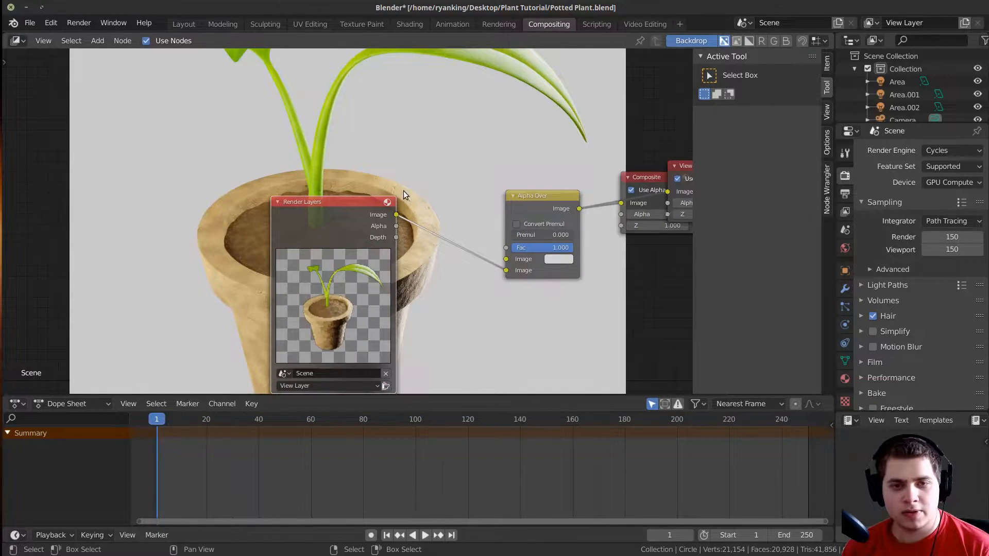
pyautogui.moveTo(478, 195); pyautogui.dragTo(412, 205, button='middle')
pyautogui.press('v')
pyautogui.press('v')
pyautogui.press('v')
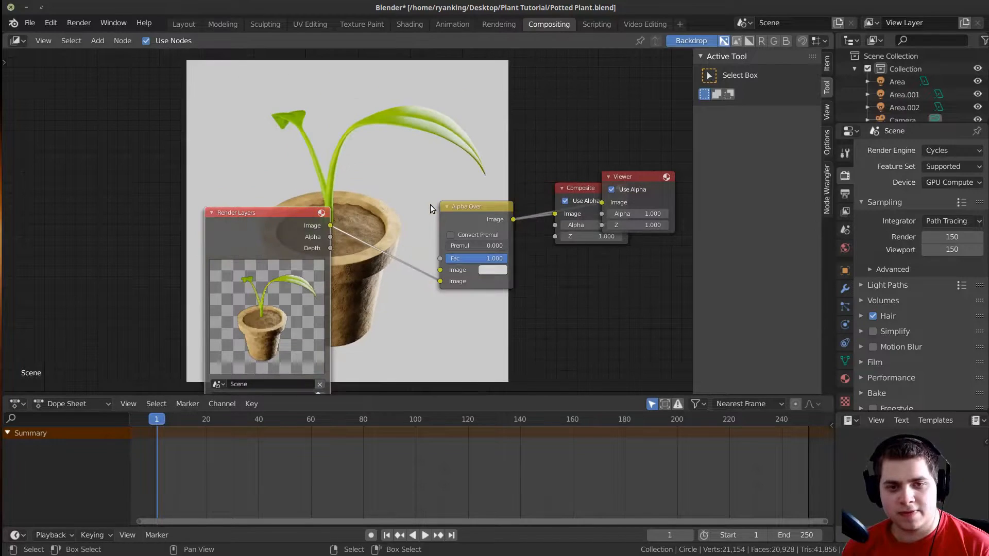
pyautogui.moveTo(329, 183); pyautogui.dragTo(449, 146, button='middle')
pyautogui.press('n')
# Insert a Denoise node between Render Layers and Alpha Over, and space out the nodes.
pyautogui.scroll(1, 450, 147)
pyautogui.moveTo(508, 120); pyautogui.dragTo(611, 113, button='middle')
pyautogui.moveTo(470, 132); pyautogui.dragTo(355, 147, button='middle')
pyautogui.hotkey('shift', 'a')
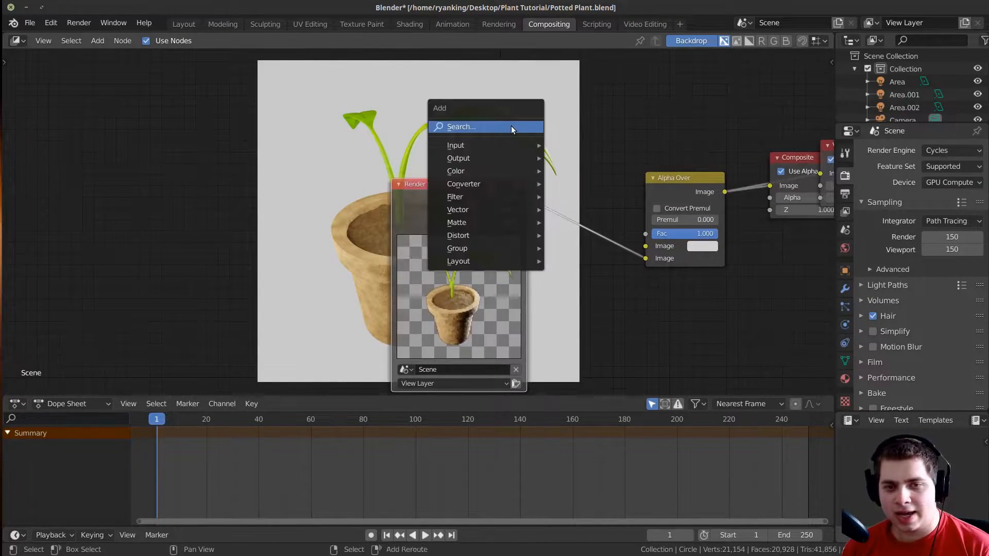
pyautogui.click(513, 128)
pyautogui.write('deno')
pyautogui.press('Return')
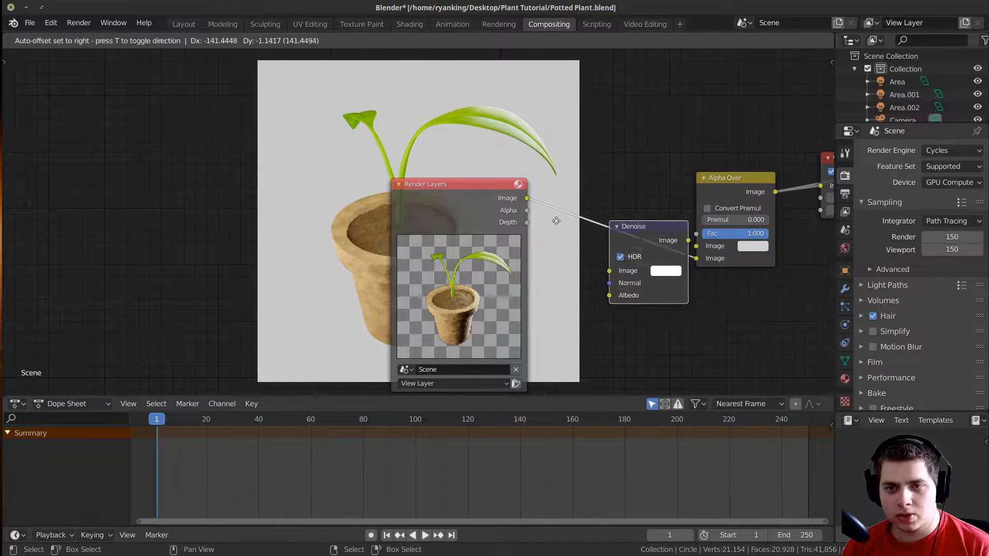
pyautogui.click(626, 219)
pyautogui.moveTo(239, 213); pyautogui.dragTo(369, 284, button='middle')
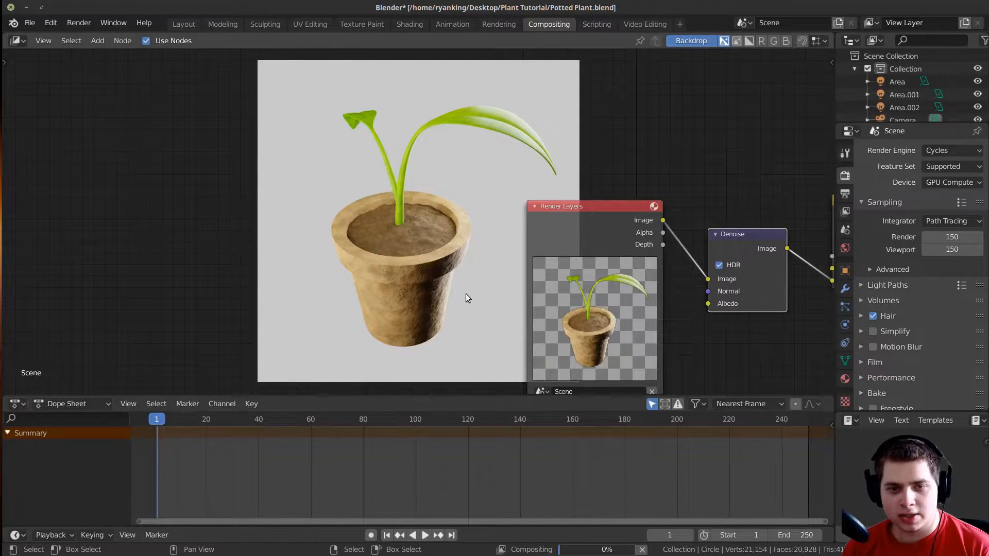
pyautogui.moveTo(464, 294); pyautogui.dragTo(438, 276, button='middle')
pyautogui.moveTo(544, 213); pyautogui.dragTo(559, 216)
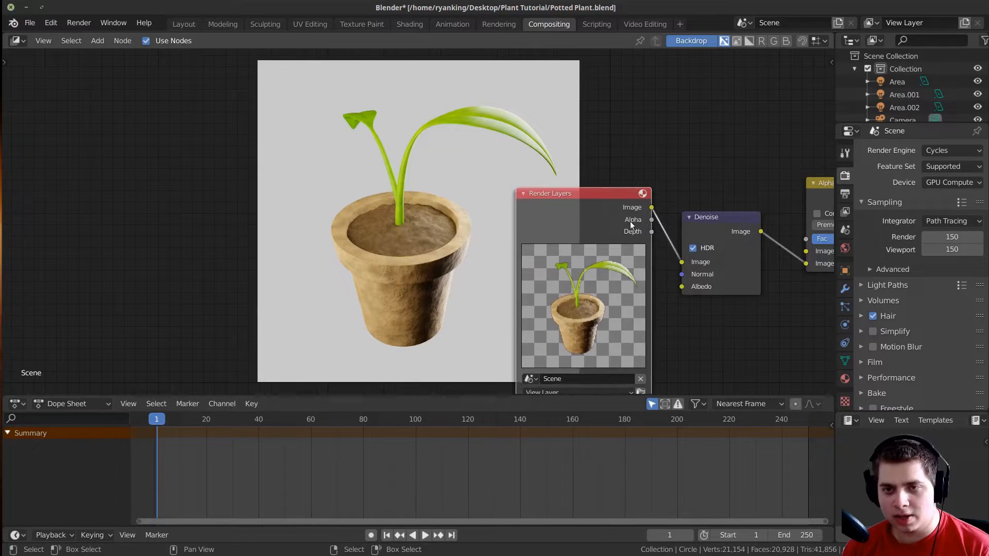
pyautogui.moveTo(701, 218); pyautogui.dragTo(720, 208)
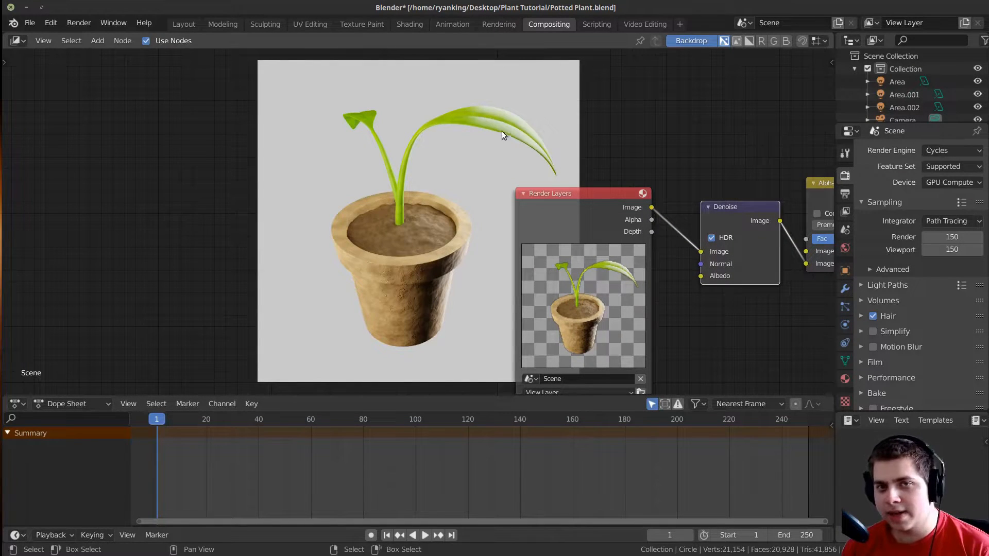
# Open the render result and switch the displayed image to the Viewer Node.
pyautogui.moveTo(497, 131); pyautogui.dragTo(432, 135, button='middle')
pyautogui.press('F11')
pyautogui.scroll(-1, 401, 101)
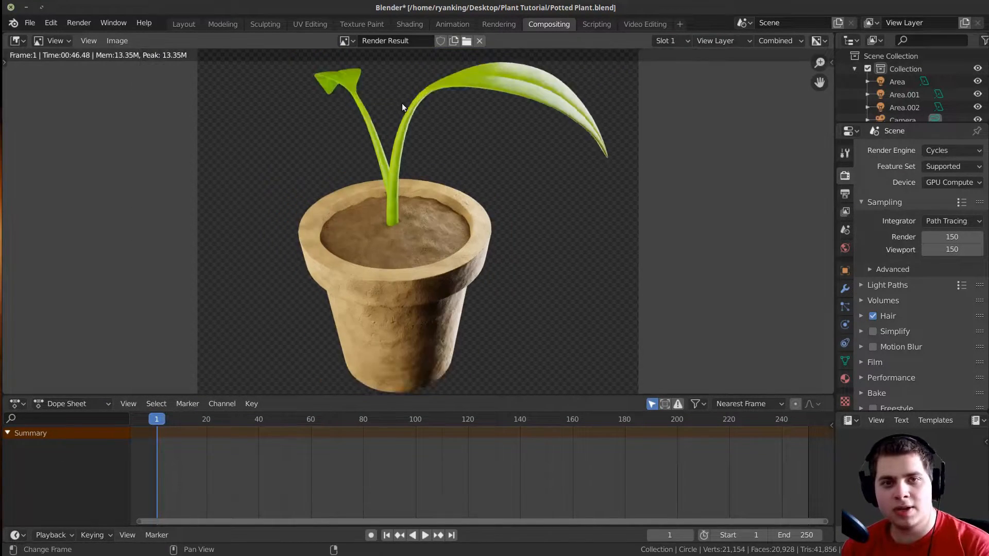
pyautogui.scroll(-1, 375, 70)
pyautogui.click(344, 41)
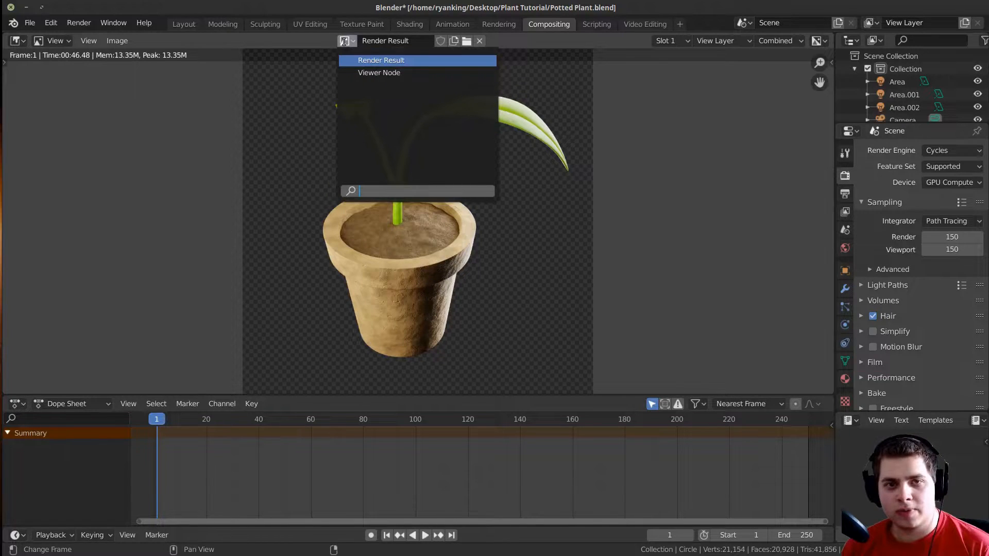
pyautogui.click(381, 72)
pyautogui.scroll(2, 488, 286)
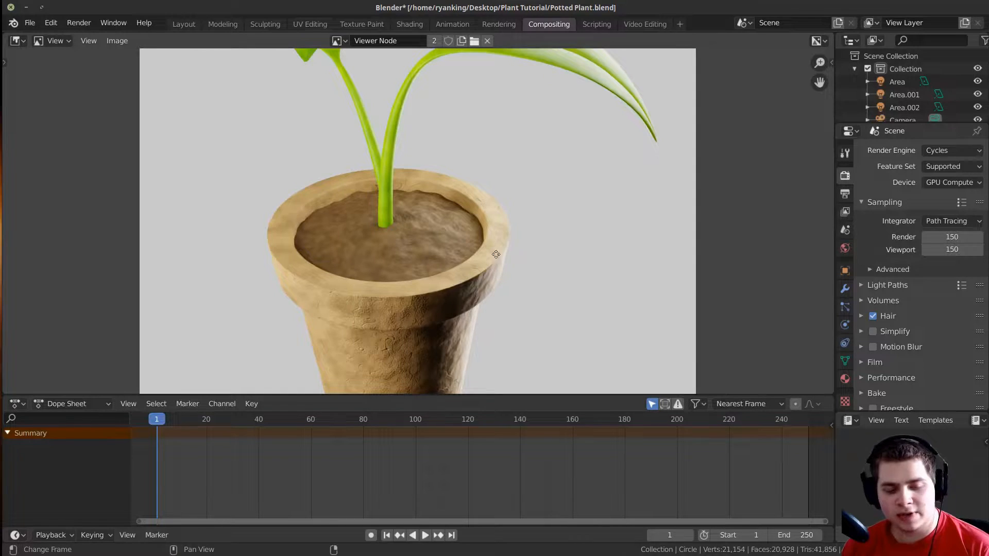
# Examine the composited plant in a full-screen image view, and return to the compositing nodes.
pyautogui.moveTo(500, 267); pyautogui.dragTo(492, 269, button='middle')
pyautogui.hotkey('shift', 'alt', 's')
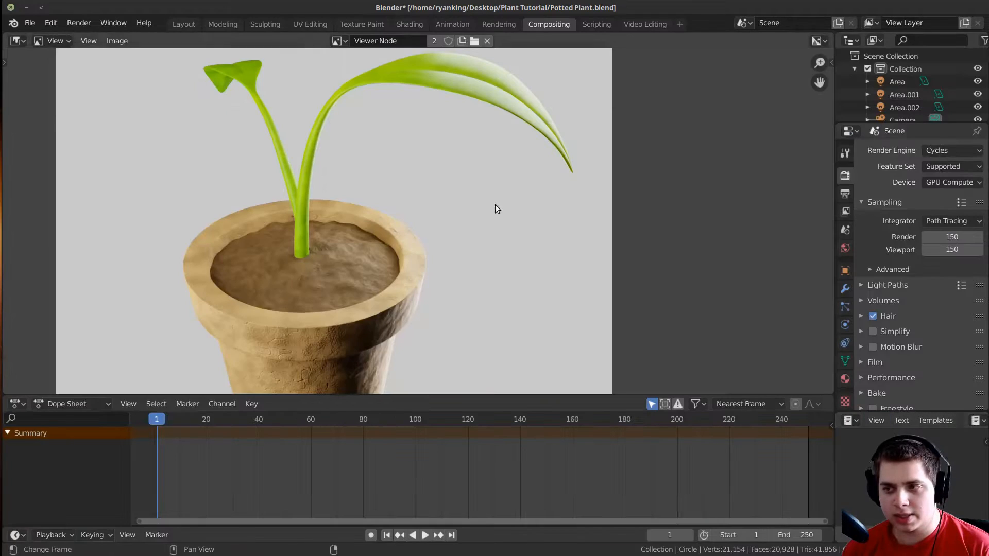
pyautogui.scroll(-2, 497, 210)
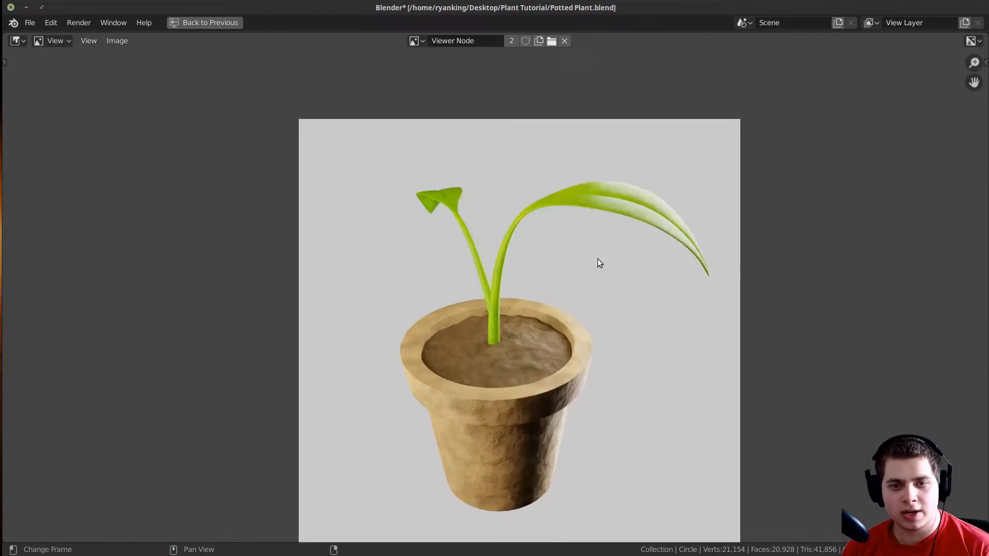
pyautogui.scroll(1, 597, 262)
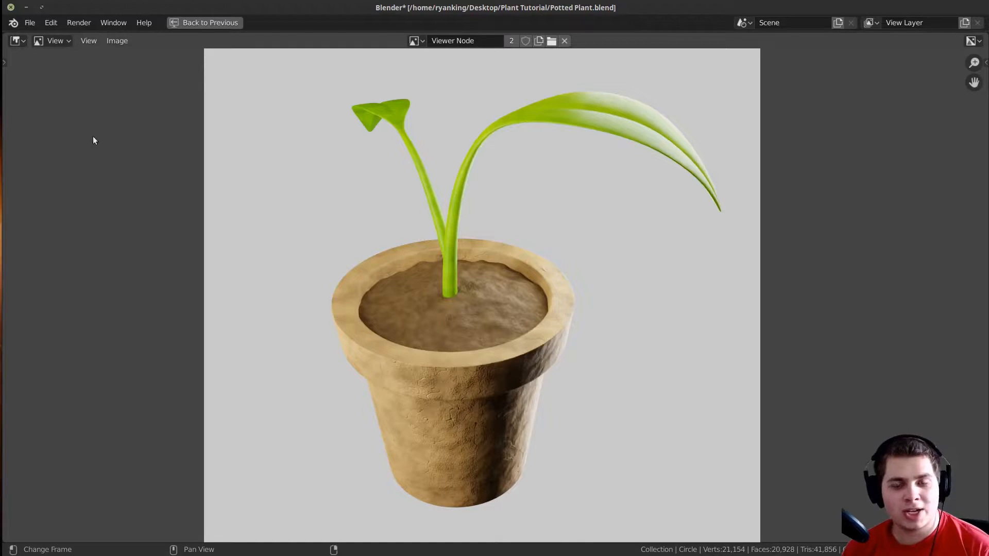
pyautogui.click(209, 23)
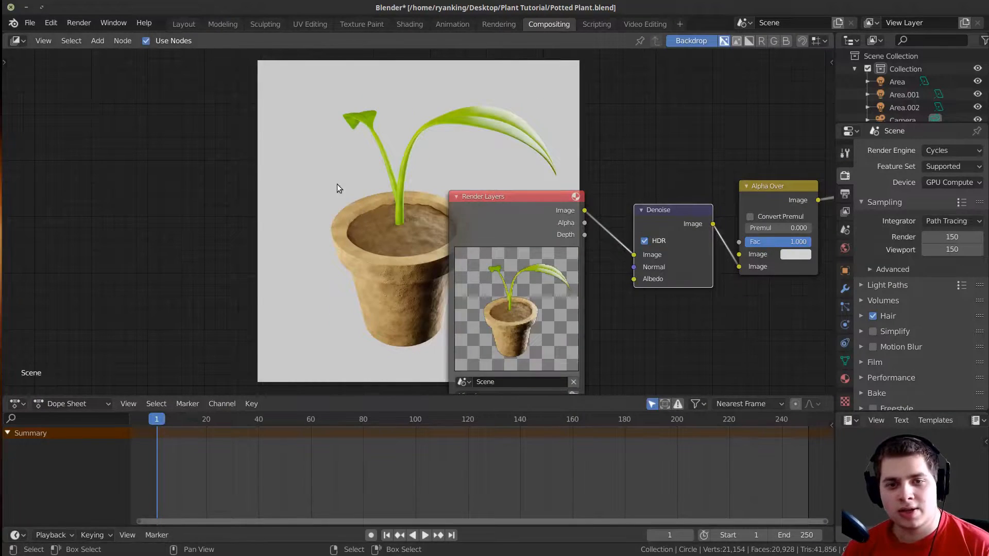
# Return to the Layout workspace and set the animation's end frame to 200.
pyautogui.click(175, 22)
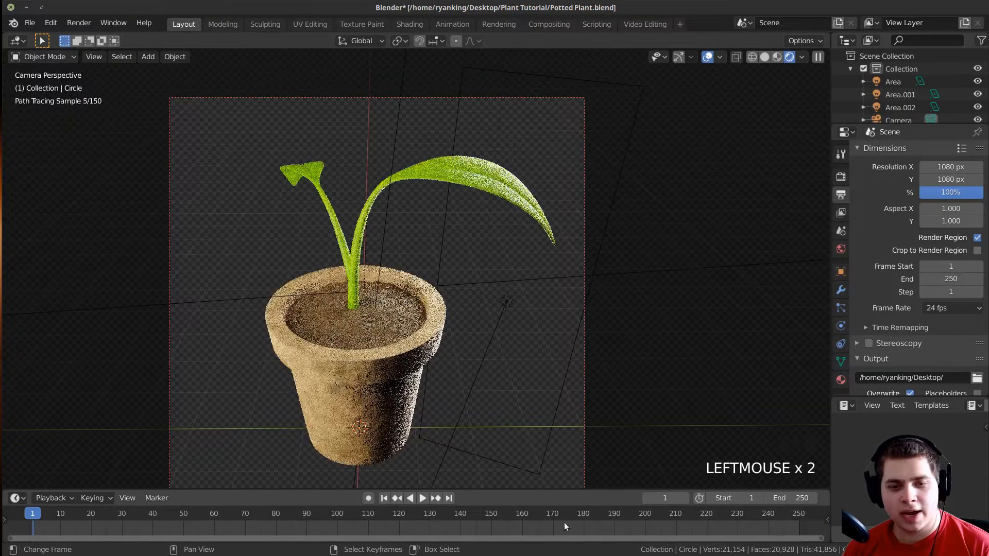
pyautogui.click(786, 498)
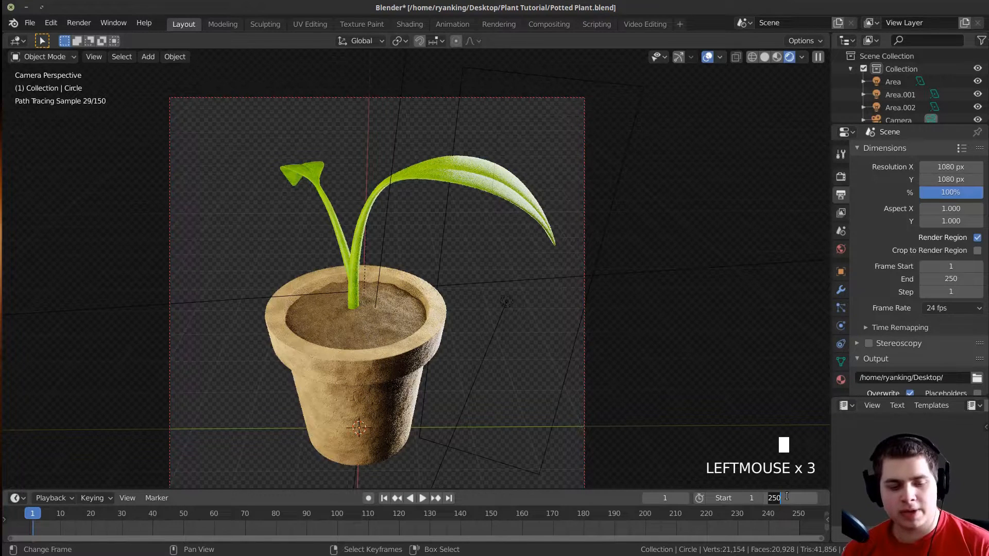
pyautogui.write('200')
pyautogui.press('Return')
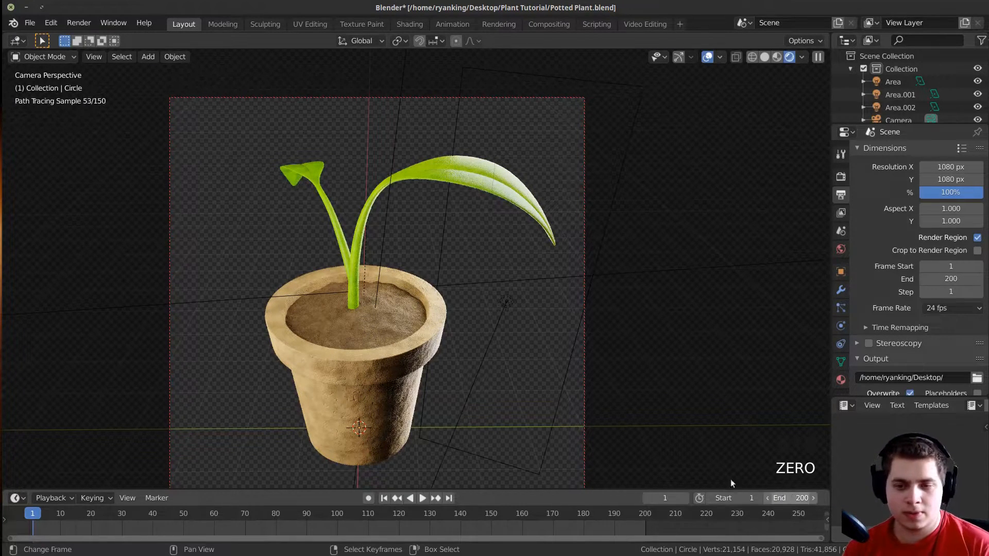
# Switch the viewport to solid shading, select the pot, and set its Z rotation to 0°.
pyautogui.press('z')
pyautogui.keyDown('shift'); pyautogui.moveTo(498, 355); pyautogui.dragTo(508, 314, button='middle'); pyautogui.keyUp('shift')
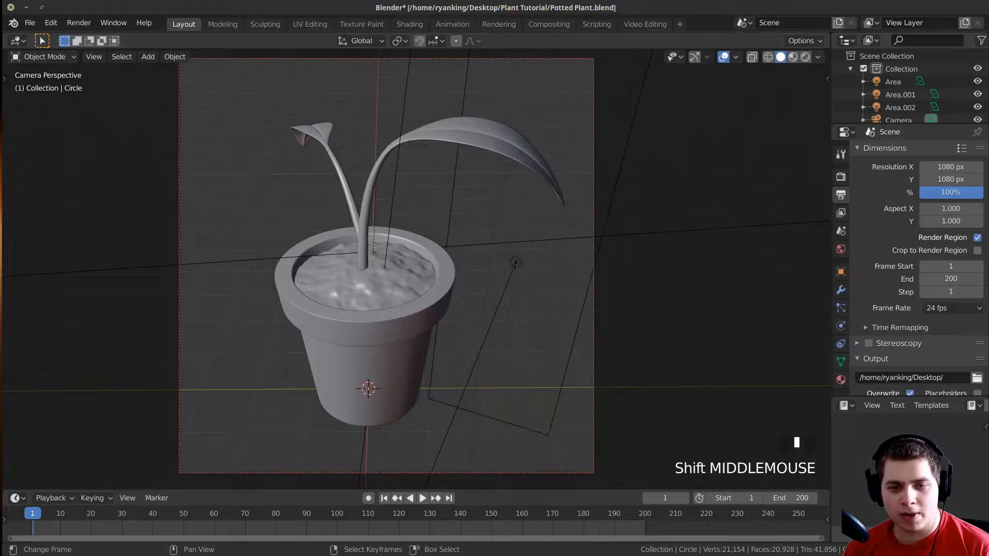
pyautogui.rightClick(374, 355)
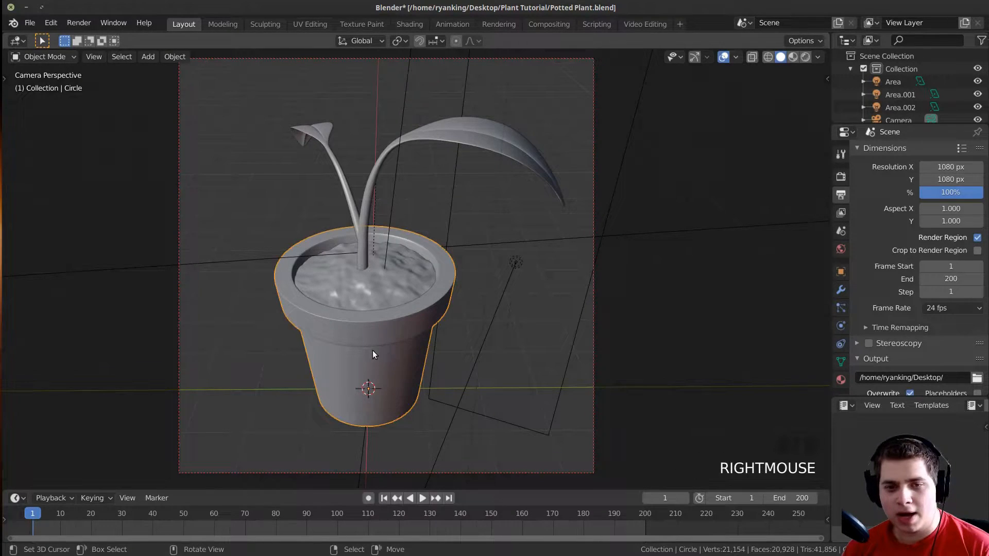
pyautogui.click(841, 273)
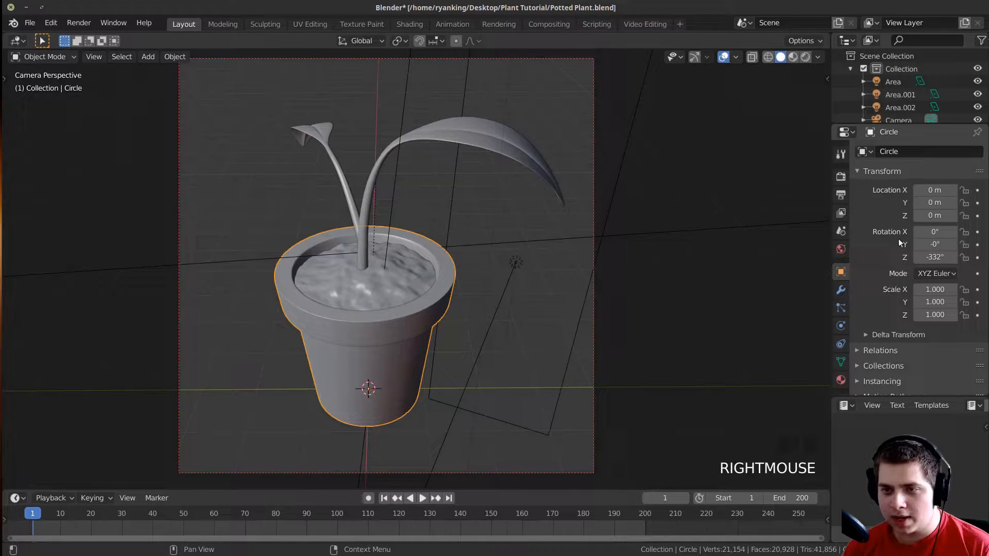
pyautogui.click(937, 257)
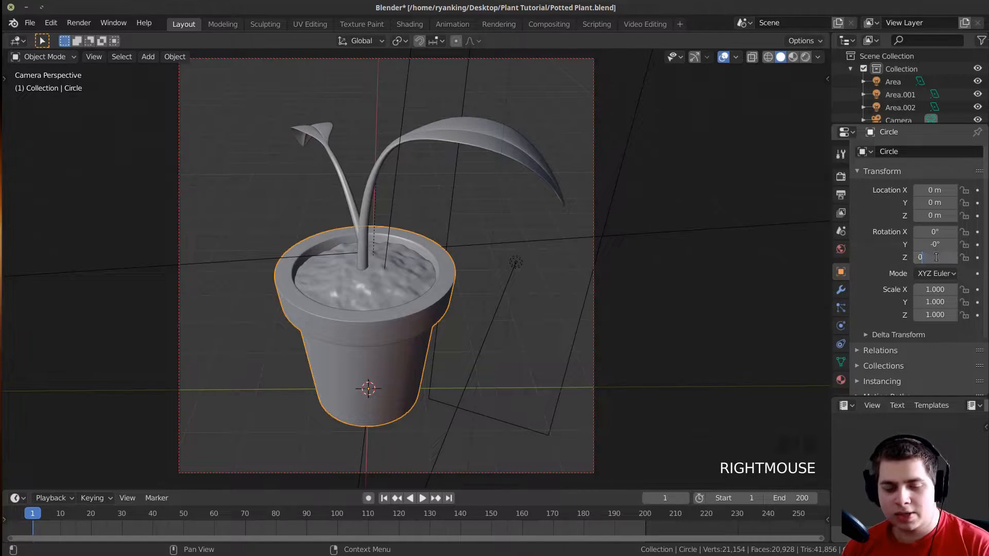
pyautogui.write('0')
pyautogui.press('Return')
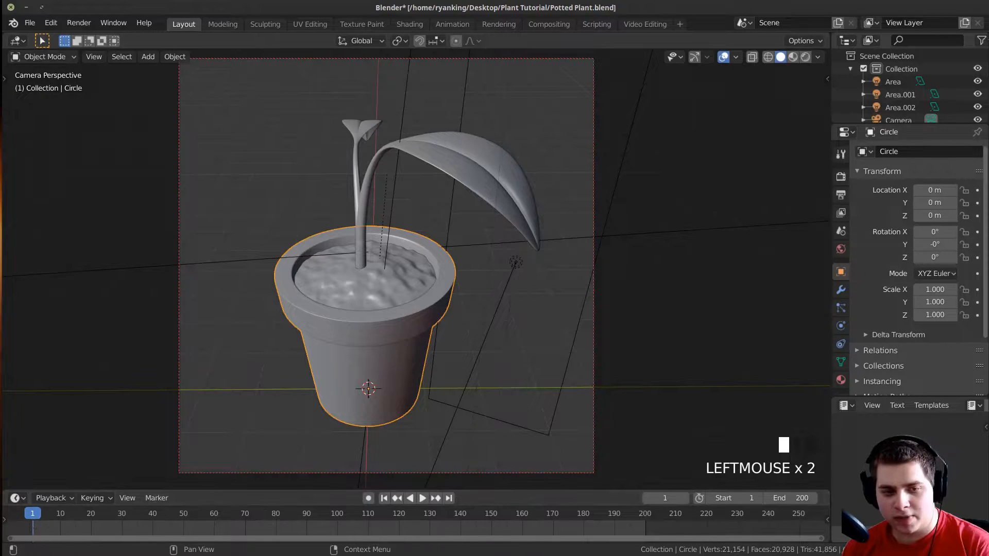
# Keyframe the pot's rotation at frame 1, and keyframe it at frame 201 with a Z rotation of 360°.
pyautogui.press('i')
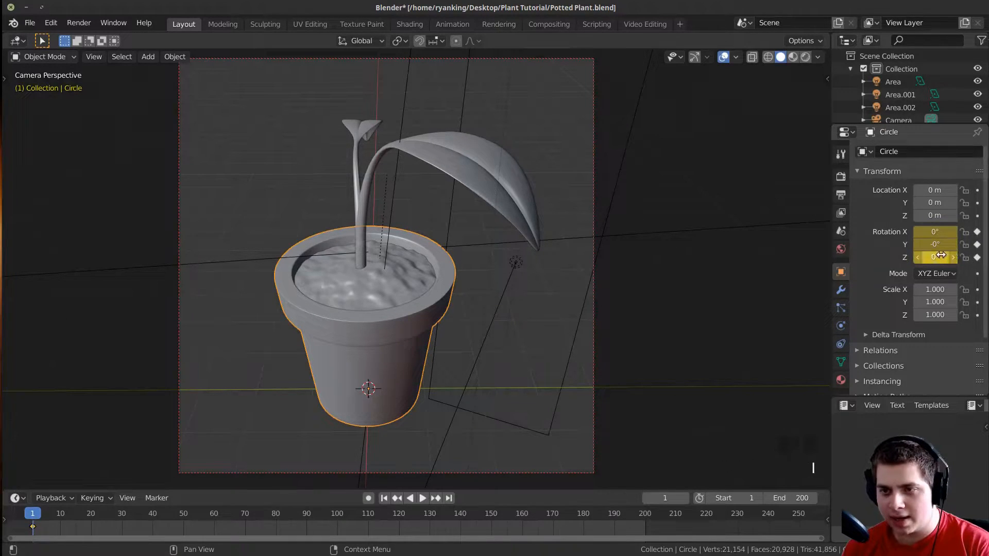
pyautogui.moveTo(28, 527); pyautogui.dragTo(643, 538)
pyautogui.press('Right')
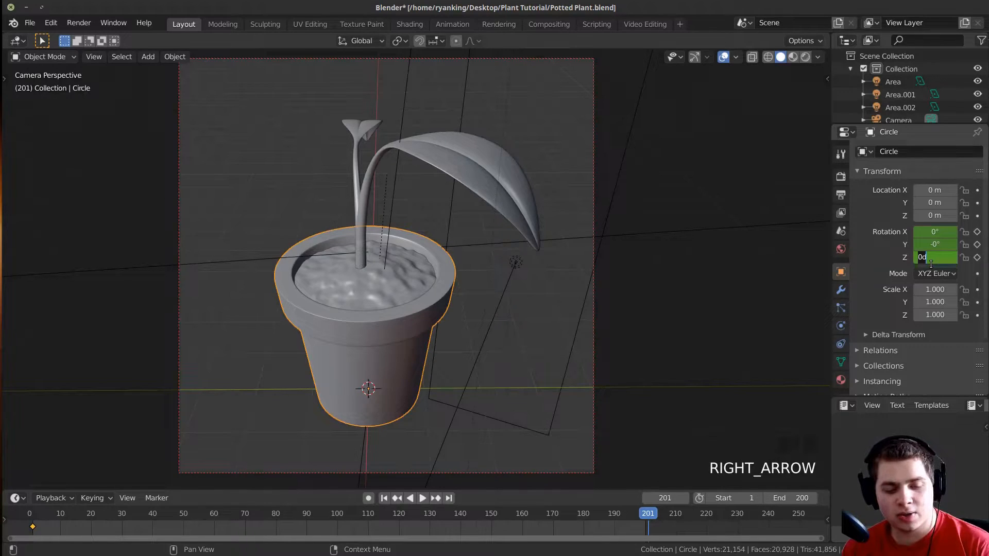
pyautogui.write('0')
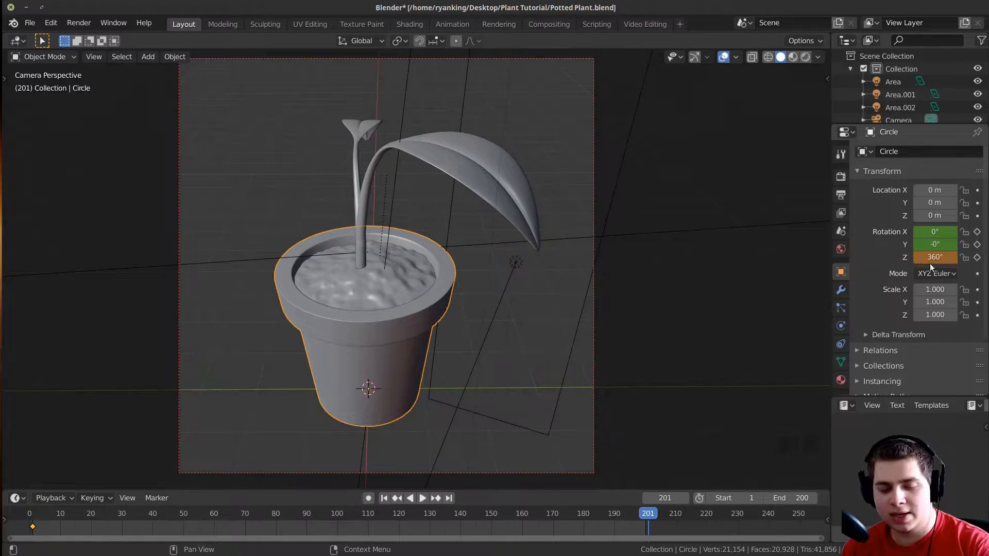
pyautogui.press('Return')
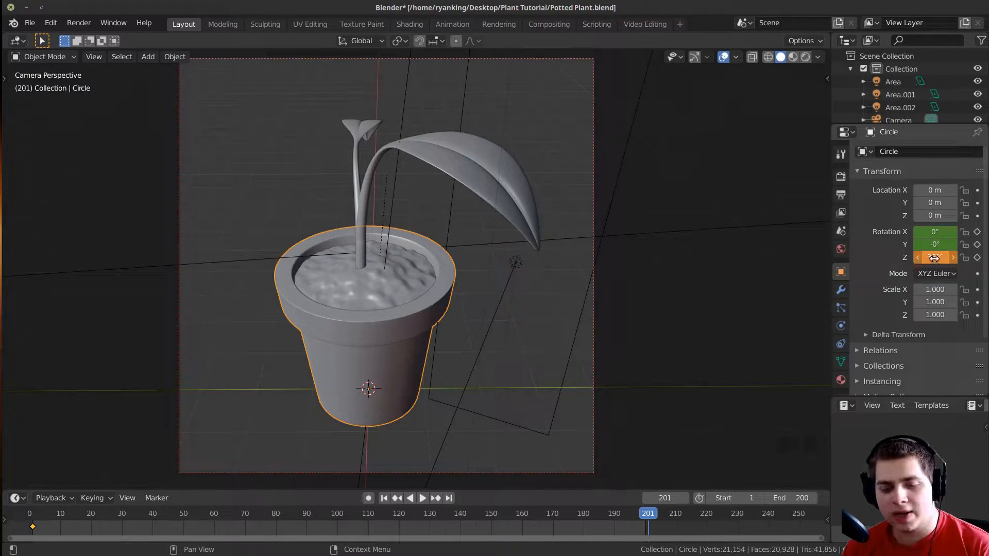
pyautogui.press('i')
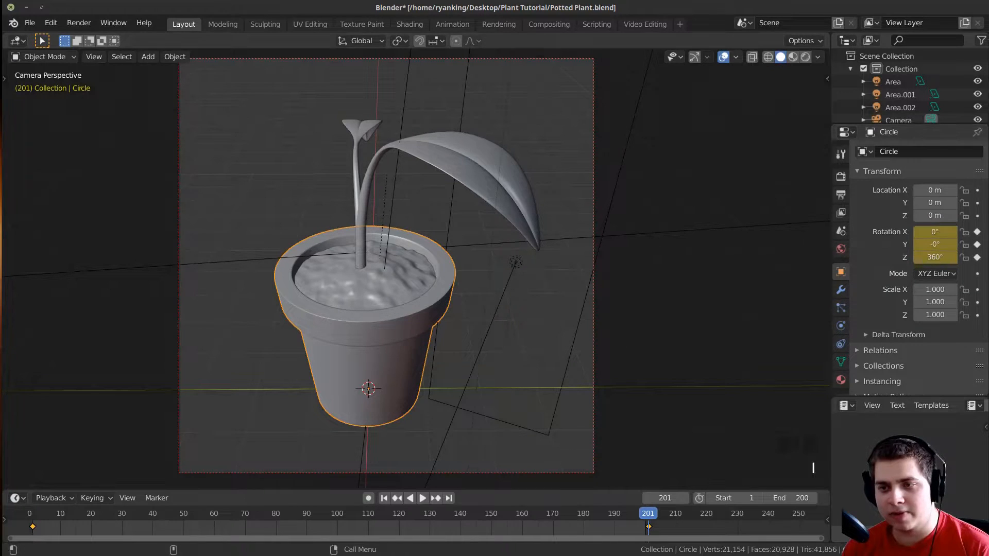
# Play the pot's rotation from frame 1 and examine how the motion loops around the last frames.
pyautogui.scroll(3, 647, 526)
pyautogui.moveTo(657, 524)
pyautogui.mouseDown()
pyautogui.moveTo(634, 521)
pyautogui.moveTo(651, 522)
pyautogui.mouseUp()
pyautogui.scroll(-2, 109, 535)
pyautogui.scroll(-1, 109, 538)
pyautogui.moveTo(72, 536); pyautogui.dragTo(375, 516, button='middle')
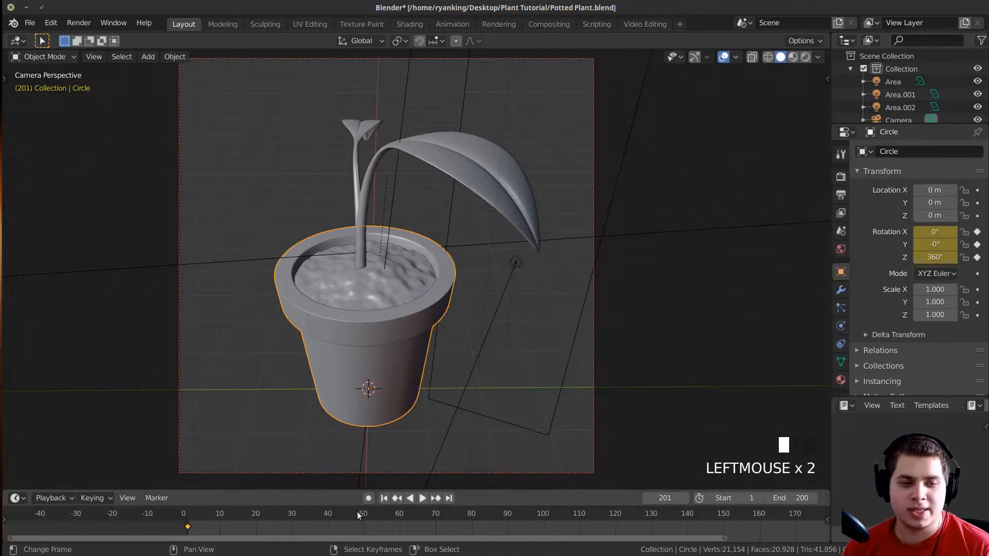
pyautogui.click(191, 536)
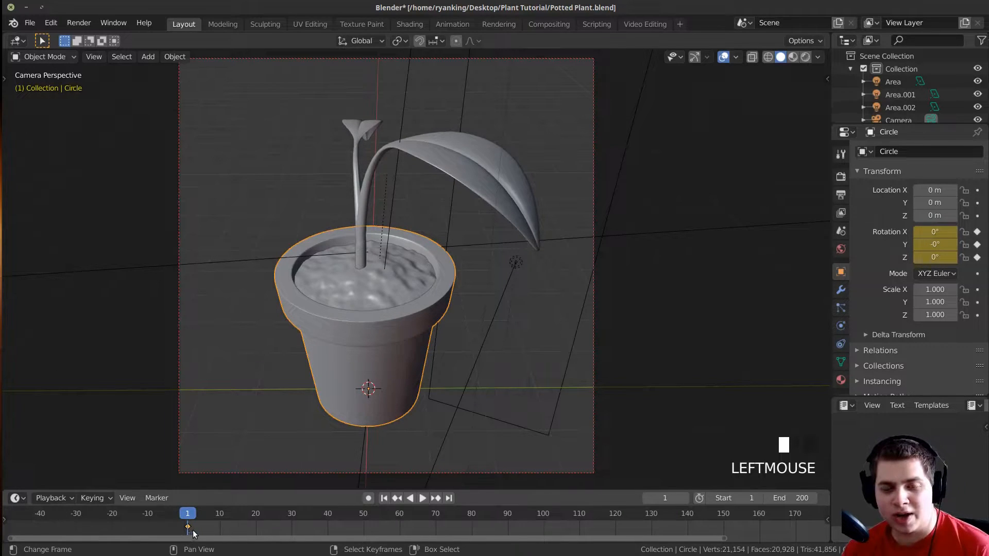
pyautogui.scroll(-3, 351, 515)
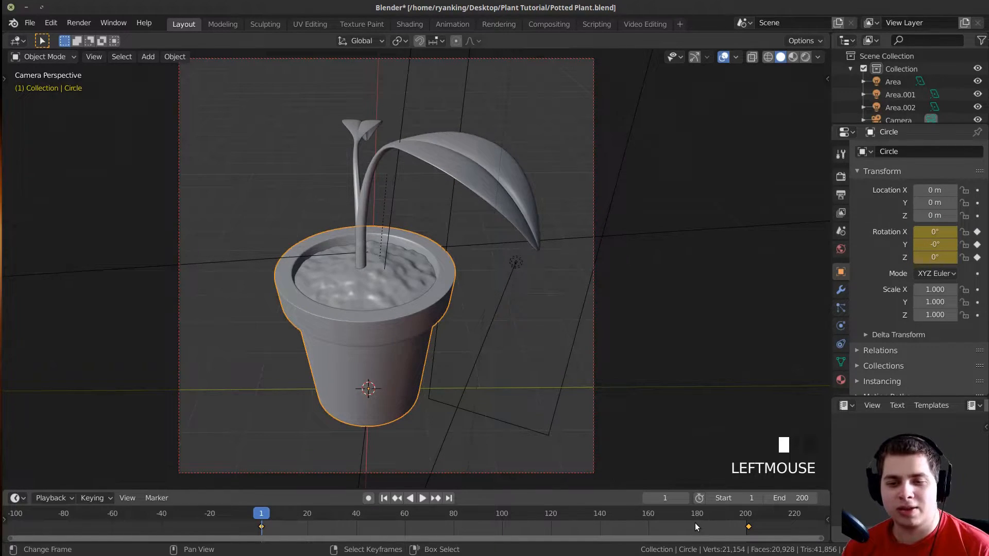
pyautogui.keyDown('ctrl'); pyautogui.scroll(-3, 693, 523); pyautogui.keyUp('ctrl')
pyautogui.press('space')
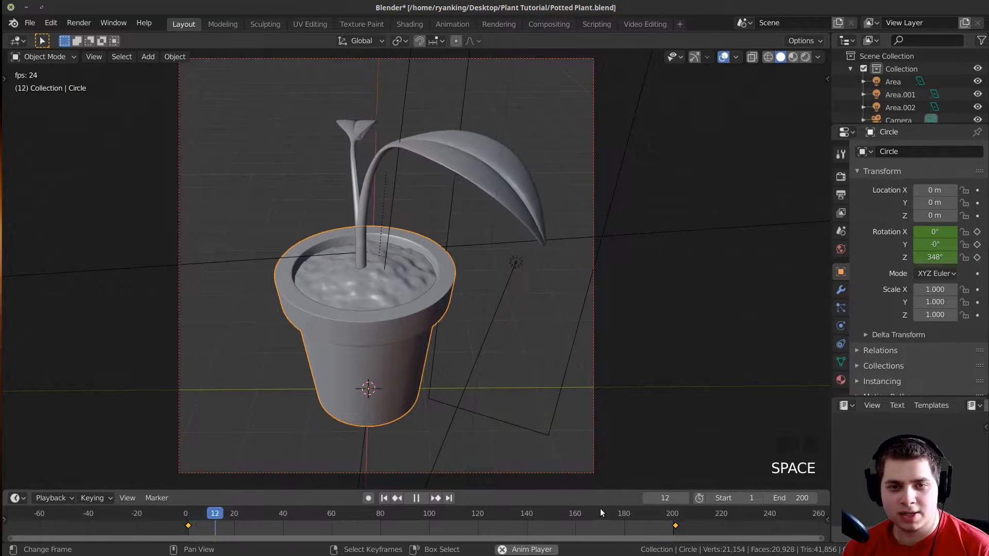
pyautogui.click(626, 520)
pyautogui.scroll(-2, 410, 281)
pyautogui.click(648, 520)
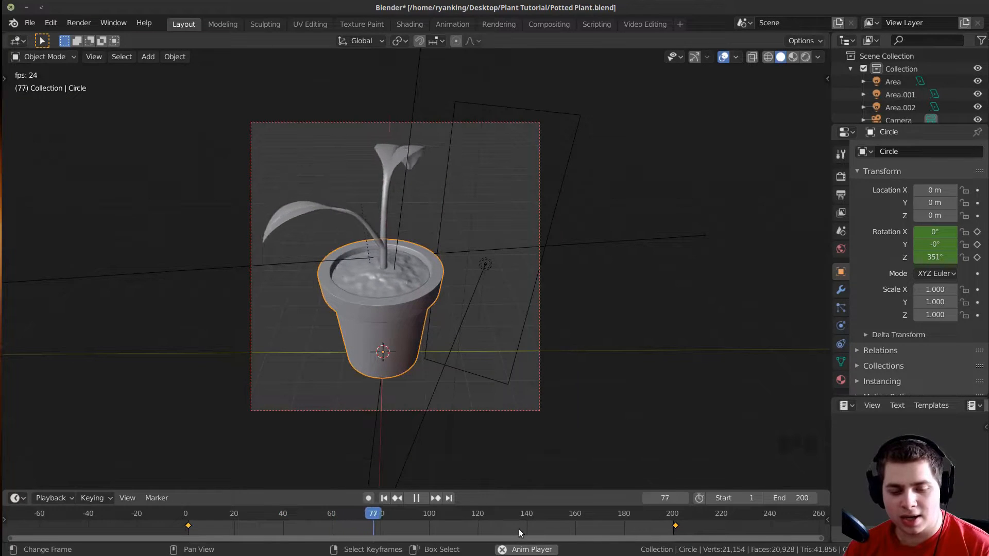
# Set the pot's keyframe interpolation to Linear and check the playback across the loop point.
pyautogui.press('t')
pyautogui.press('t')
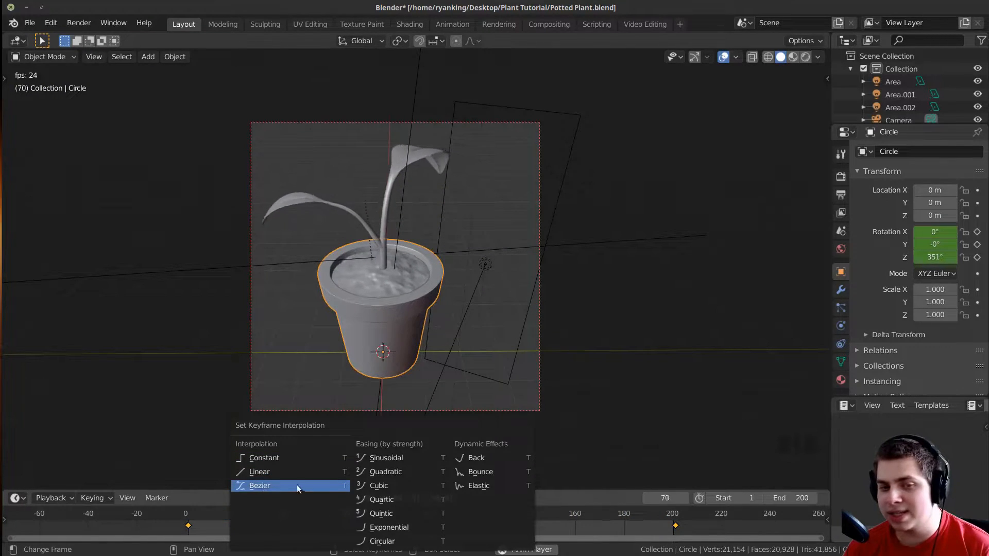
pyautogui.click(266, 474)
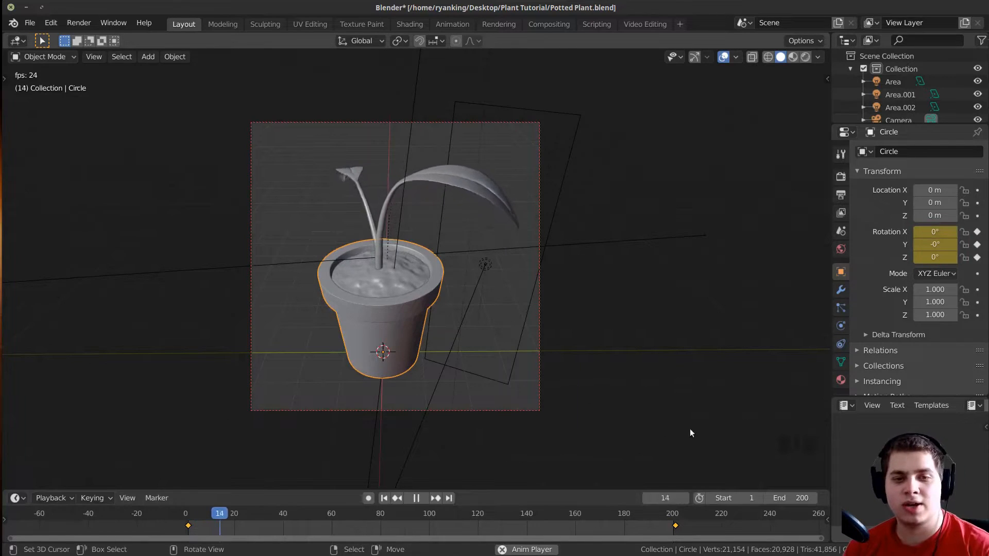
pyautogui.click(617, 519)
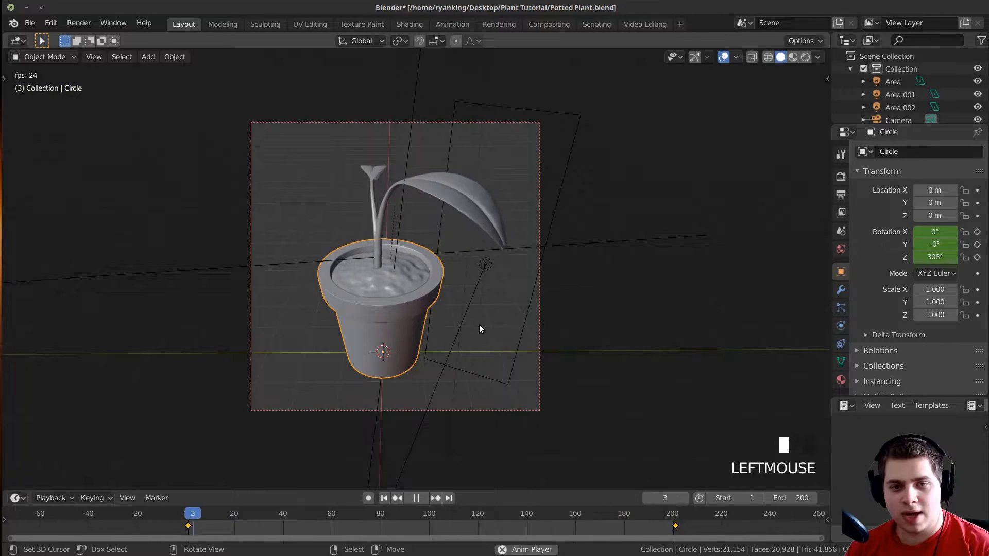
pyautogui.scroll(3, 473, 322)
pyautogui.scroll(1, 474, 324)
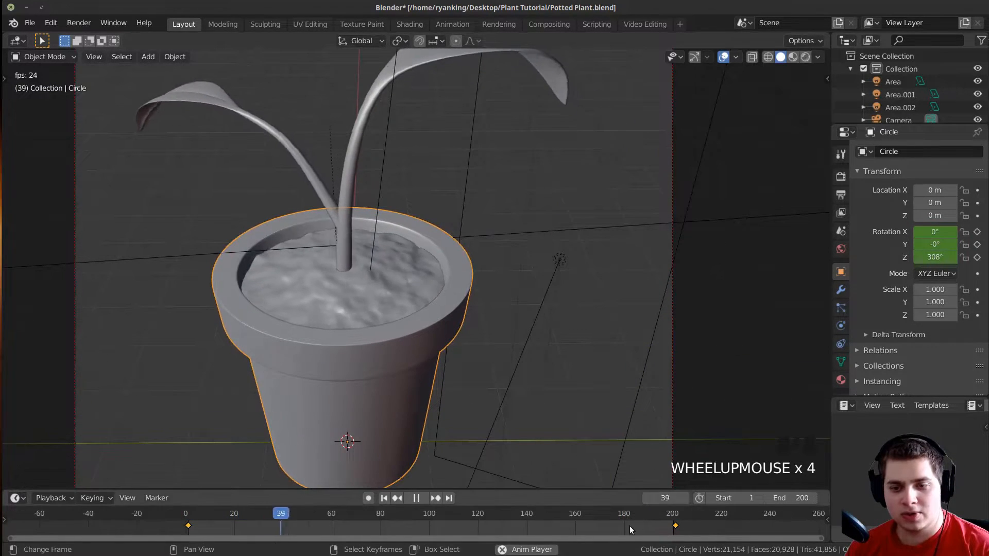
pyautogui.click(630, 526)
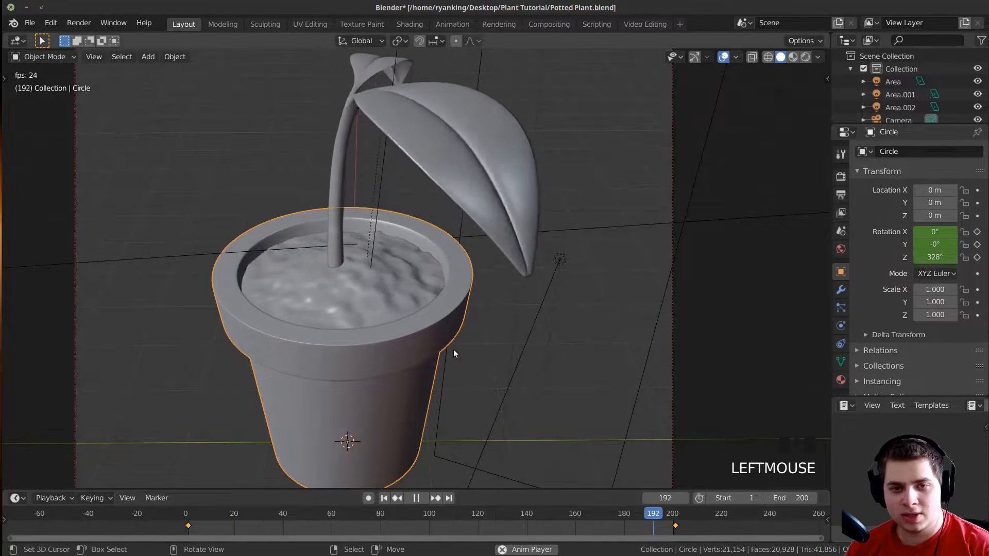
pyautogui.scroll(-3, 654, 296)
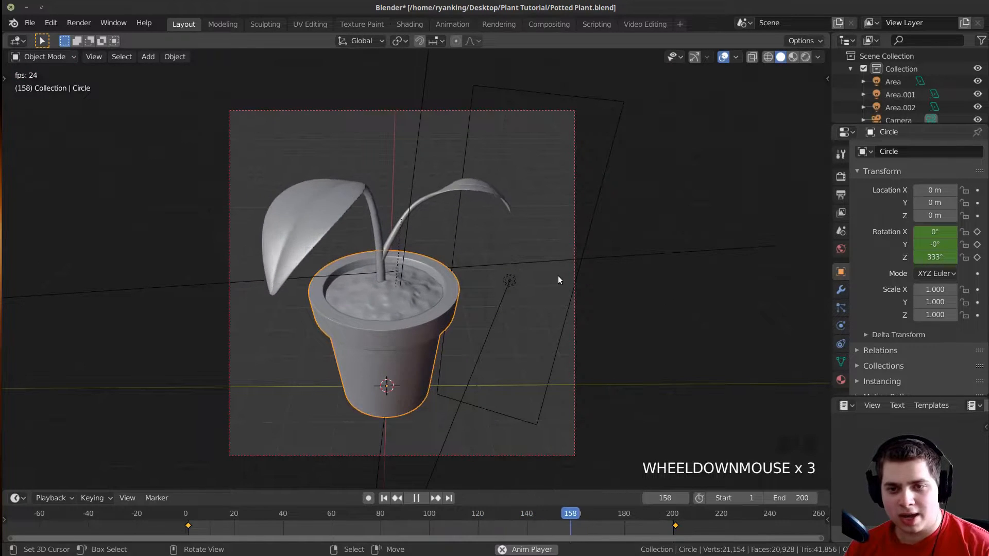
# Select the camera and move it to reframe the rotating plant within the camera view, and stop the playback.
pyautogui.rightClick(575, 272)
pyautogui.press('g')
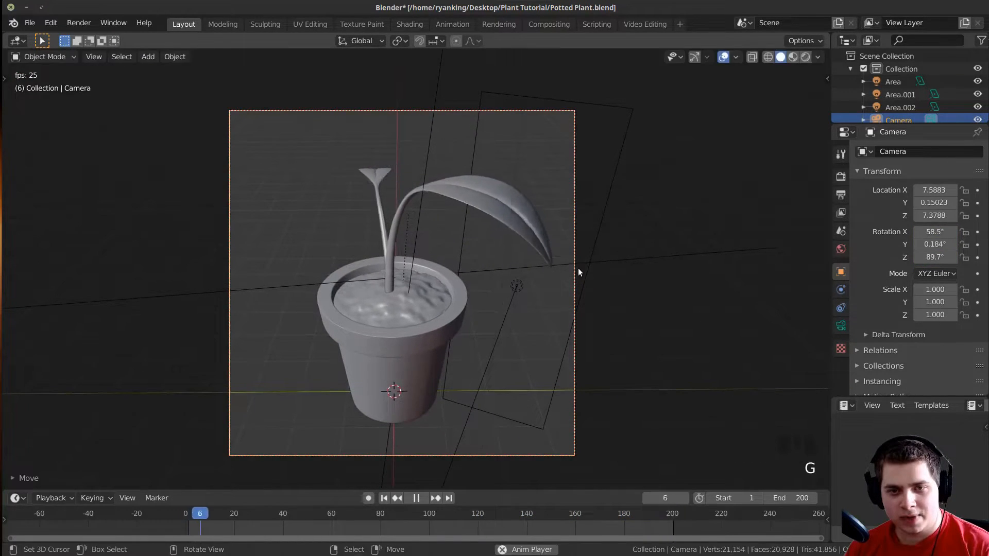
pyautogui.press('g')
pyautogui.press('g')
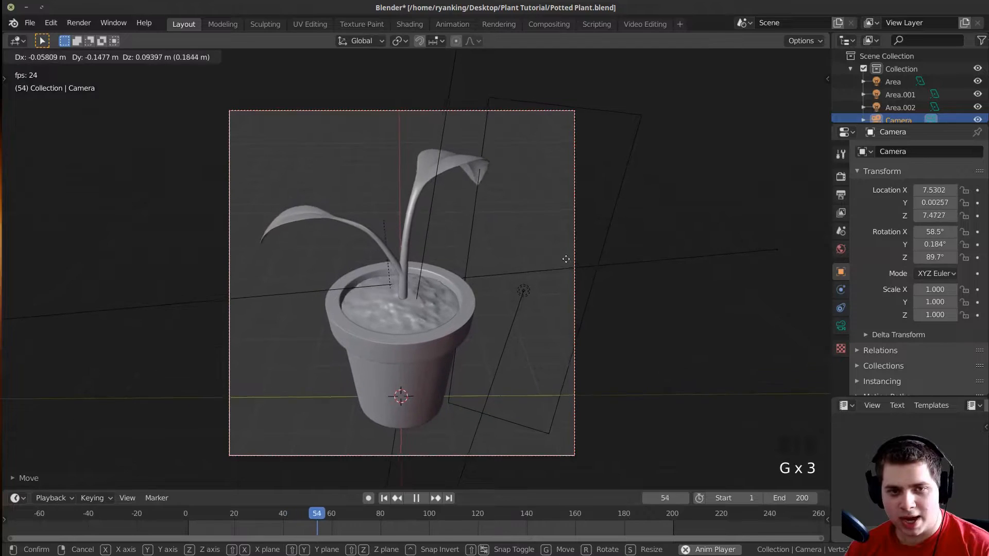
pyautogui.click(586, 258)
pyautogui.press('g')
pyautogui.click(512, 215)
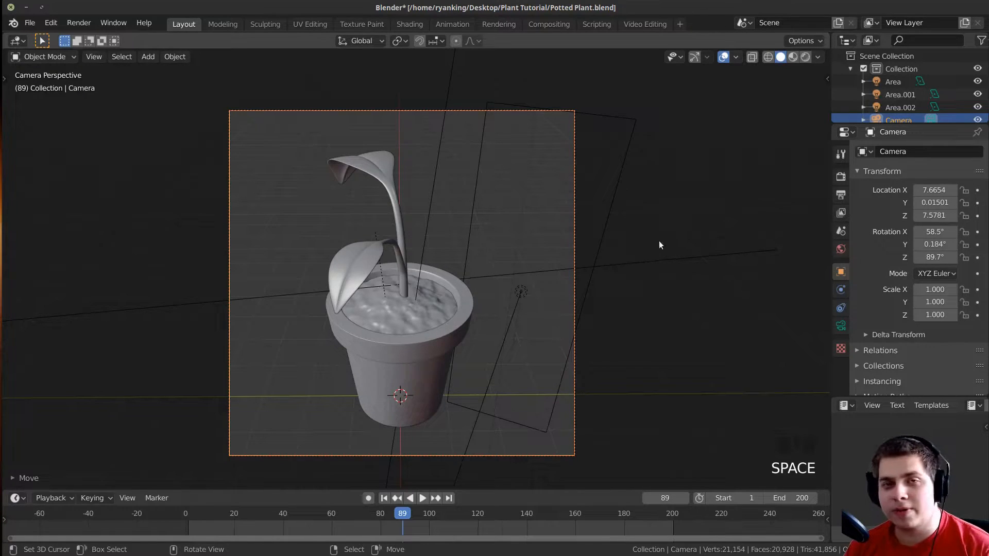
# Set the render output path to the frames folder on the Desktop.
pyautogui.click(841, 179)
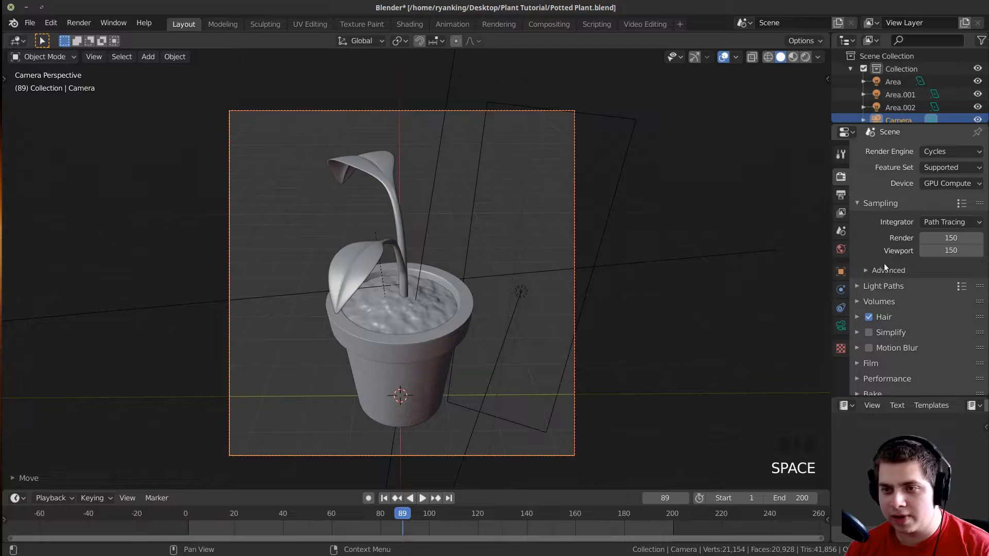
pyautogui.scroll(-4, 876, 248)
pyautogui.click(841, 196)
pyautogui.scroll(-5, 880, 277)
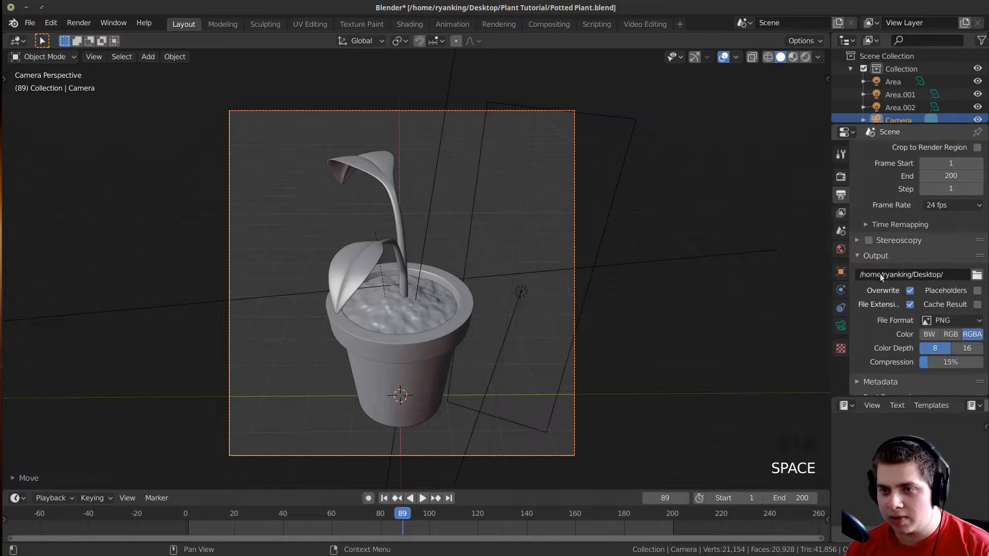
pyautogui.click(976, 276)
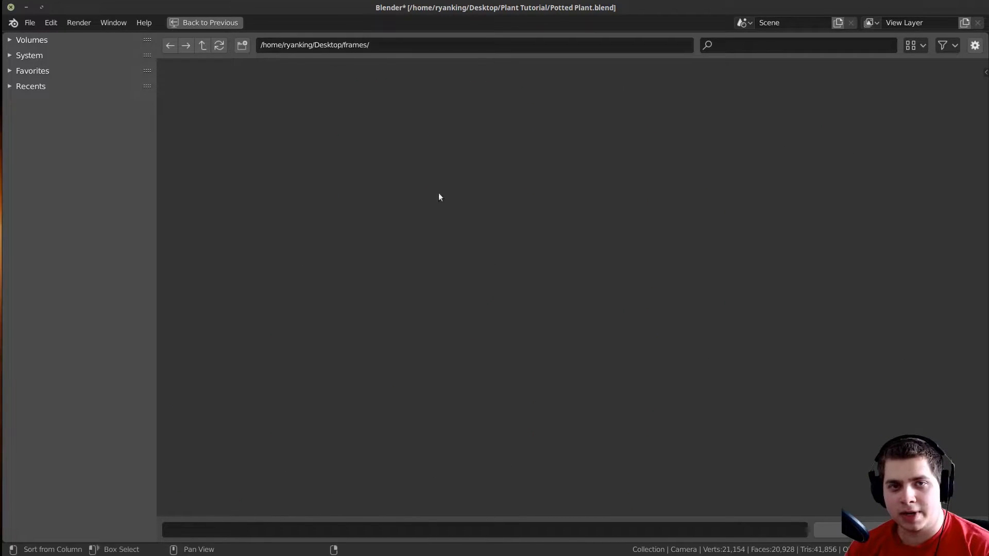
pyautogui.click(850, 530)
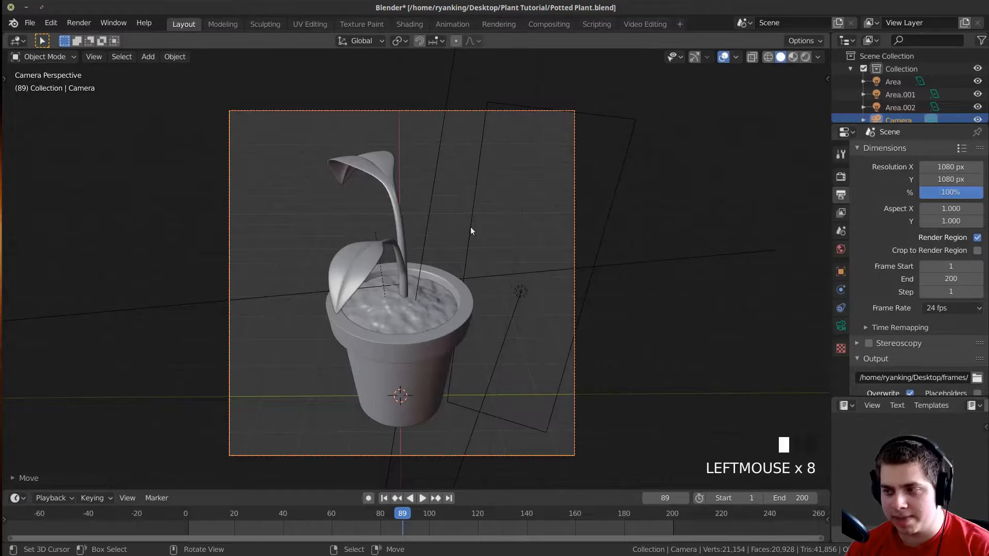
# Check the output file format options, keep PNG, and render the animation.
pyautogui.scroll(-5, 956, 325)
pyautogui.click(953, 321)
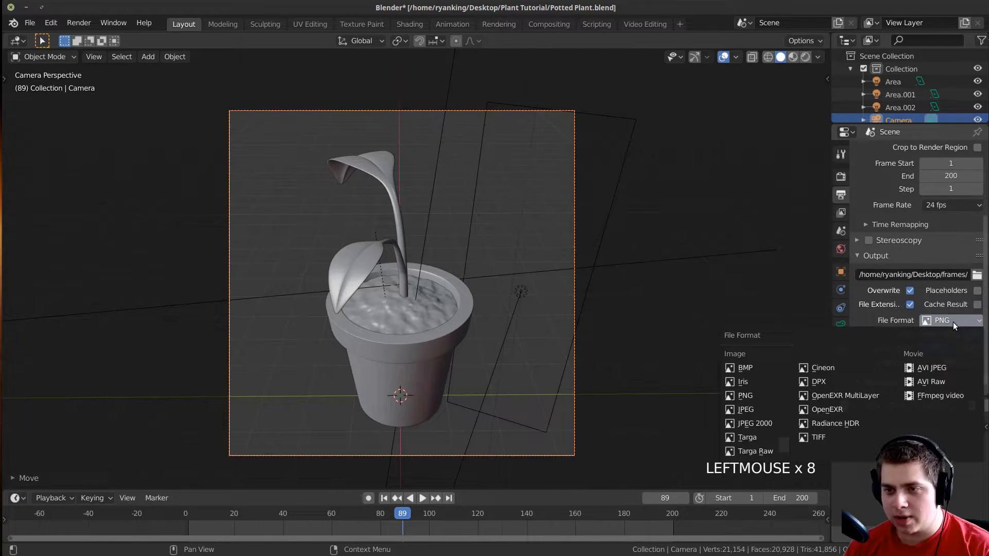
pyautogui.click(945, 321)
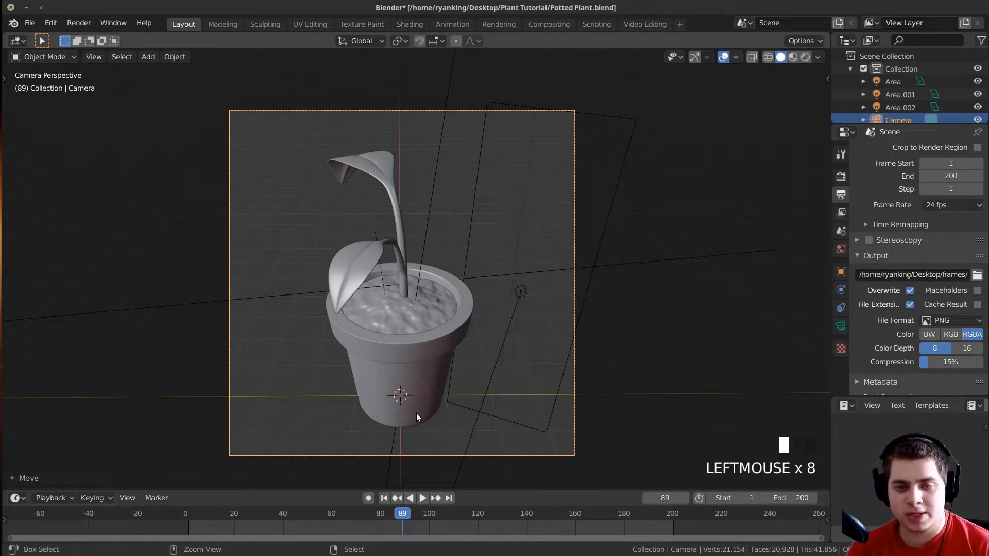
pyautogui.hotkey('ctrl', 'F12')
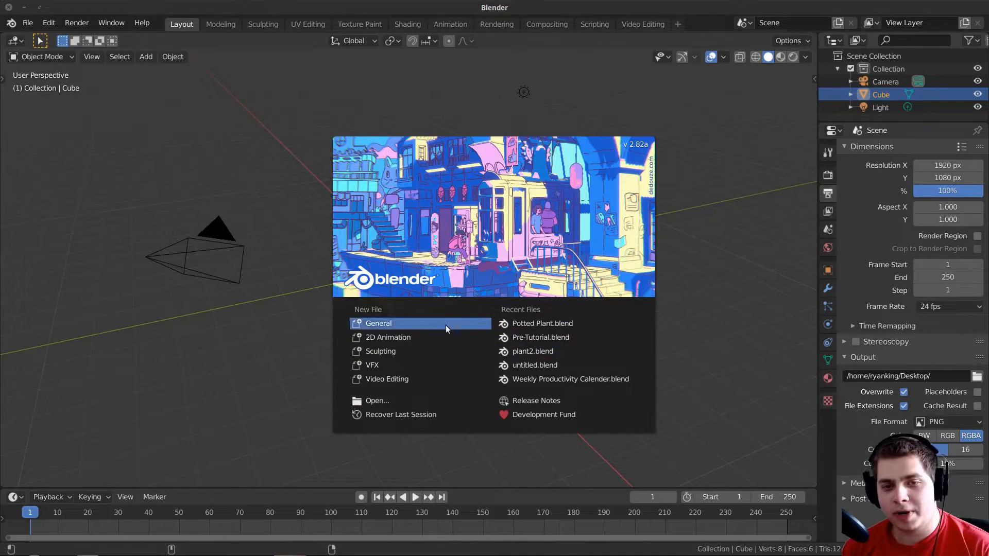
# Start a new Video Editing file and add all PNG frames from the Plant/Photos folder as an image sequence strip.
pyautogui.click(380, 384)
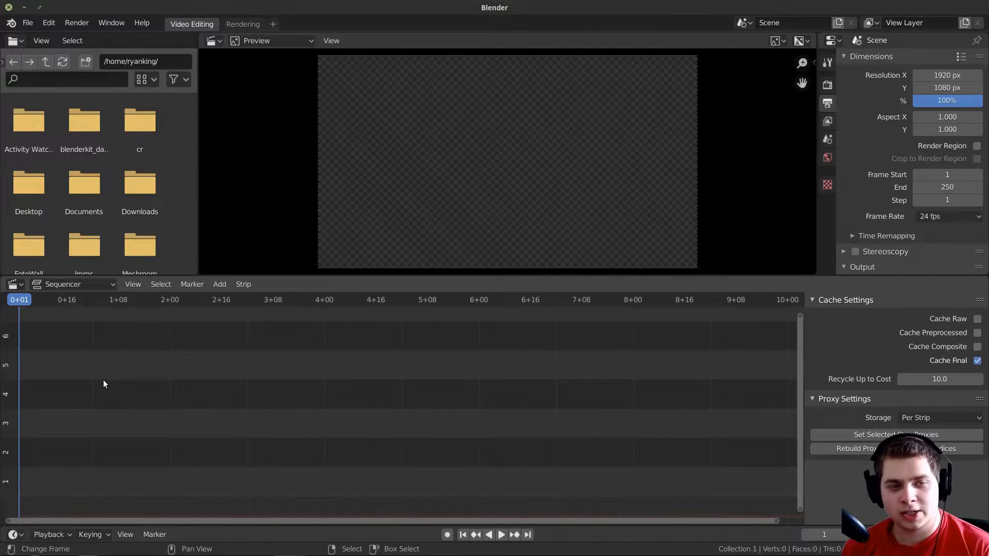
pyautogui.hotkey('shift', 'a')
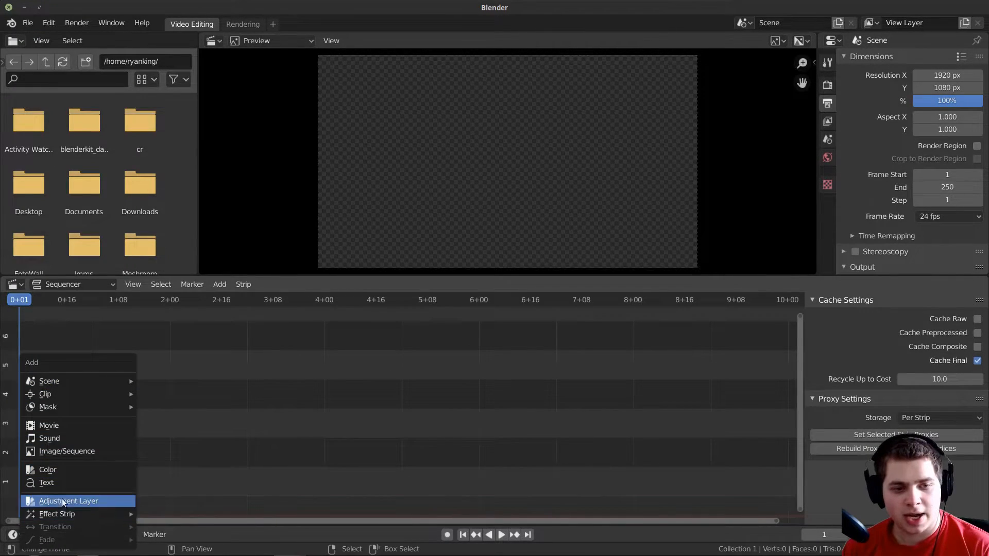
pyautogui.click(77, 452)
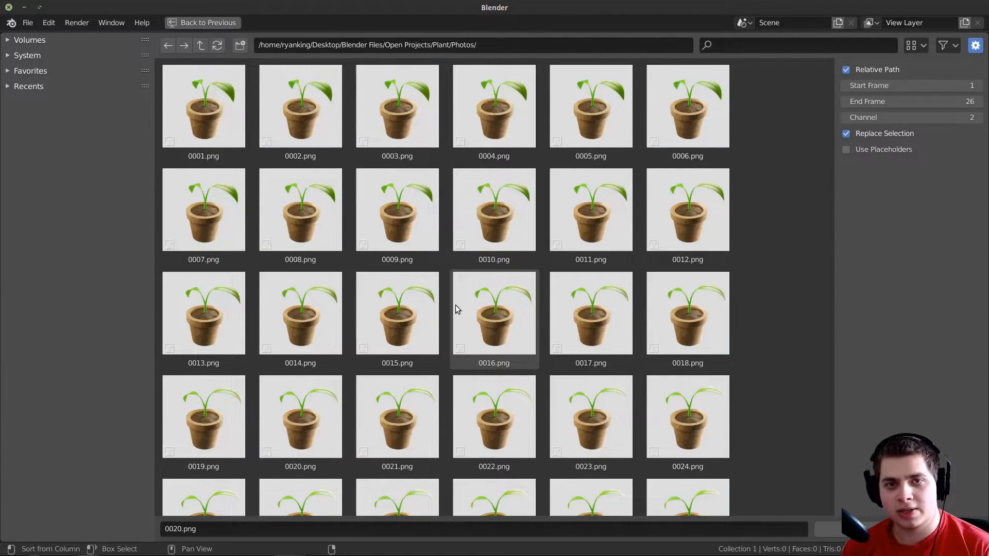
pyautogui.press('a')
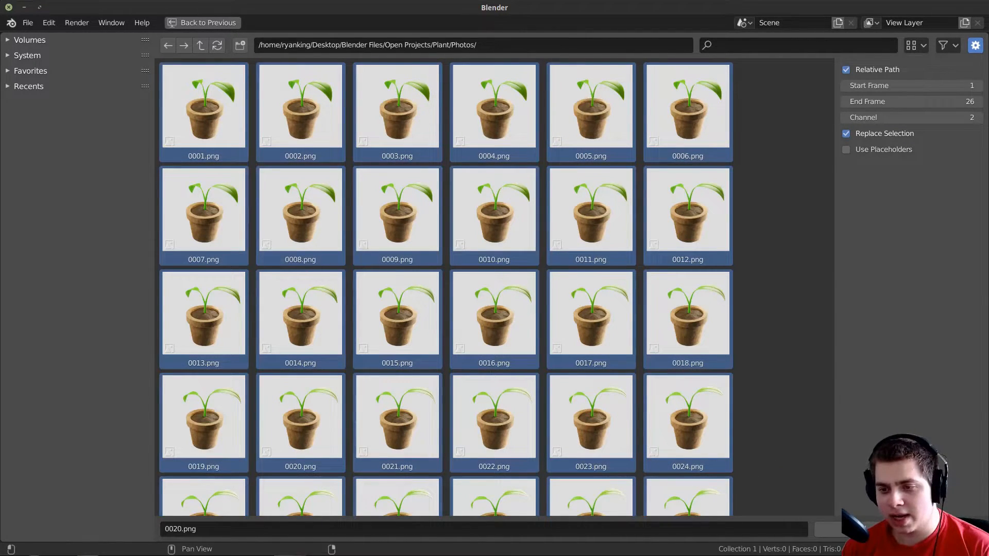
pyautogui.press('Return')
pyautogui.press('Home')
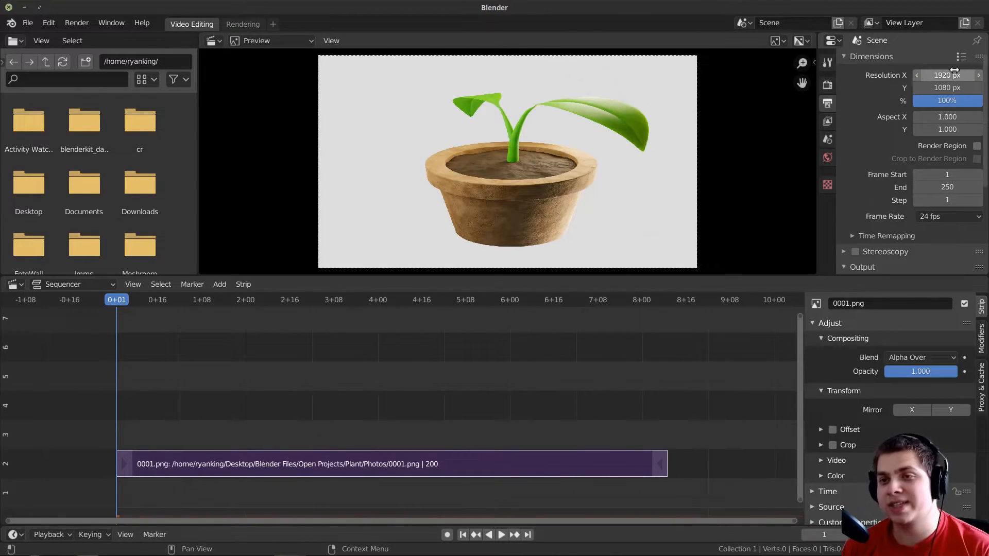
# Set the X resolution to 1080 px and play the image sequence in the preview.
pyautogui.click(952, 76)
pyautogui.write('108')
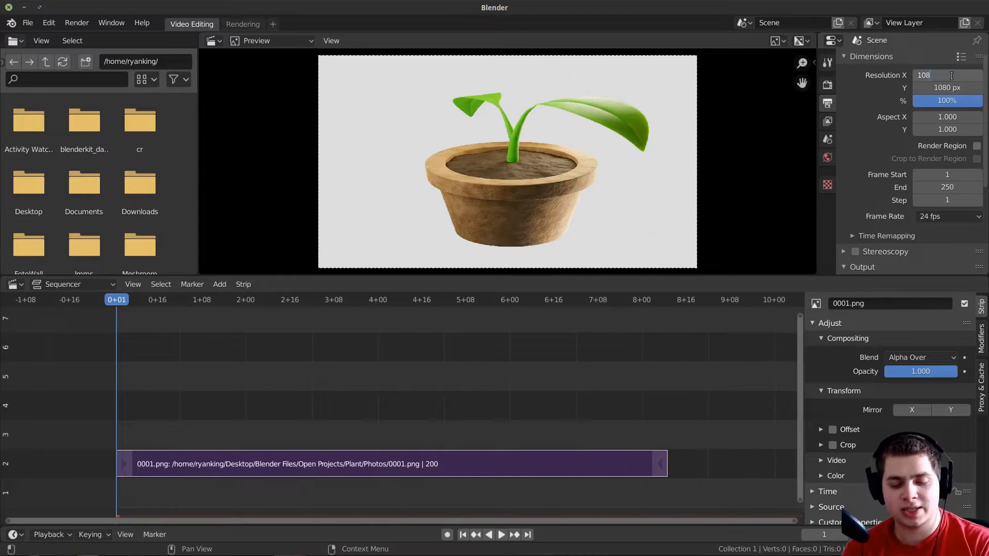
pyautogui.write('0')
pyautogui.press('Return')
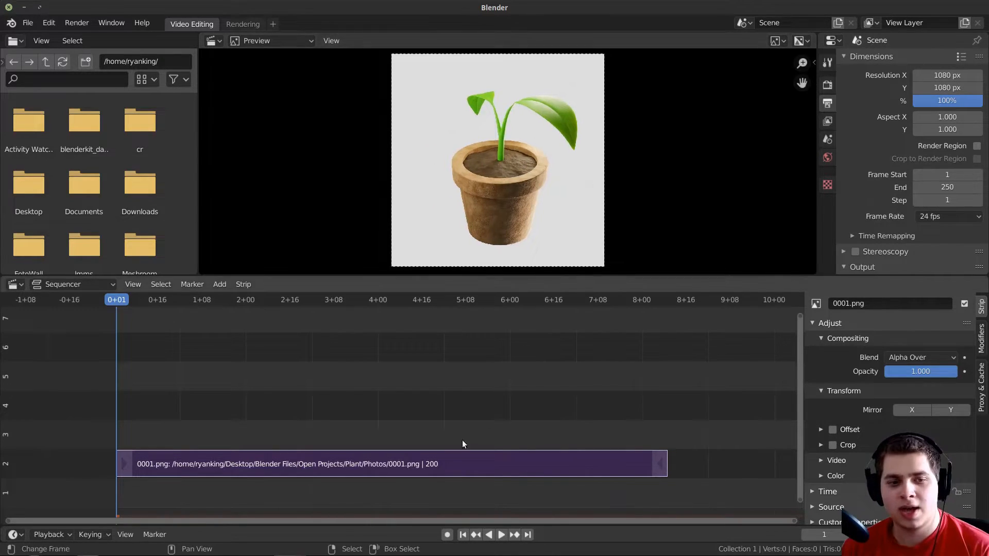
pyautogui.moveTo(535, 193); pyautogui.dragTo(514, 199, button='middle')
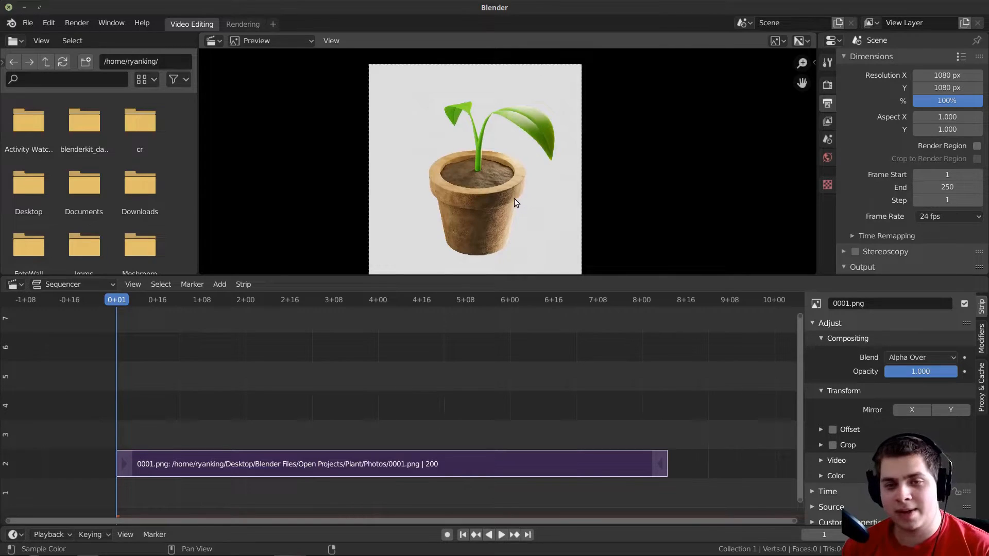
pyautogui.press('space')
pyautogui.moveTo(649, 442)
pyautogui.mouseDown(button='middle')
pyautogui.moveTo(525, 455)
pyautogui.moveTo(641, 431)
pyautogui.mouseUp(button='middle')
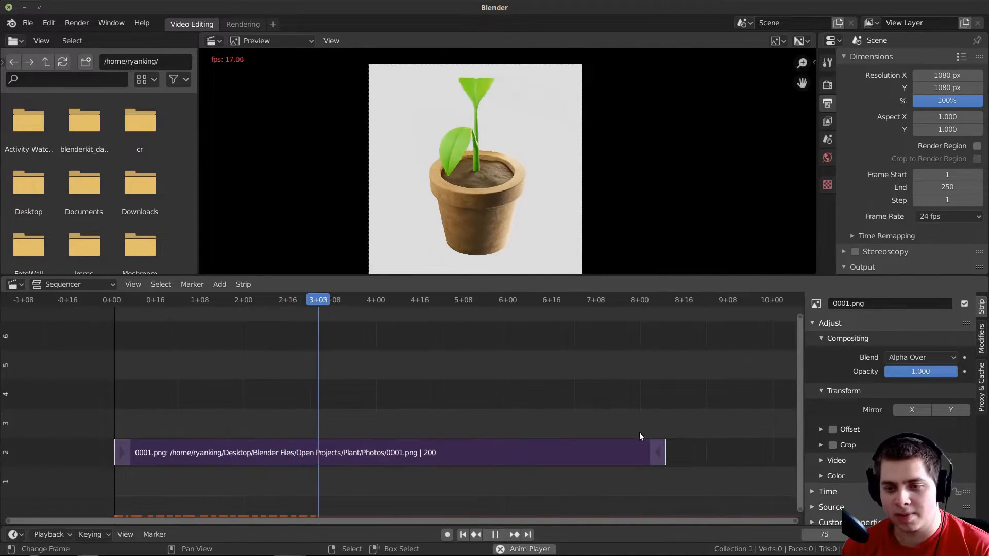
# Set the scene's end frame to 200 and play the image sequence in the preview, stopping partway through.
pyautogui.press('space')
pyautogui.click(501, 535)
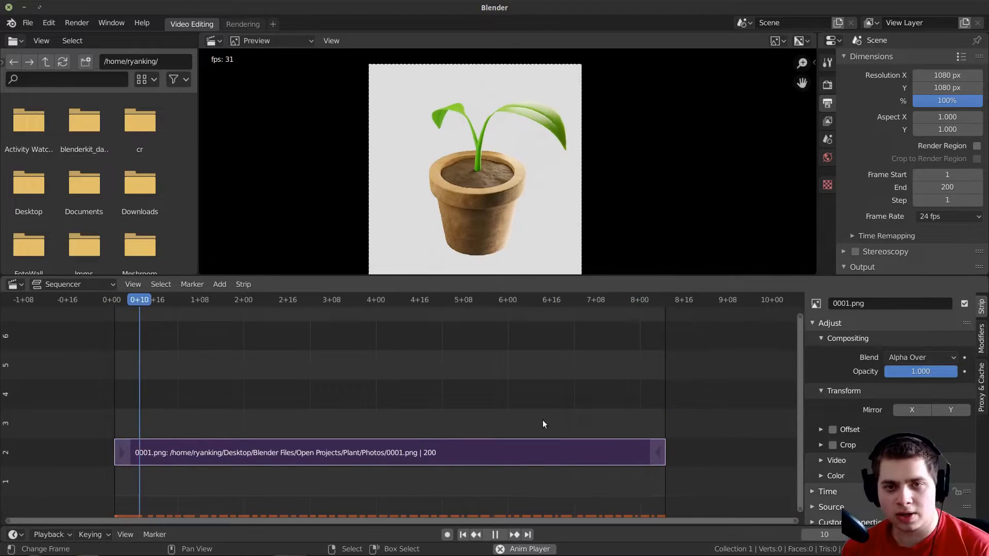
pyautogui.scroll(2, 546, 219)
pyautogui.scroll(-2, 612, 346)
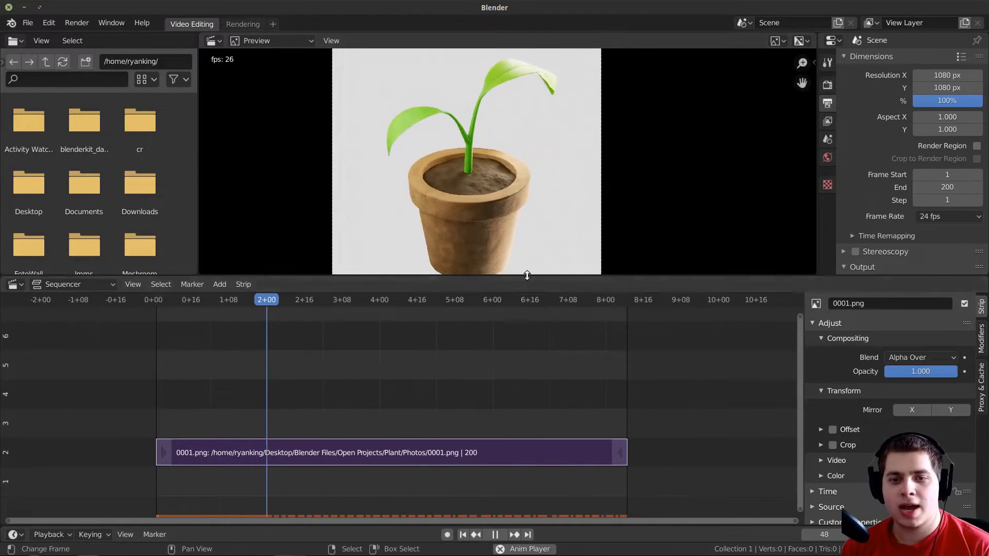
pyautogui.press('space')
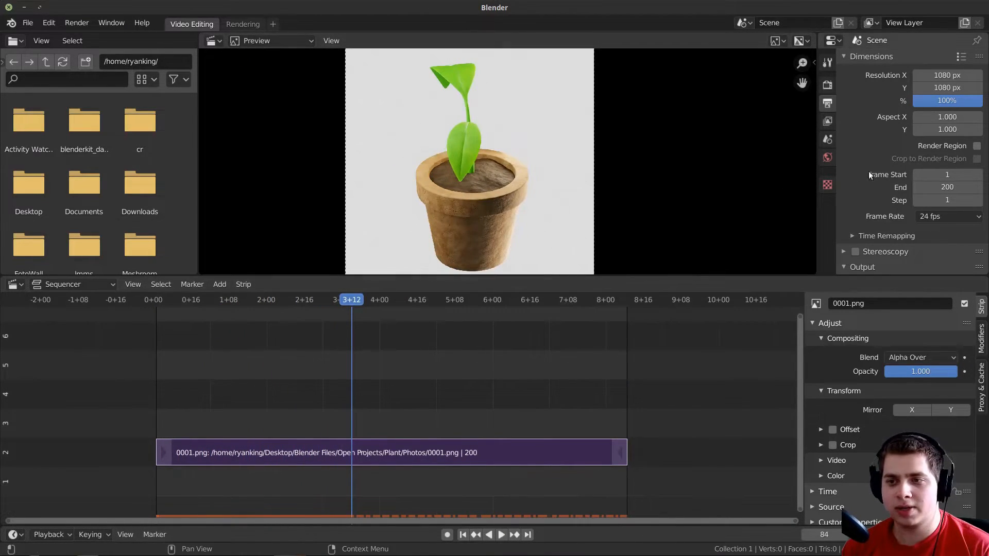
# Set the output path to the frames folder on the Desktop and the file format to FFmpeg video.
pyautogui.scroll(-6, 848, 183)
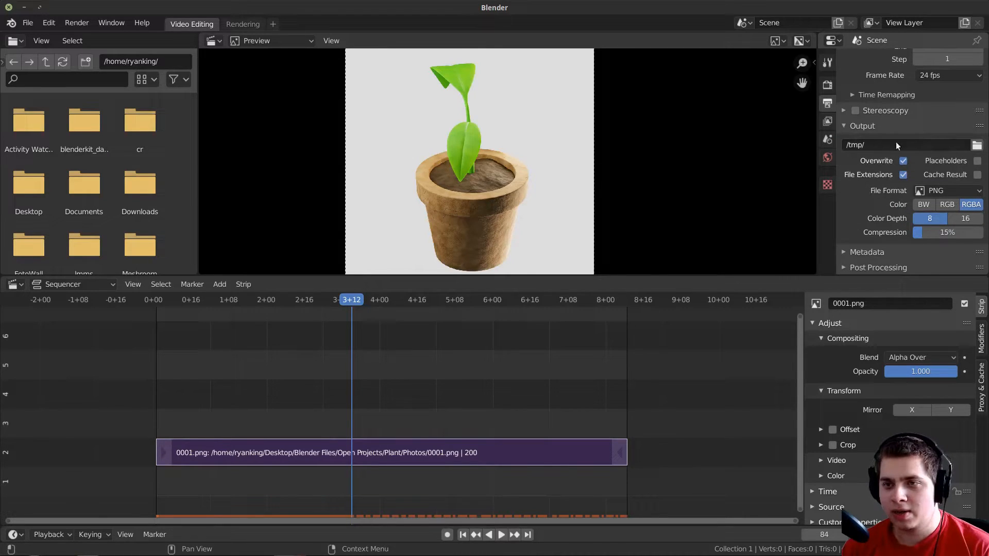
pyautogui.click(975, 148)
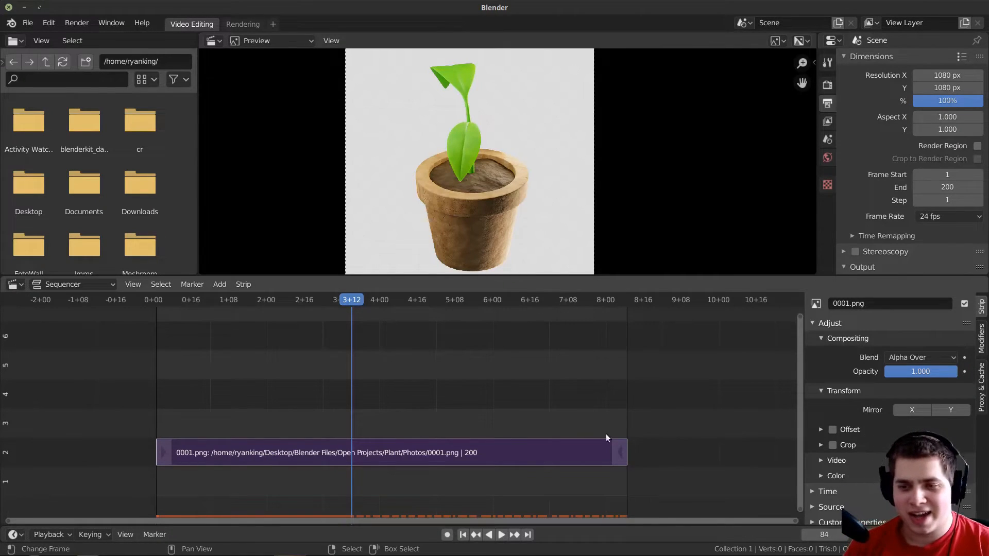
pyautogui.scroll(-4, 894, 234)
pyautogui.scroll(-2, 892, 227)
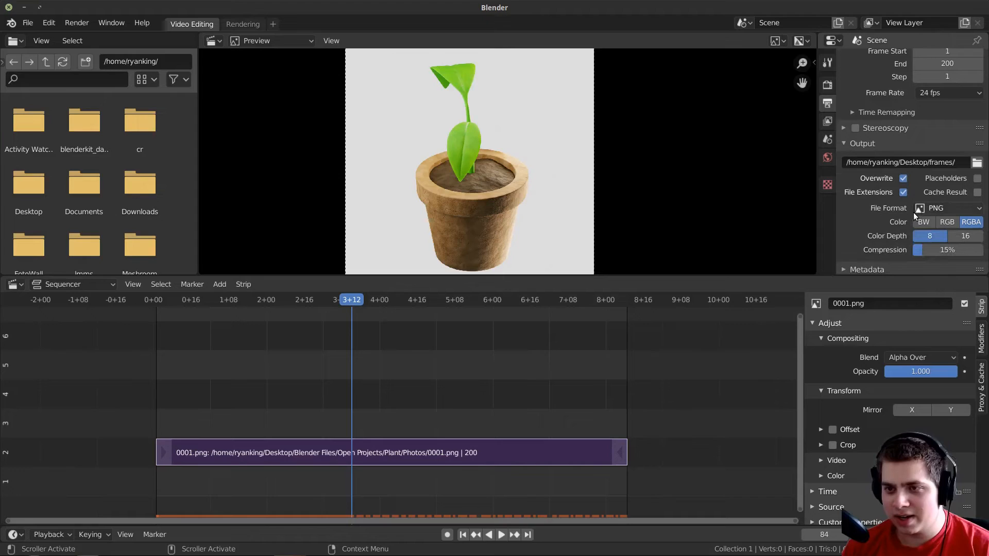
pyautogui.click(927, 211)
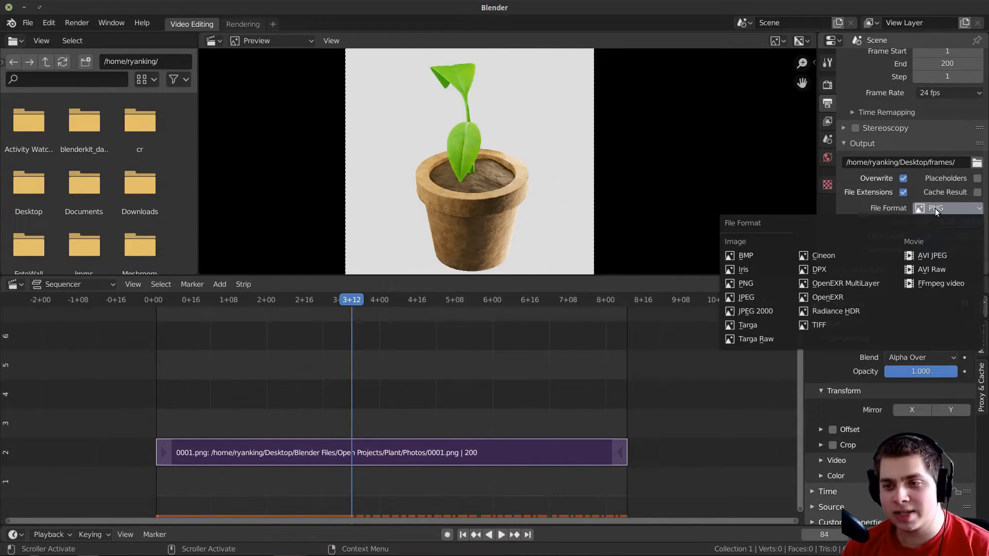
pyautogui.click(940, 285)
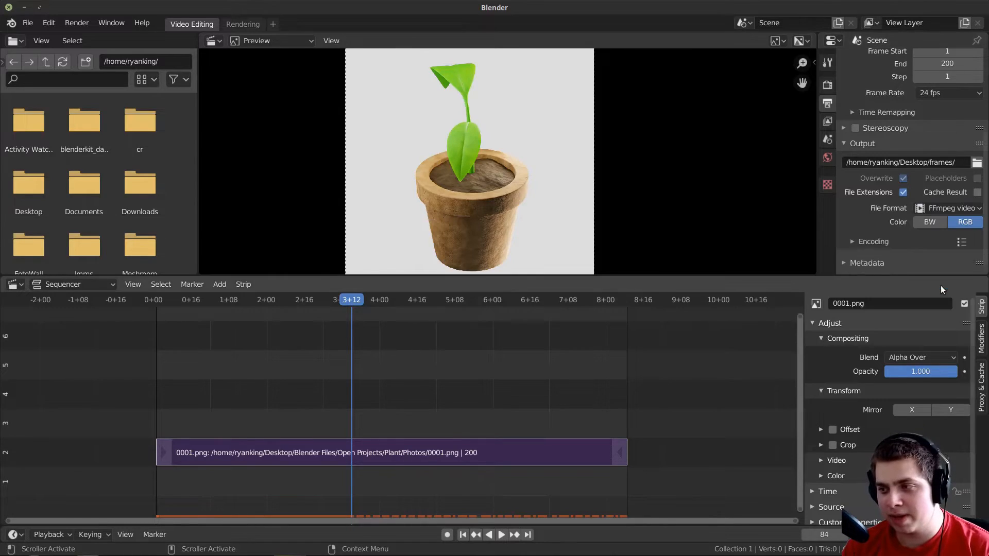
# Set the encoding container to MPEG-4 and keep H.264 as the video codec.
pyautogui.click(868, 237)
pyautogui.scroll(-4, 871, 232)
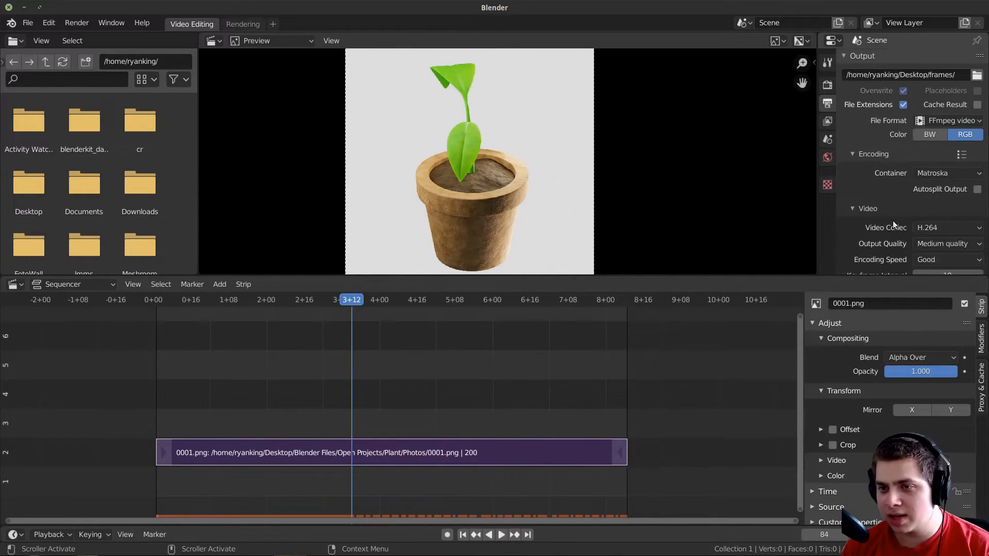
pyautogui.click(940, 171)
pyautogui.click(965, 217)
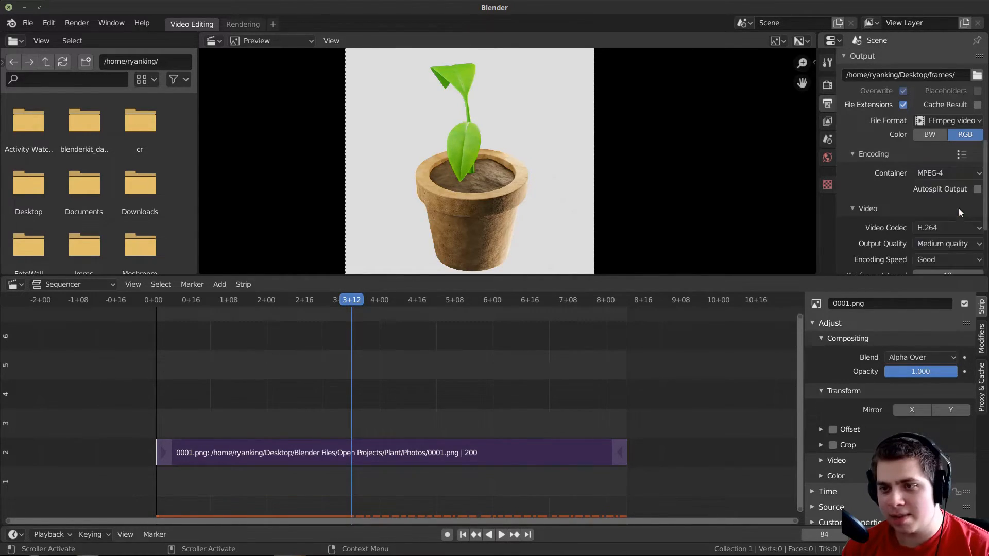
pyautogui.scroll(-2, 917, 189)
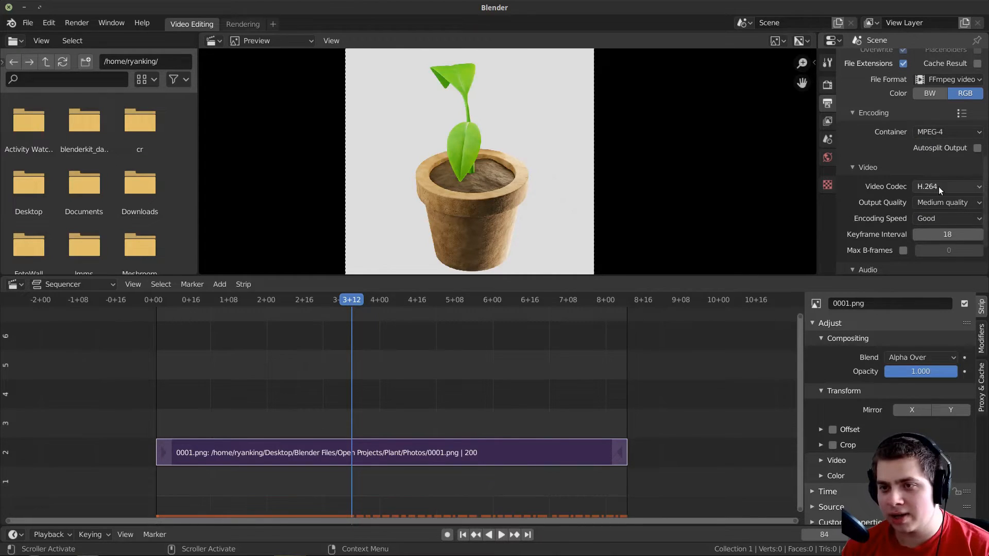
pyautogui.click(926, 186)
pyautogui.click(926, 186)
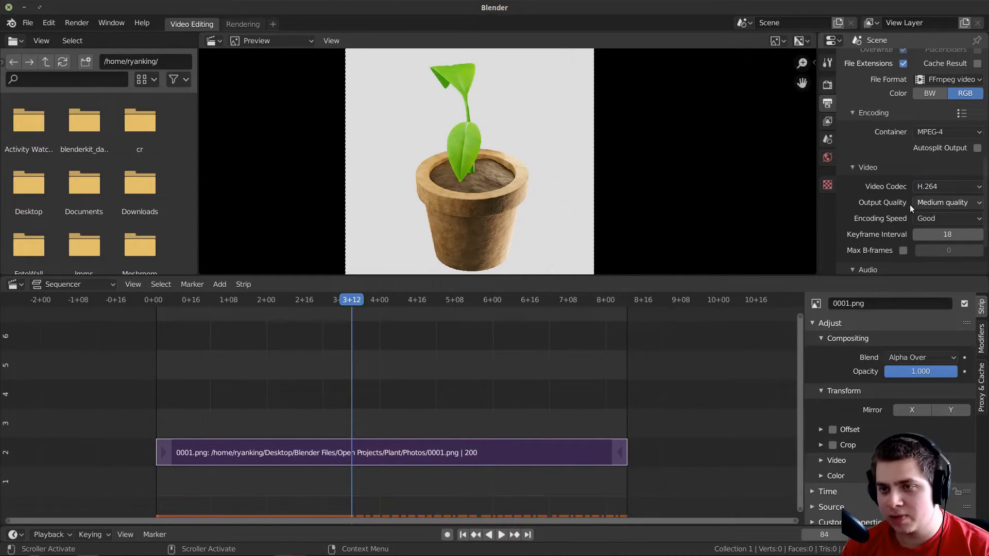
# Keep the audio codec at No Audio and collapse the Audio settings.
pyautogui.scroll(-2, 923, 218)
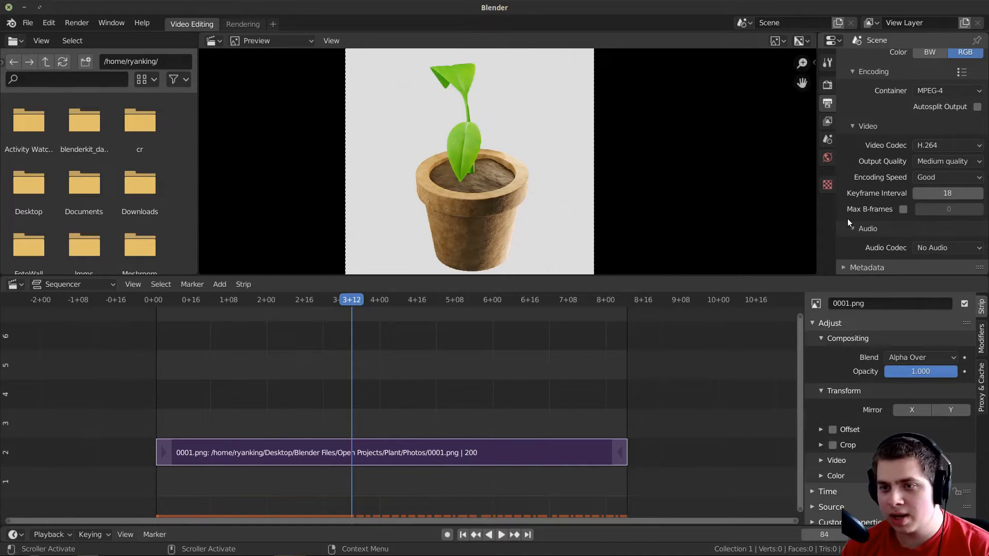
pyautogui.click(941, 247)
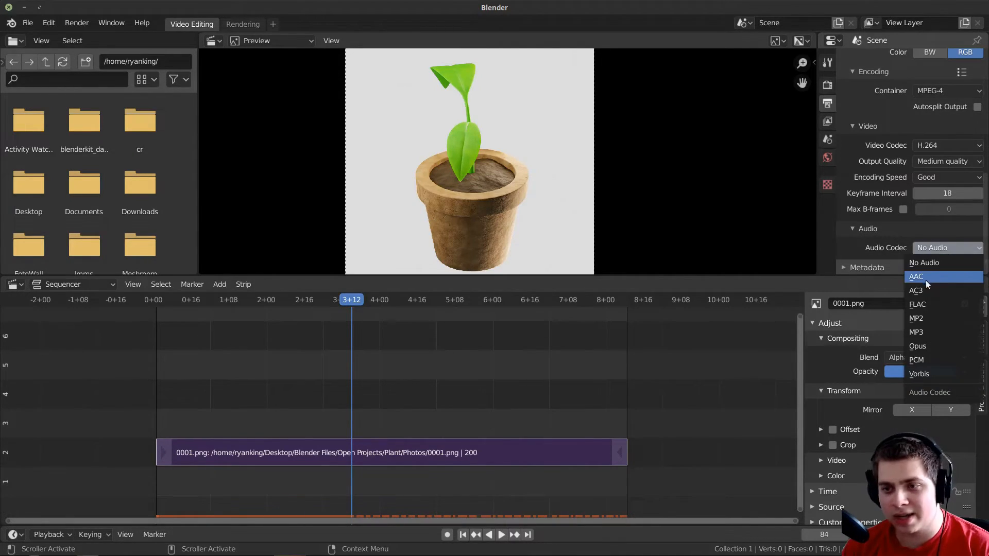
pyautogui.click(934, 263)
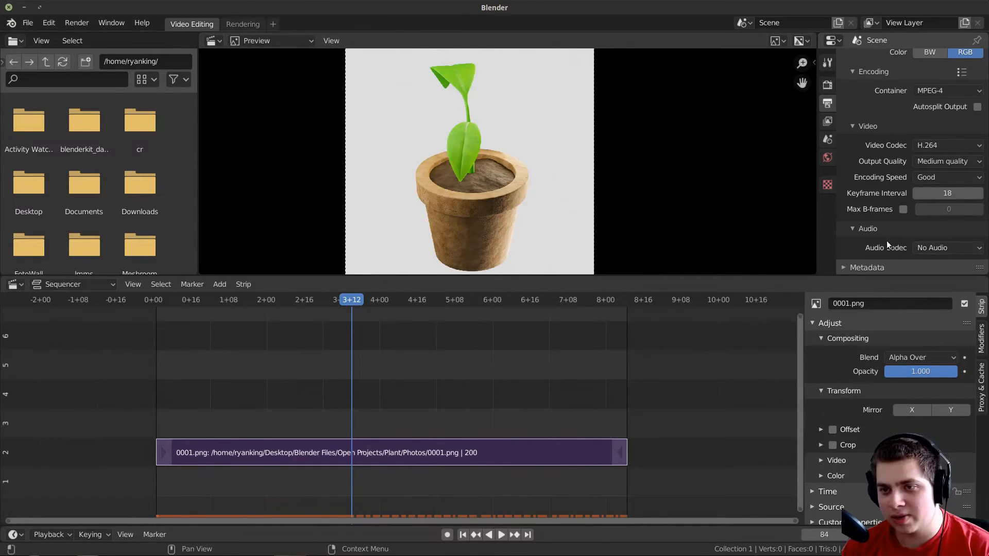
pyautogui.click(869, 230)
pyautogui.scroll(3, 897, 194)
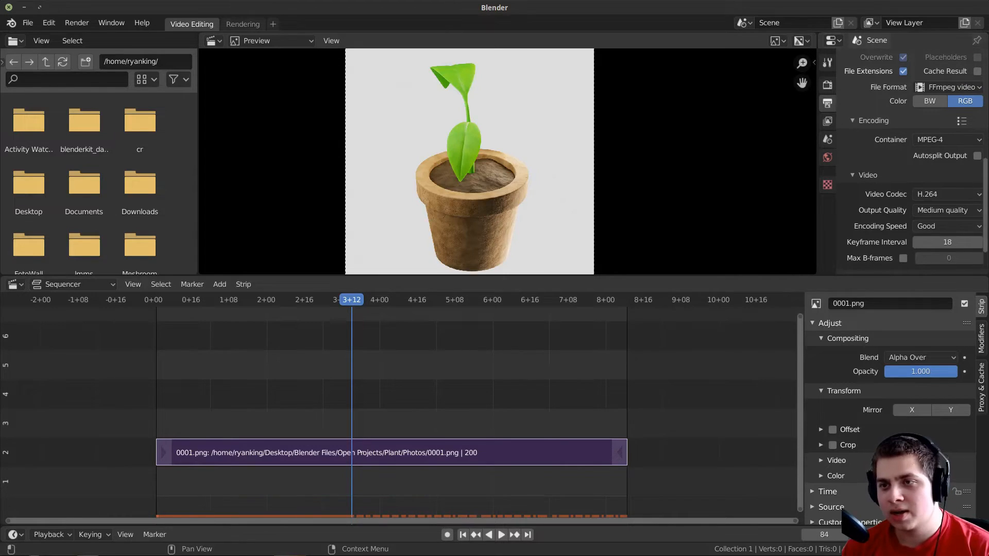
# Name the output file Final Video in the Desktop frames folder and accept the path.
pyautogui.scroll(8, 941, 217)
pyautogui.scroll(-6, 889, 234)
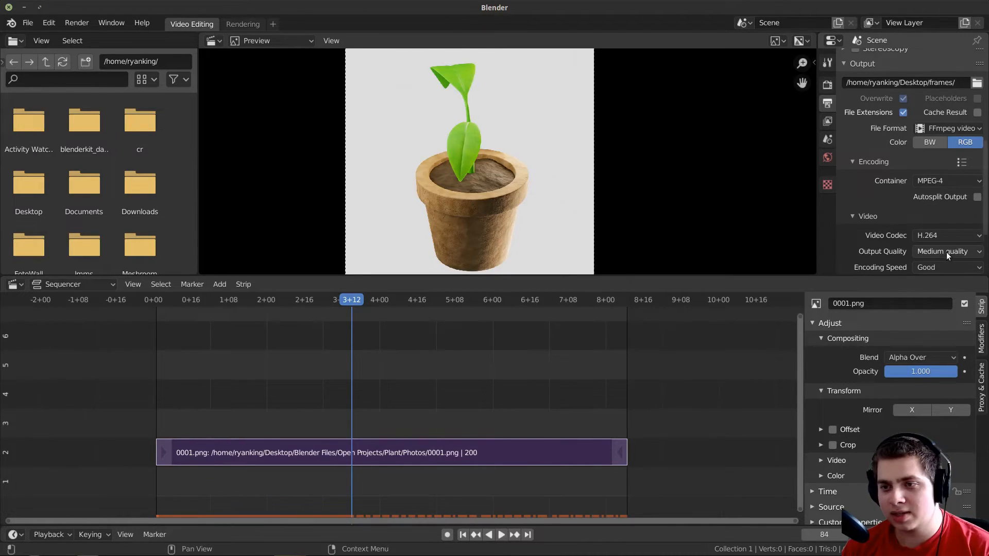
pyautogui.scroll(-6, 924, 175)
pyautogui.scroll(12, 923, 161)
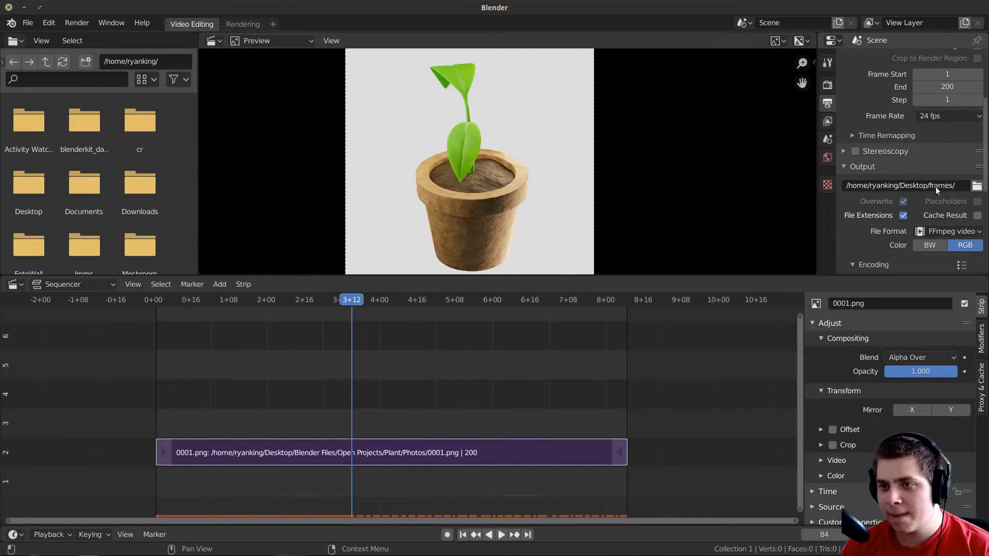
pyautogui.click(977, 186)
pyautogui.click(206, 528)
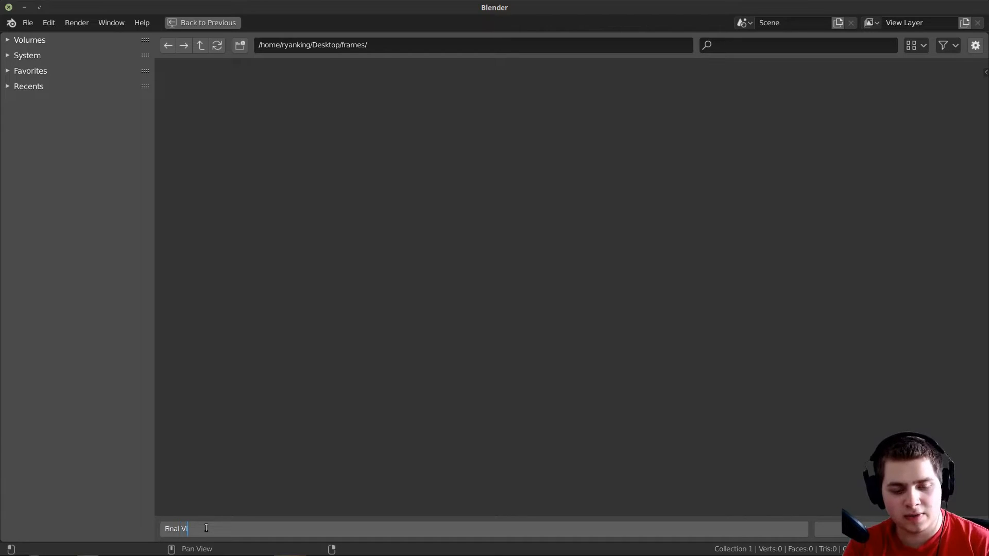
pyautogui.write('Final Video')
pyautogui.press('Return')
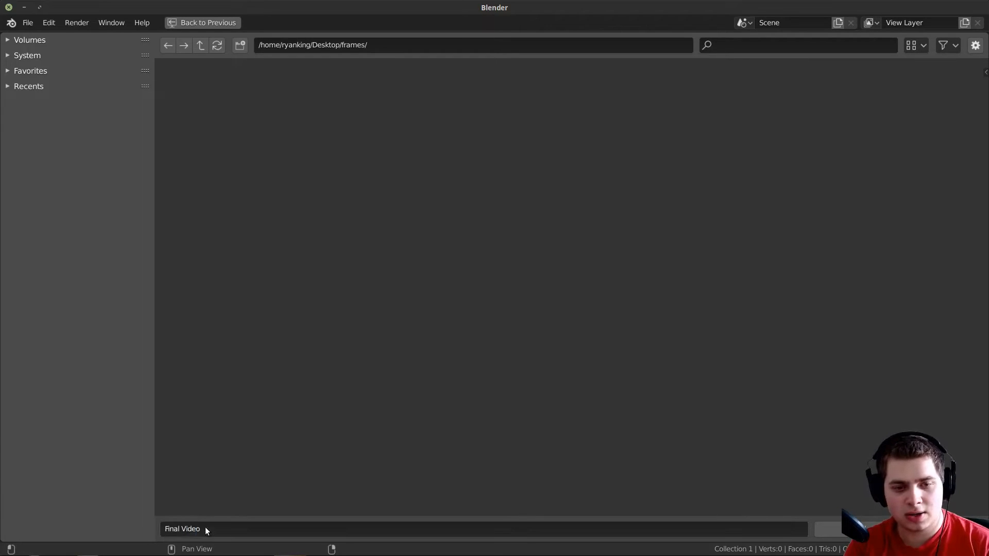
pyautogui.click(870, 529)
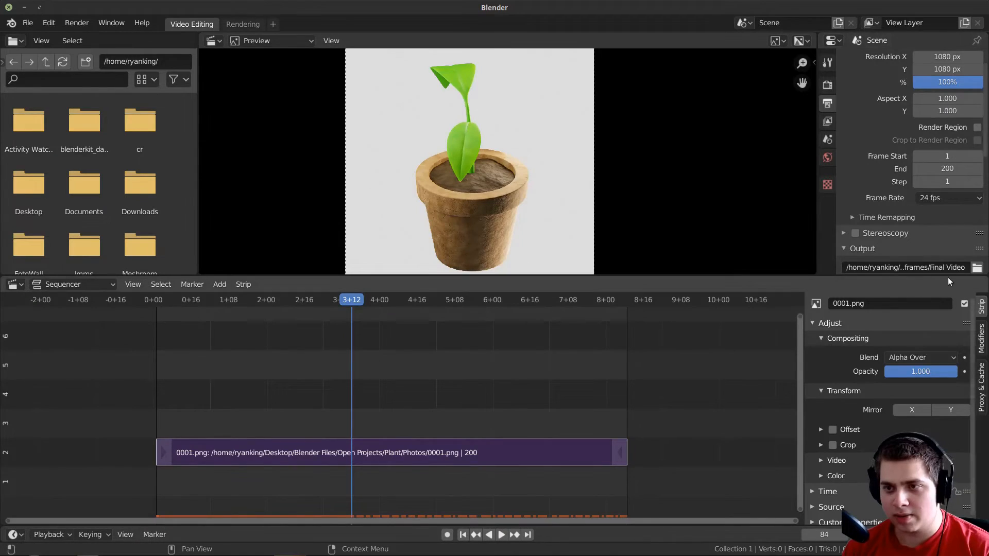
# Render the image sequence as the final video animation.
pyautogui.scroll(-2, 945, 251)
pyautogui.scroll(2, 944, 249)
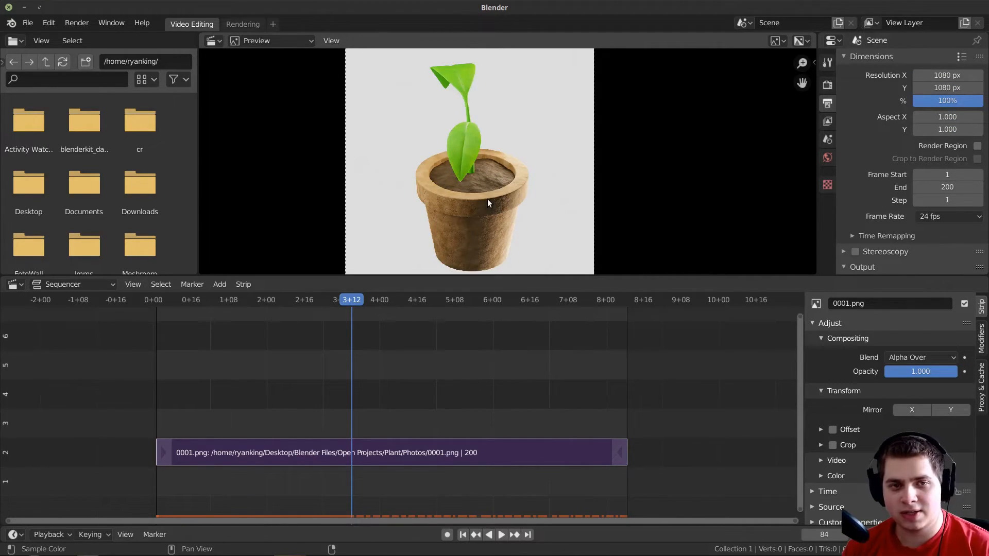
pyautogui.hotkey('ctrl', 'F12')
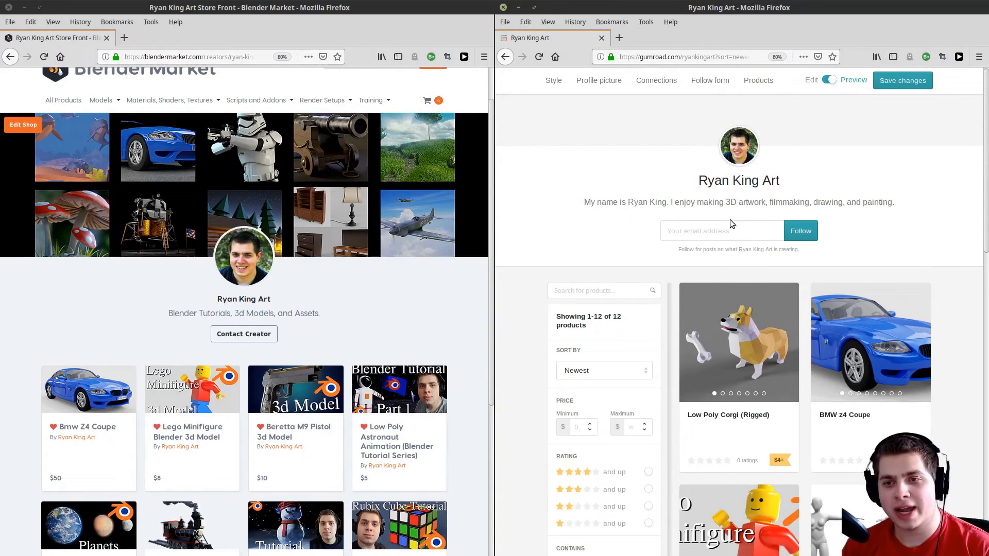
# Switch to Firefox and look through the creator's Blender Market and Gumroad product listings, opening the Winter Snowman Scene tutorial.
pyautogui.scroll(-2, 731, 220)
pyautogui.scroll(-3, 300, 335)
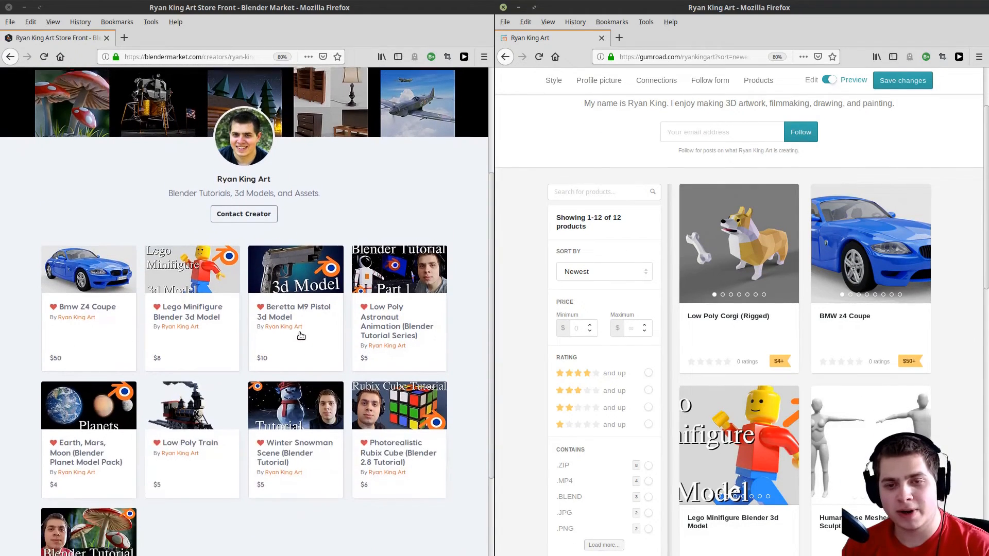
pyautogui.scroll(3, 300, 335)
pyautogui.scroll(2, 874, 213)
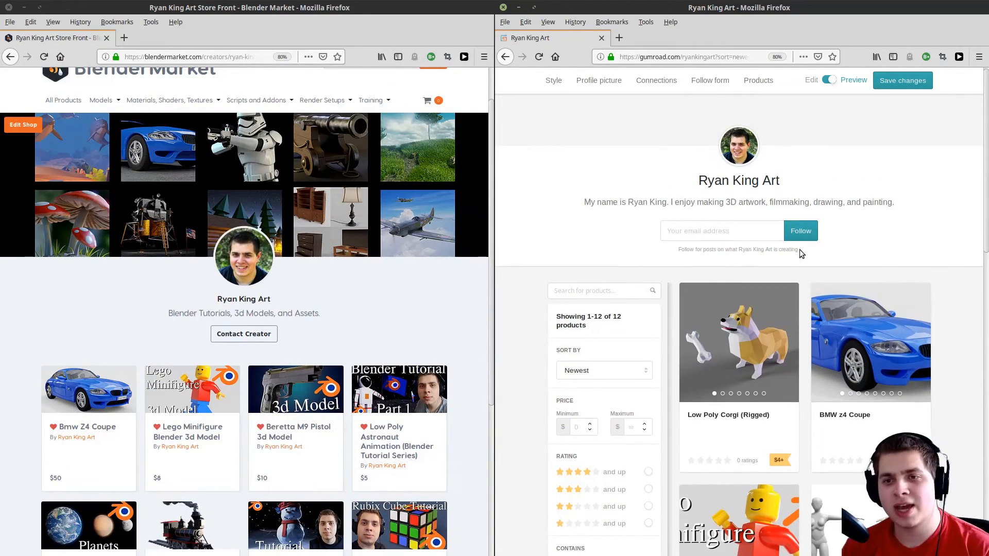
pyautogui.scroll(1, 384, 268)
pyautogui.scroll(-2, 340, 273)
pyautogui.scroll(3, 329, 263)
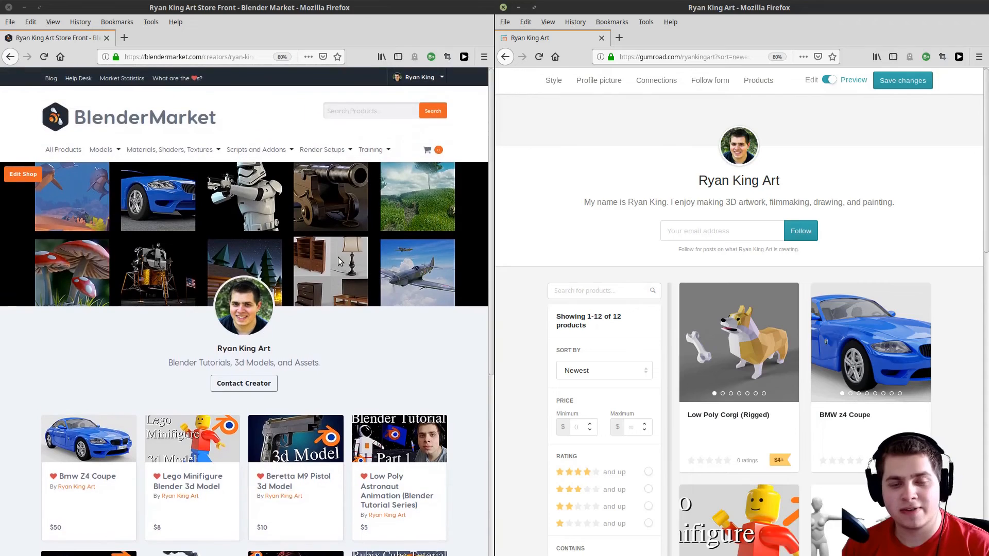
pyautogui.scroll(-4, 293, 280)
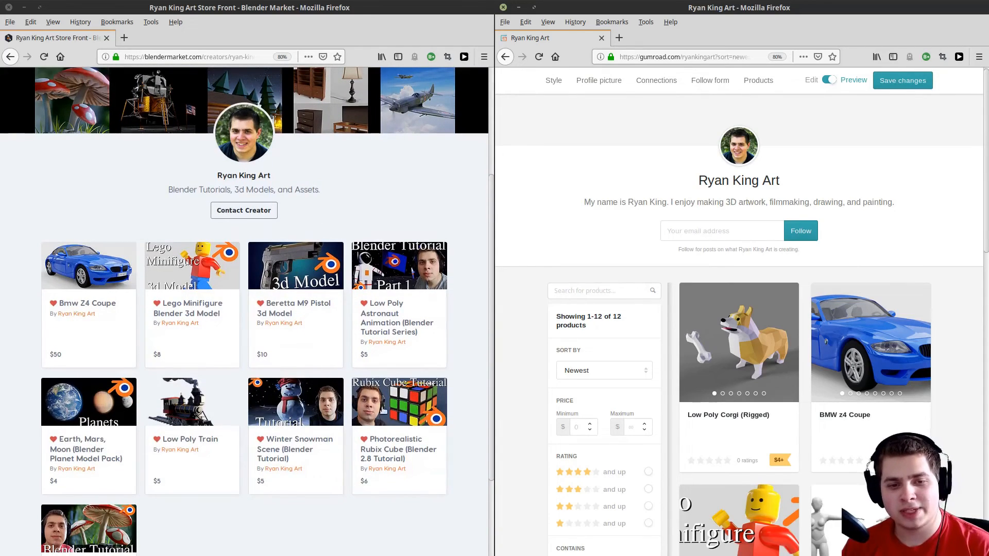
pyautogui.scroll(-3, 350, 430)
pyautogui.click(281, 271)
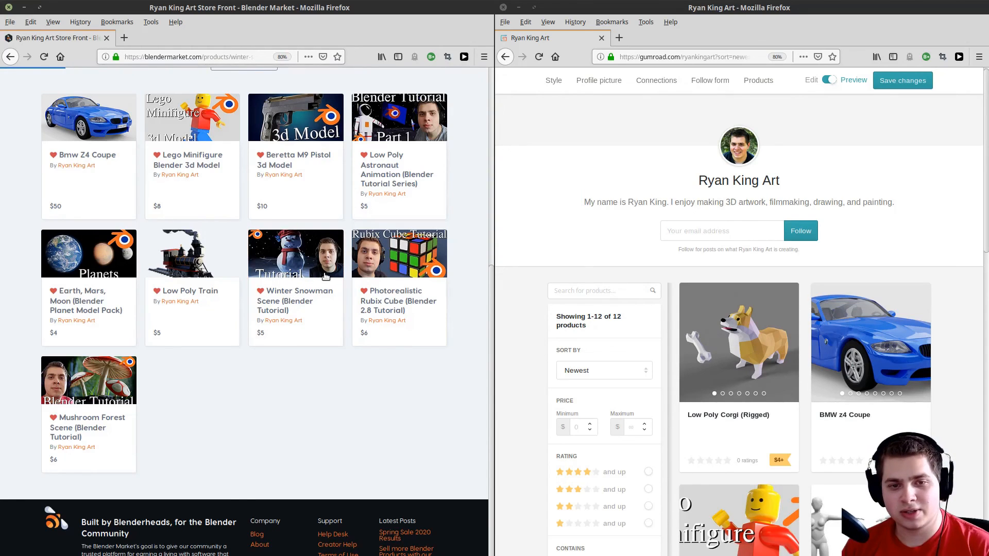
pyautogui.scroll(1, 227, 382)
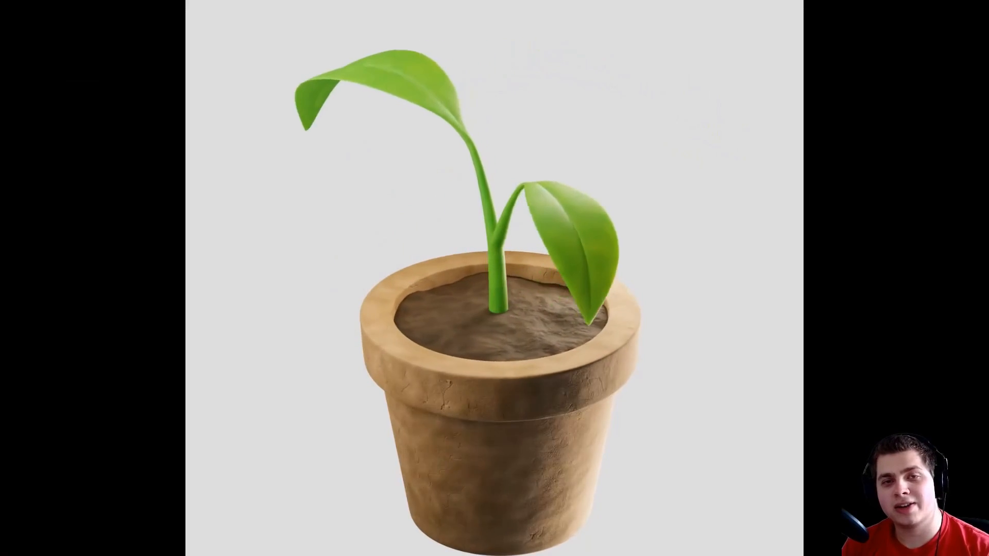